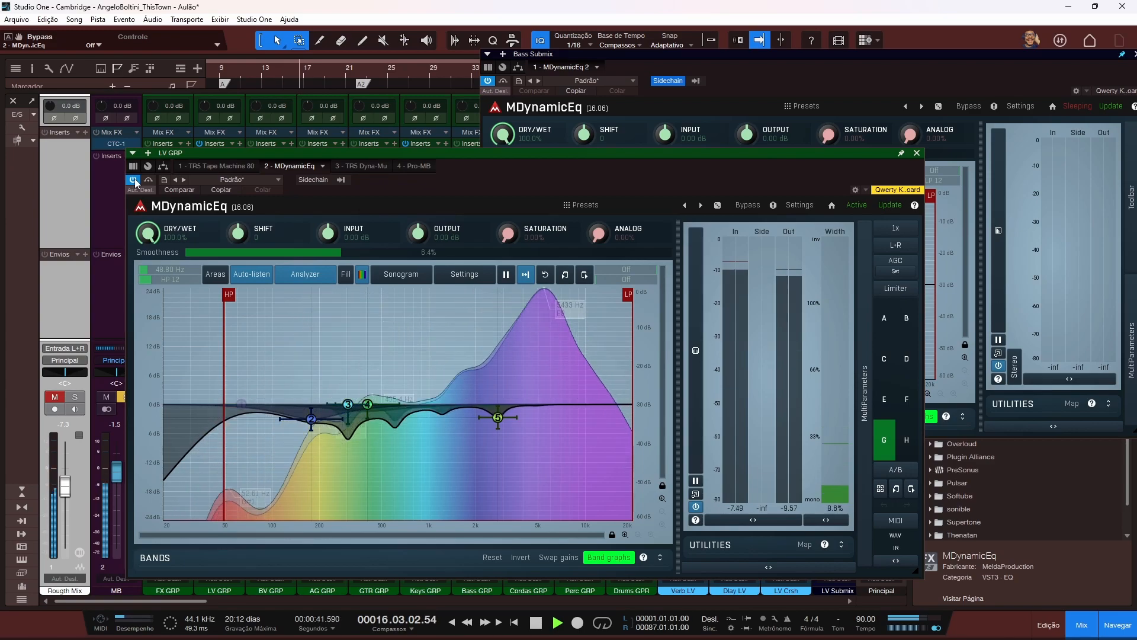
Step: Deactivate the MDynamicEq insert on LV GRP and toggle the activation of the one on Bass Submix
left_click(134, 179)
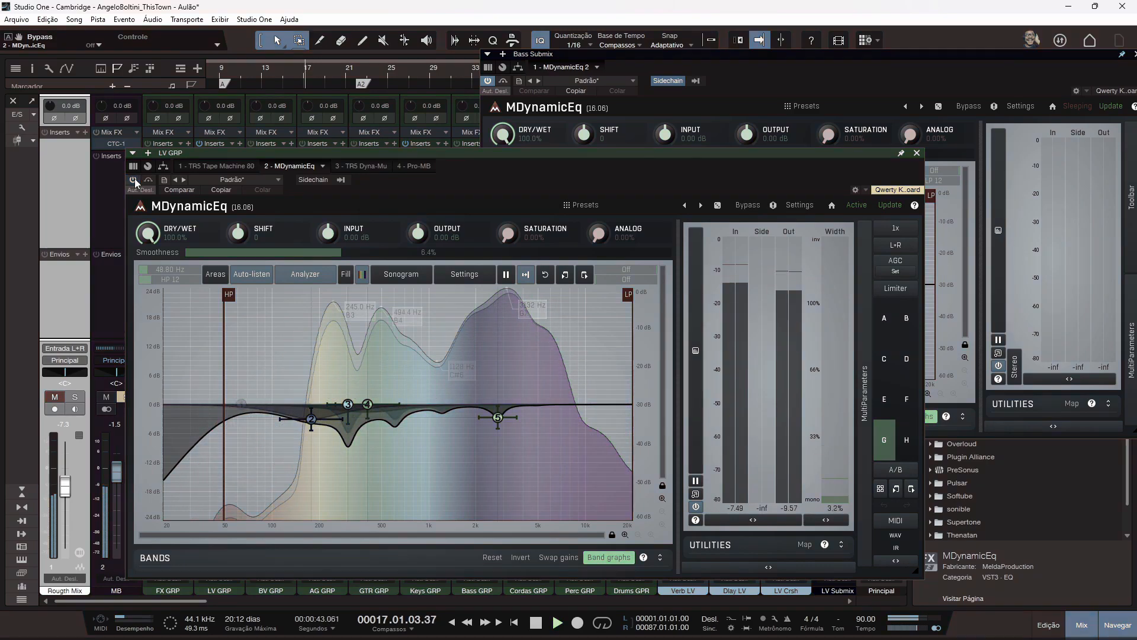
left_click(488, 82)
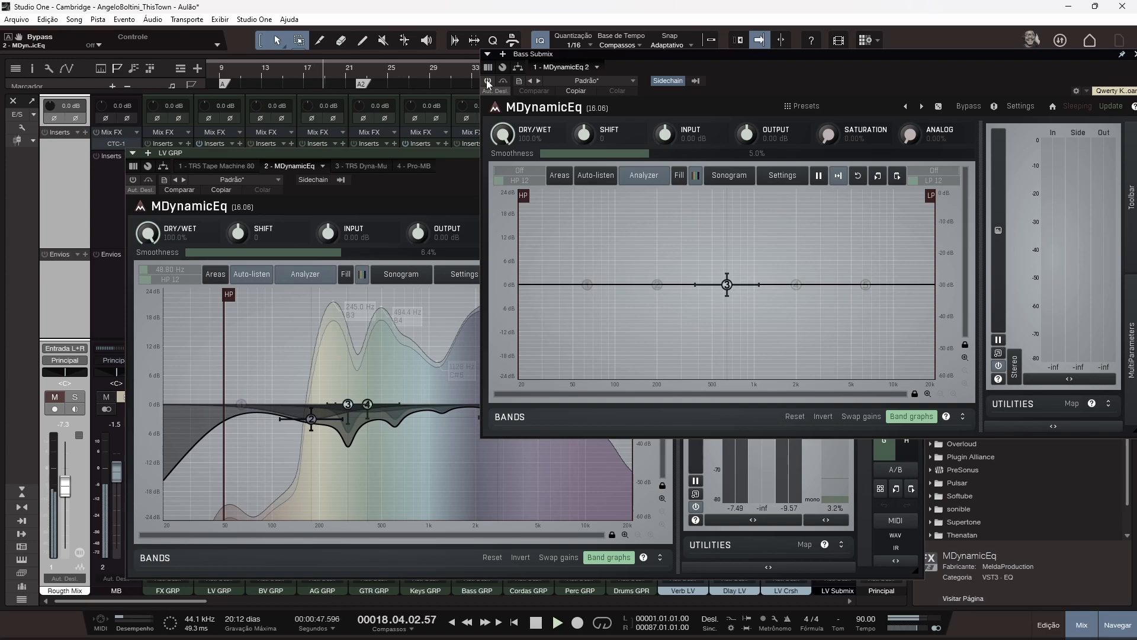
left_click(488, 82)
left_click(273, 221)
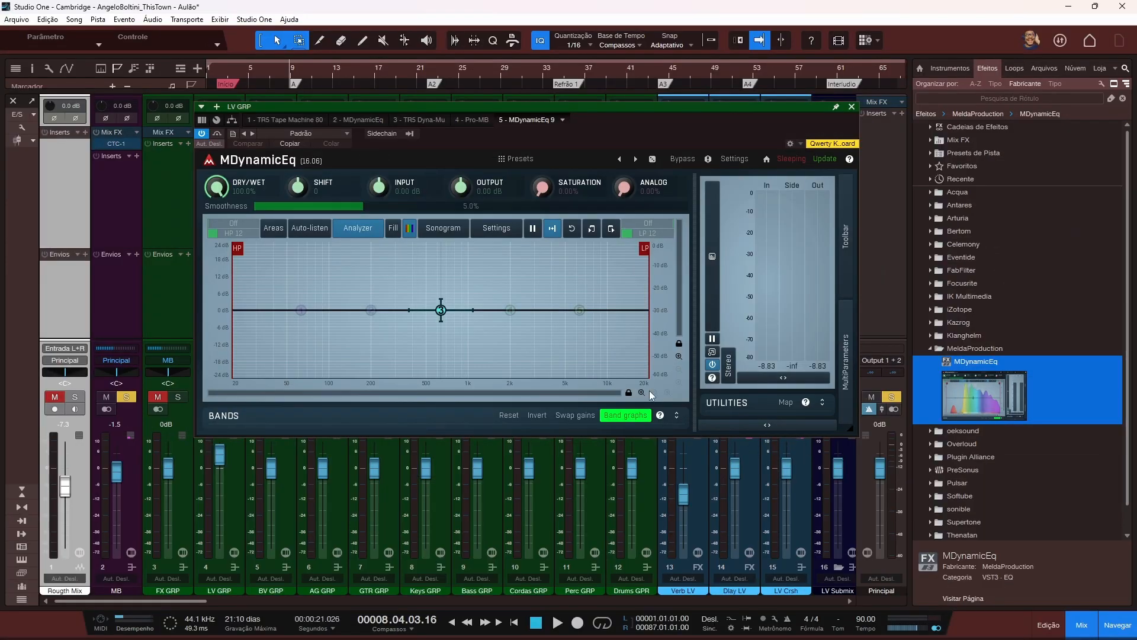
Step: Enlarge the LV GRP MDynamicEq 9 window and move it up over the mixer, leaving Dry/Wet at 100%
left_click_drag(848, 431, 857, 560)
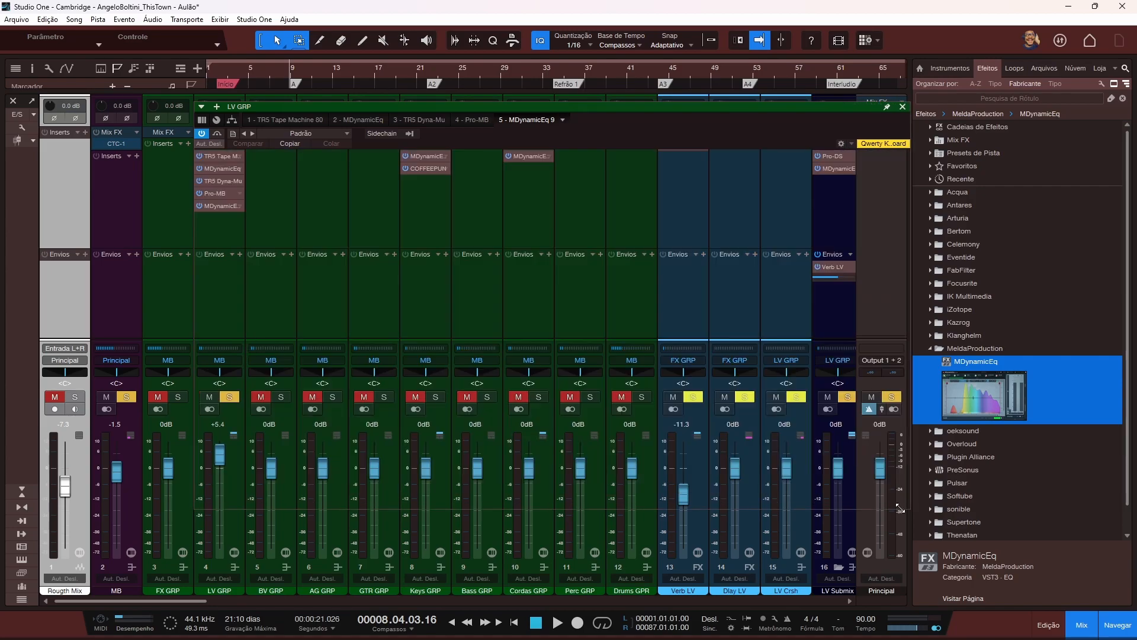
left_click_drag(639, 120, 587, 56)
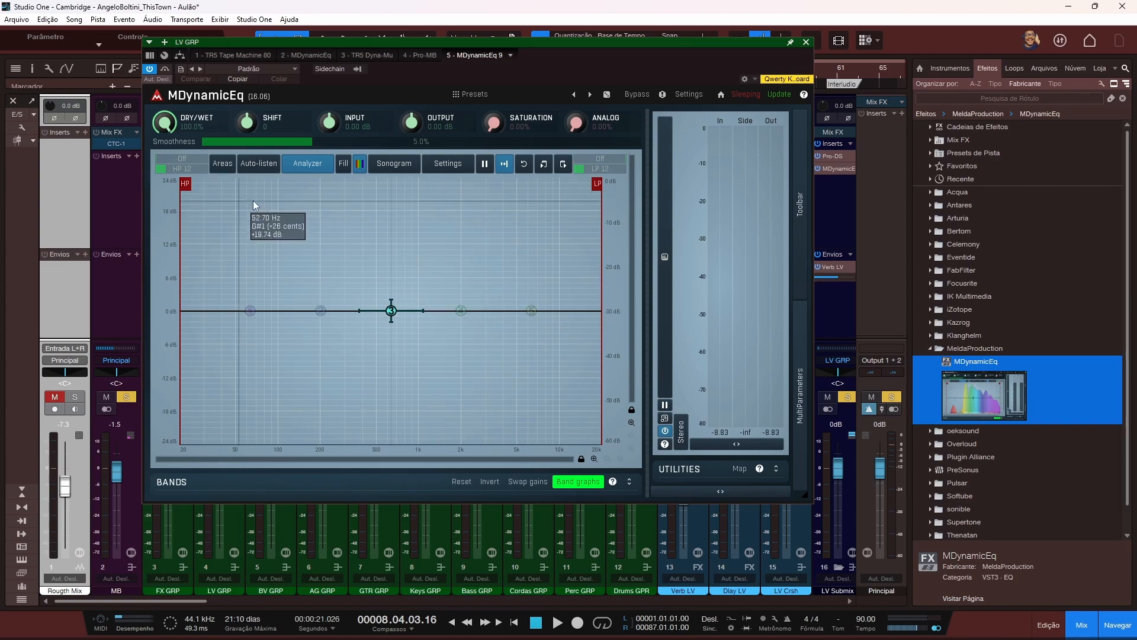
mouse_move(166, 125)
left_mouse_down()
mouse_move(166, 172)
mouse_move(165, 126)
left_mouse_up()
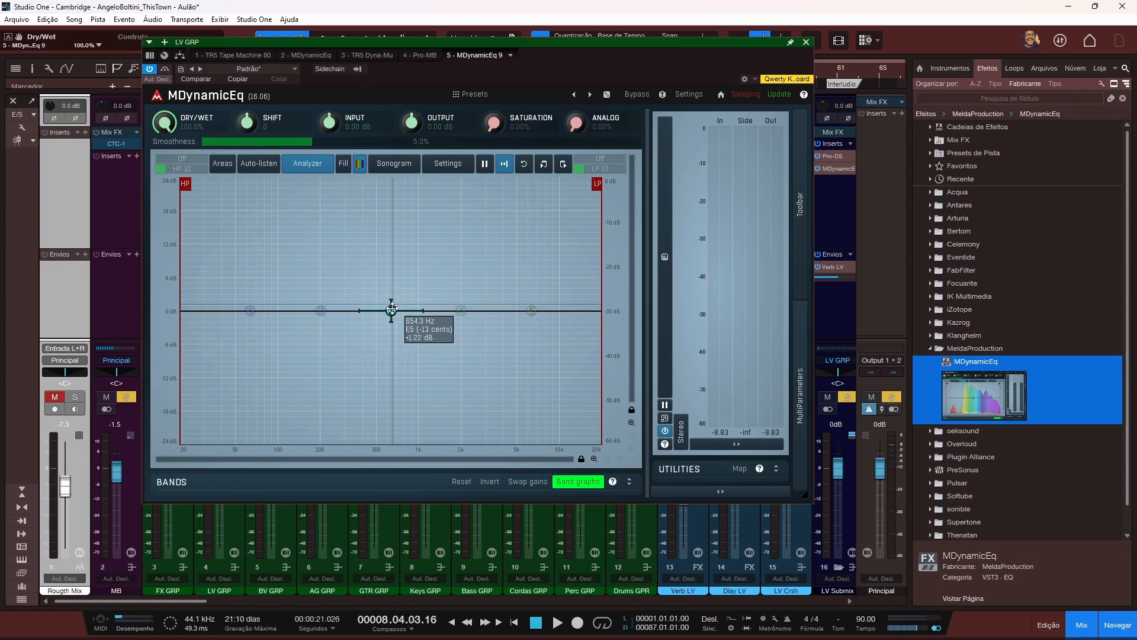
mouse_move(166, 125)
left_mouse_down()
mouse_move(166, 155)
mouse_move(166, 125)
left_mouse_up()
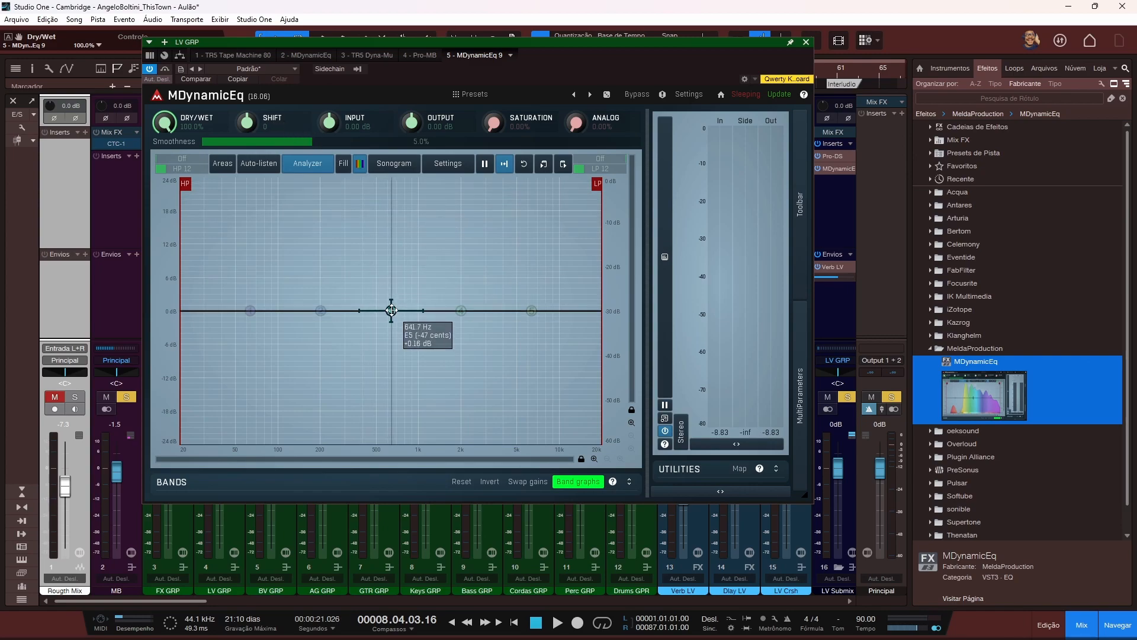
Step: Start playback and boost band 3 by about 9.26 dB and band 4 to a similar height near 2649 Hz
key("space")
left_click_drag(391, 310, 356, 260)
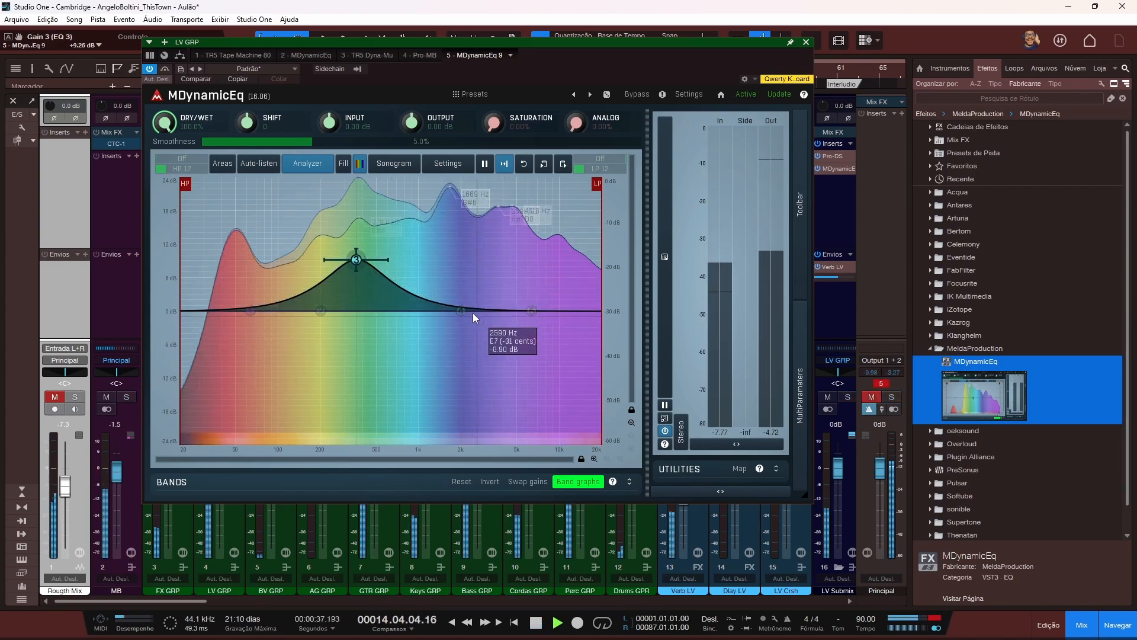
left_click_drag(461, 311, 478, 260)
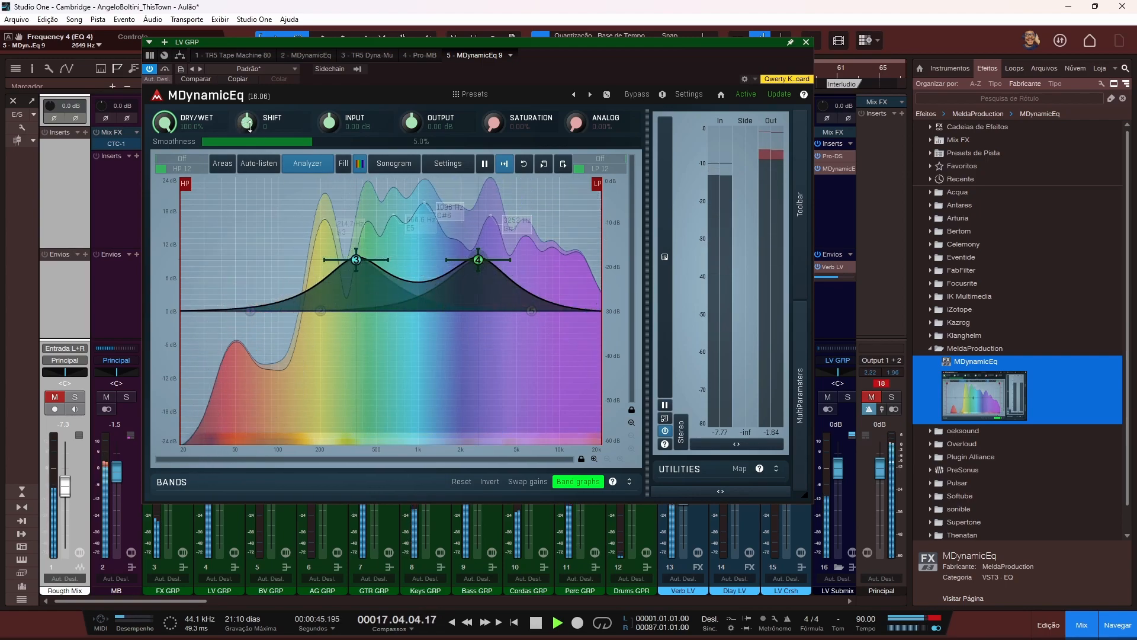
Step: Try the Shift control at about -10.56 and +7.30, and set it back to 0
left_click_drag(248, 125, 248, 91)
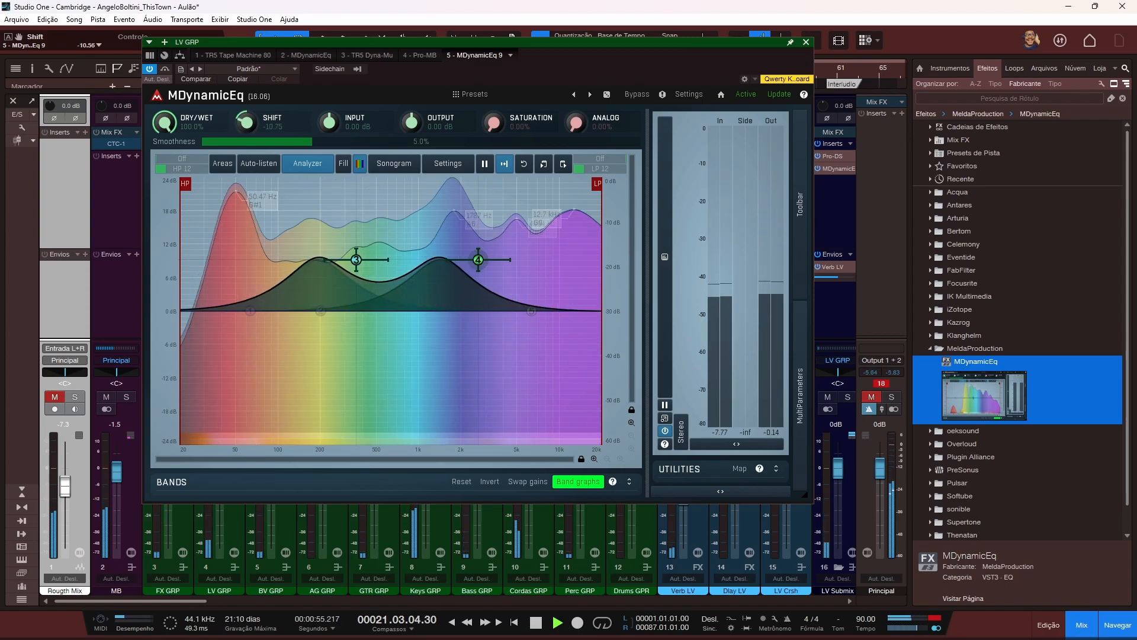
left_click_drag(247, 122, 246, 113)
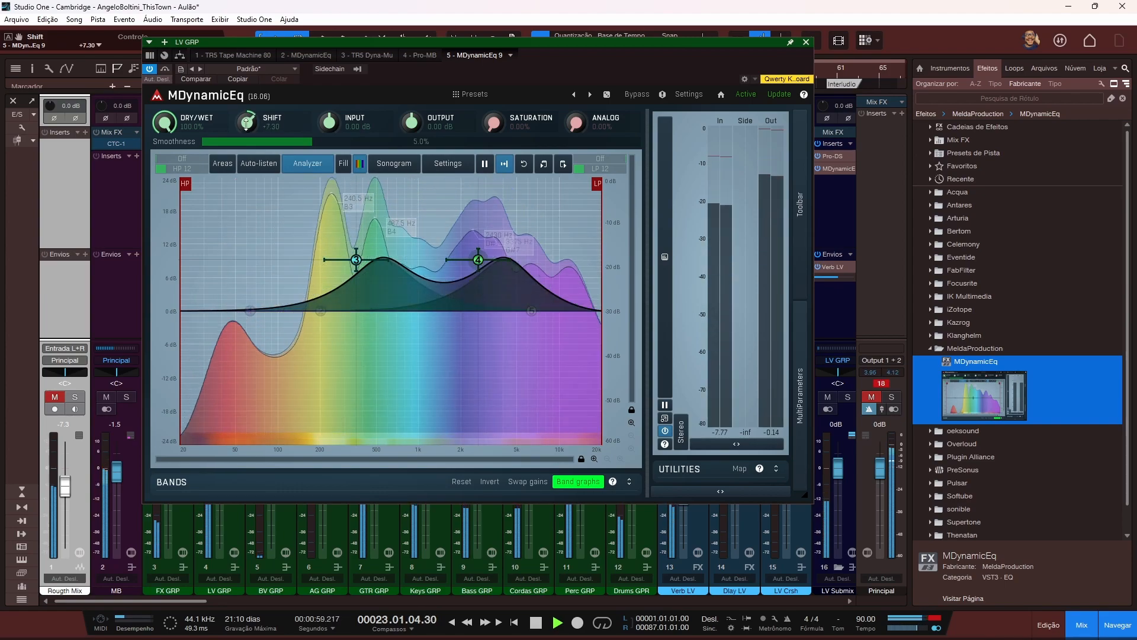
double_click(247, 122)
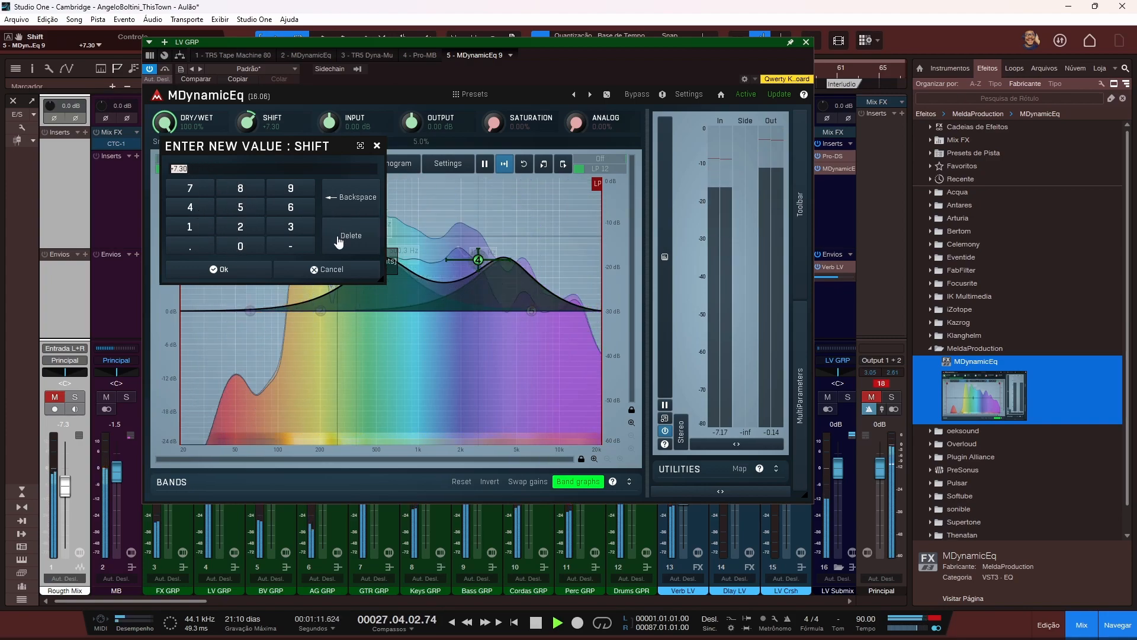
type("0")
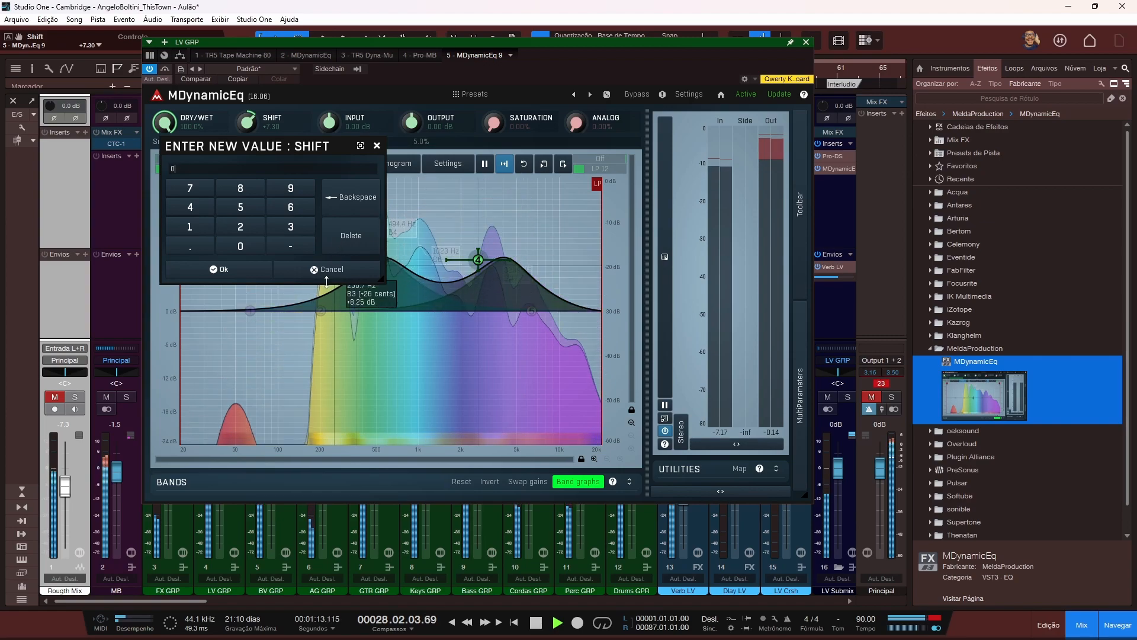
left_click(219, 269)
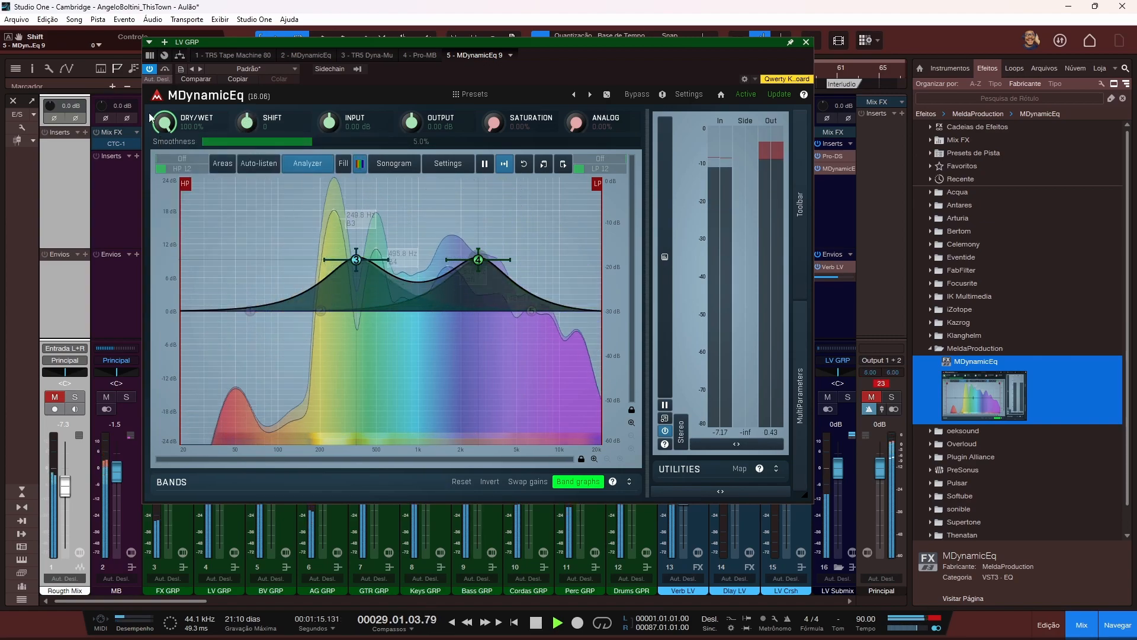
Step: Reset the EQ bands and set the Input and Output gain to 0 dB
double_click(332, 123)
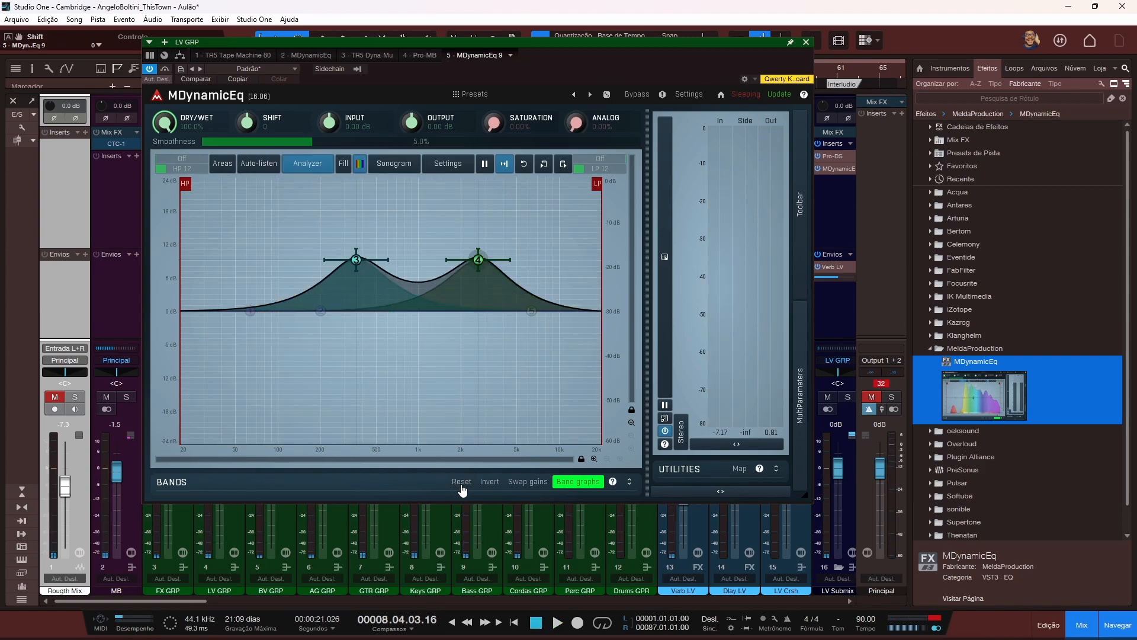
left_click(462, 483)
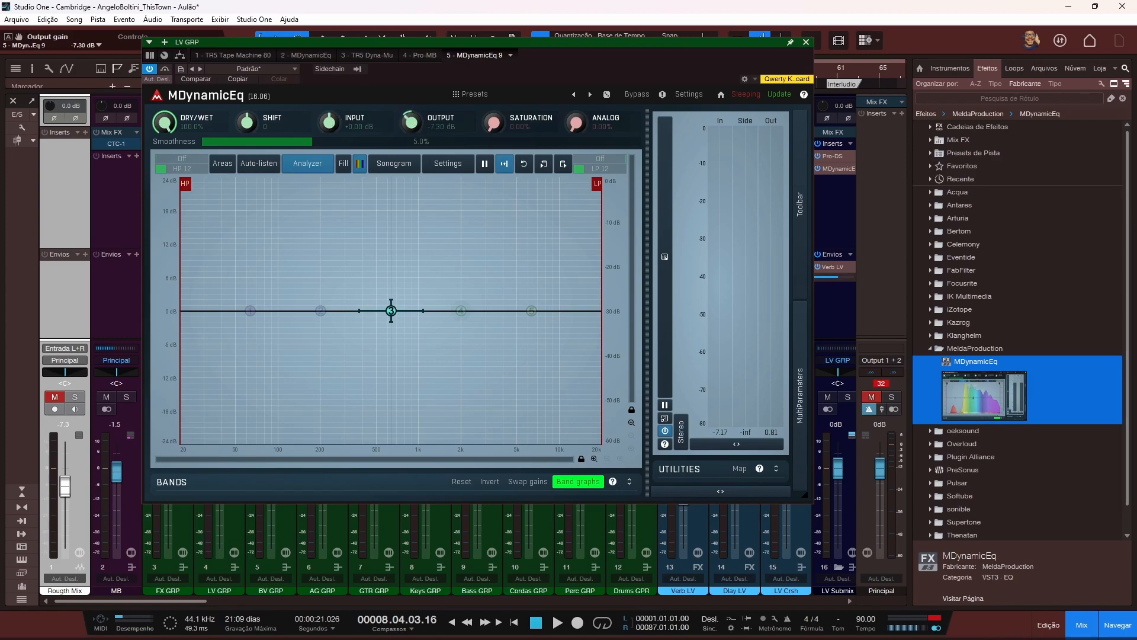
double_click(412, 123)
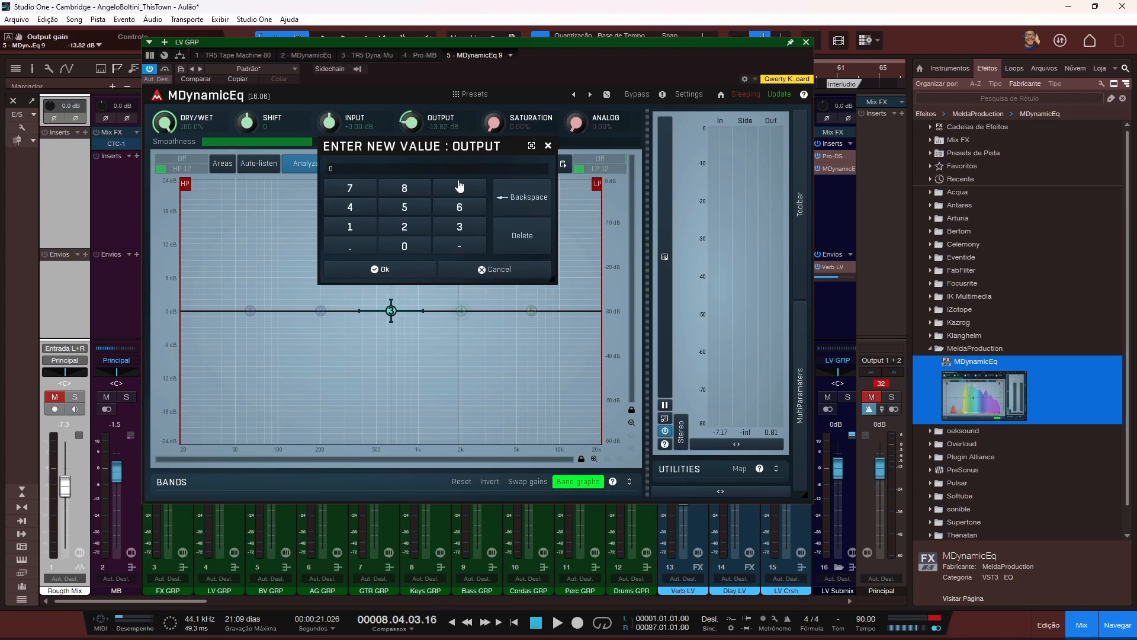
key("Return")
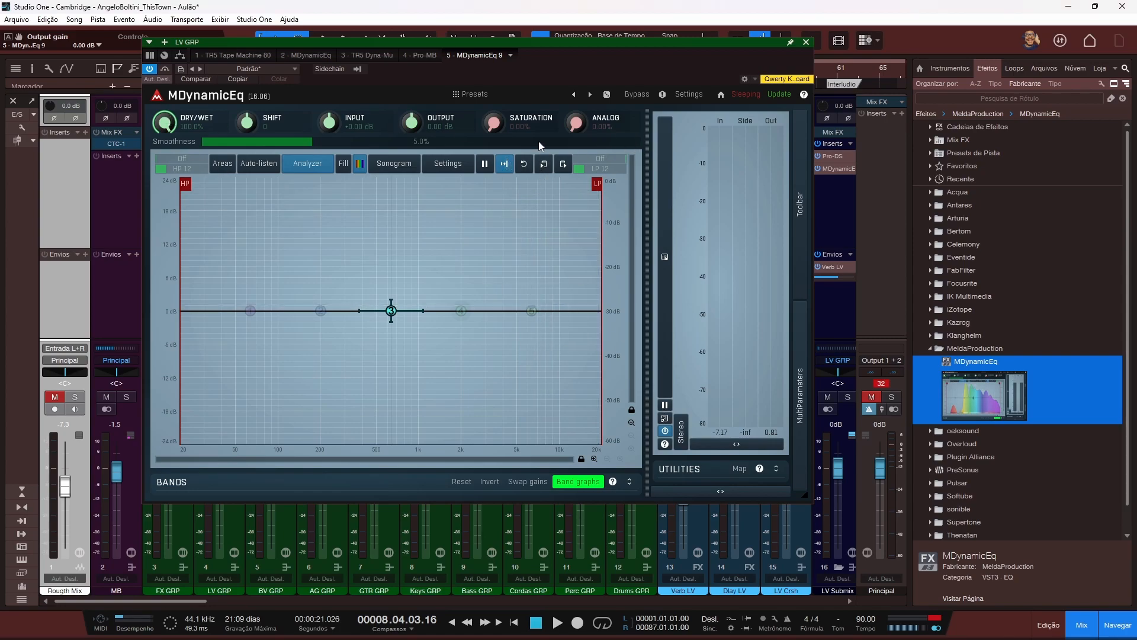
Step: Raise Saturation to about 77.2% and Analog to about 54.8%, with band 3 boosted by about 12.35 dB
left_click_drag(511, 127, 511, 119)
left_click_drag(493, 122, 493, 116)
mouse_move(391, 311)
left_mouse_down()
mouse_move(389, 267)
mouse_move(508, 285)
mouse_move(394, 285)
mouse_move(394, 295)
left_mouse_up()
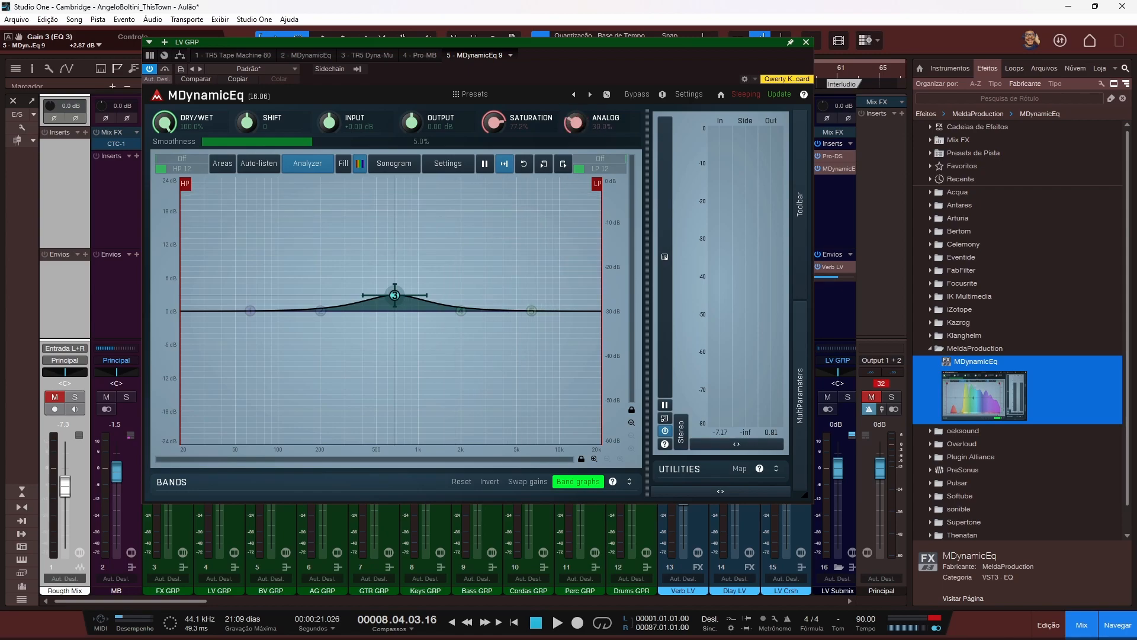
left_click_drag(394, 295, 393, 243)
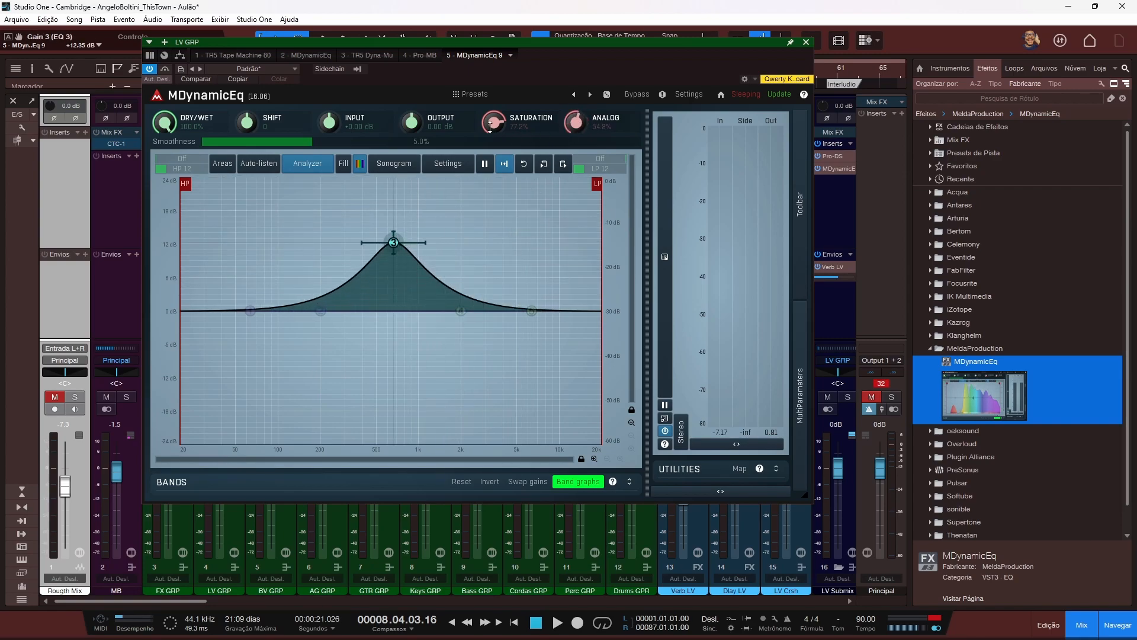
Step: Set Saturation and Analog to 0% and reset the EQ bands
left_click_drag(494, 123, 494, 141)
left_click(457, 485)
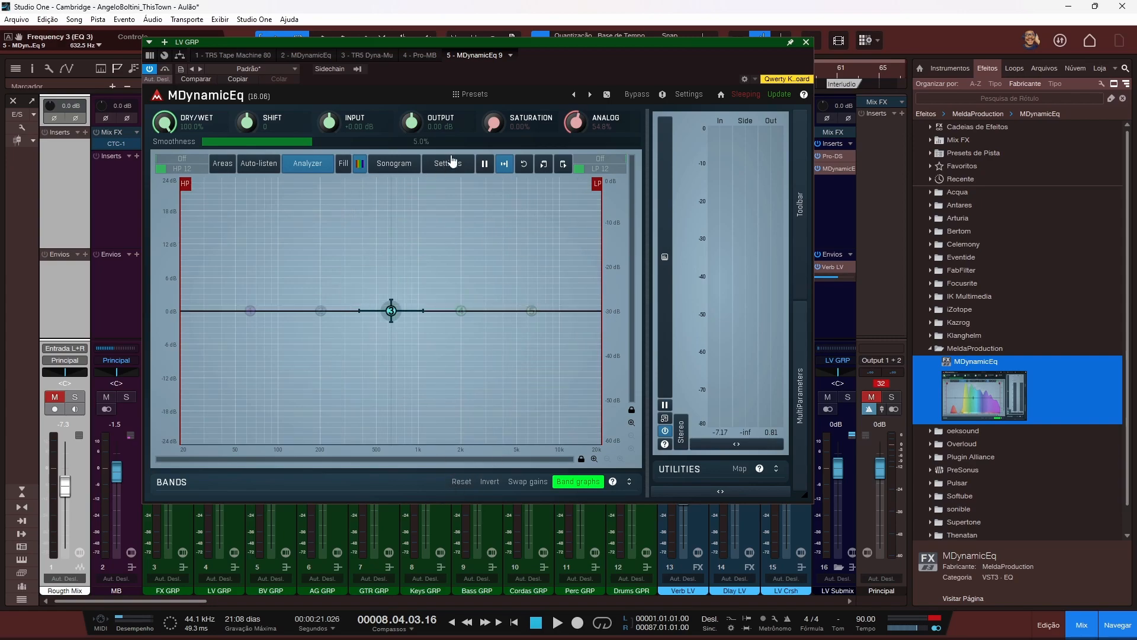
double_click(578, 122)
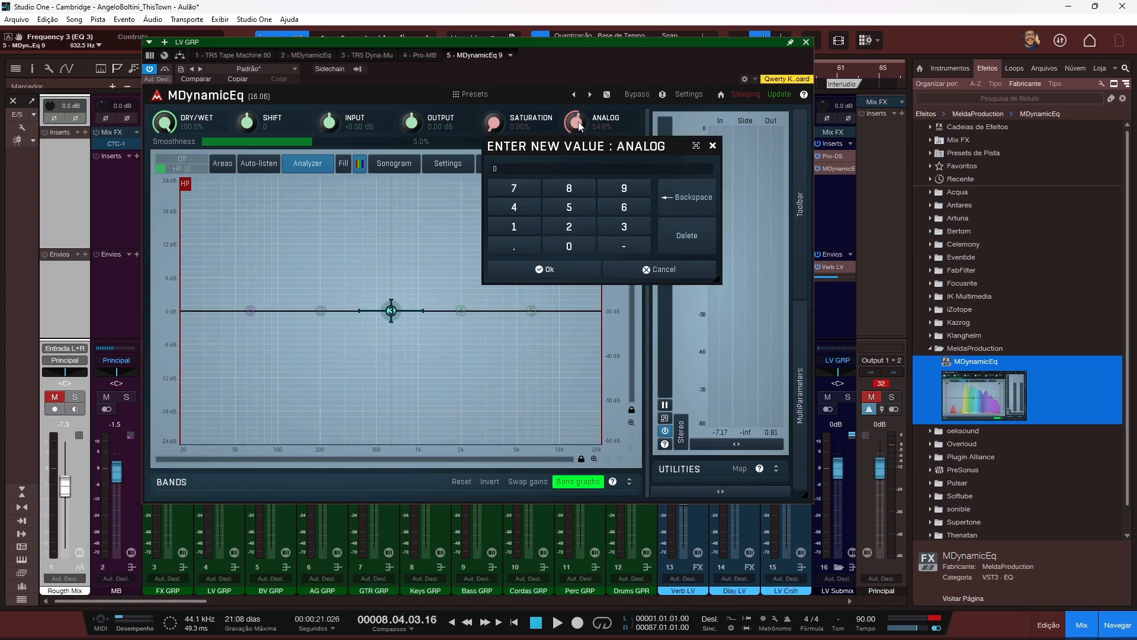
type("0")
key("Return")
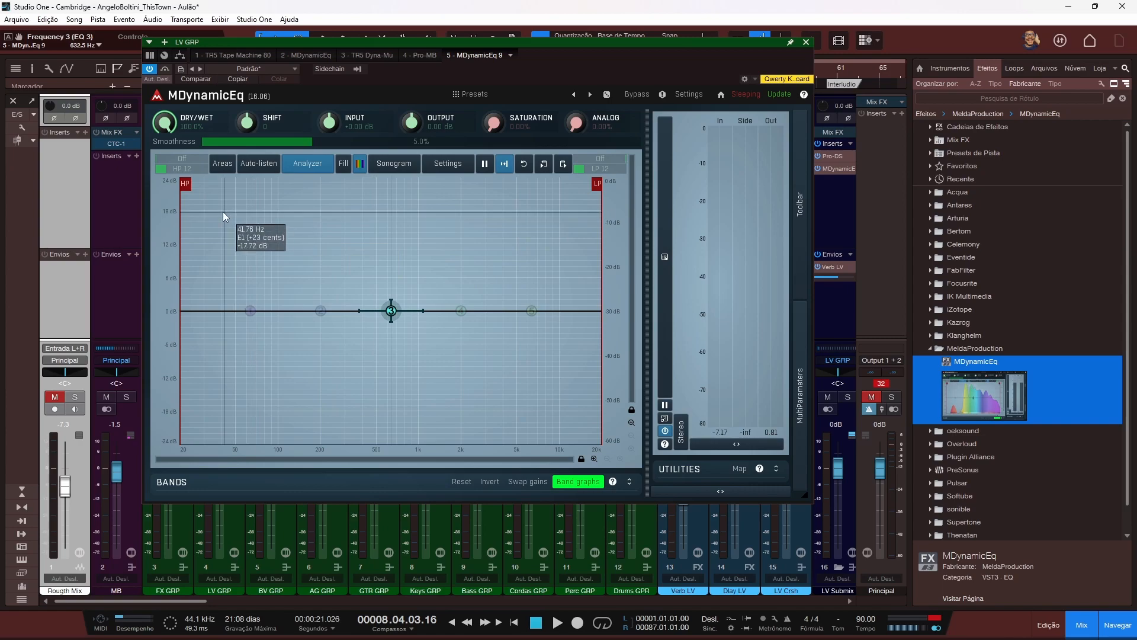
Step: Set the low-pass filter to about 5355 Hz and the high-pass filter to about 164 Hz with the HP 6 slope
left_click_drag(188, 187, 295, 184)
left_click_drag(598, 185, 518, 184)
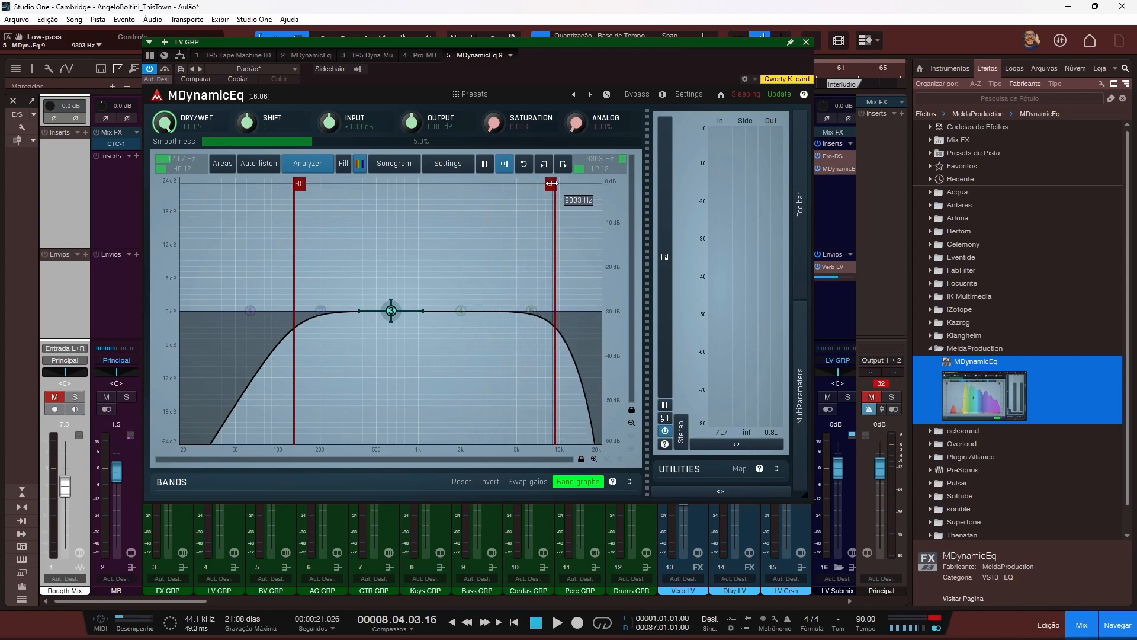
mouse_move(296, 184)
left_mouse_down()
mouse_move(306, 185)
mouse_move(270, 184)
left_mouse_up()
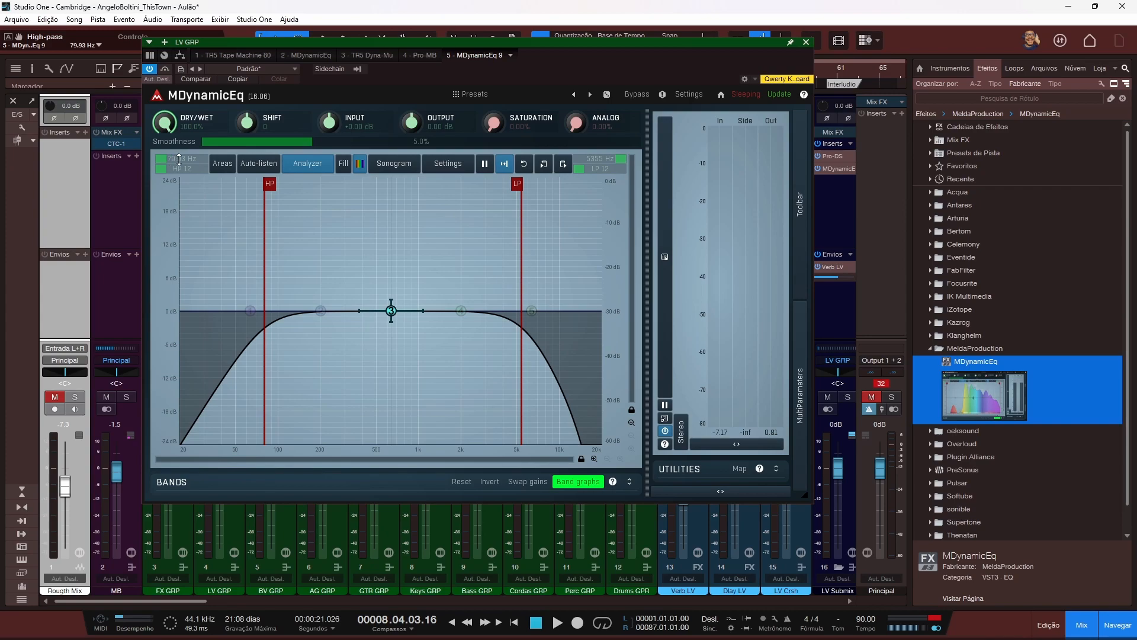
mouse_move(195, 159)
left_mouse_down()
mouse_move(187, 153)
mouse_move(176, 169)
left_mouse_up()
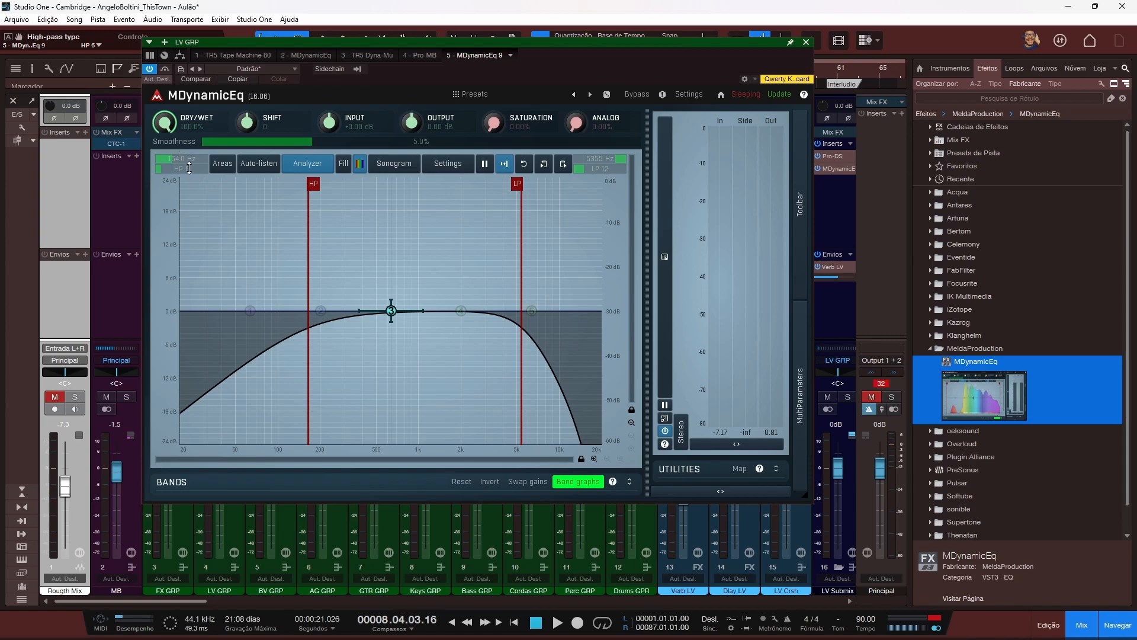
left_click_drag(181, 169, 189, 169)
Step: Turn off the high-pass and low-pass filters, both frequency and slope type
mouse_move(613, 157)
left_mouse_down()
mouse_move(614, 175)
mouse_move(614, 148)
left_mouse_up()
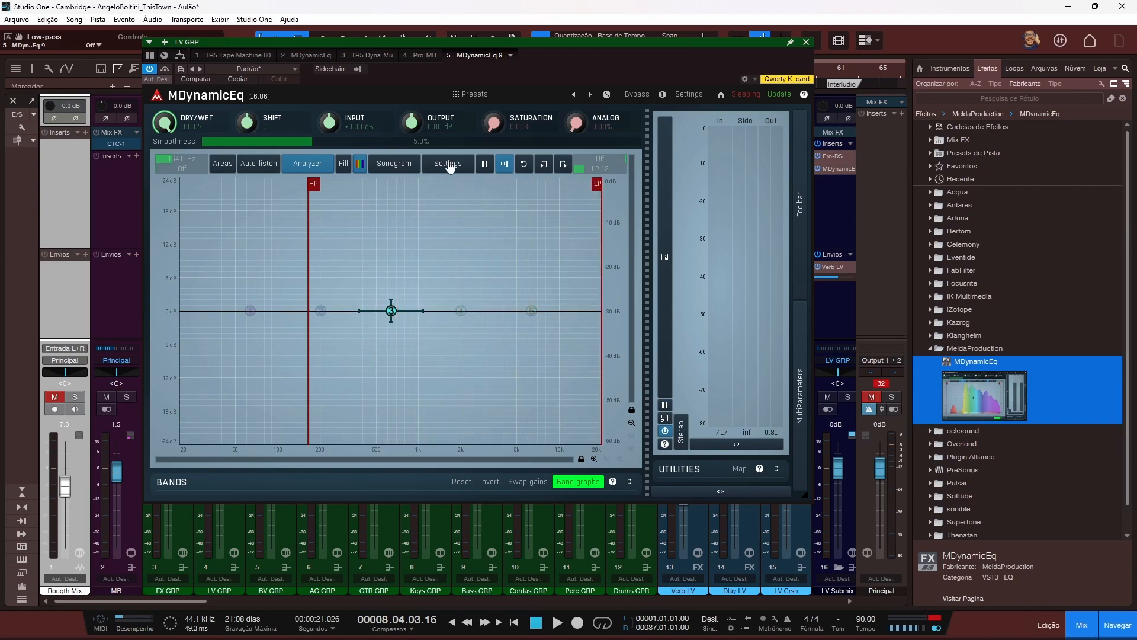
left_click_drag(192, 153, 193, 161)
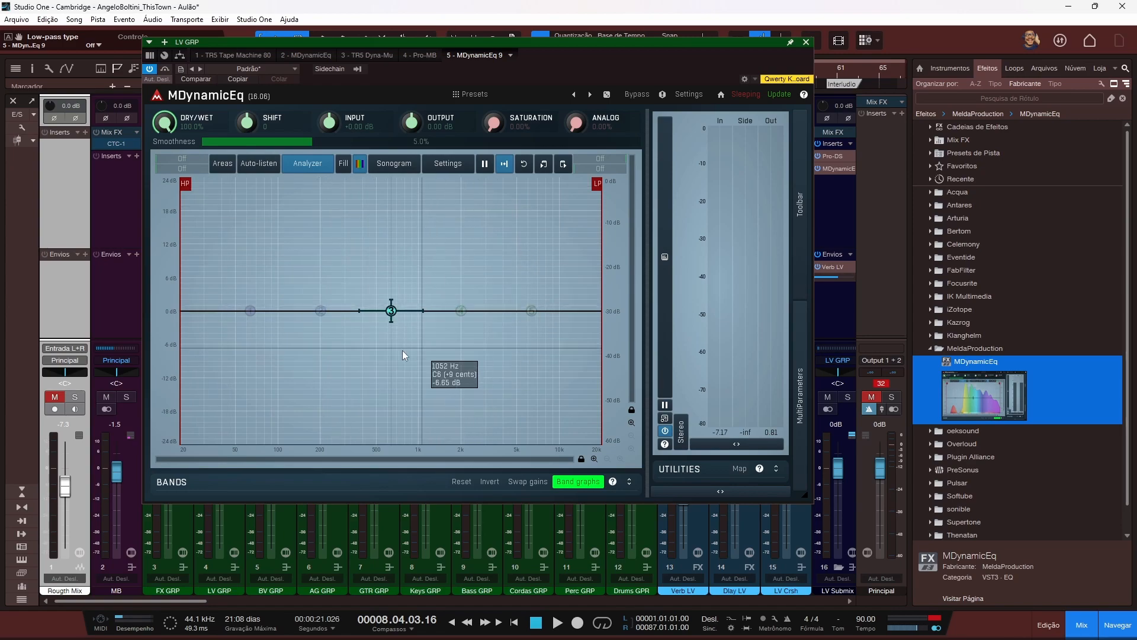
Step: Overlay the Drums areas preset on the EQ graph
left_click(219, 170)
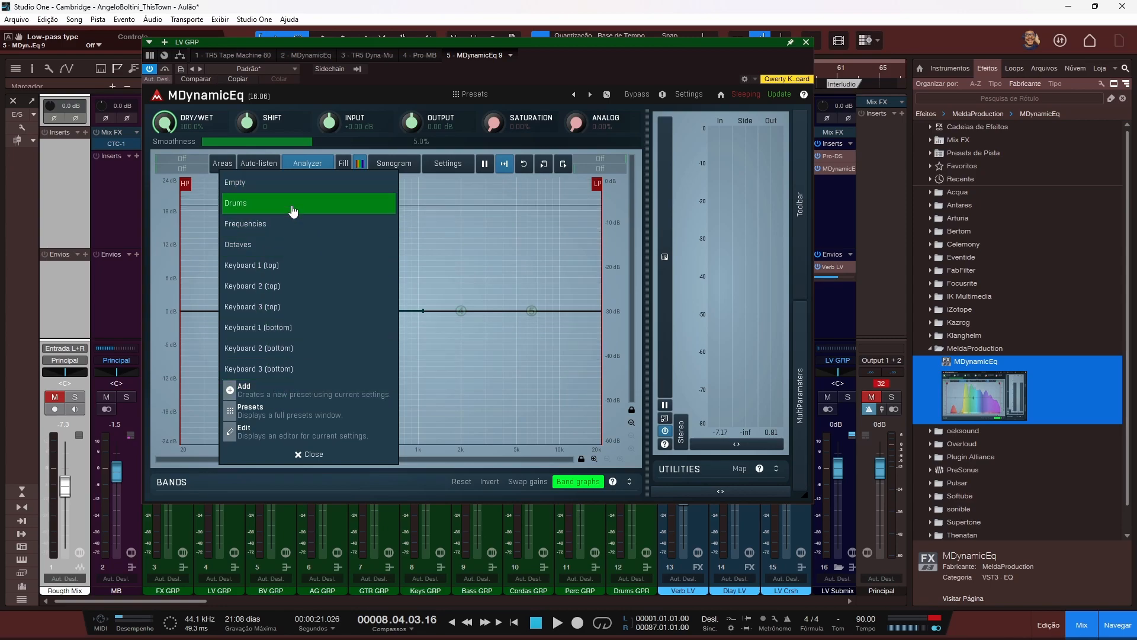
left_click(252, 202)
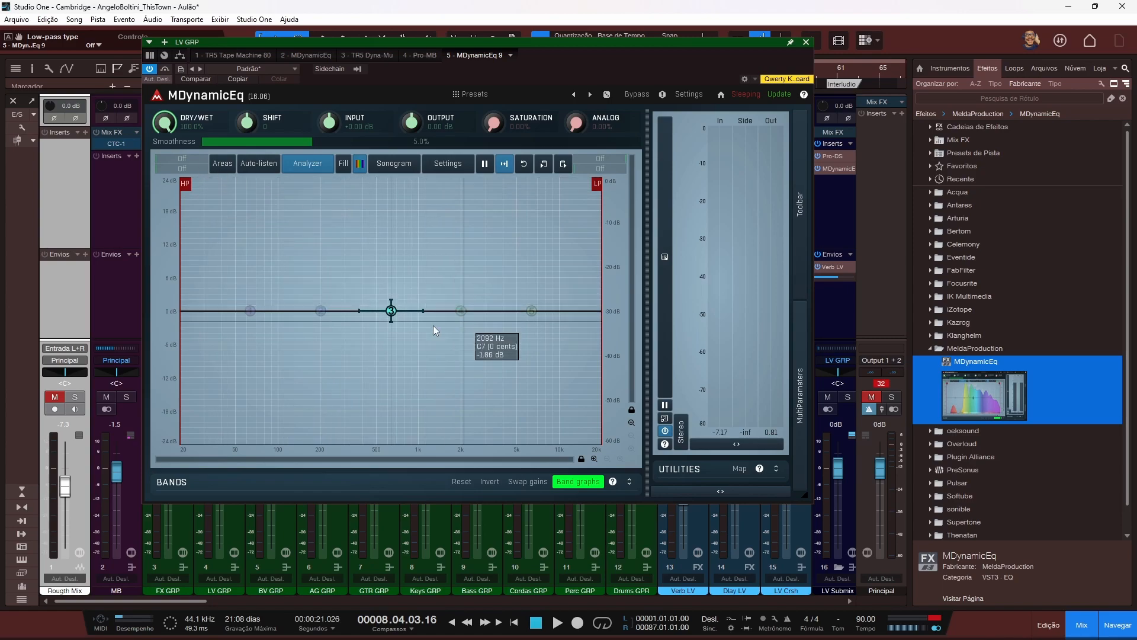
left_click(224, 166)
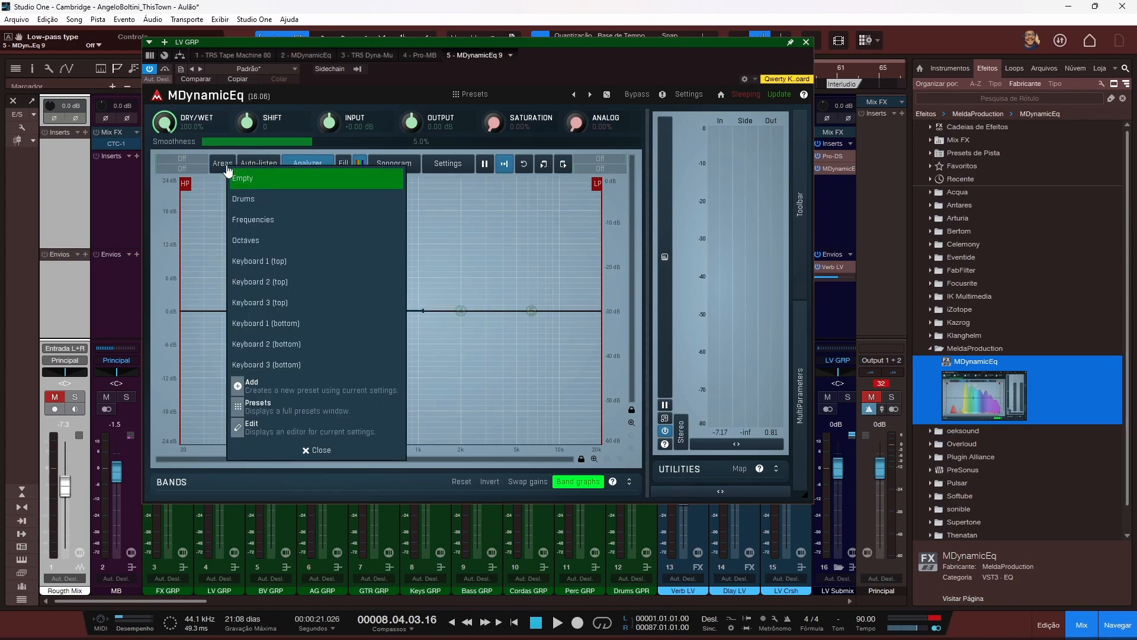
left_click(250, 203)
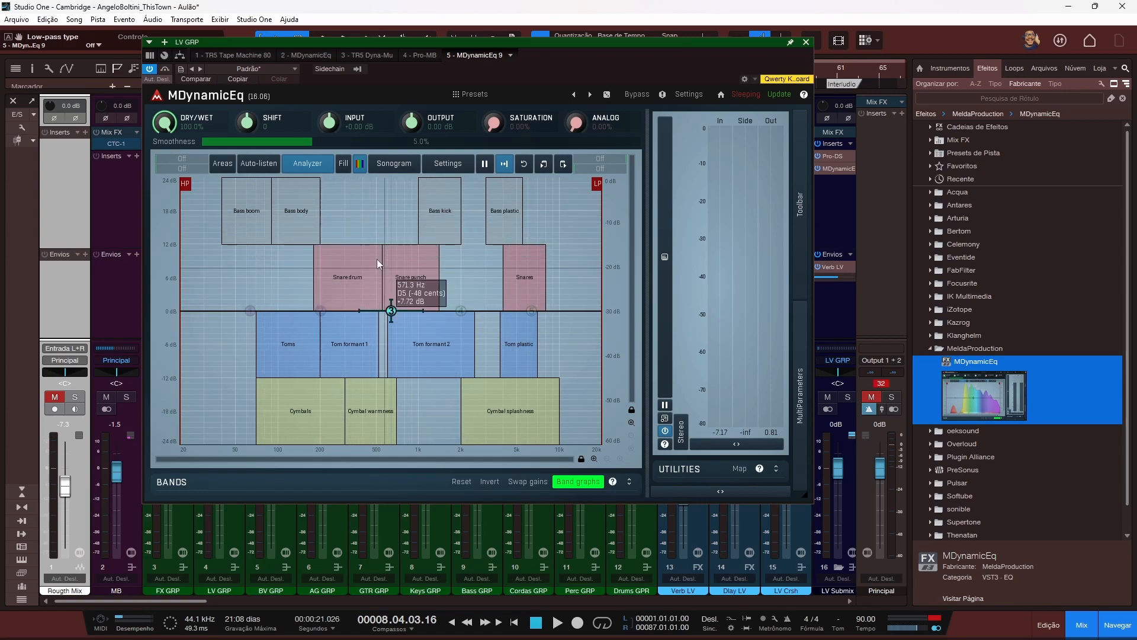
Step: Switch the graph's areas overlay to Frequencies and finally to Octaves
left_click(224, 163)
left_click(261, 222)
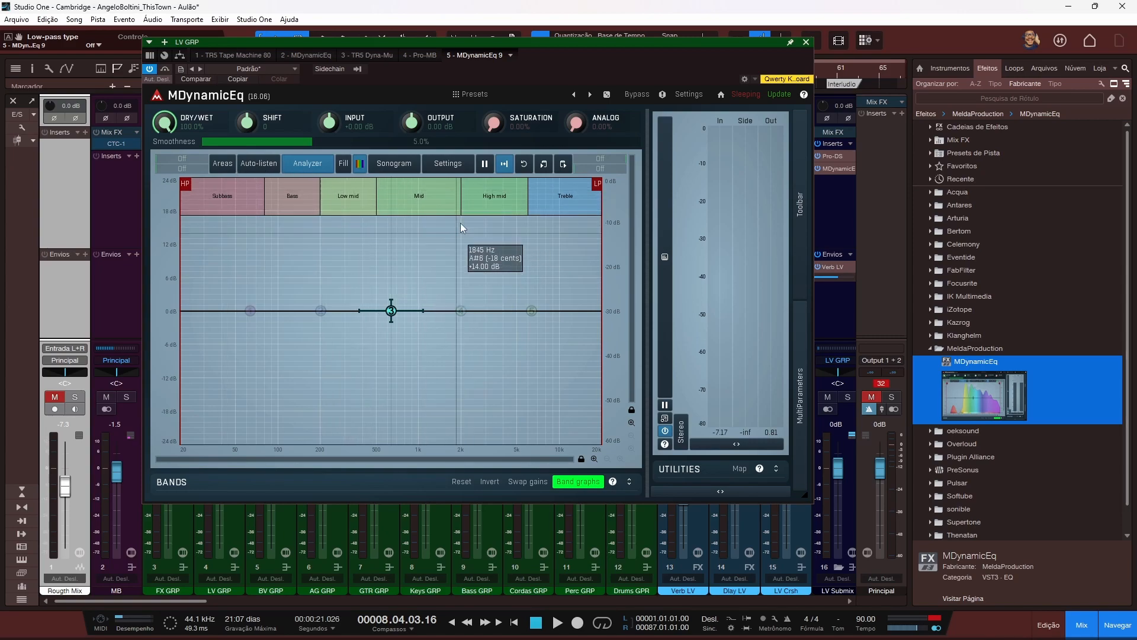
left_click(222, 164)
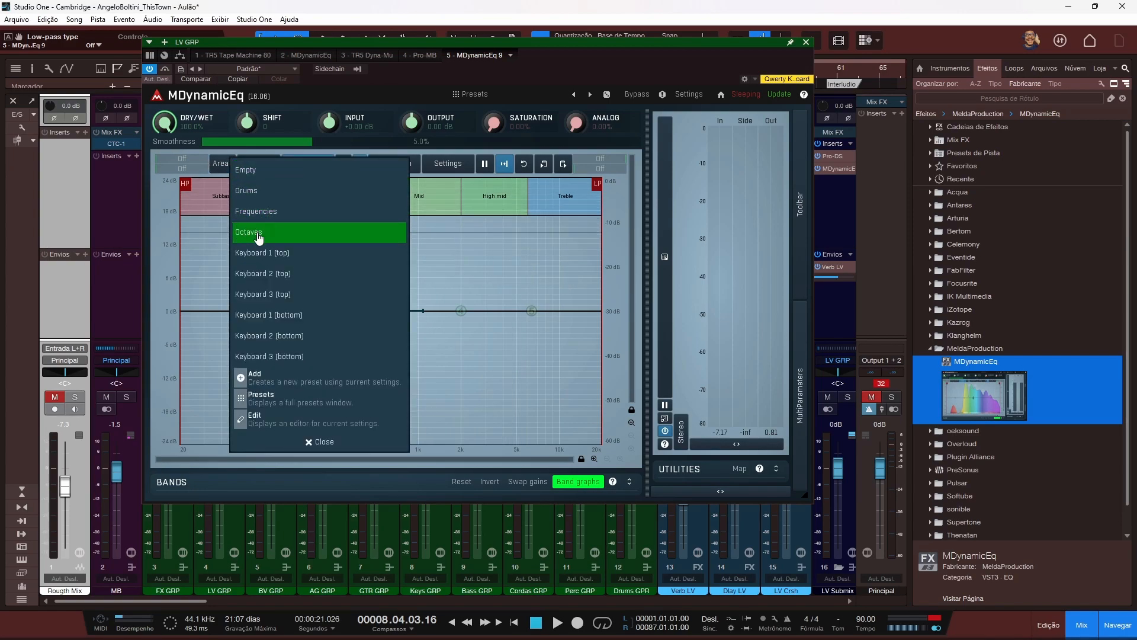
left_click(257, 232)
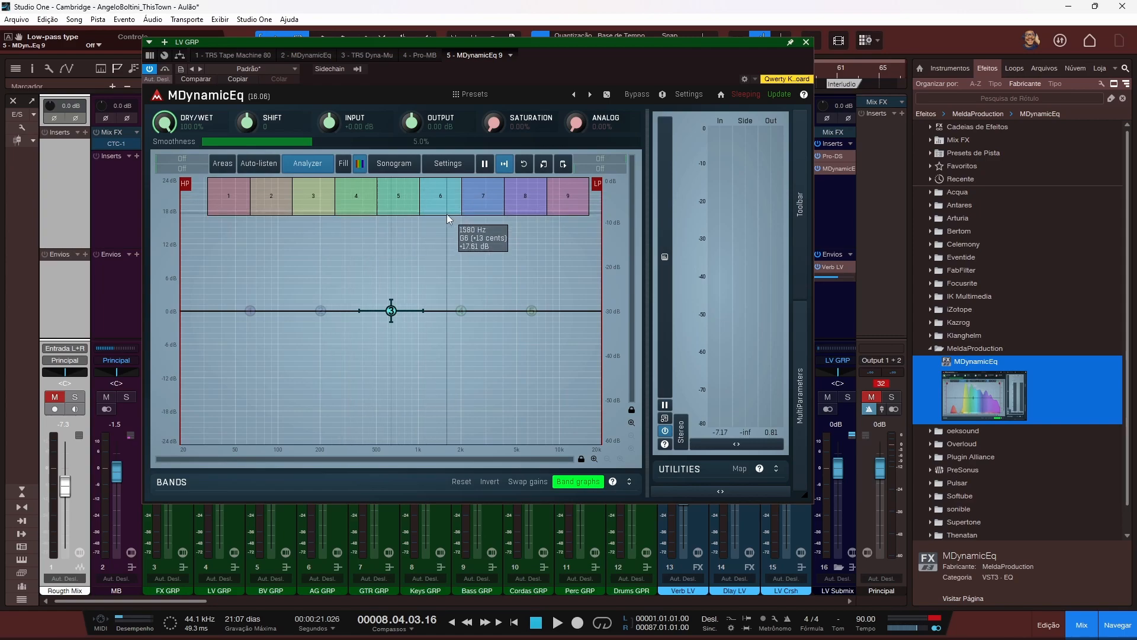
Step: Overlay the Keyboard 1 (top), Keyboard 2 (top) and Keyboard 3 (top) areas presets on the graph one after another
left_click(223, 165)
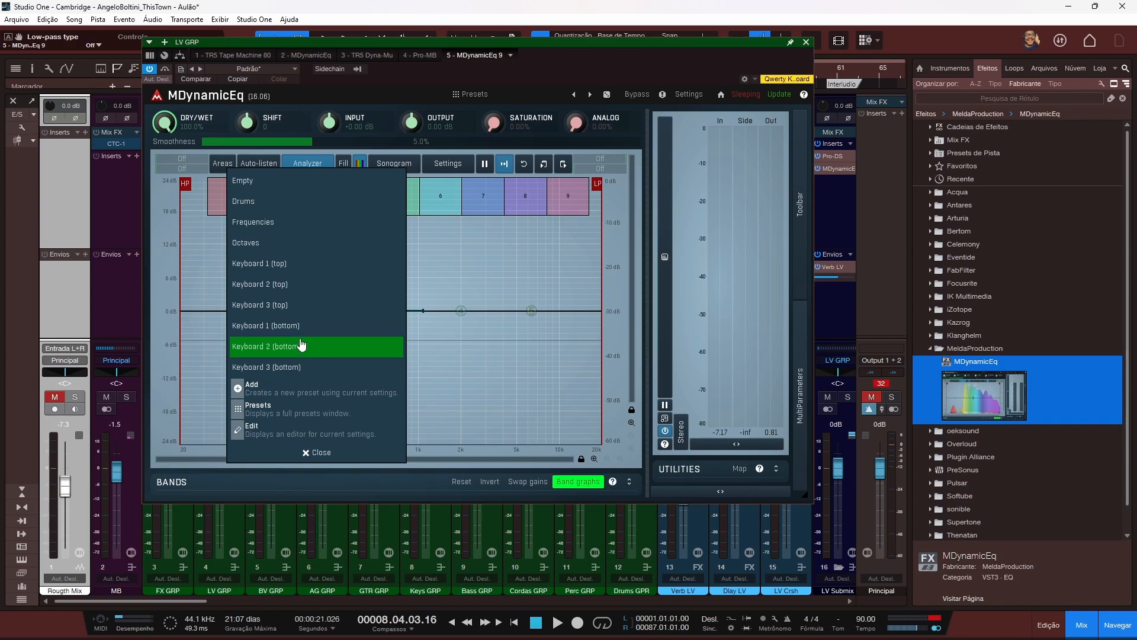
left_click(293, 270)
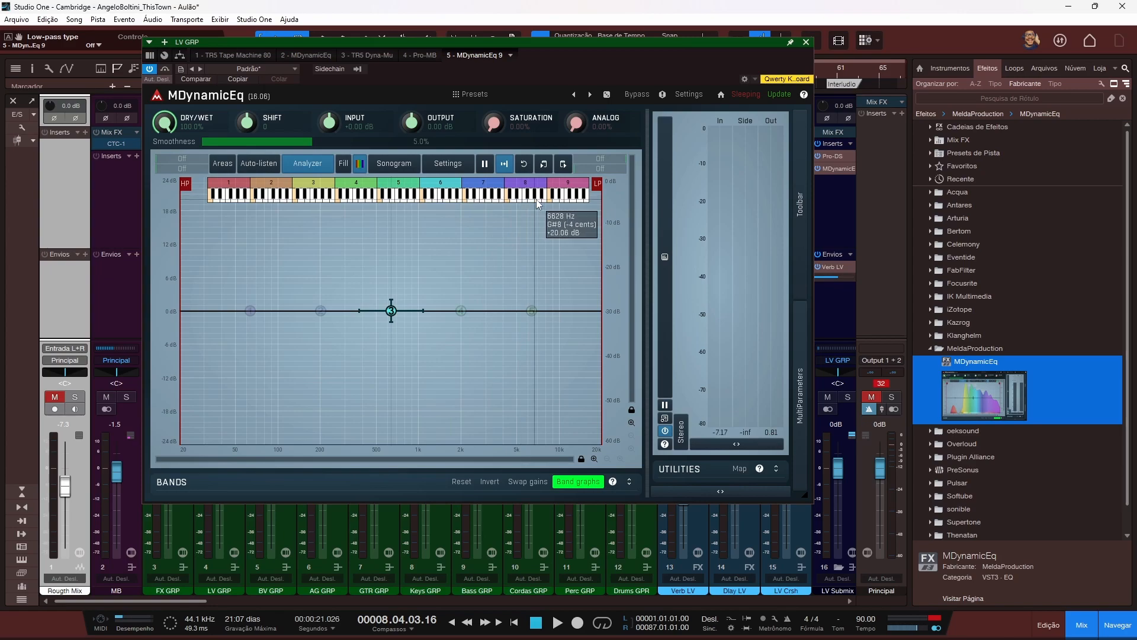
left_click(230, 167)
left_click(285, 280)
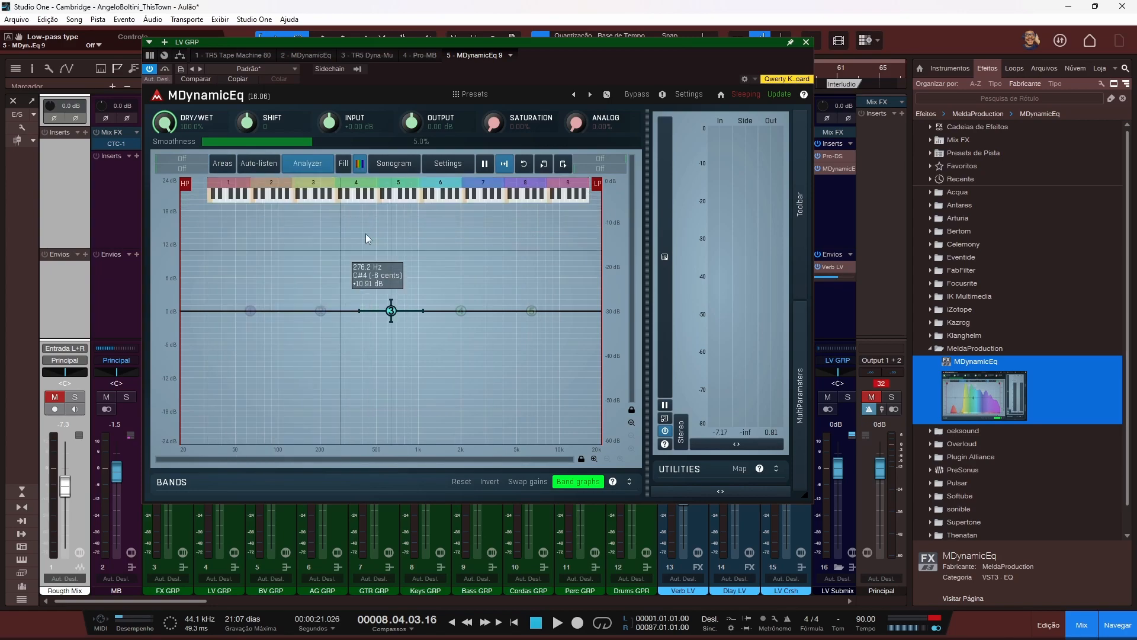
left_click(223, 163)
left_click(261, 298)
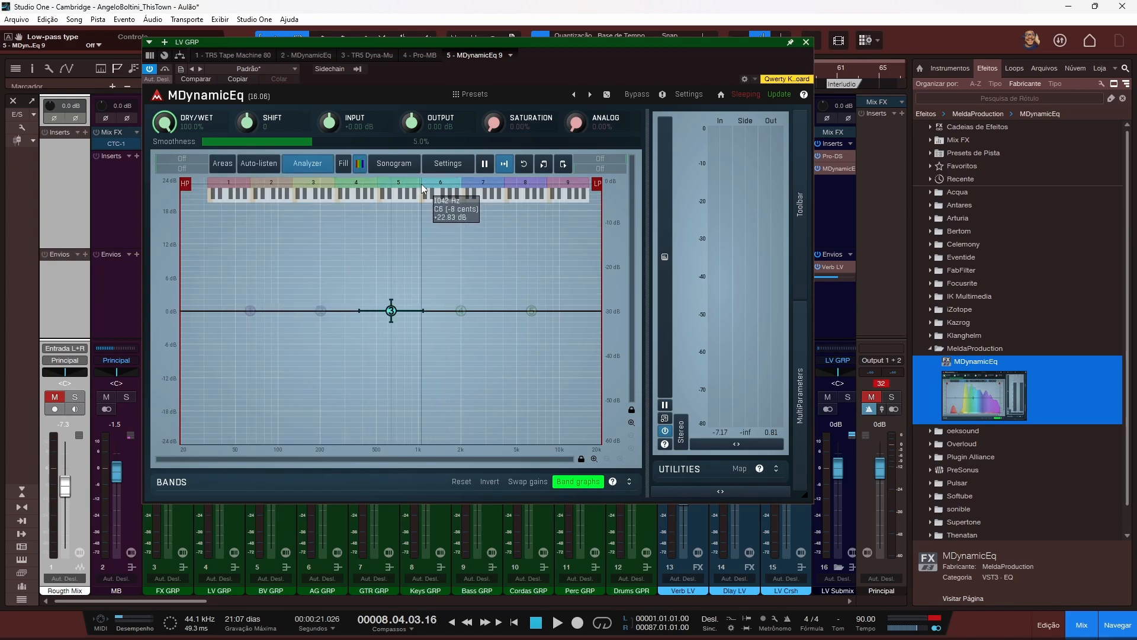
Step: Switch the areas overlay through Keyboard 1 (bottom), Keyboard 2 (bottom) and finally Keyboard 3 (bottom)
left_click(219, 165)
left_click(285, 327)
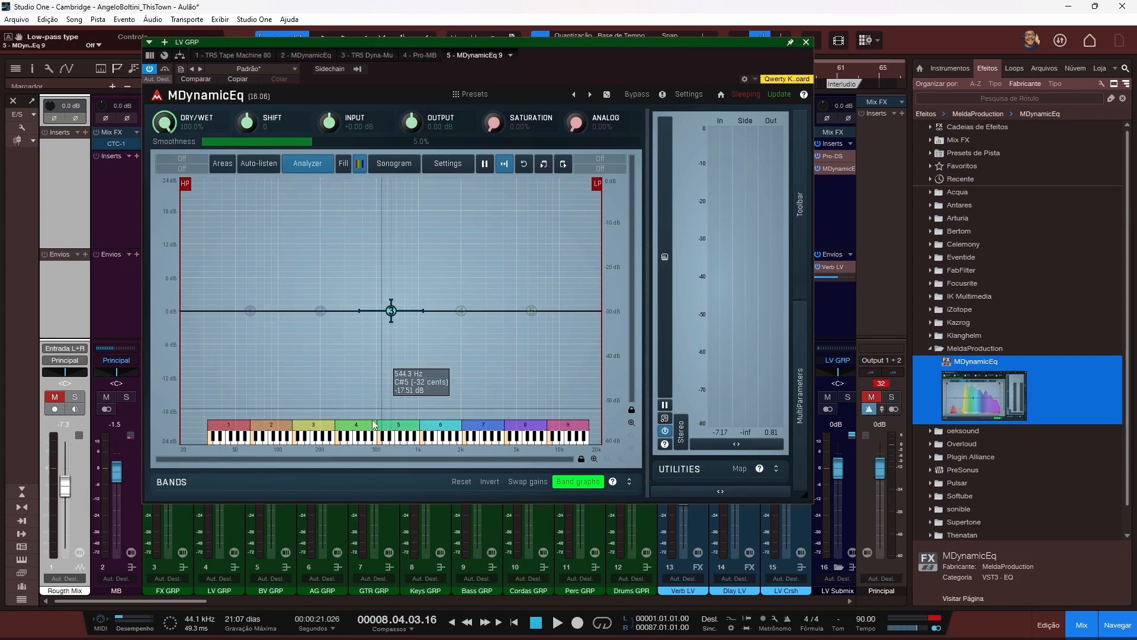
left_click(220, 168)
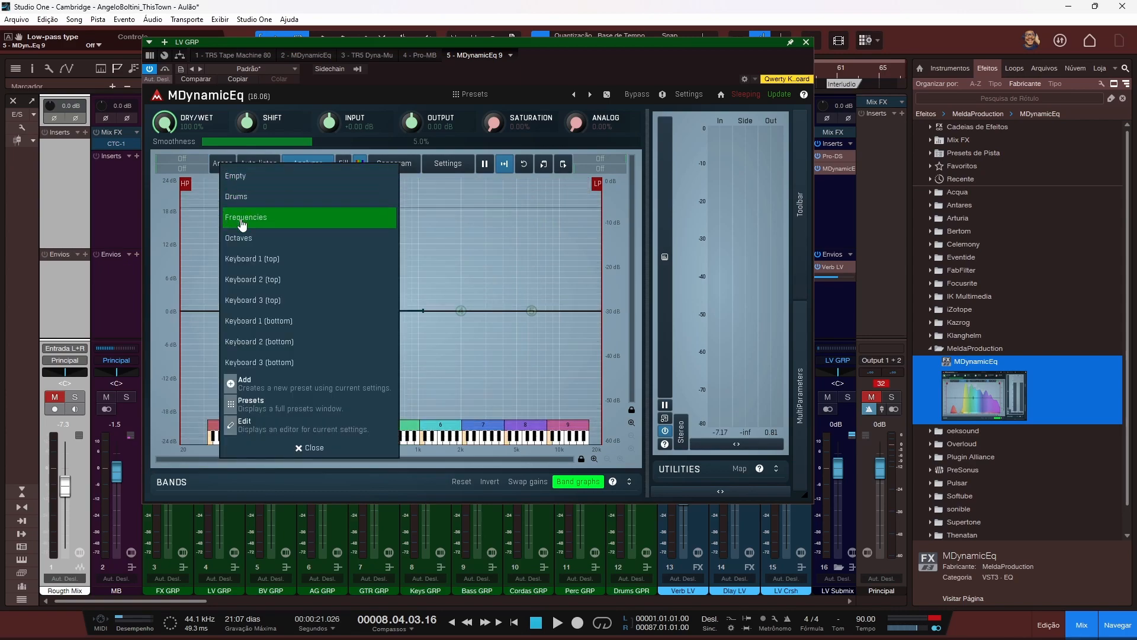
left_click(252, 342)
left_click(223, 164)
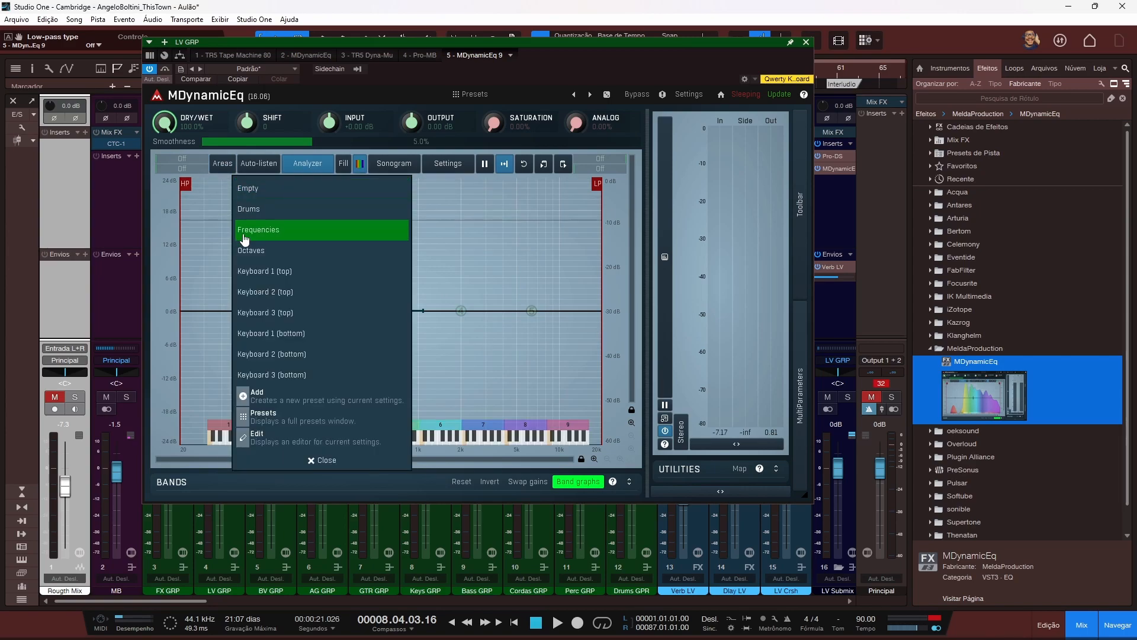
left_click(267, 356)
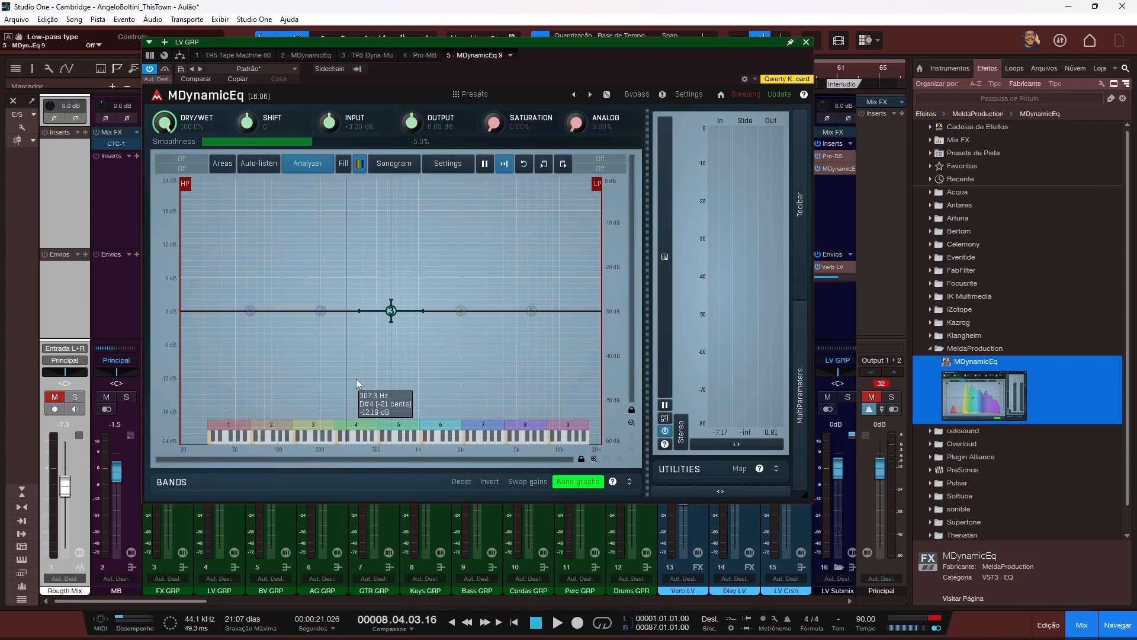
Step: Edit the current areas overlay, trying an opacity of 4% and 100% and ending at 32%
left_click(223, 166)
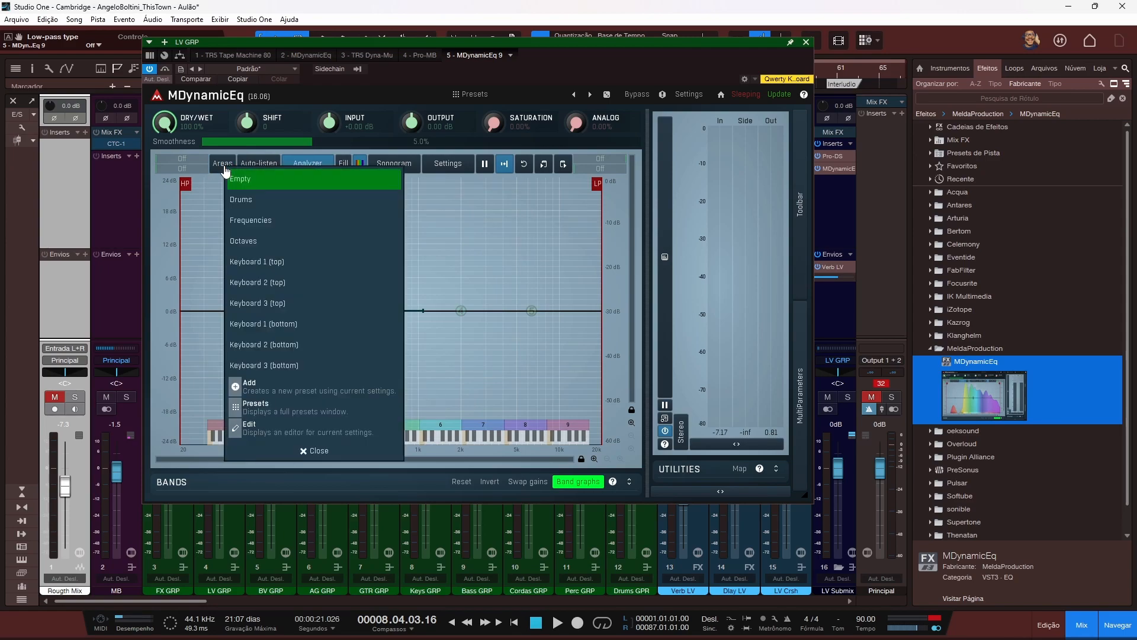
left_click(309, 435)
left_click_drag(65, 10, 657, 83)
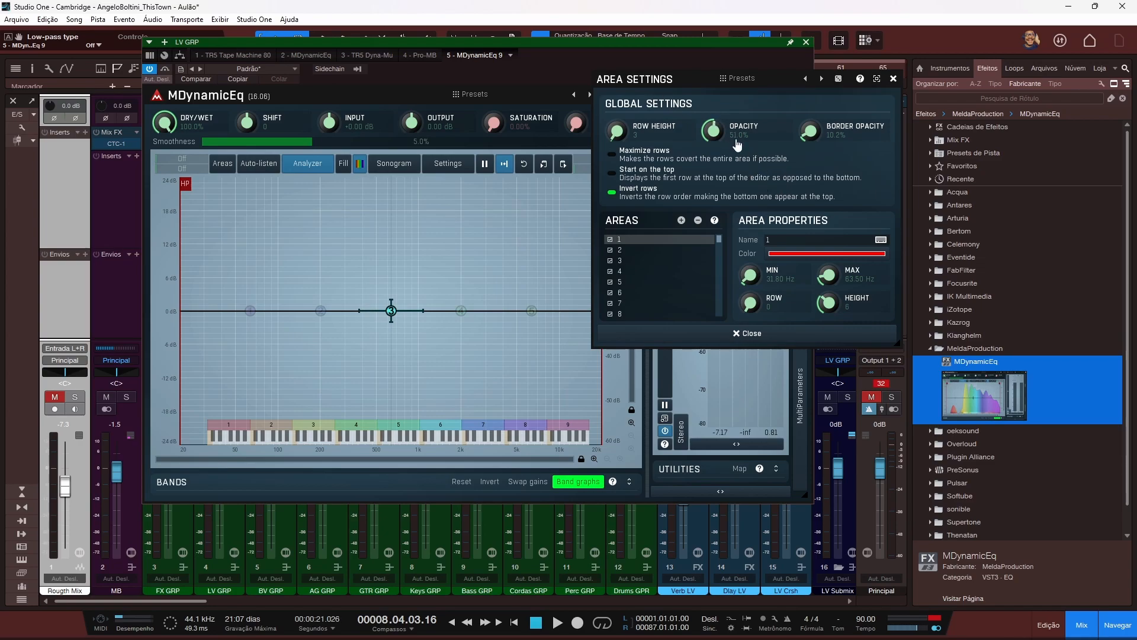
left_click_drag(715, 131, 714, 178)
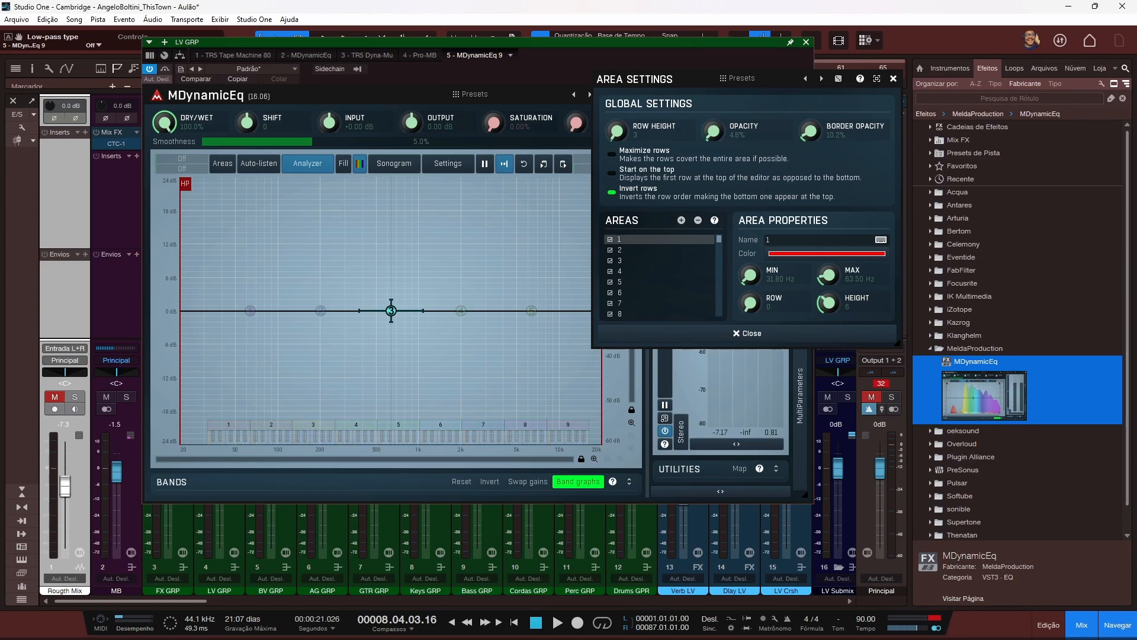
left_click_drag(714, 132, 714, 77)
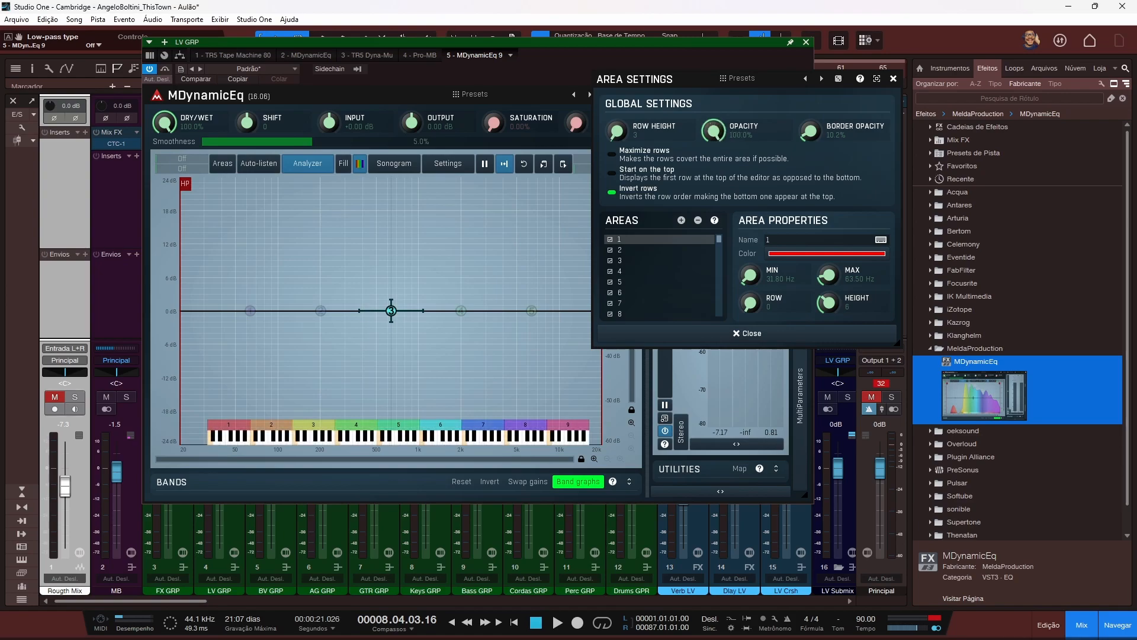
left_click_drag(714, 131, 714, 200)
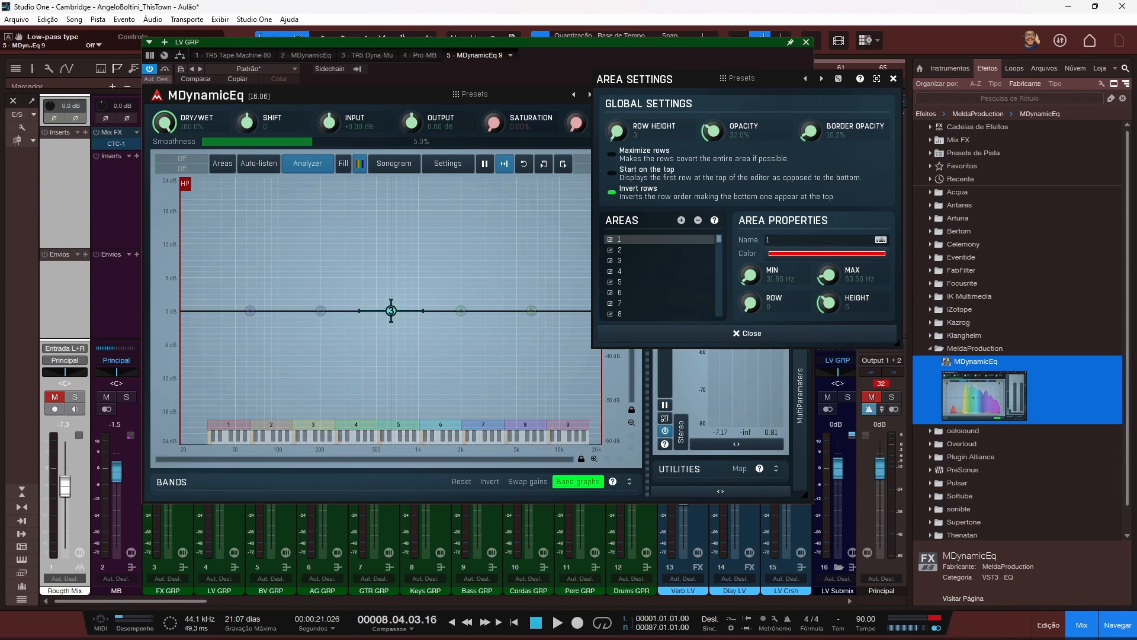
Step: Set the areas' border opacity to about 18.2% and the row height to 5
mouse_move(809, 129)
left_mouse_down()
mouse_move(809, 92)
mouse_move(809, 133)
left_mouse_up()
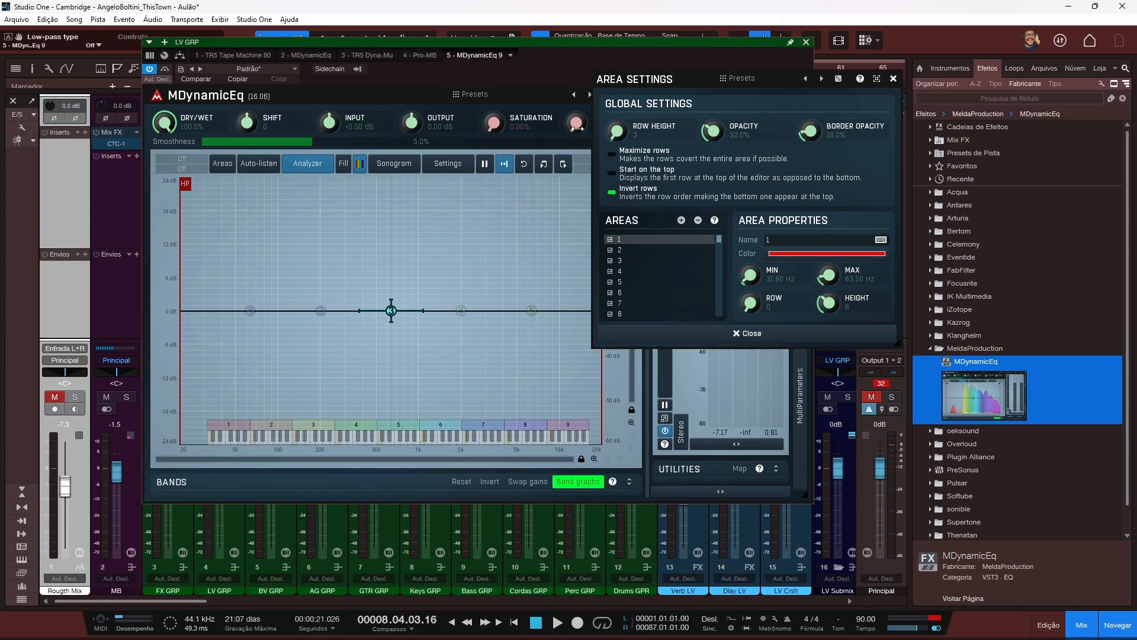
left_click_drag(632, 135, 632, 166)
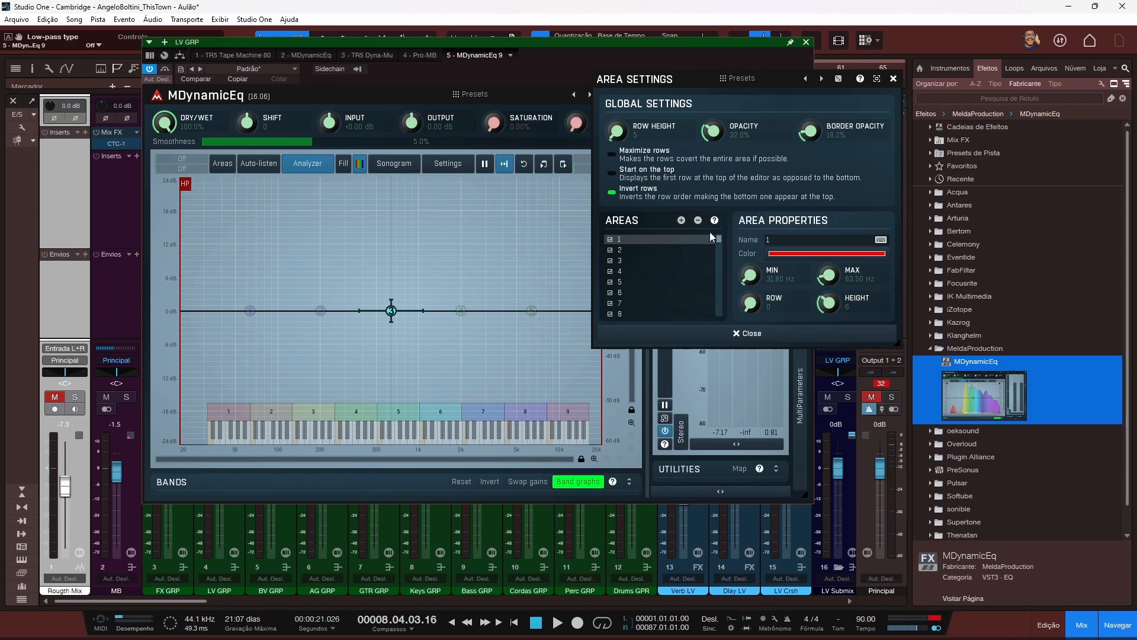
Step: View the color choices for area 1 without changing its color, and close the area settings
left_click(794, 255)
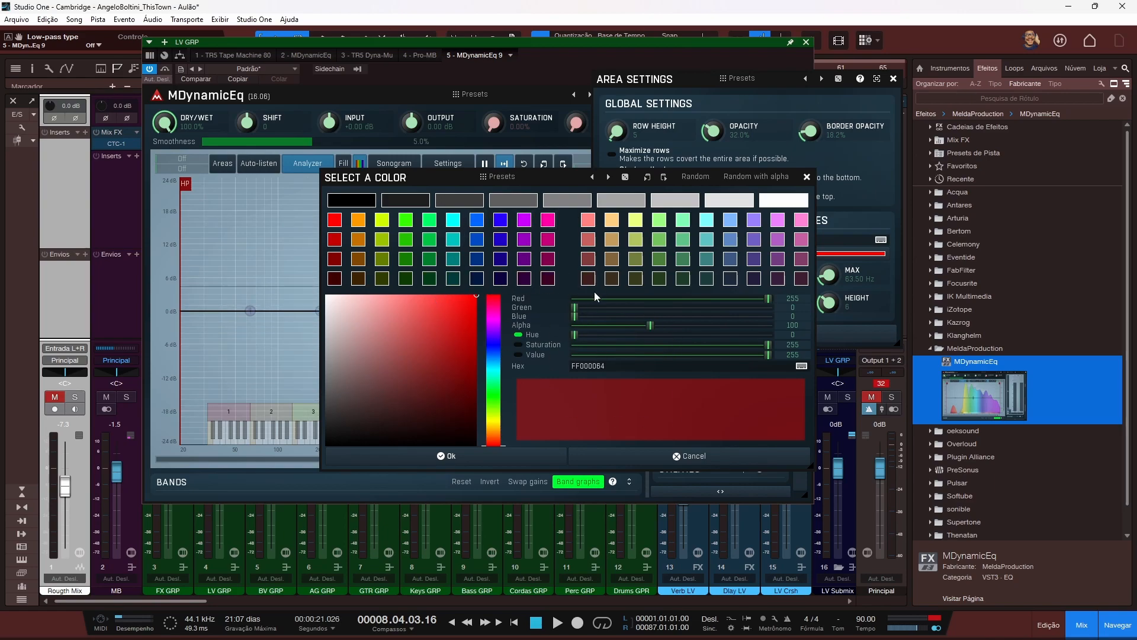
left_click(807, 177)
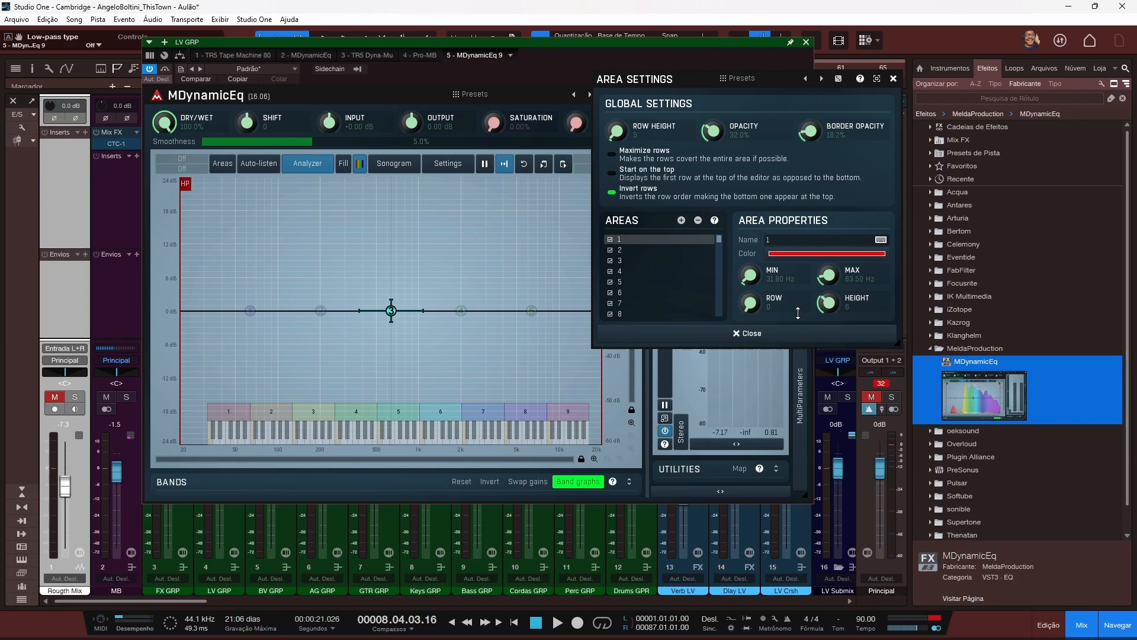
left_click(772, 334)
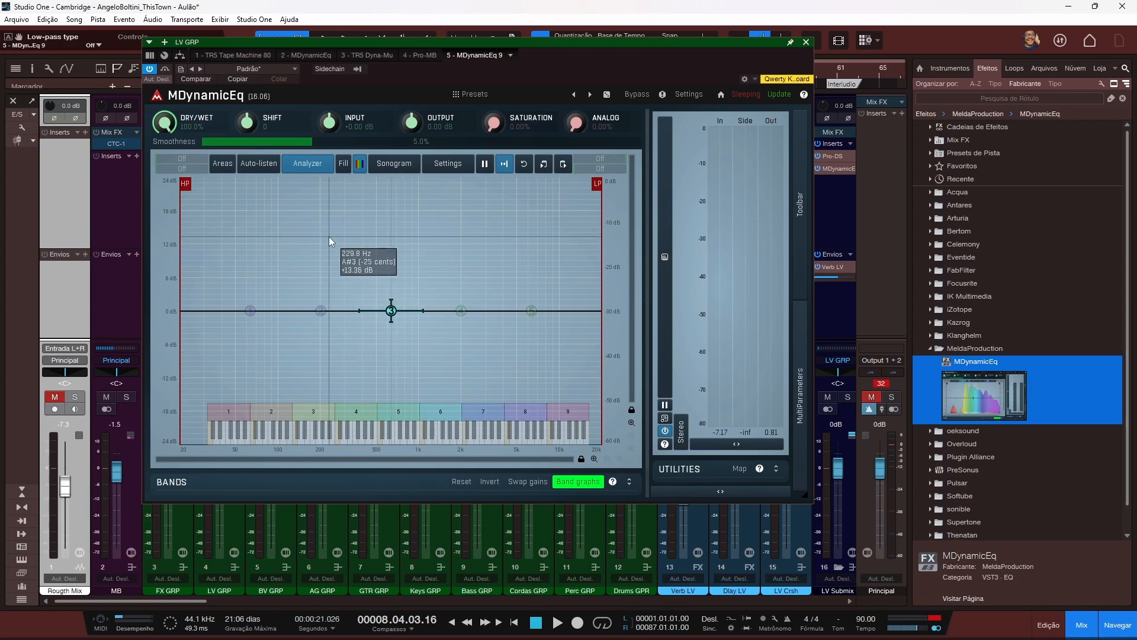
Step: Clear the areas overlay from the graph with the Empty preset
left_click(228, 166)
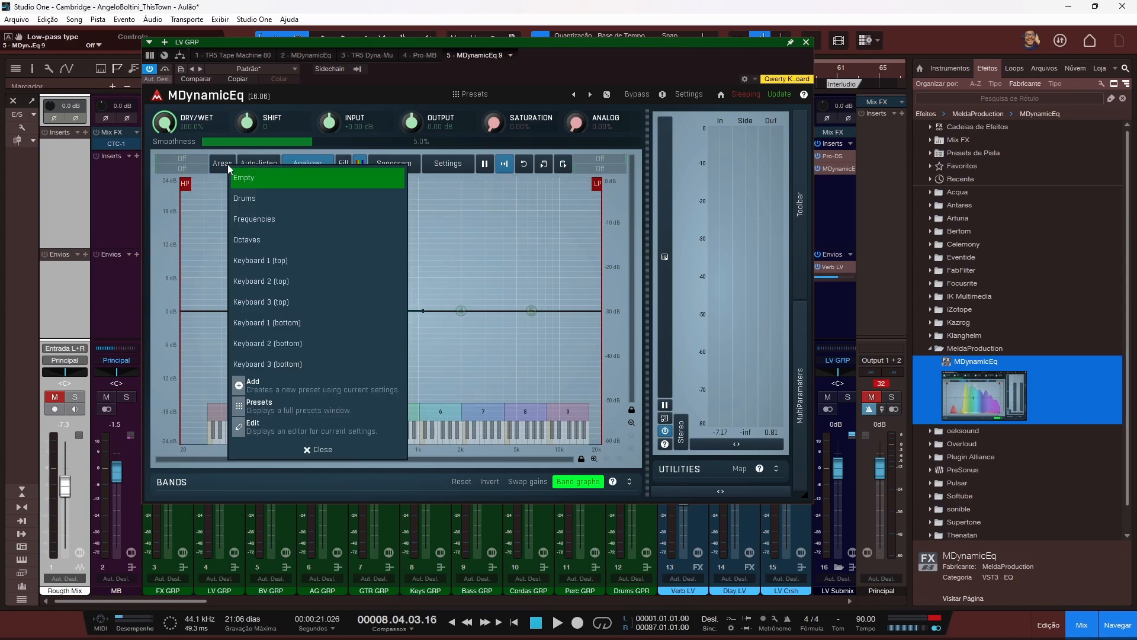
left_click(245, 181)
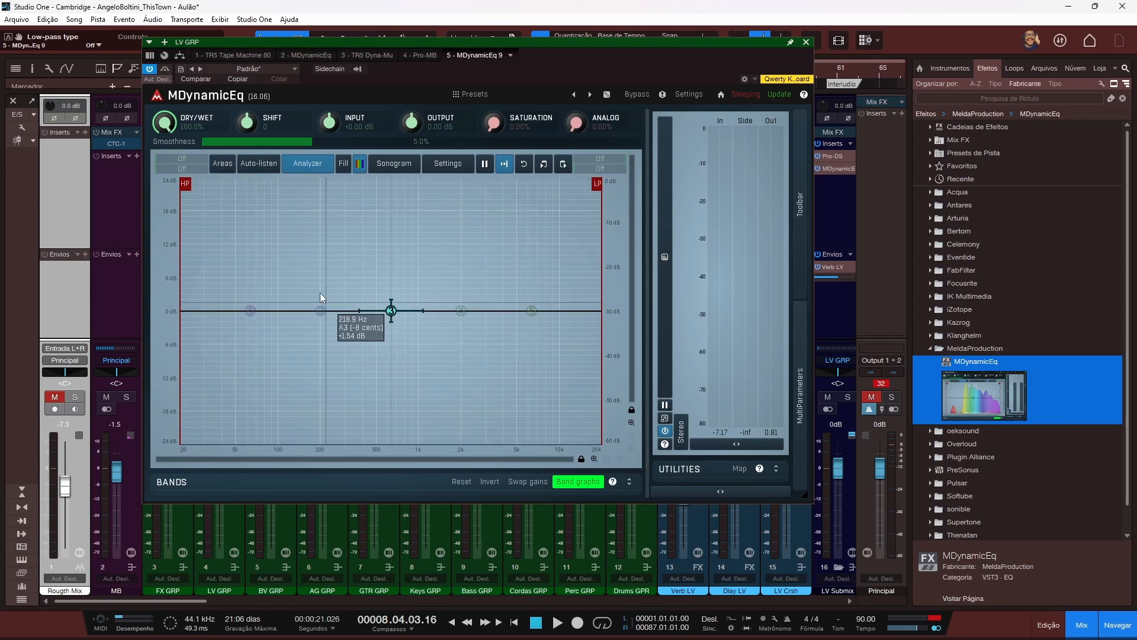
Step: Try Auto-listen while boosting band 3 by about 16.9 dB in the low frequencies, and reset the bands
left_click(266, 169)
mouse_move(330, 215)
left_mouse_down()
mouse_move(508, 215)
mouse_move(325, 215)
left_mouse_up()
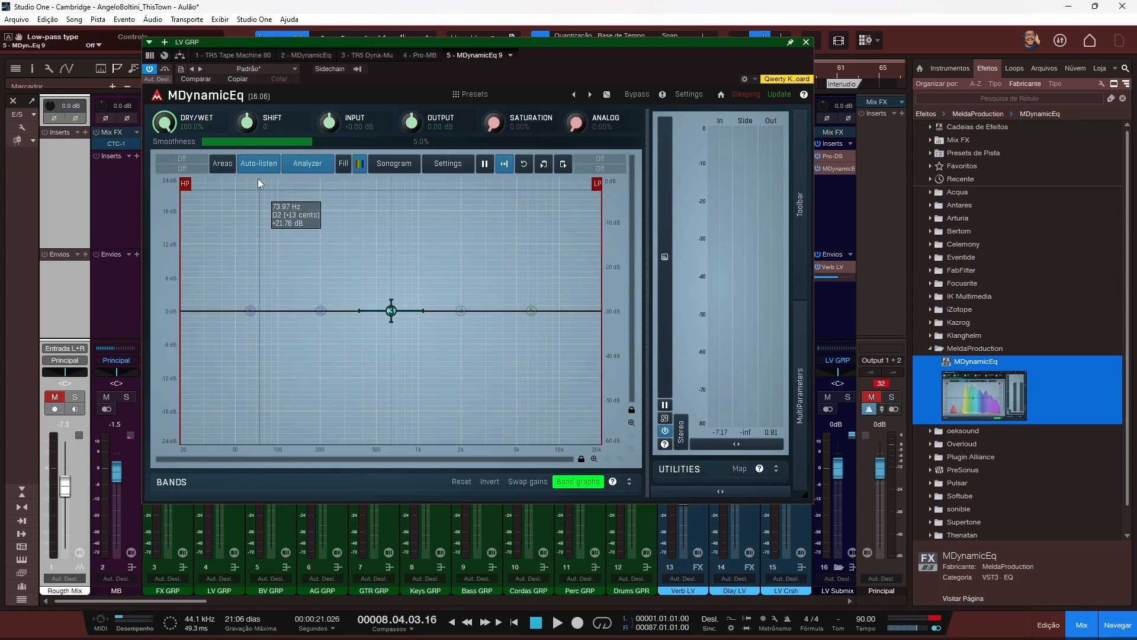
left_click_drag(391, 311, 289, 209)
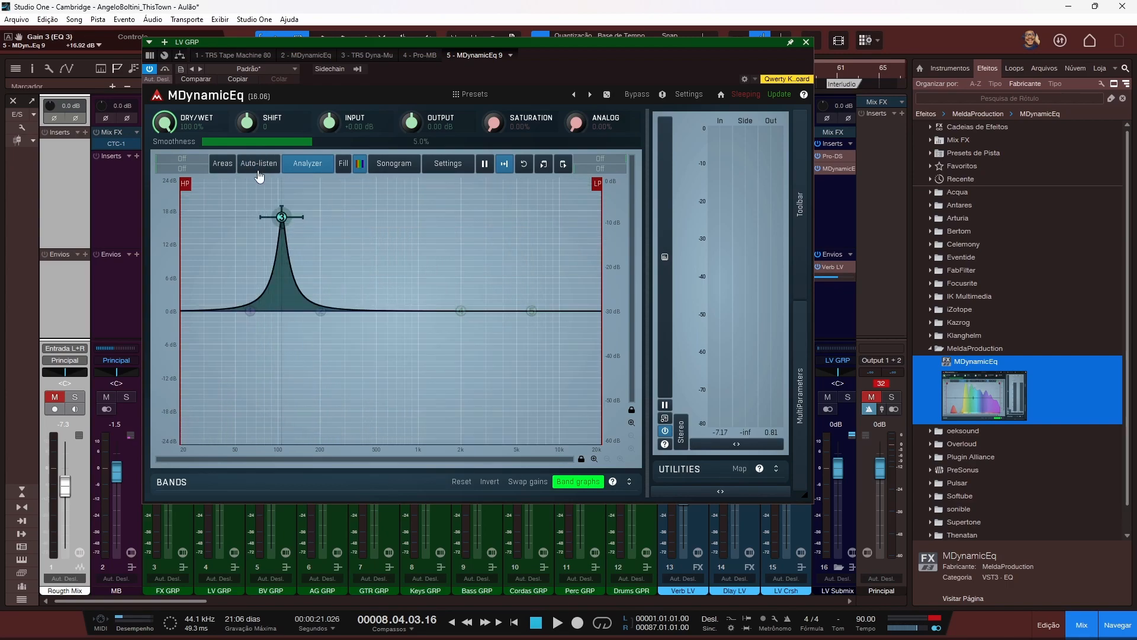
left_click(460, 481)
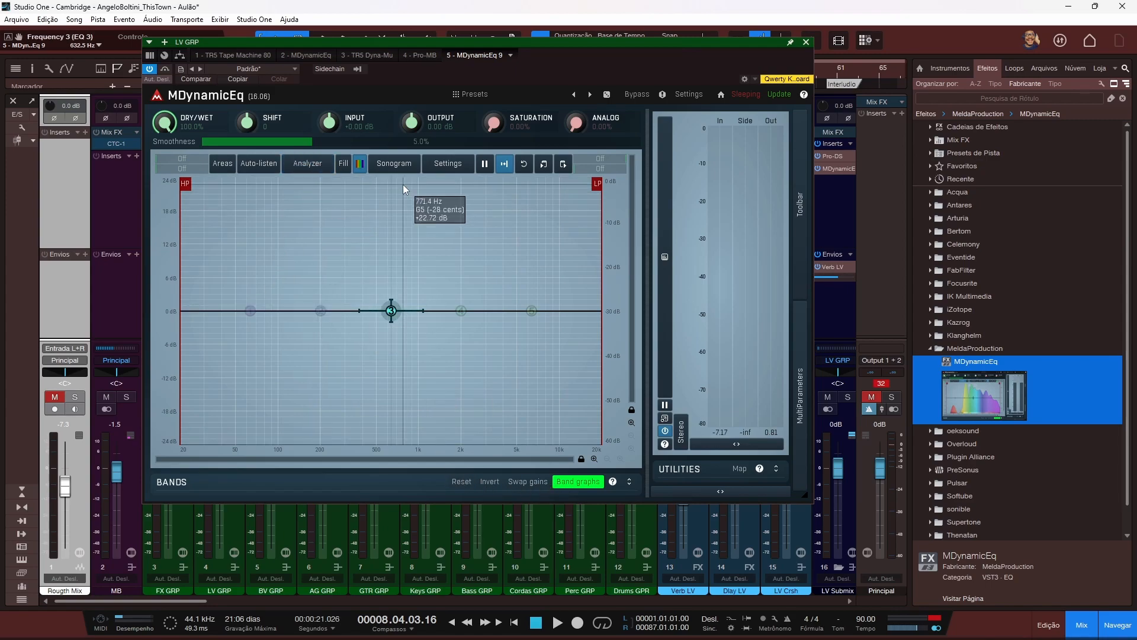
Step: Start playback and turn on the Analyzer to show the channel's live spectrum
key("space")
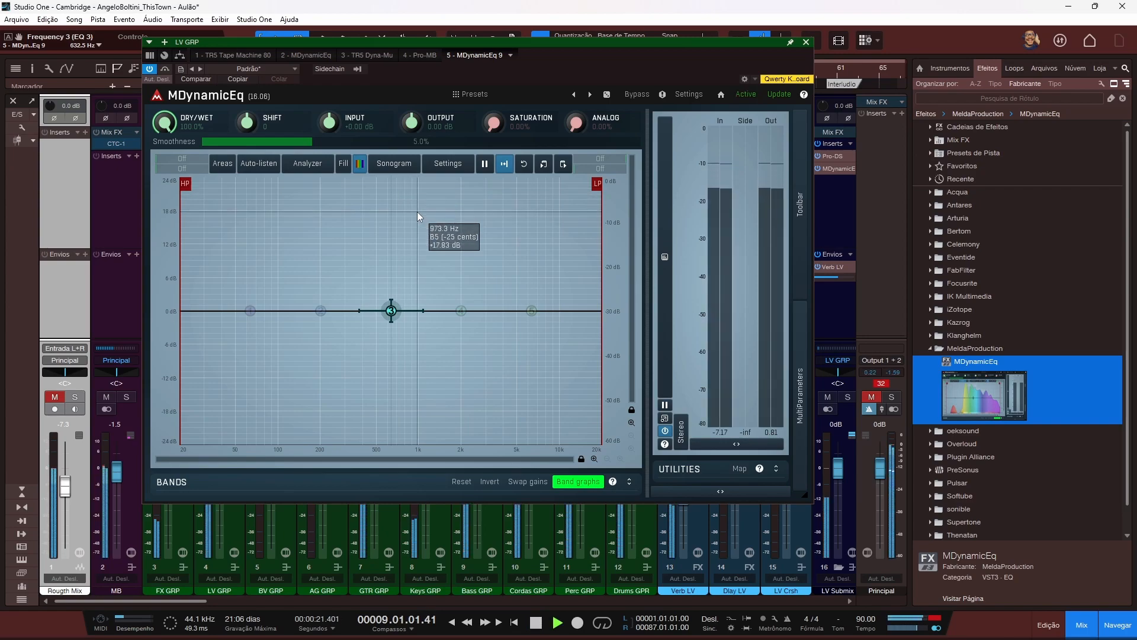
left_click(314, 167)
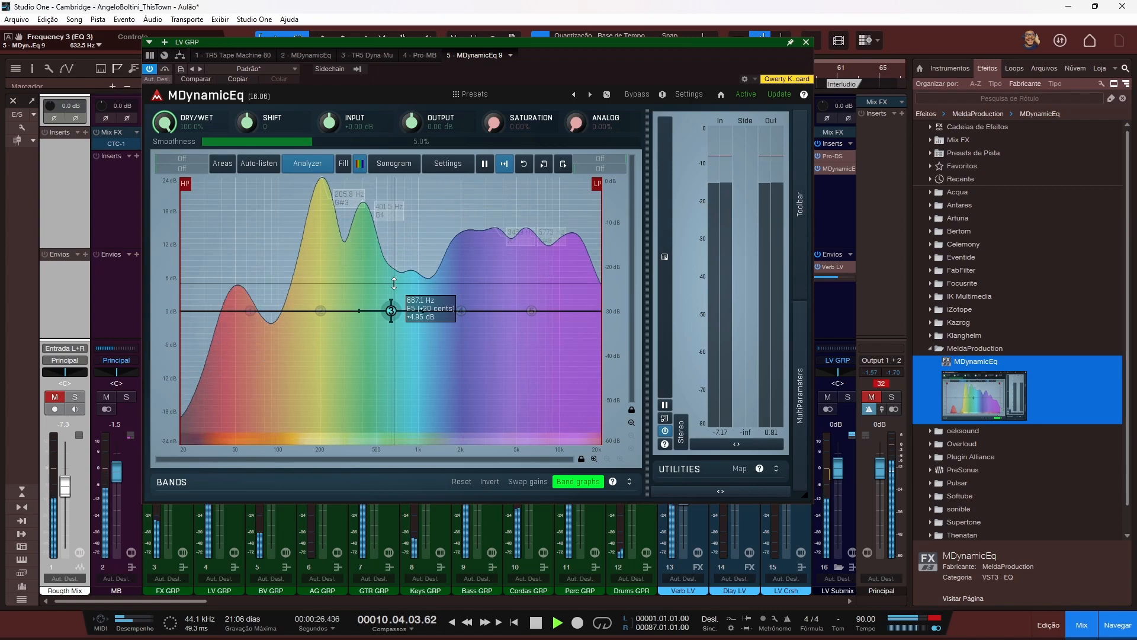
Step: Try the analyzer's Fill option and toggle its rainbow coloring off and back on
left_click(343, 168)
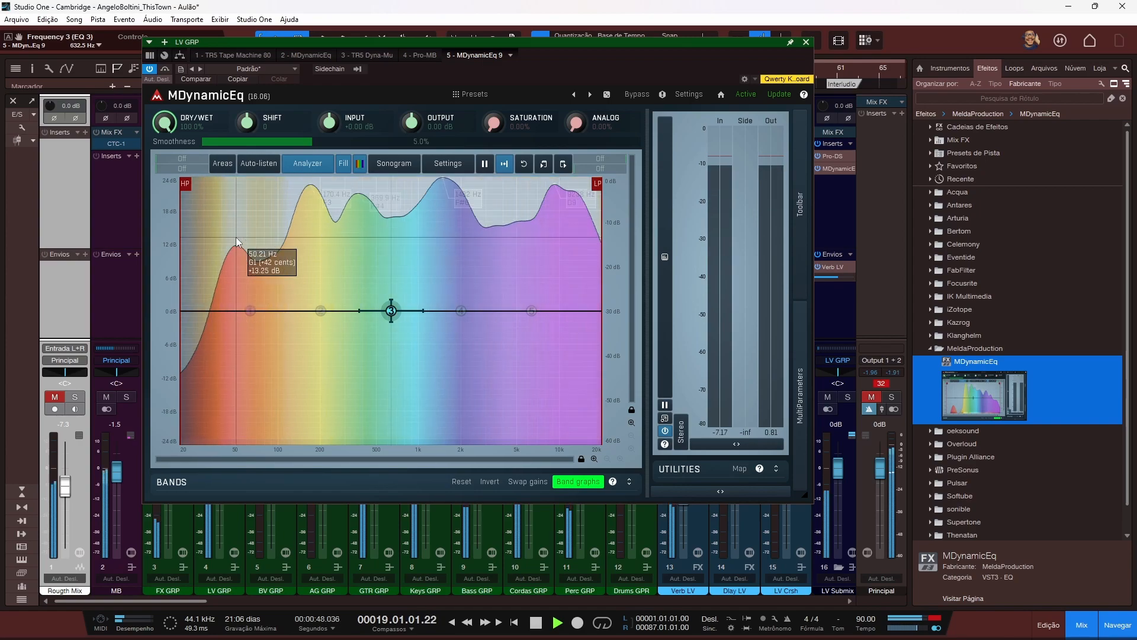
left_click(359, 165)
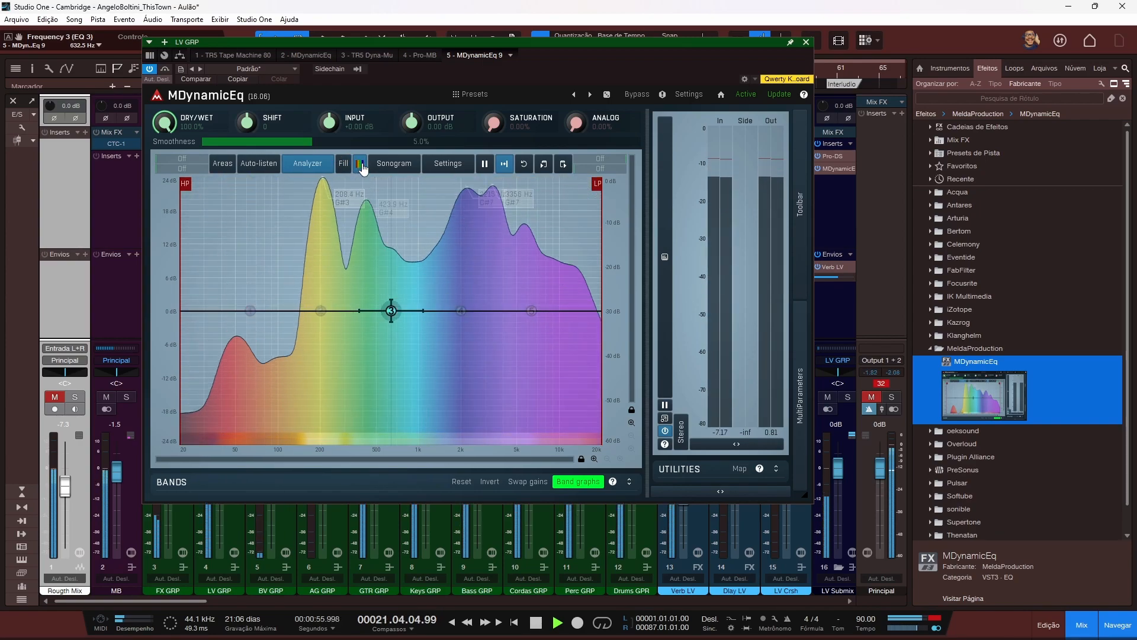
left_click(363, 170)
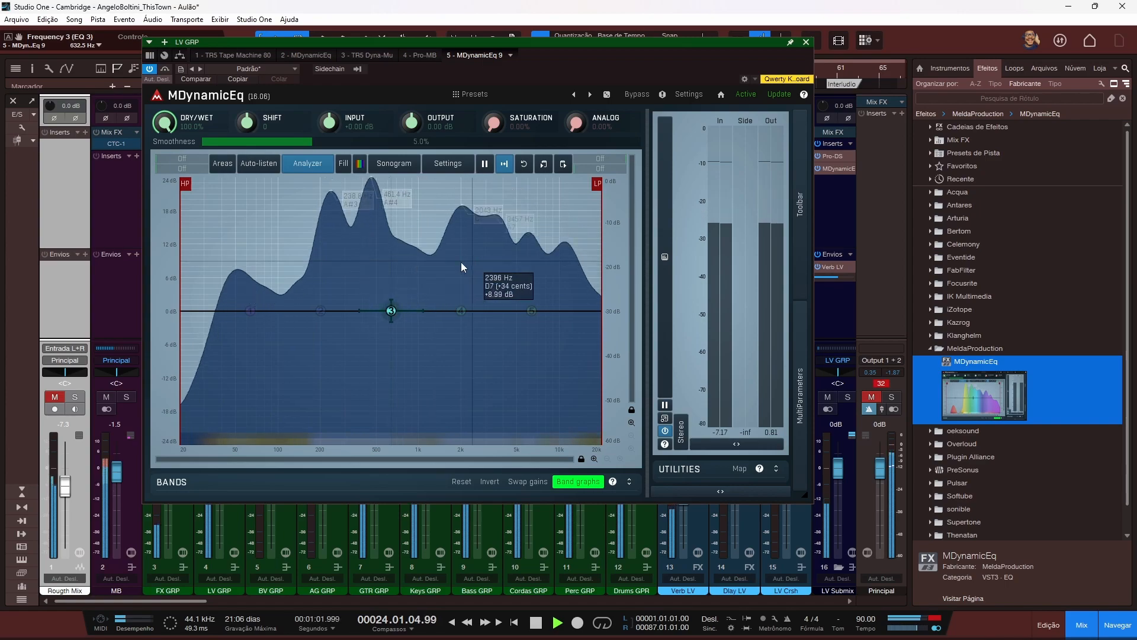
left_click(360, 164)
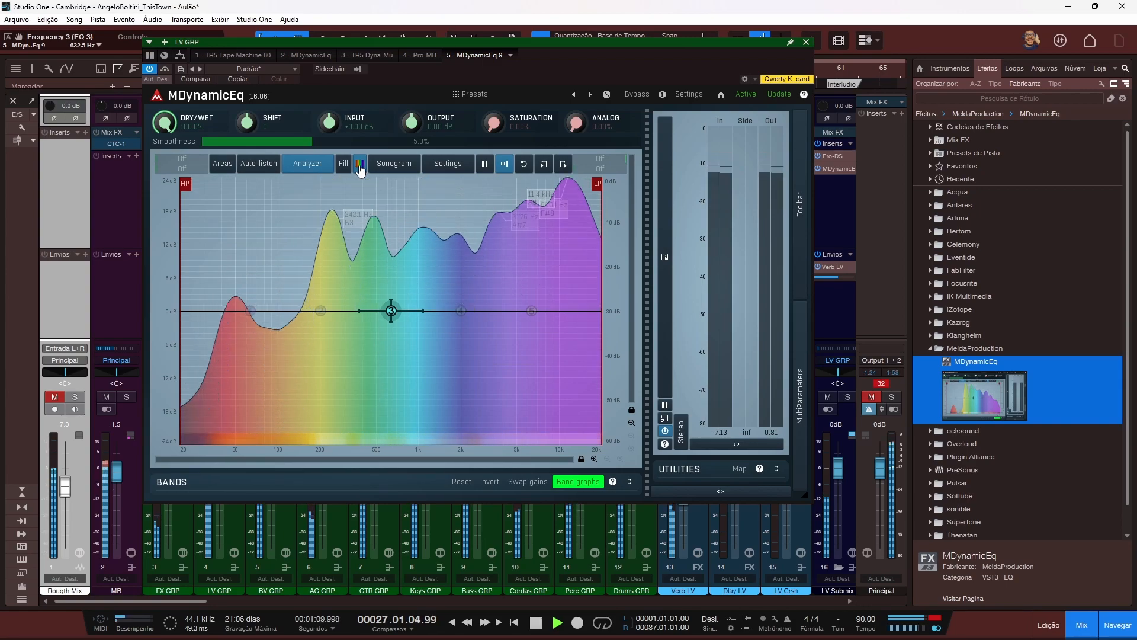
Step: Show the Sonogram together with the Analyzer and on its own, and return to the Analyzer display only
left_click(397, 170)
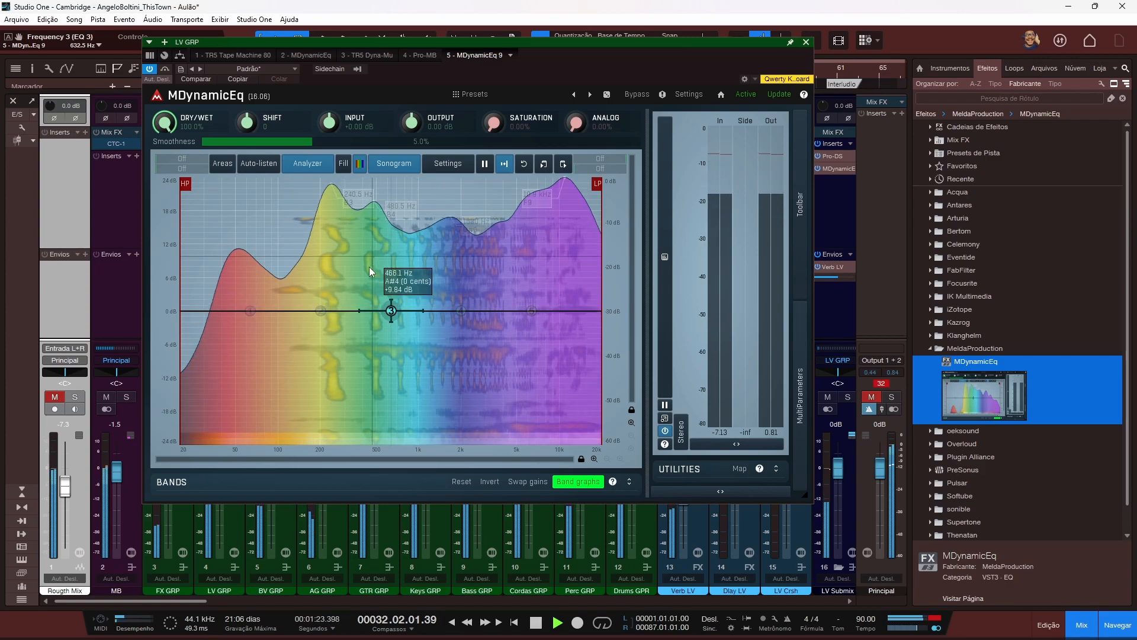
left_click(325, 167)
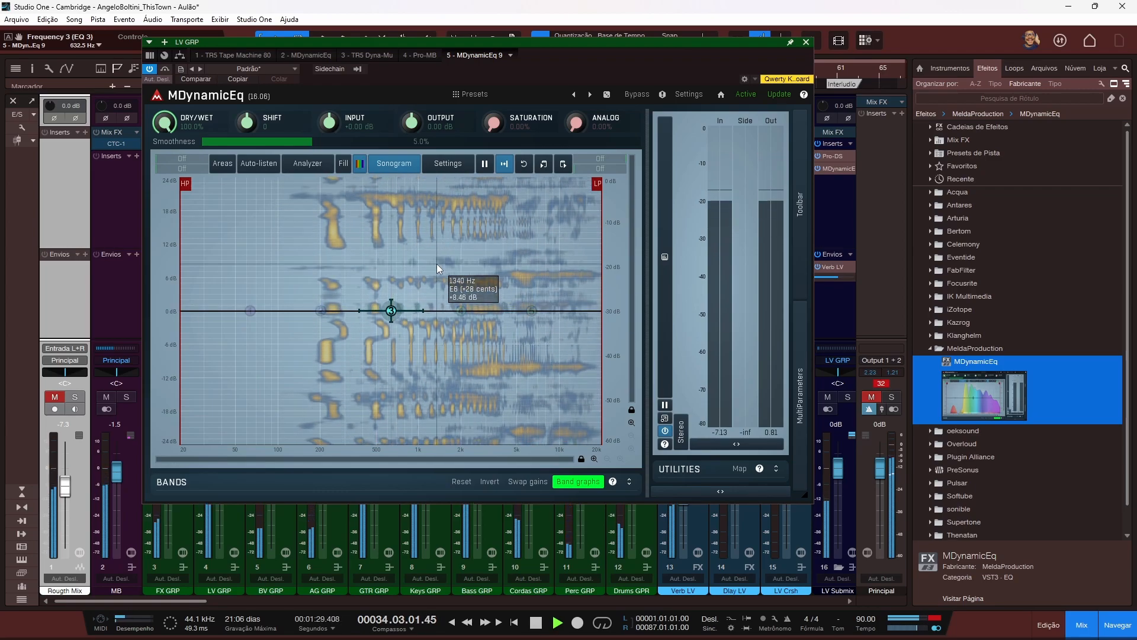
left_click(398, 168)
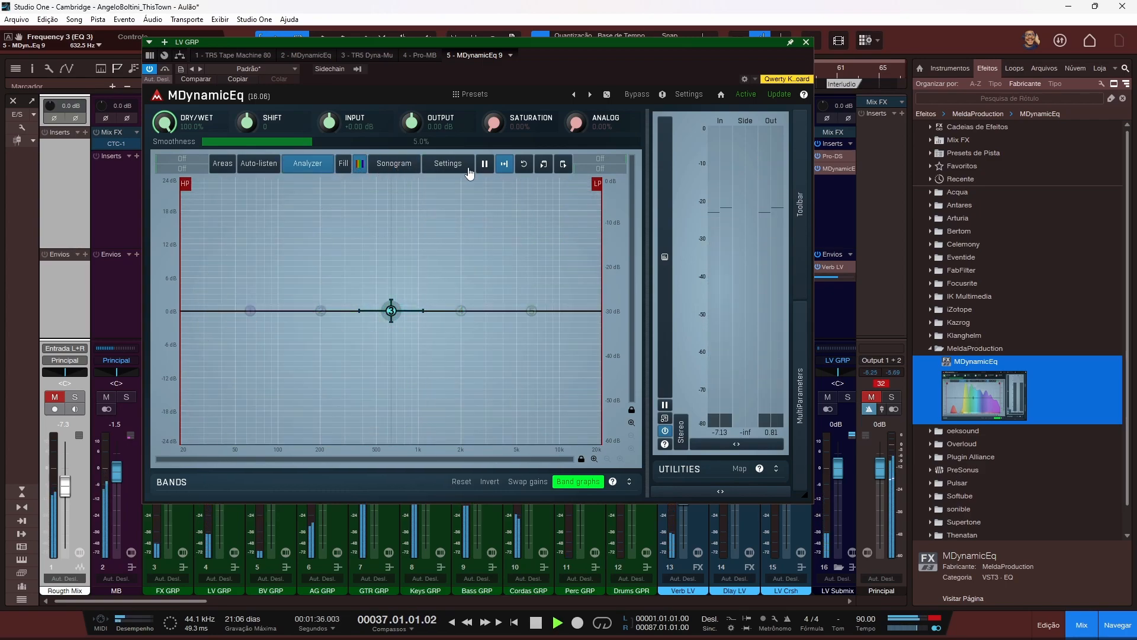
Step: Restart playback from the start position and pause the analyzer
key("space")
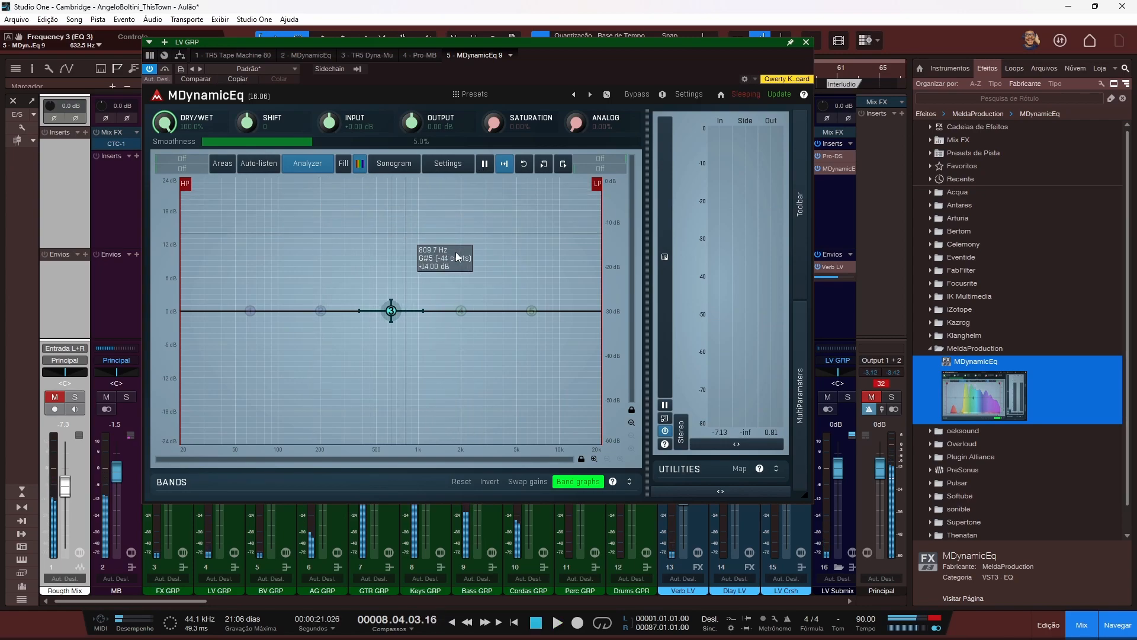
key("space")
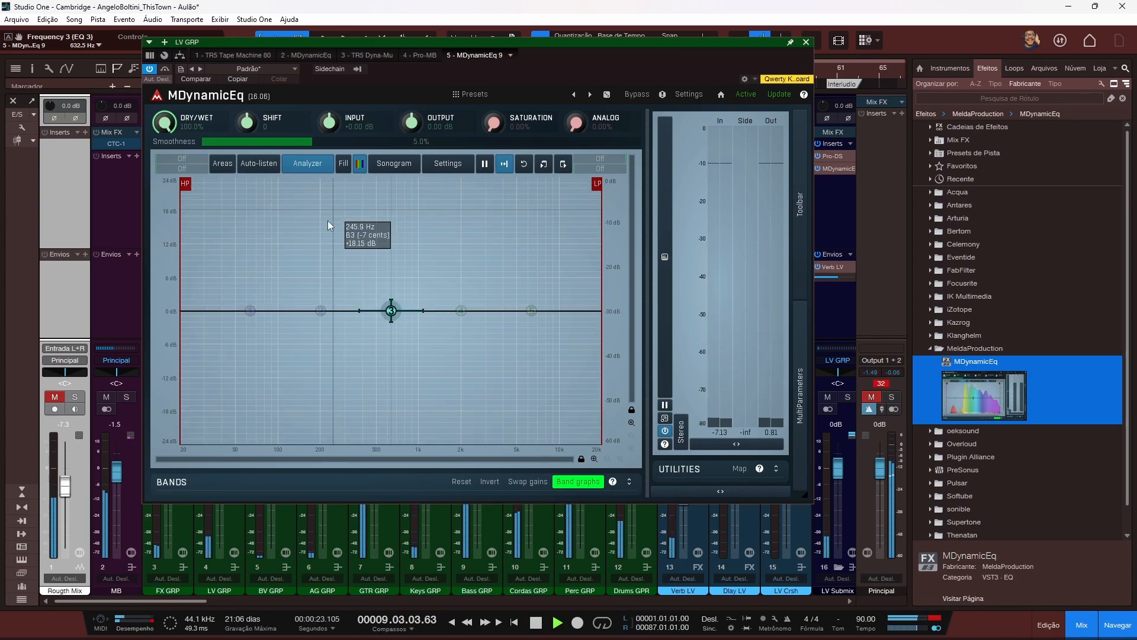
left_click(485, 166)
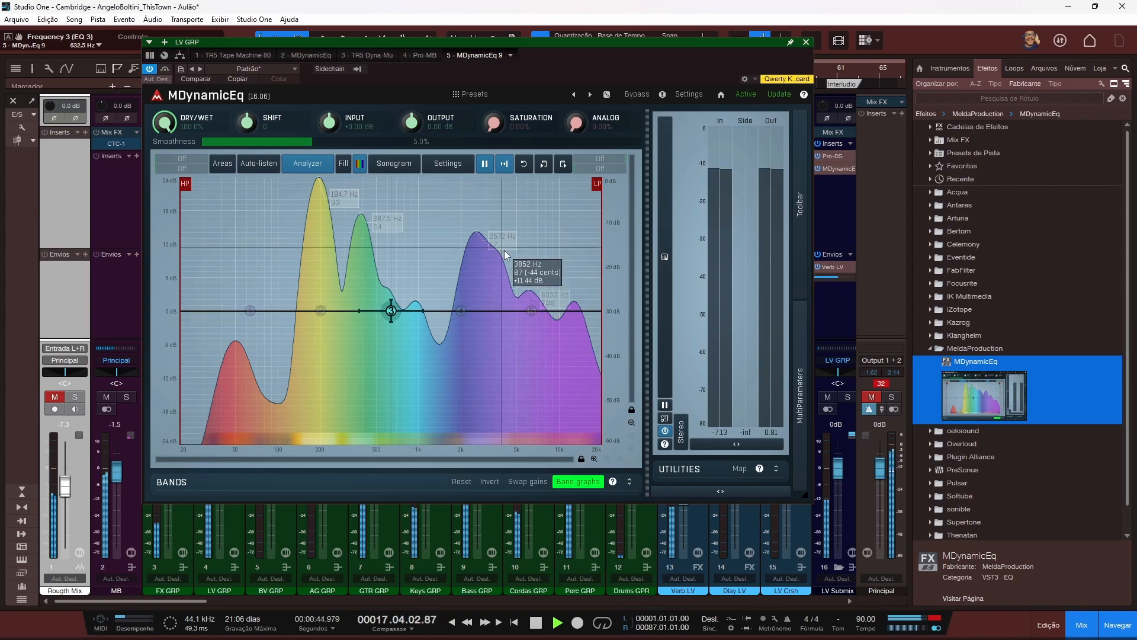
Step: Resume the paused analyzer and toggle its normalization off and back on
left_click(485, 166)
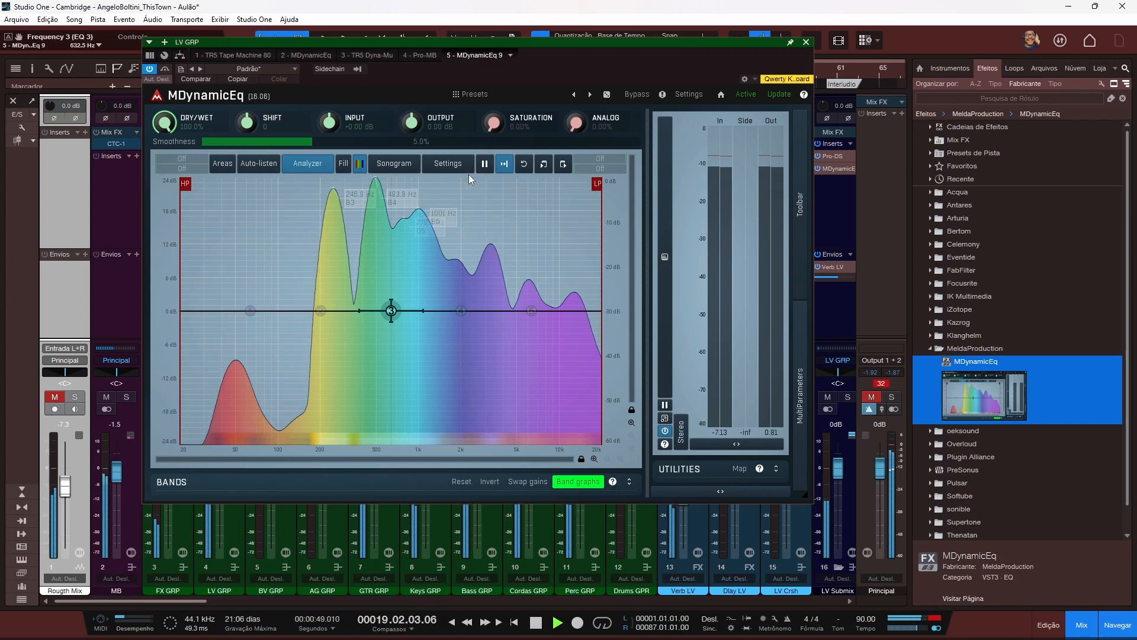
left_click(485, 166)
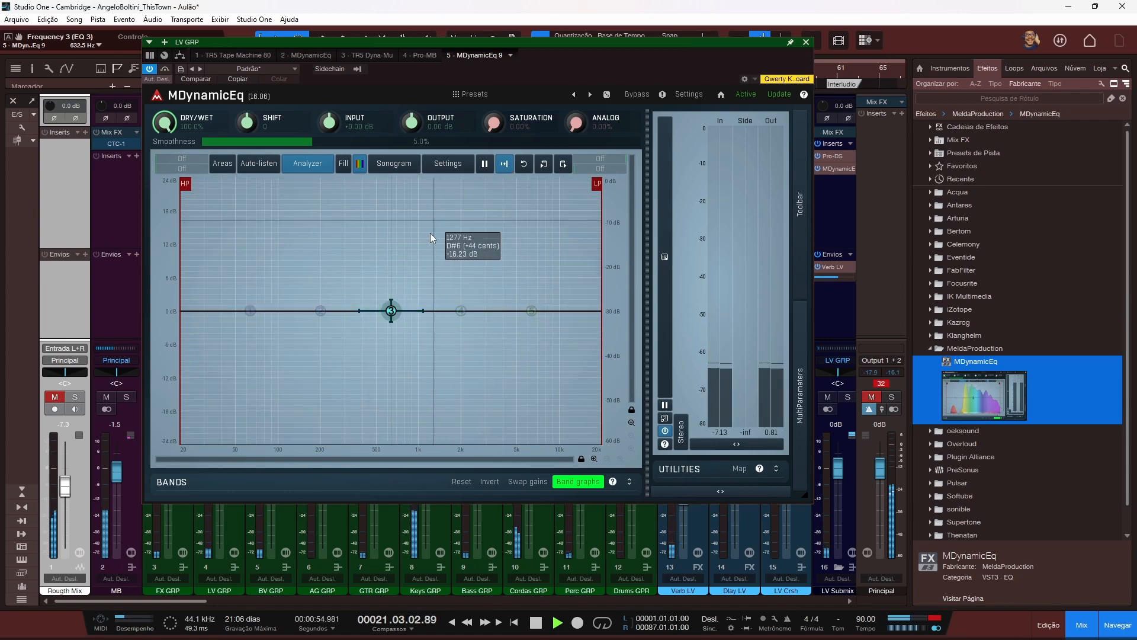
left_click(503, 165)
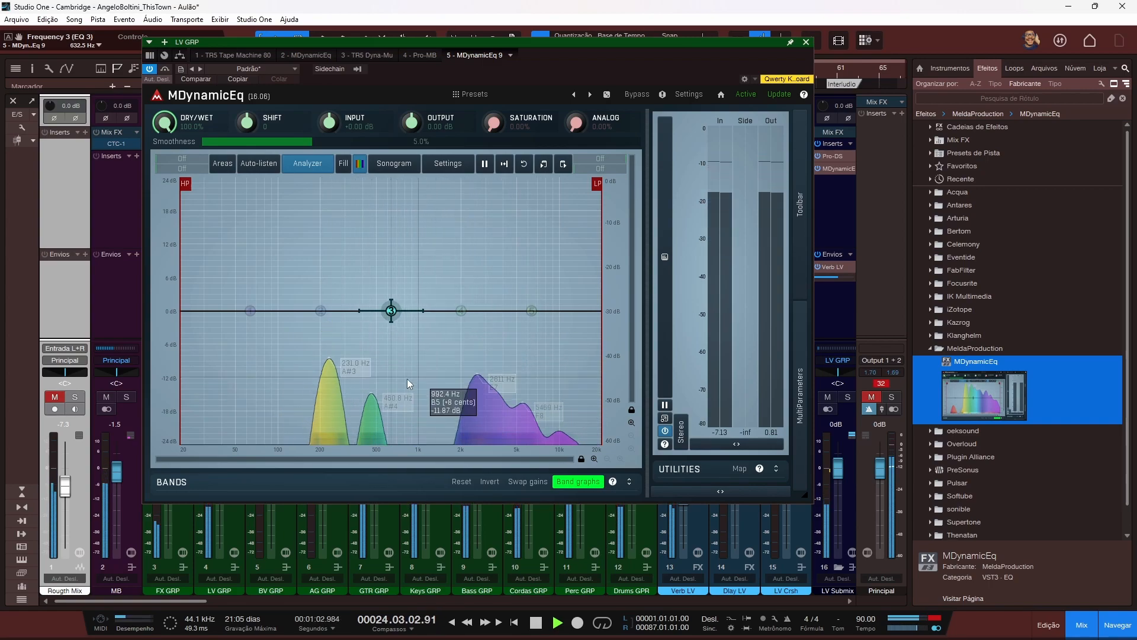
left_click(505, 166)
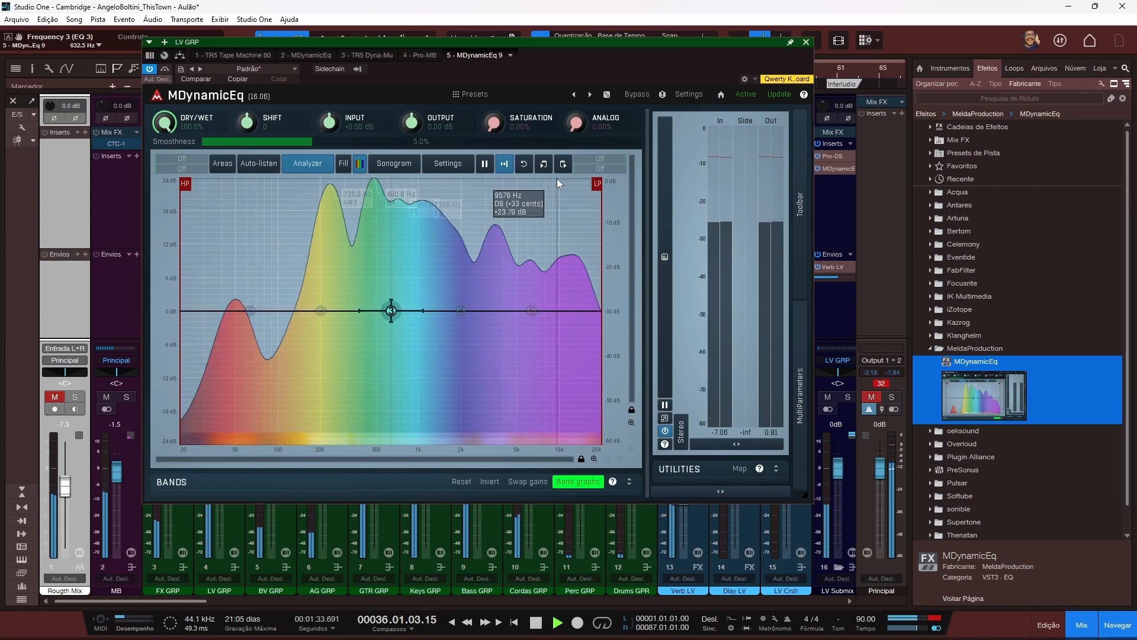
Step: Capture the analyzer's current spectrum as a reference curve, and remove the curve once playback is stopped
left_click(564, 164)
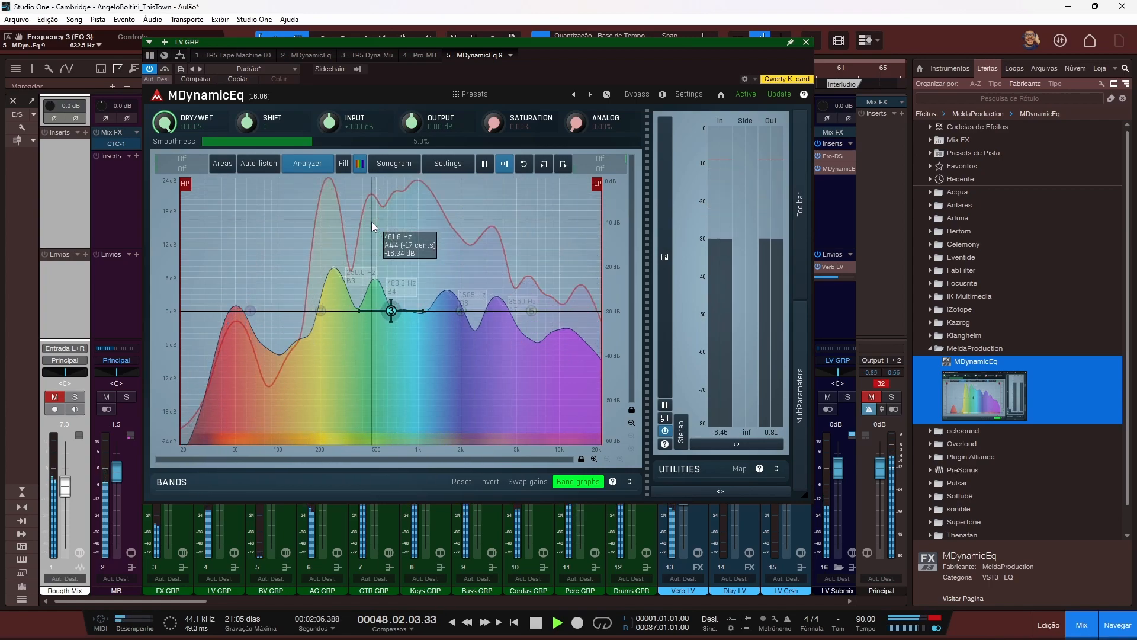
key("space")
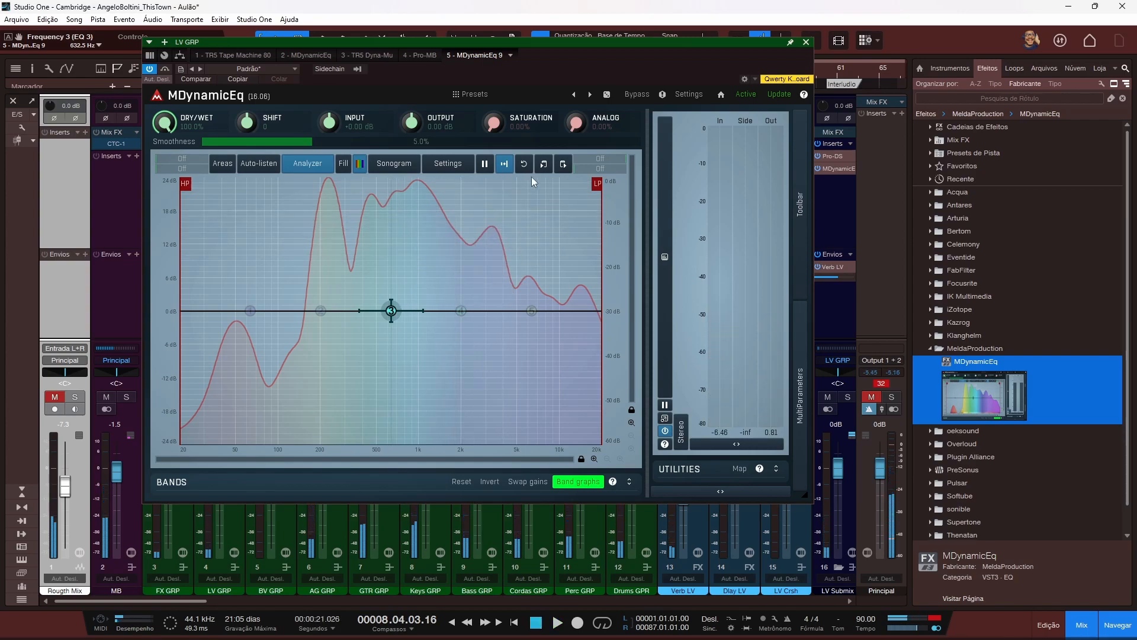
left_click(563, 166)
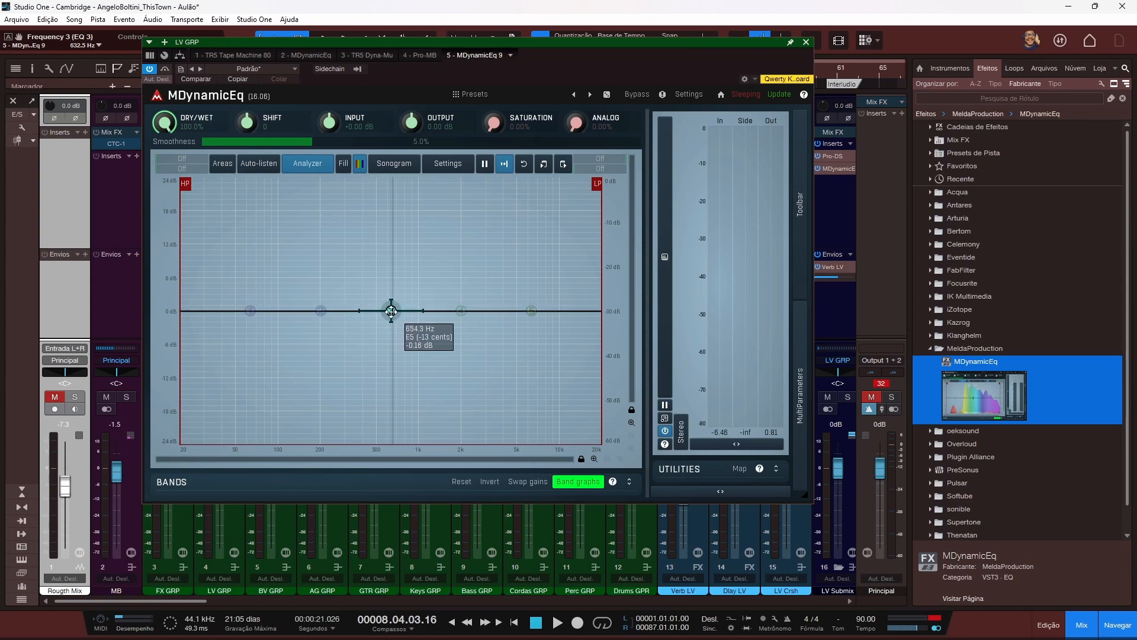
Step: Raise band 3 to a gain of about +16.3 dB and invert its gain twice
left_click_drag(391, 311, 360, 220)
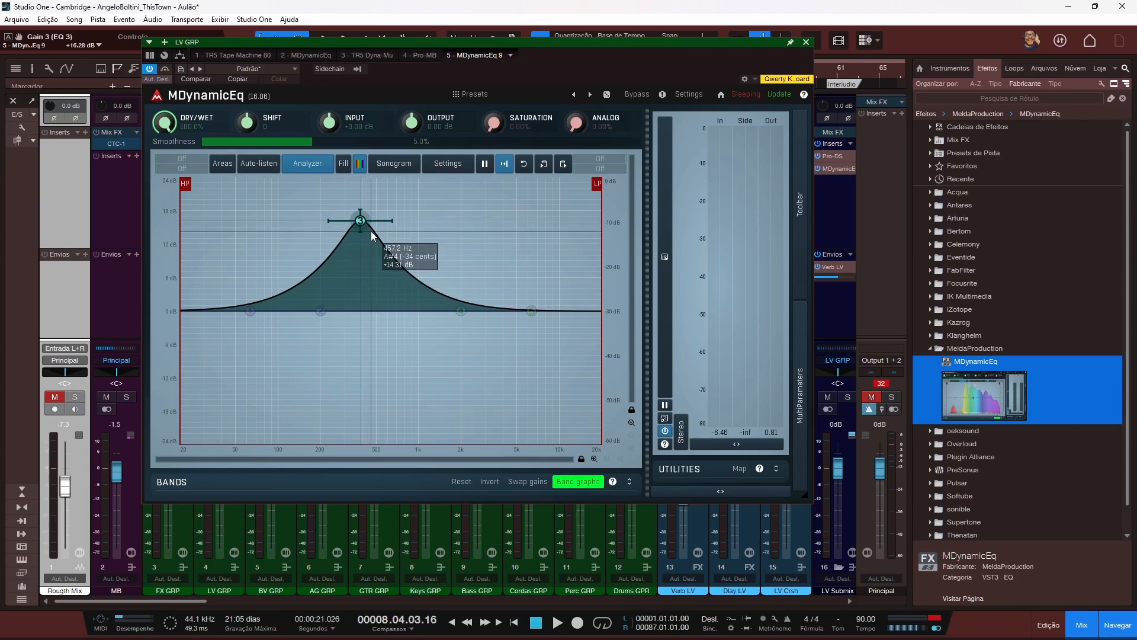
left_click(491, 485)
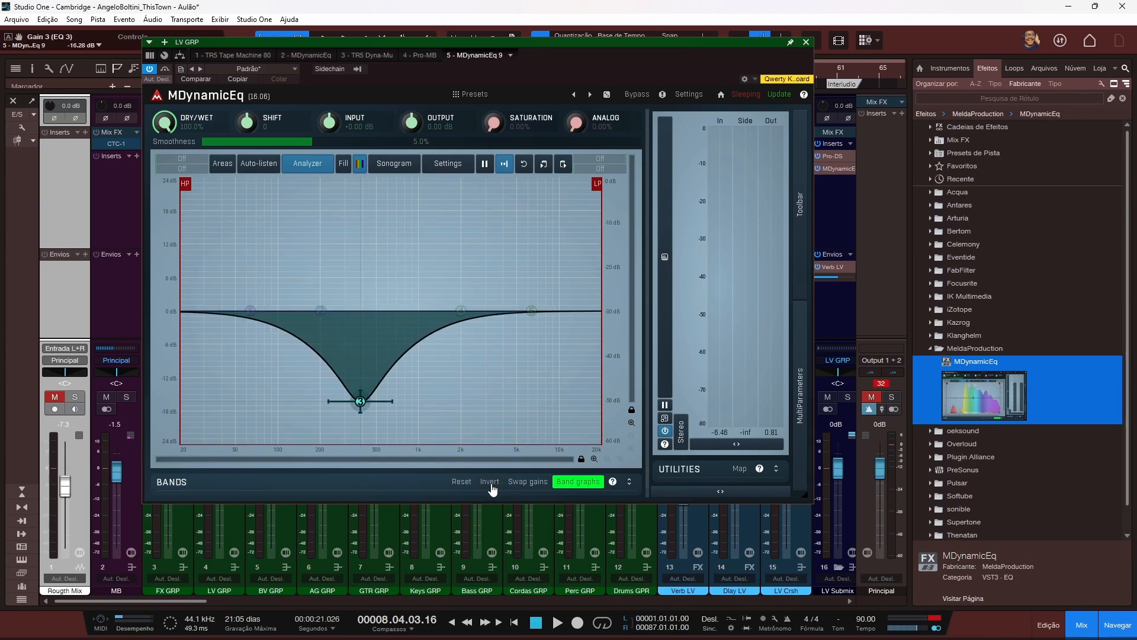
left_click(491, 485)
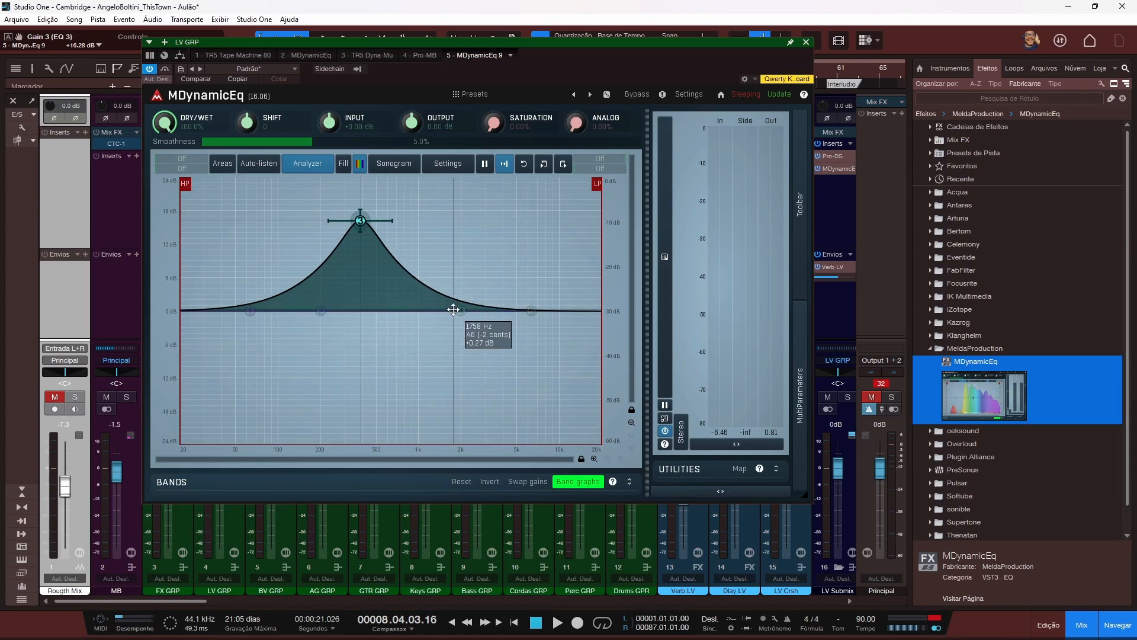
Step: Lower band 4 to about -11.8 dB, invert the gains of both bands, and reset the equalizer
left_click_drag(469, 336, 475, 376)
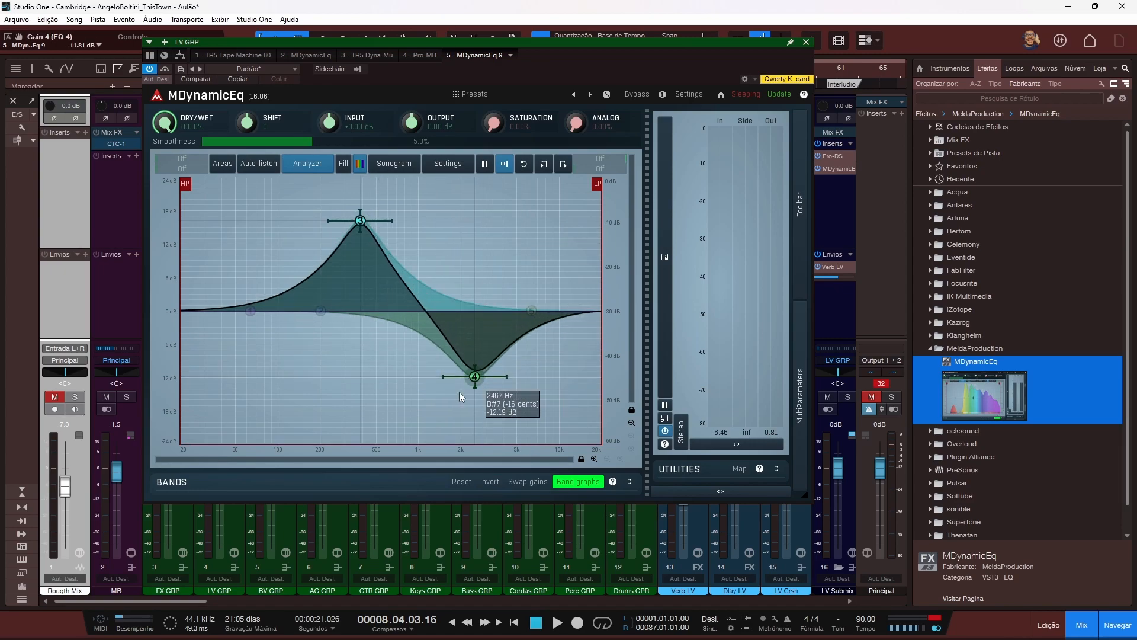
left_click(495, 484)
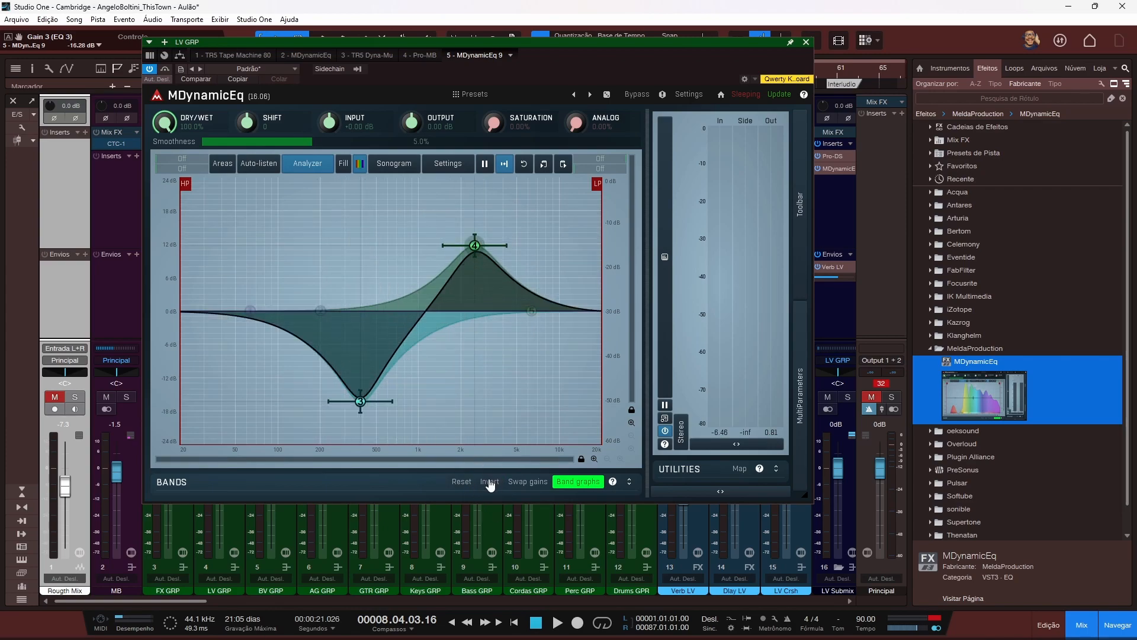
left_click(462, 482)
Step: Raise band 3 to about +15.2 dB, swap its gain with its dynamics value, and start playback
left_click_drag(387, 318, 387, 241)
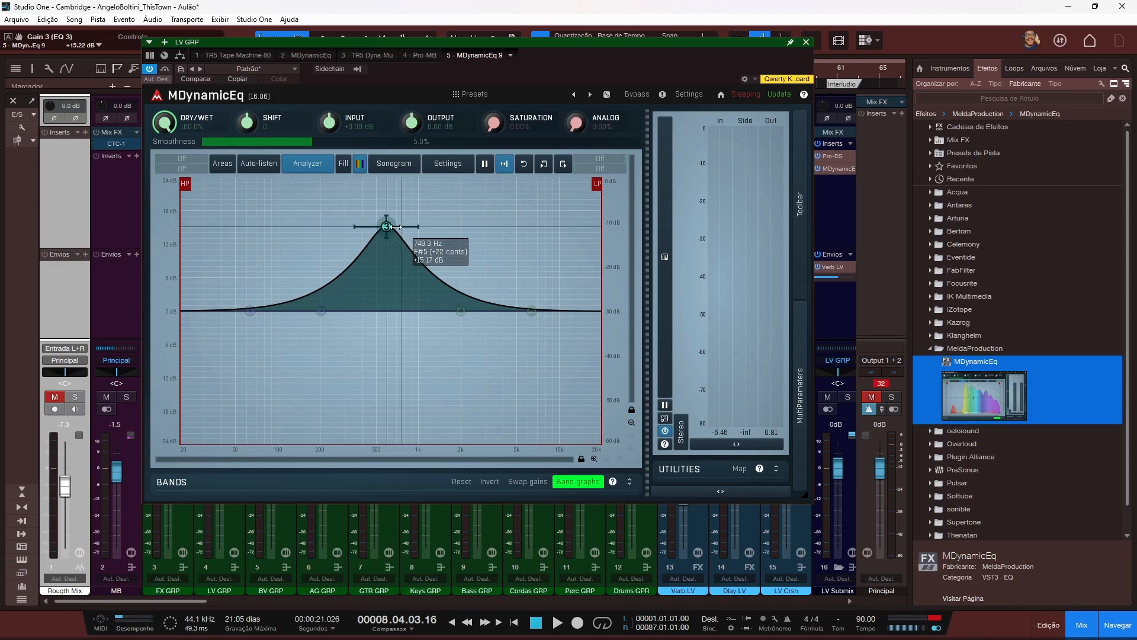
left_click(524, 484)
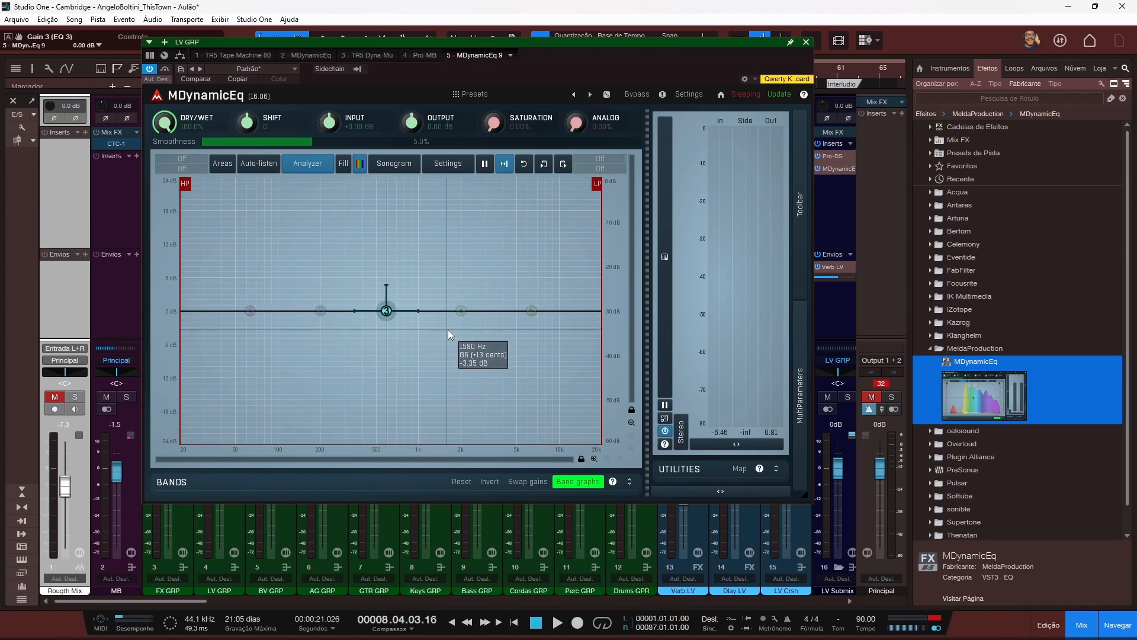
key("space")
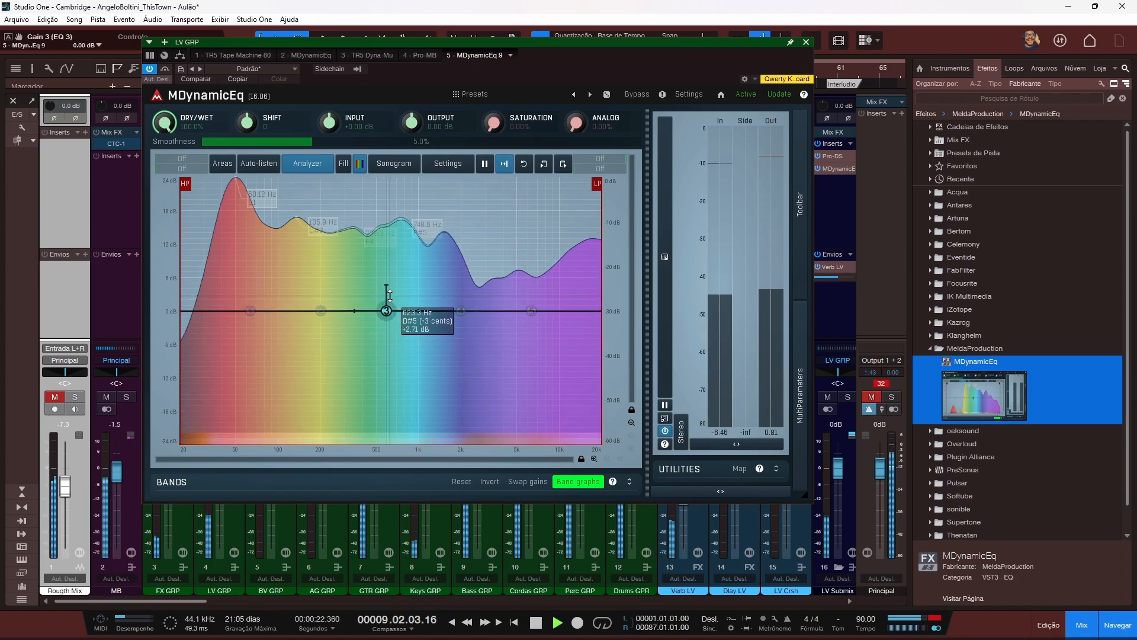
Step: Compare band 3's dynamic and static gain by swapping the gains during playback, and reset the equalizer after stopping
left_click_drag(389, 300, 389, 273)
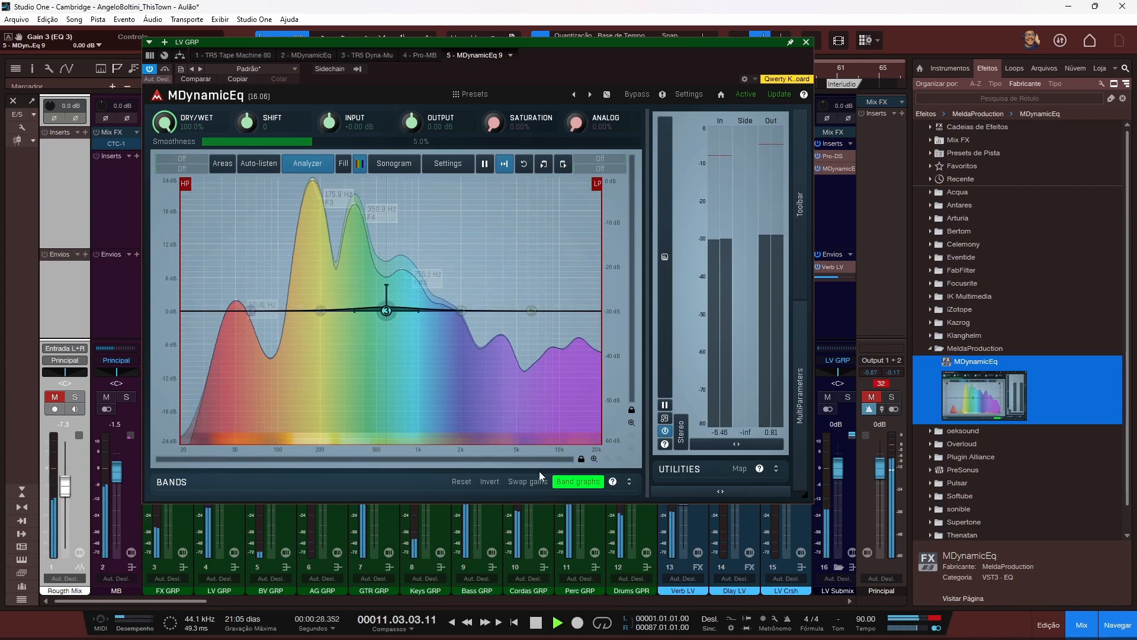
left_click_drag(386, 311, 387, 224)
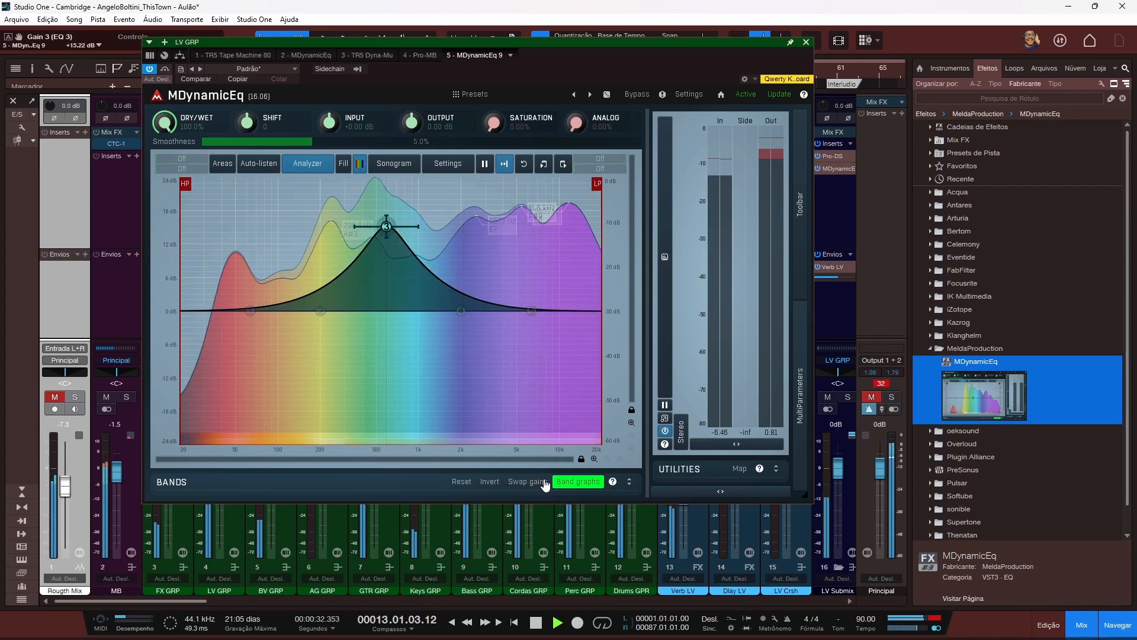
double_click(386, 227)
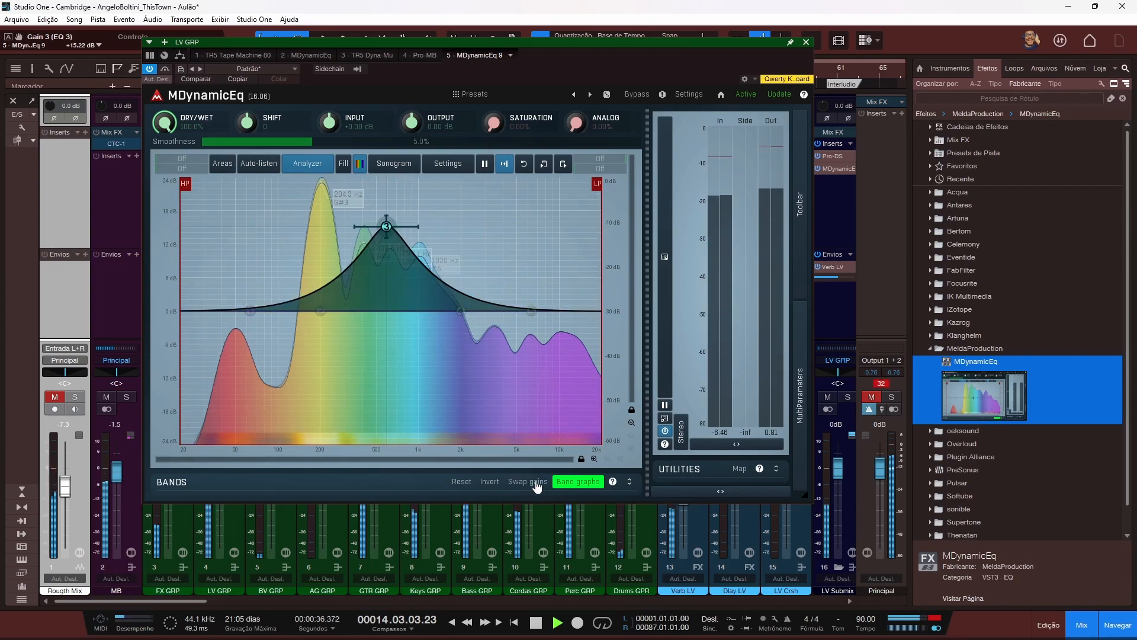
key("space")
left_click(464, 477)
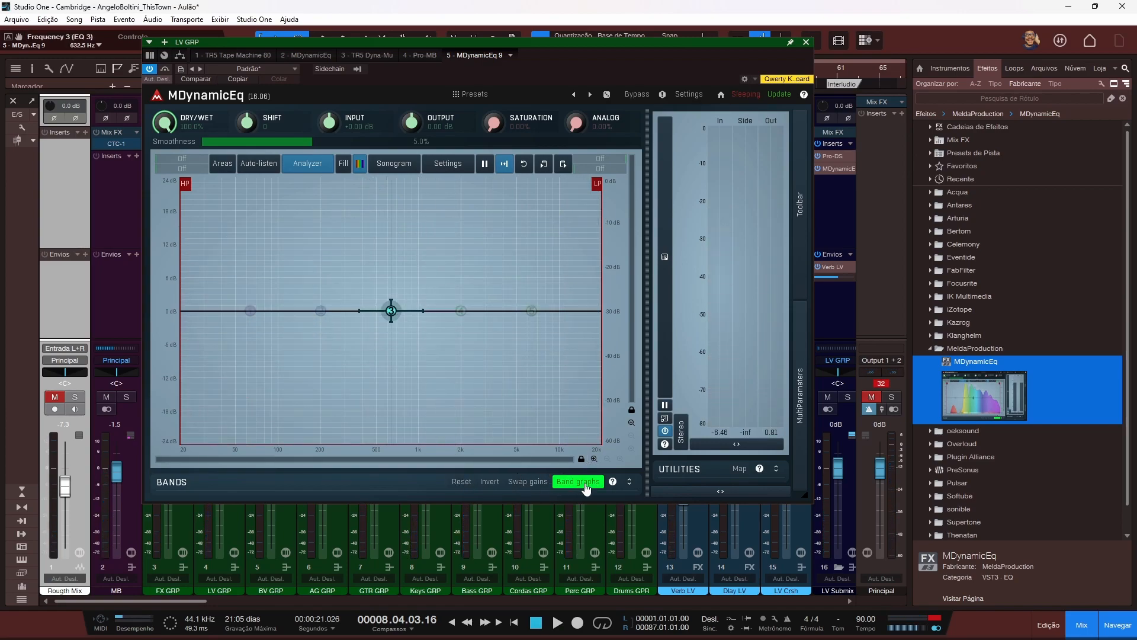
Step: Boost band 3 and cut band 4, hide the individual band graphs, and reset the equalizer
left_click_drag(391, 311, 313, 224)
left_click_drag(460, 310, 448, 365)
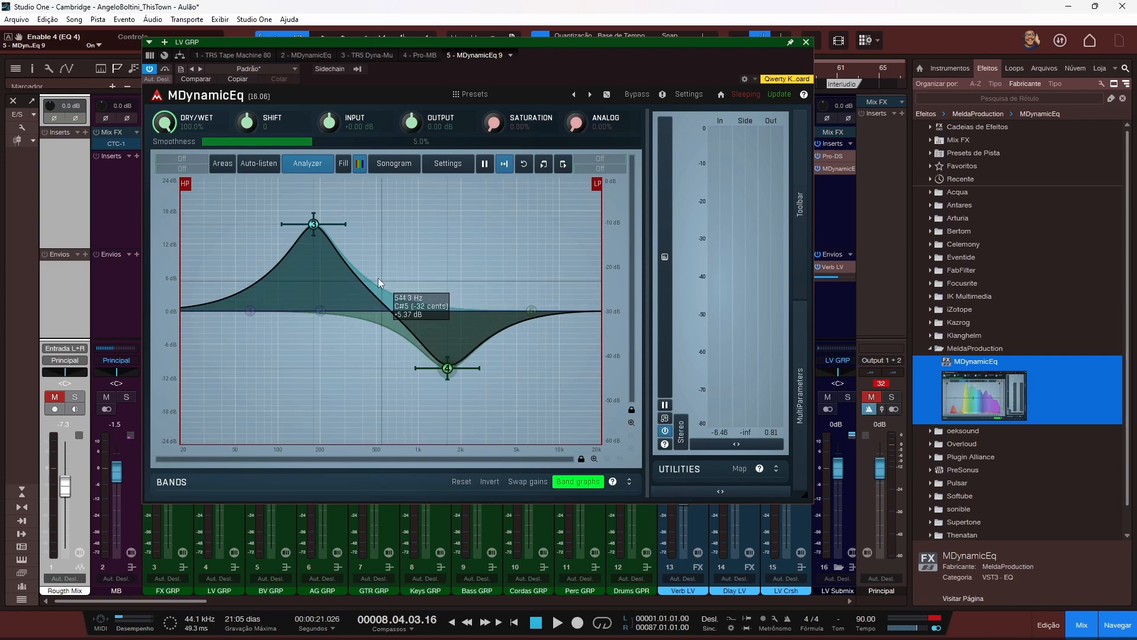
left_click(594, 483)
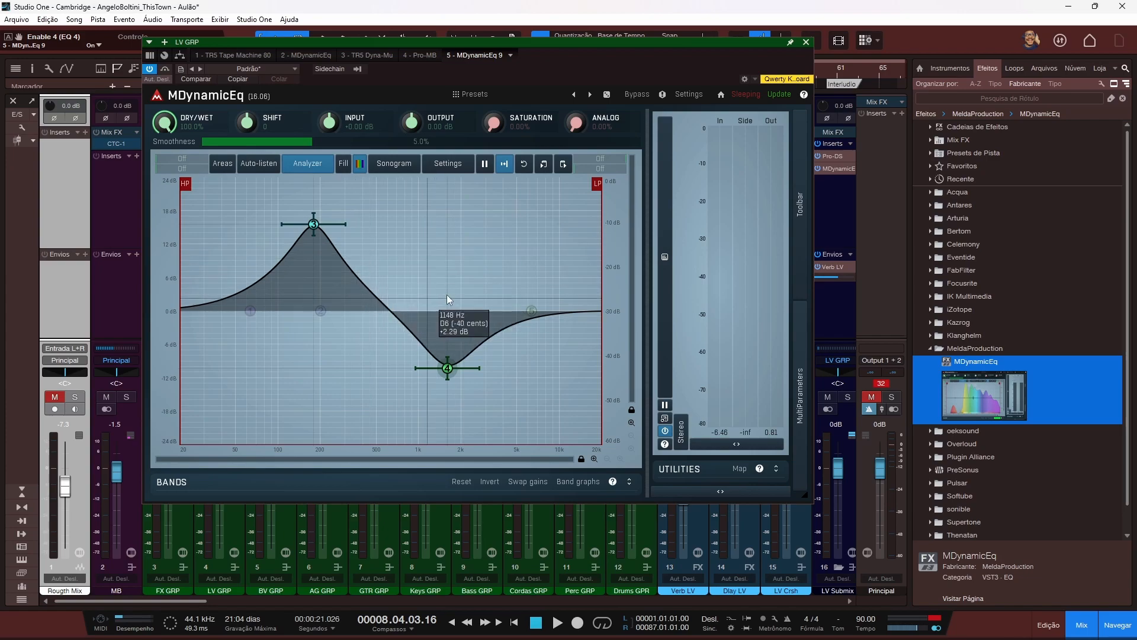
left_click(467, 481)
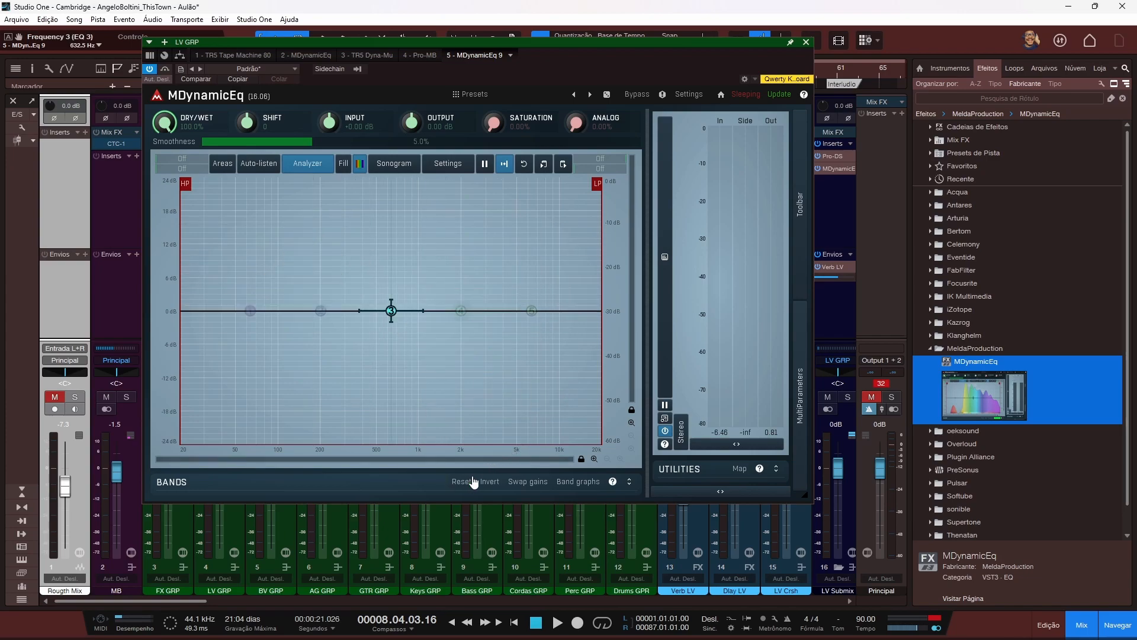
Step: Read the Bands panel's help on Reset, Invert, Swap gains and Band graphs, and close it
left_click(613, 482)
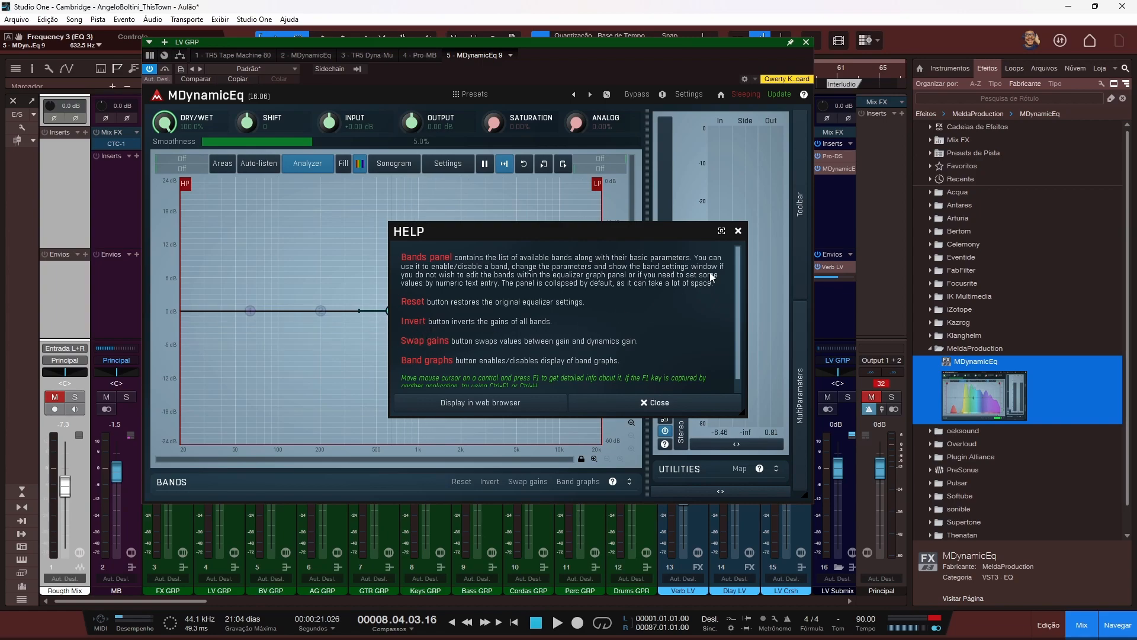
left_click(738, 232)
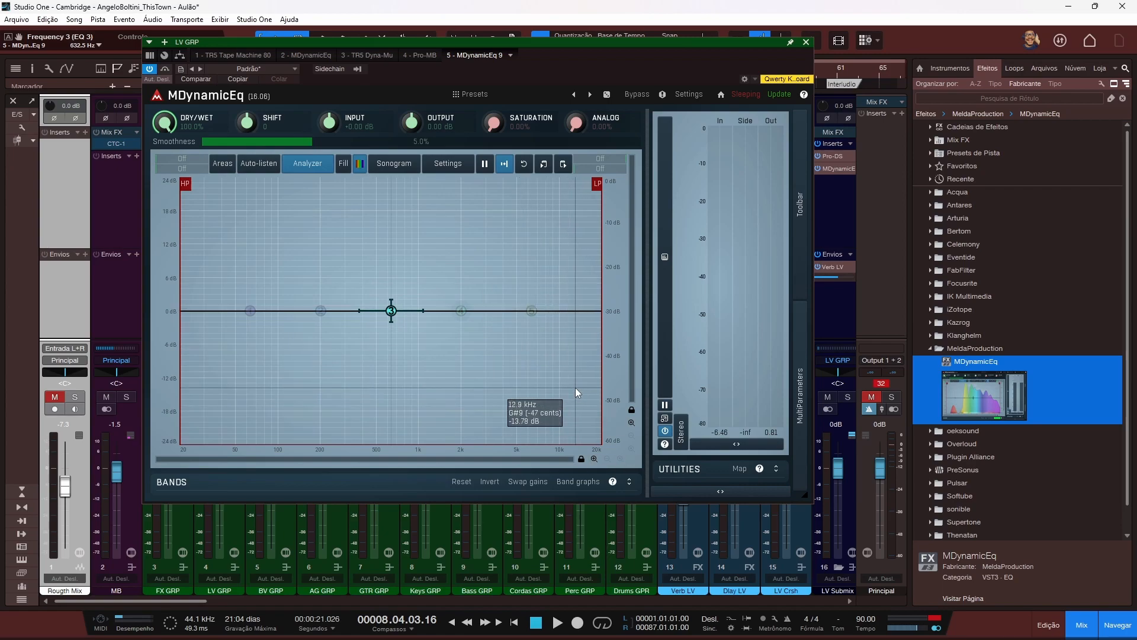
Step: Expand the Bands parameter list and view band 3's settings window with its filter types, and close the window
left_click(630, 482)
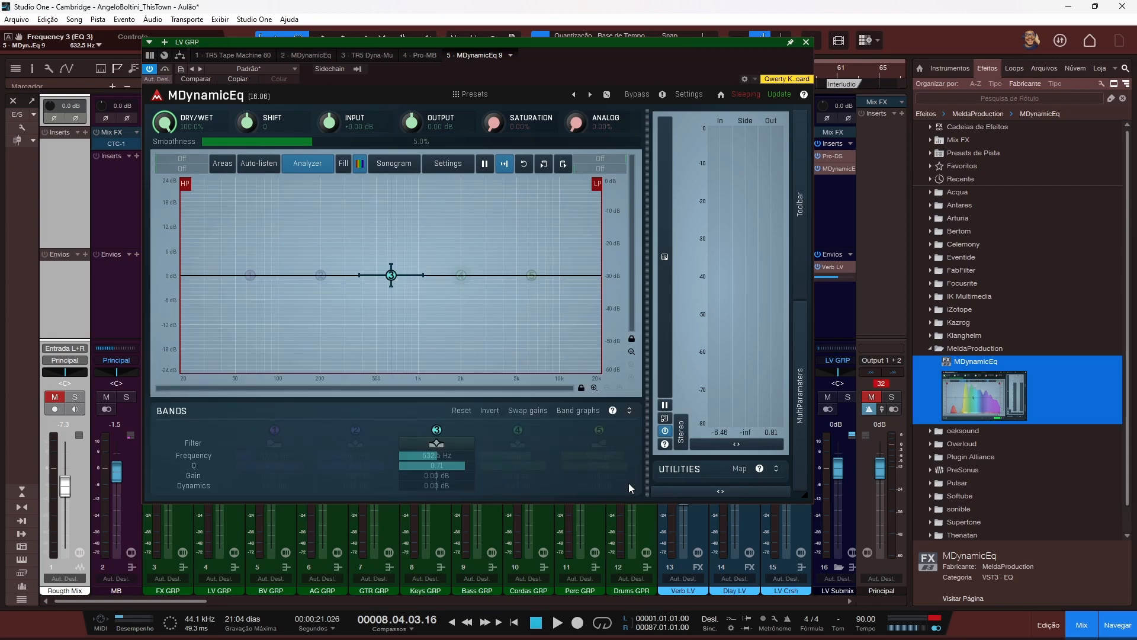
left_click(437, 444)
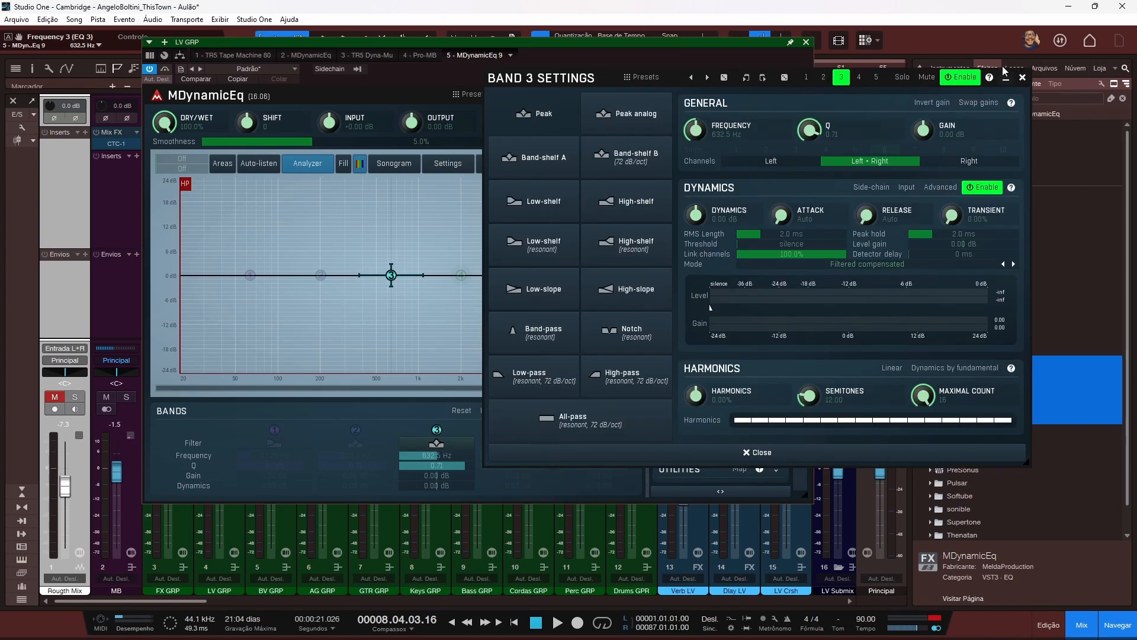
left_click(1023, 78)
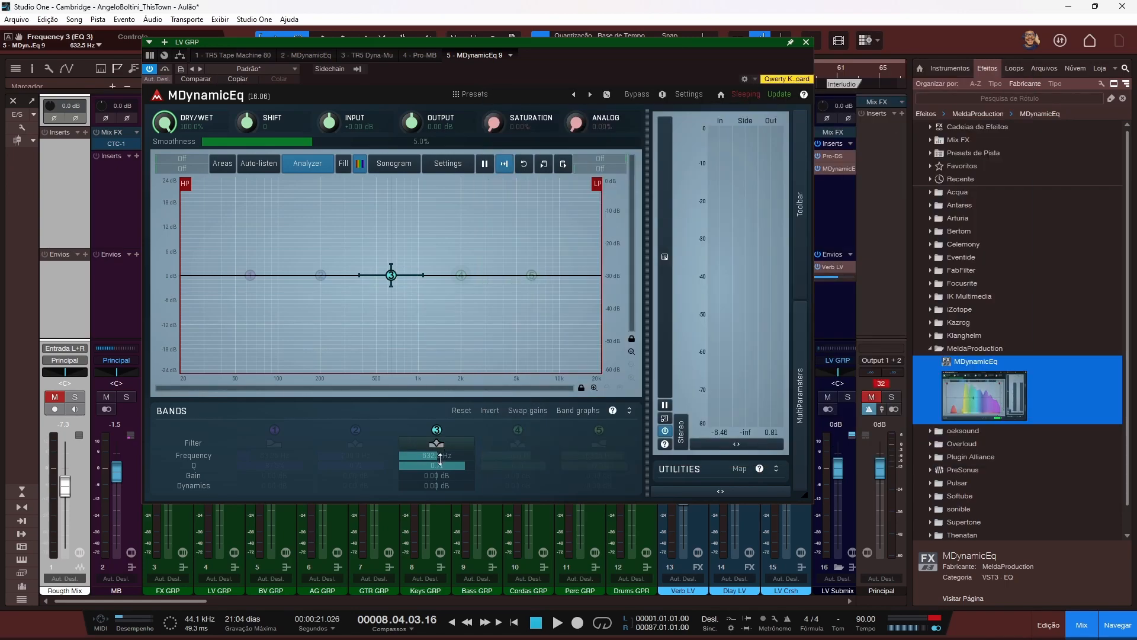
Step: Try a gain of about +11.8 dB and dynamics of -11.90 dB on band 3, and reset the equalizer
mouse_move(391, 275)
left_mouse_down()
mouse_move(304, 275)
mouse_move(392, 275)
left_mouse_up()
left_click_drag(433, 469, 433, 500)
left_click_drag(392, 275, 399, 213)
left_click_drag(431, 465, 436, 489)
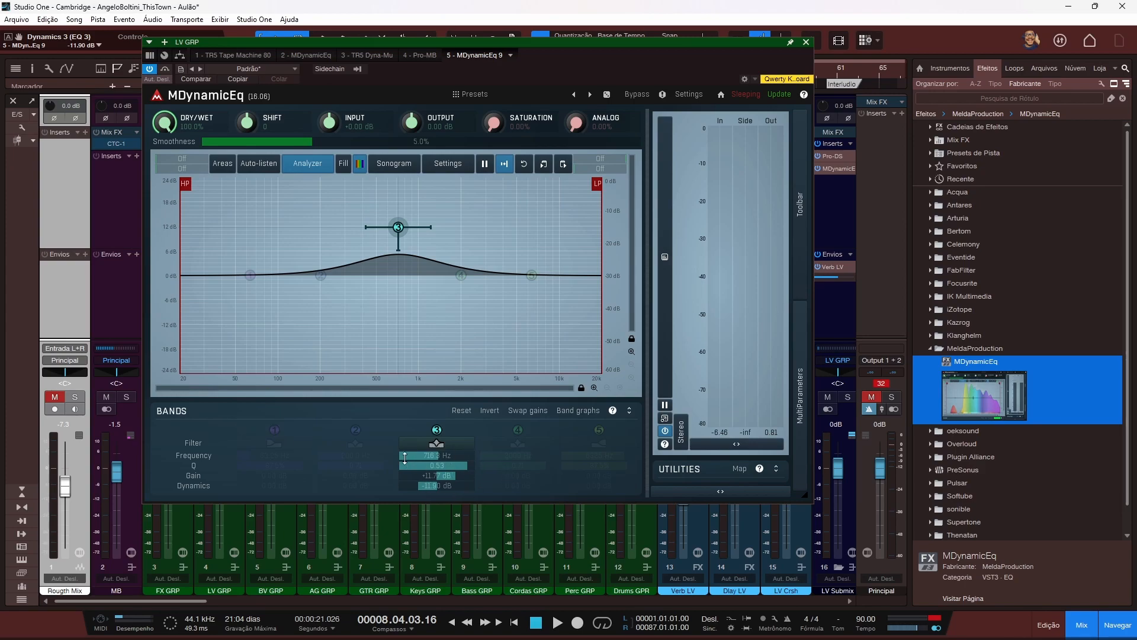
left_click(468, 413)
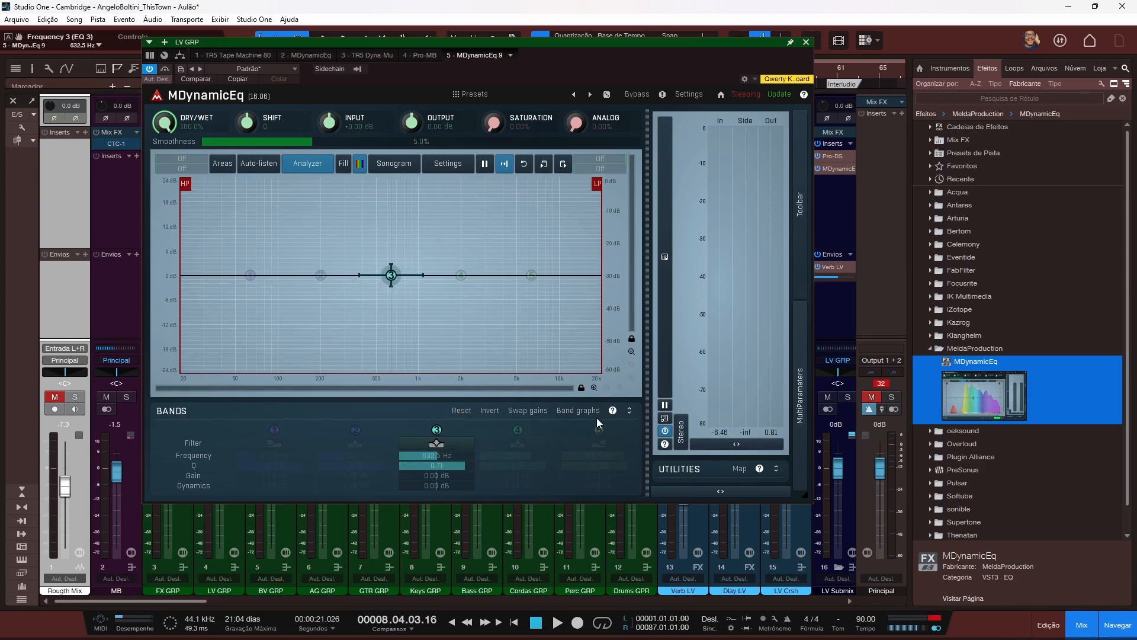
Step: Collapse the Bands list and raise band 3's gain, trying a dynamic gain of +3.60 dB and restoring it to 0.00 dB
left_click(629, 415)
left_click_drag(389, 310, 387, 228)
scroll(385, 251, "up", 2)
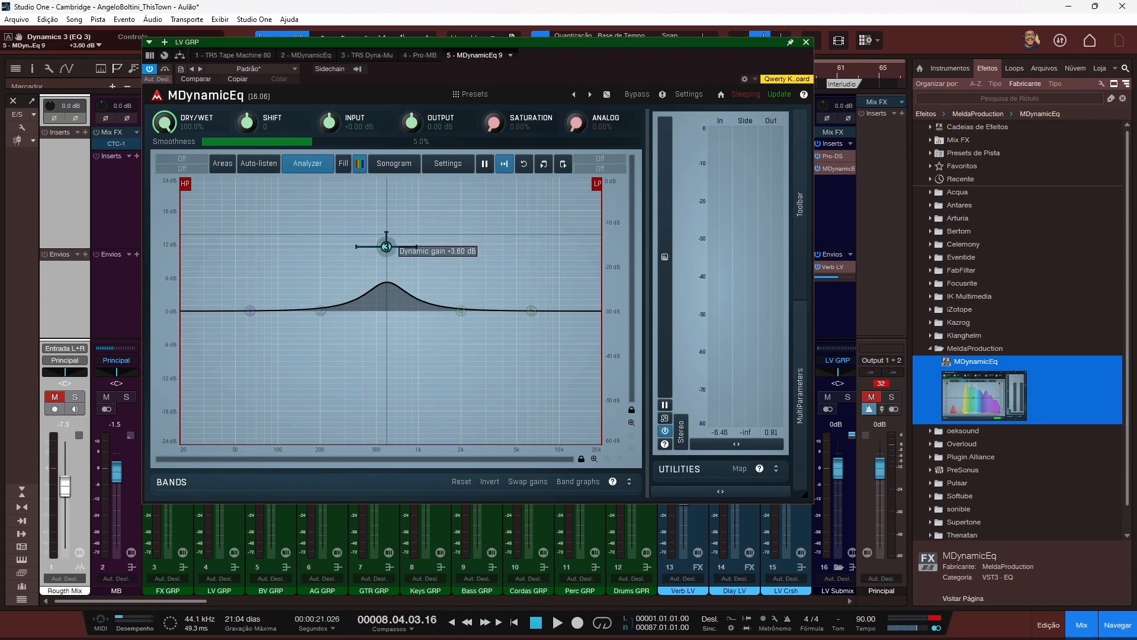
double_click(386, 220)
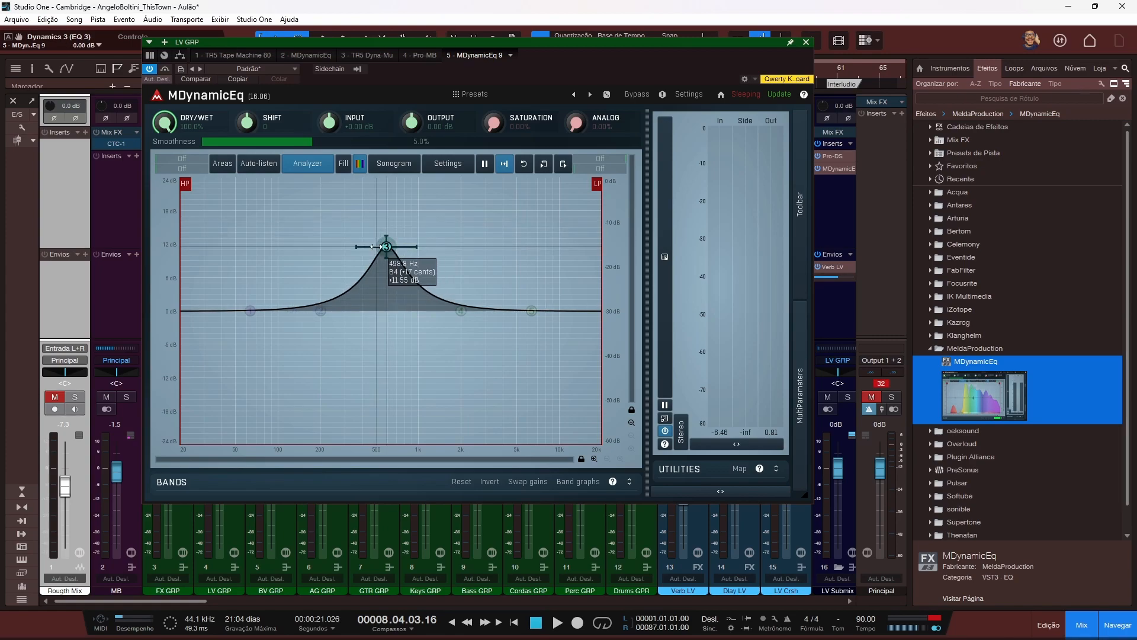
Step: Narrow band 3 to a Q of 3.10, restore its default Q, and move the band to about 657.4 Hz with less gain
mouse_move(354, 247)
left_mouse_down()
mouse_move(371, 246)
mouse_move(359, 246)
left_mouse_up()
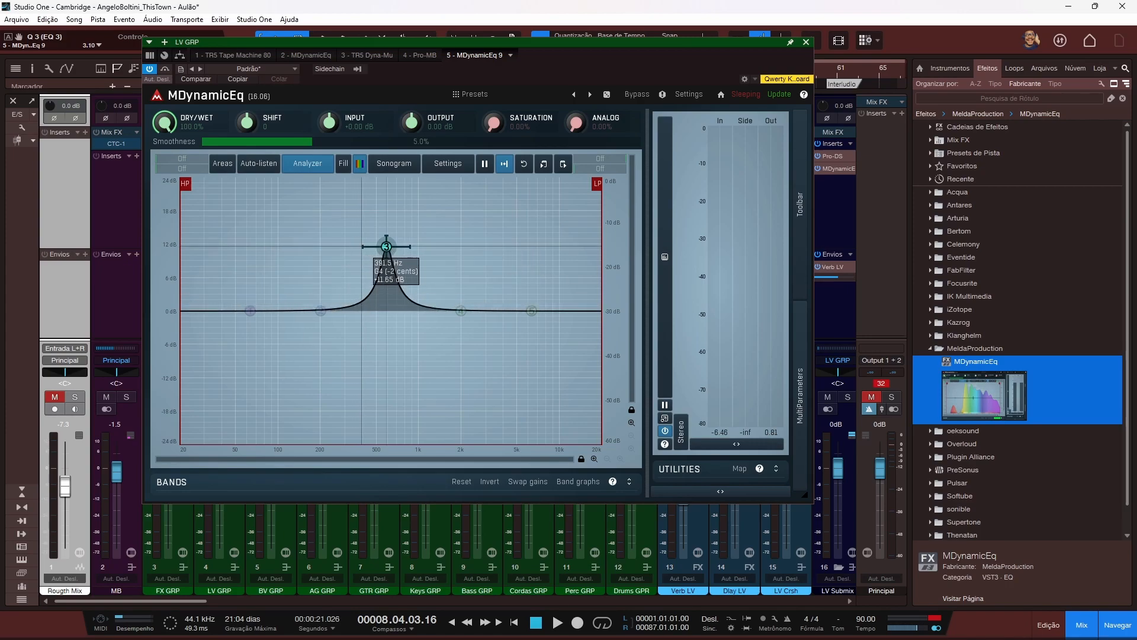
double_click(359, 246)
mouse_move(387, 247)
left_mouse_down()
mouse_move(389, 289)
mouse_move(393, 261)
left_mouse_up()
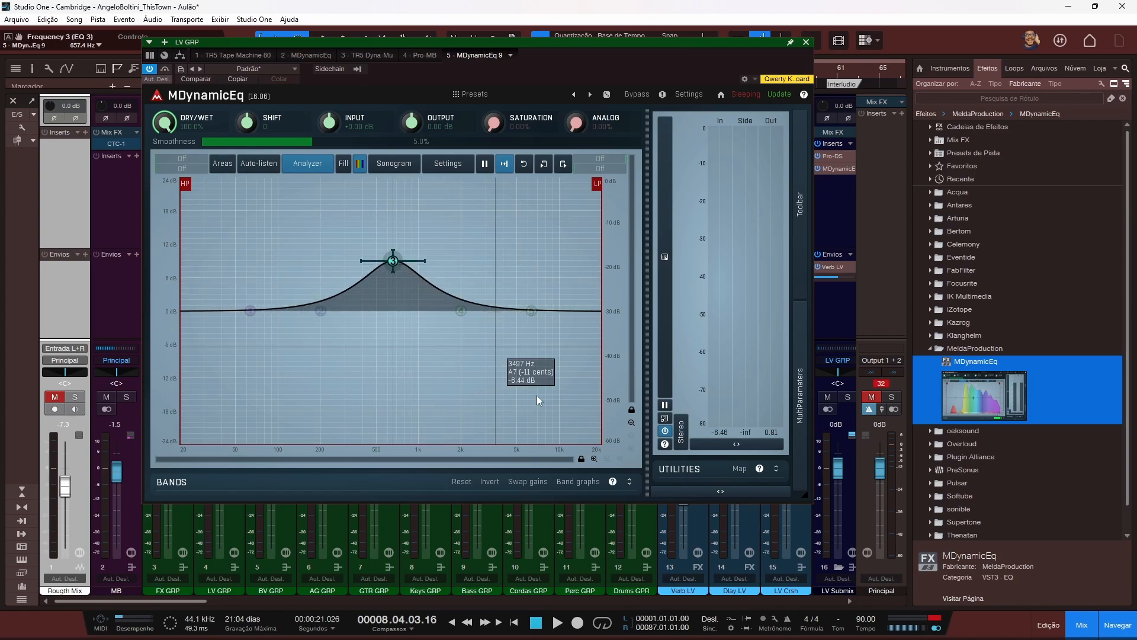
Step: Toggle the five bands on and off in the Bands list, leaving only band 3 enabled, and flatten it to 0 dB at about 632.5 Hz
left_click(629, 482)
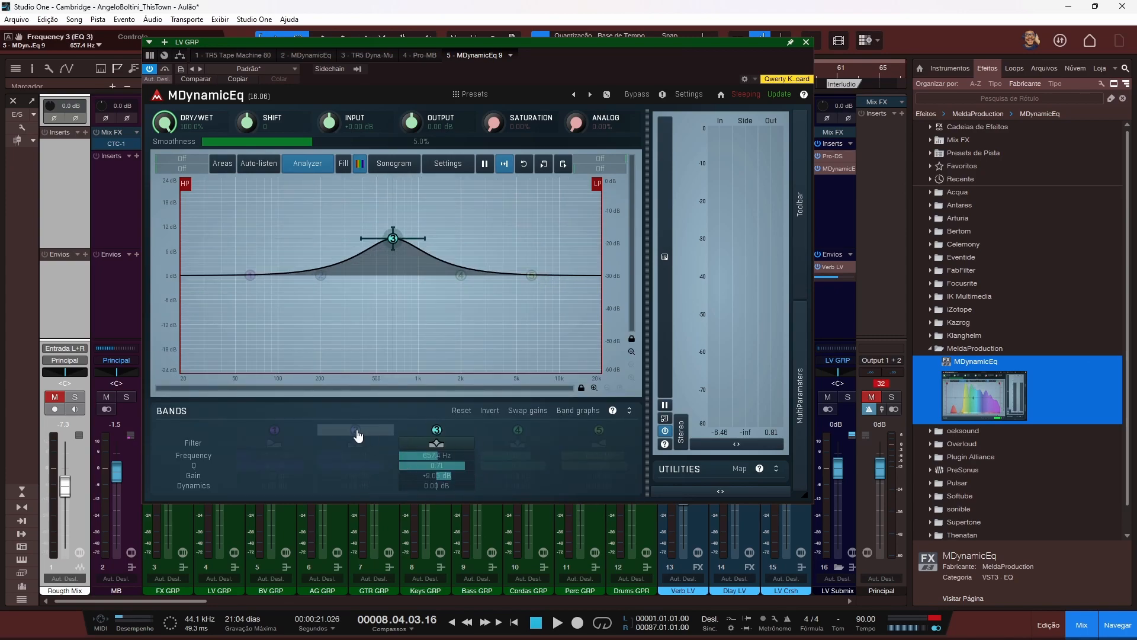
left_click(357, 437)
left_click(292, 434)
left_click(513, 432)
left_click(599, 431)
left_click(599, 431)
left_click(517, 431)
left_click(439, 431)
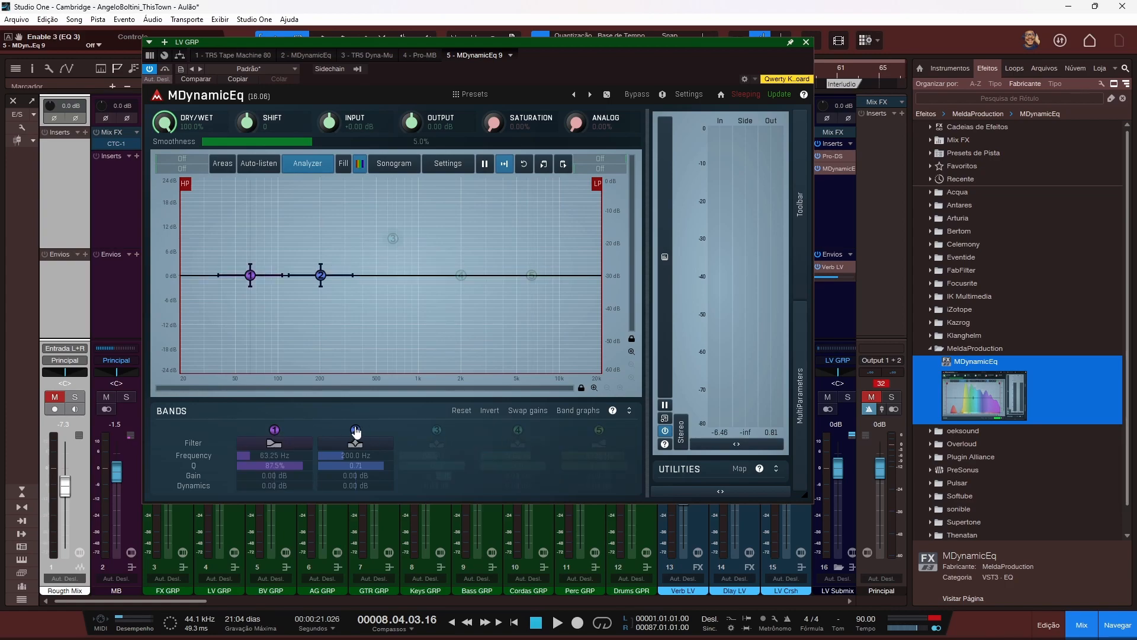
left_click(274, 433)
left_click(355, 432)
left_click(436, 432)
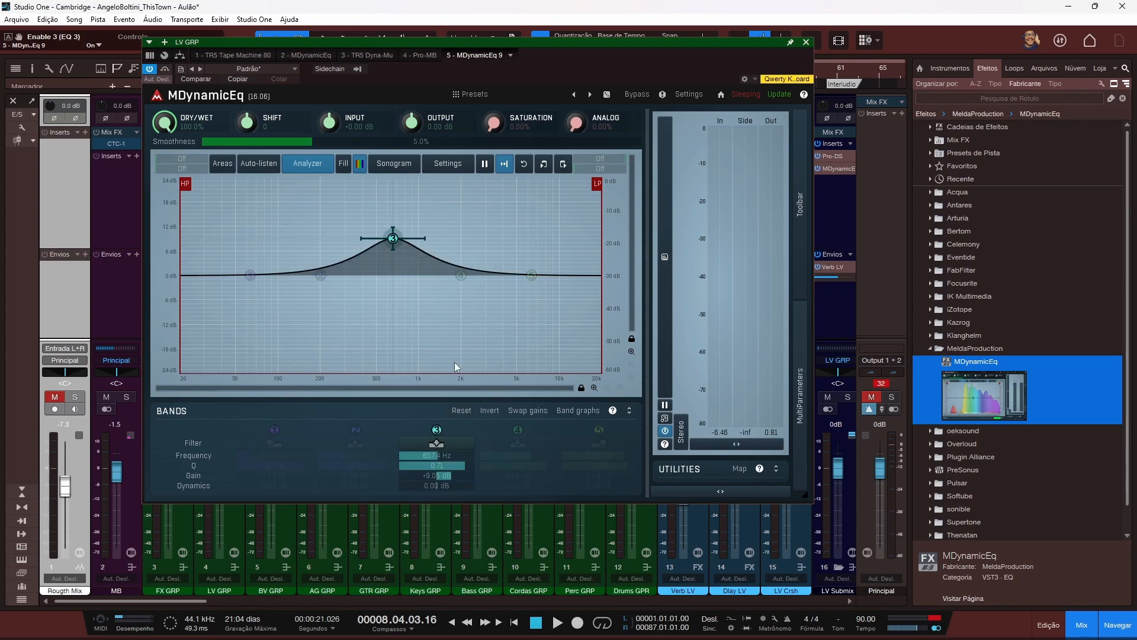
left_click(630, 412)
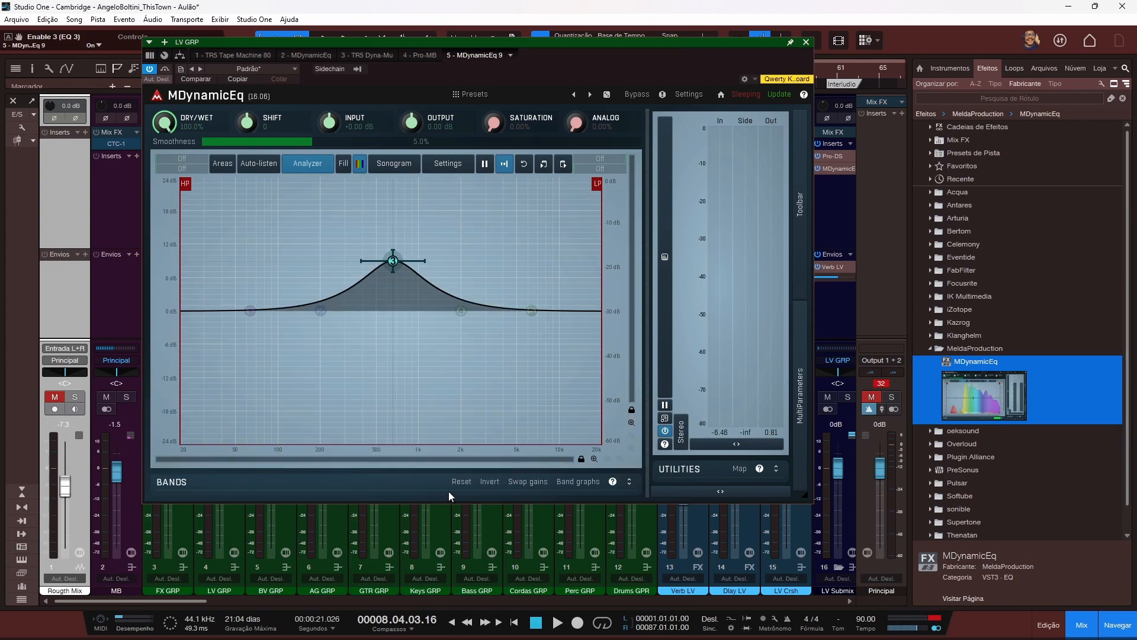
left_click_drag(393, 260, 391, 310)
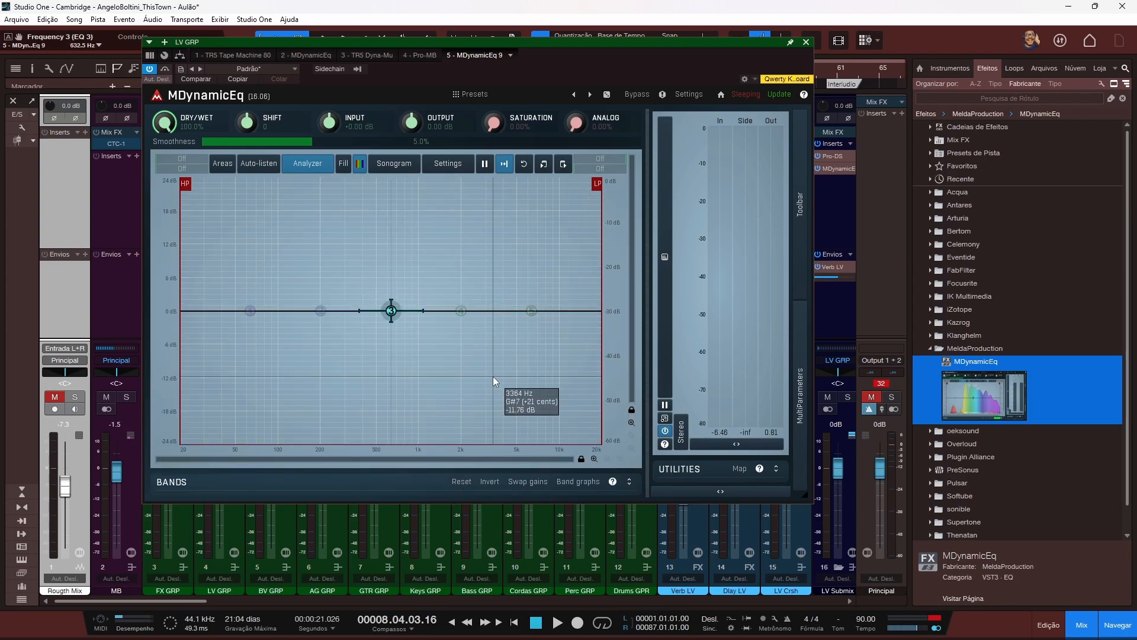
Step: Open the preset browser and look through the presets in the Root, Master and Side-chain folders
left_click(456, 94)
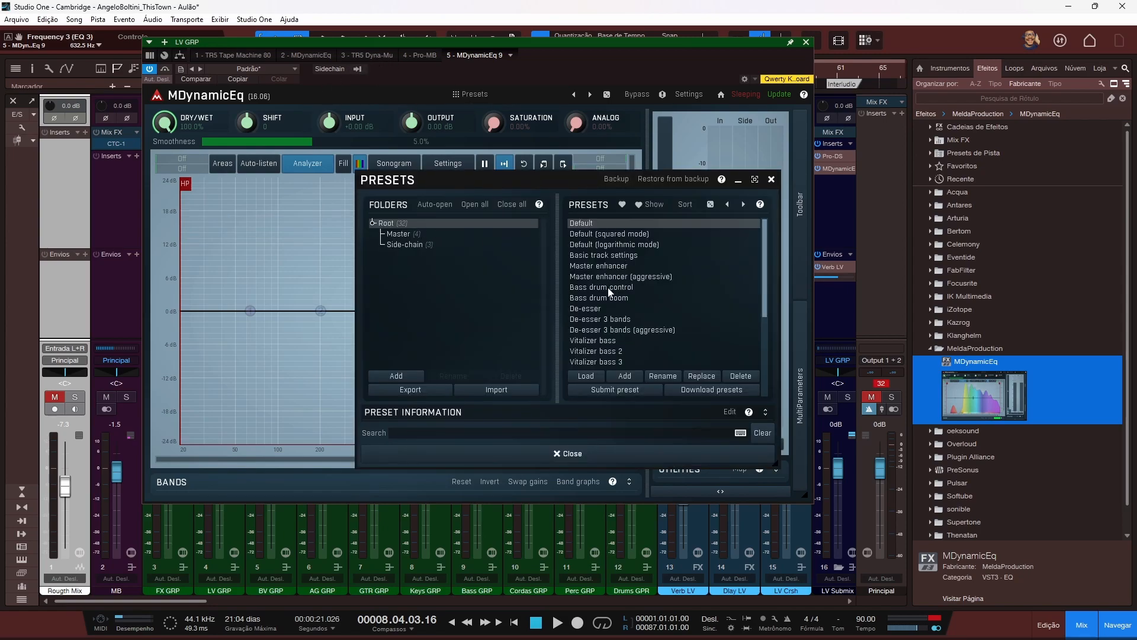
scroll(627, 301, "down", 5)
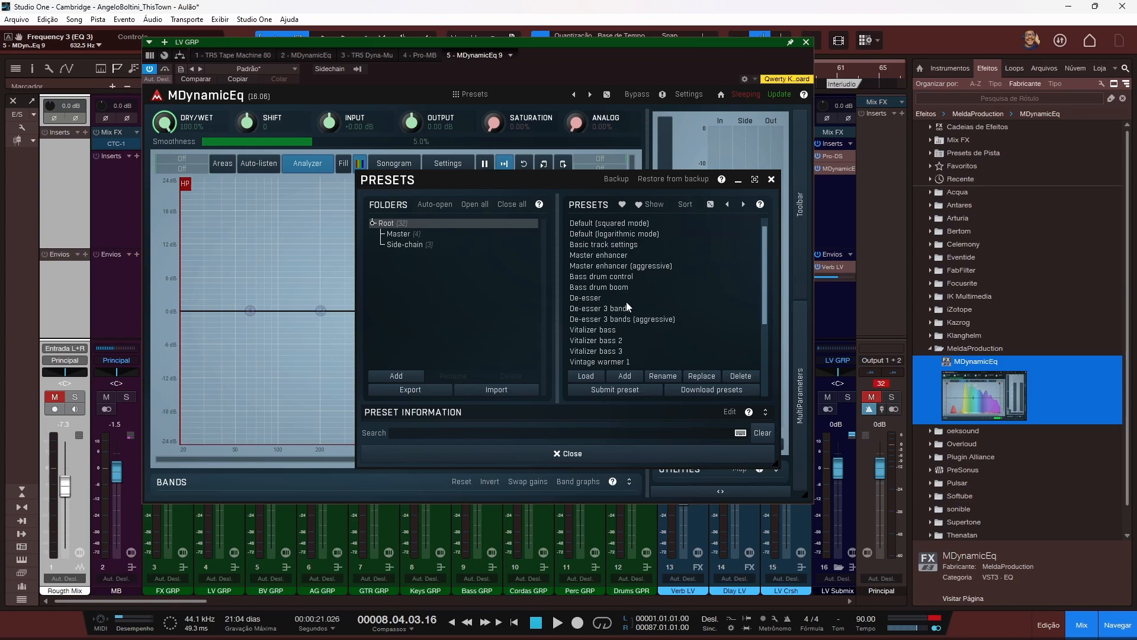
scroll(623, 311, "up", 5)
scroll(619, 318, "down", 1)
left_click(412, 235)
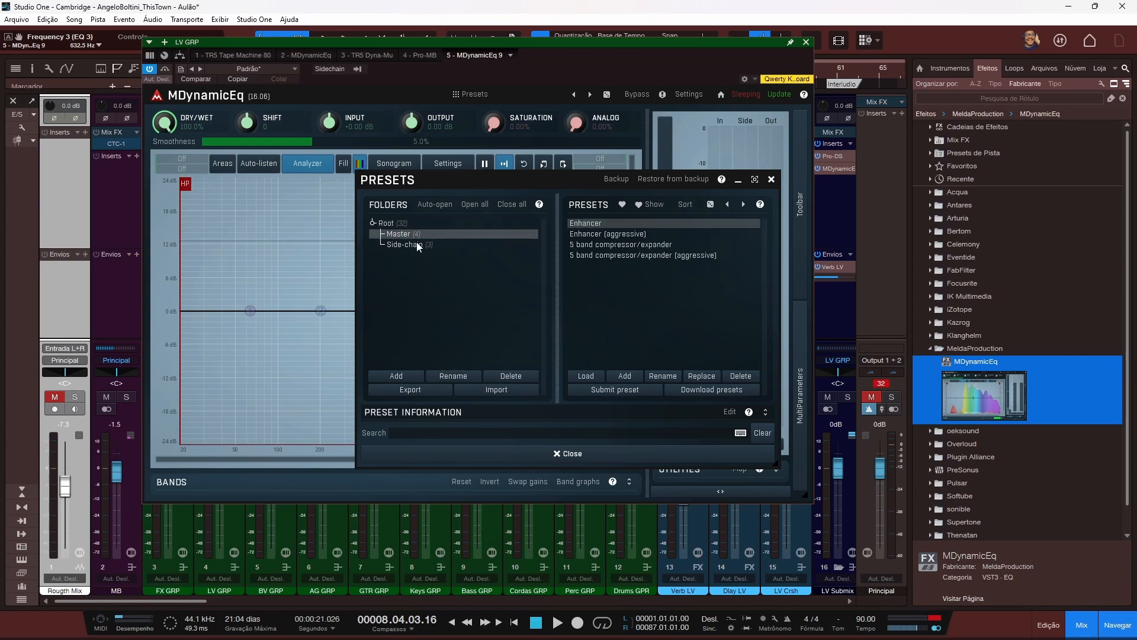
left_click(420, 244)
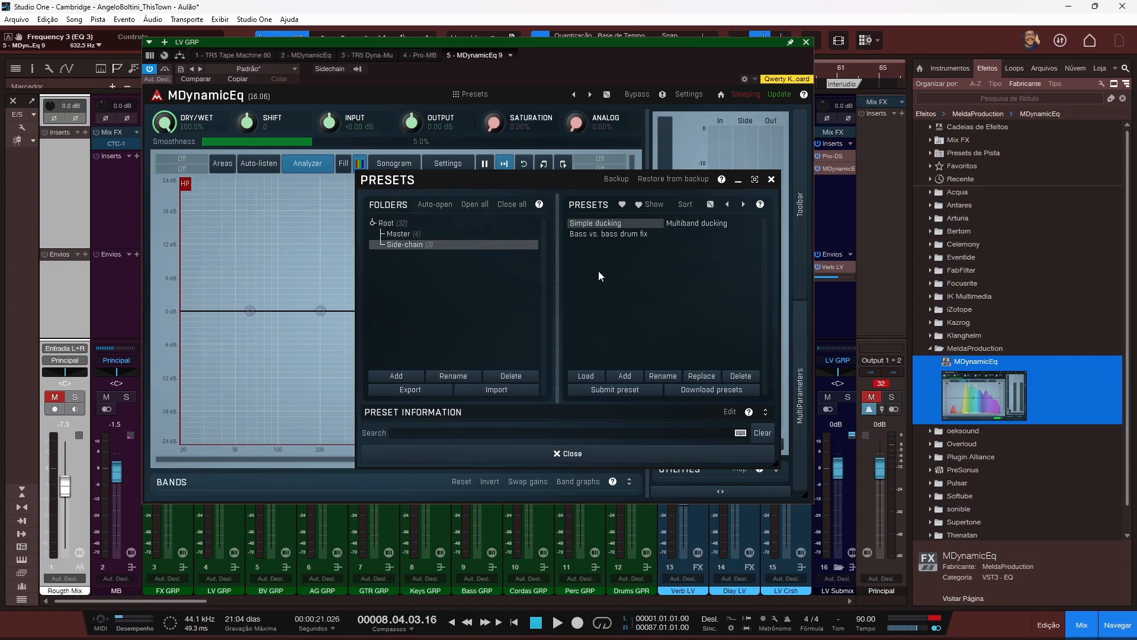
left_click(400, 233)
left_click(392, 222)
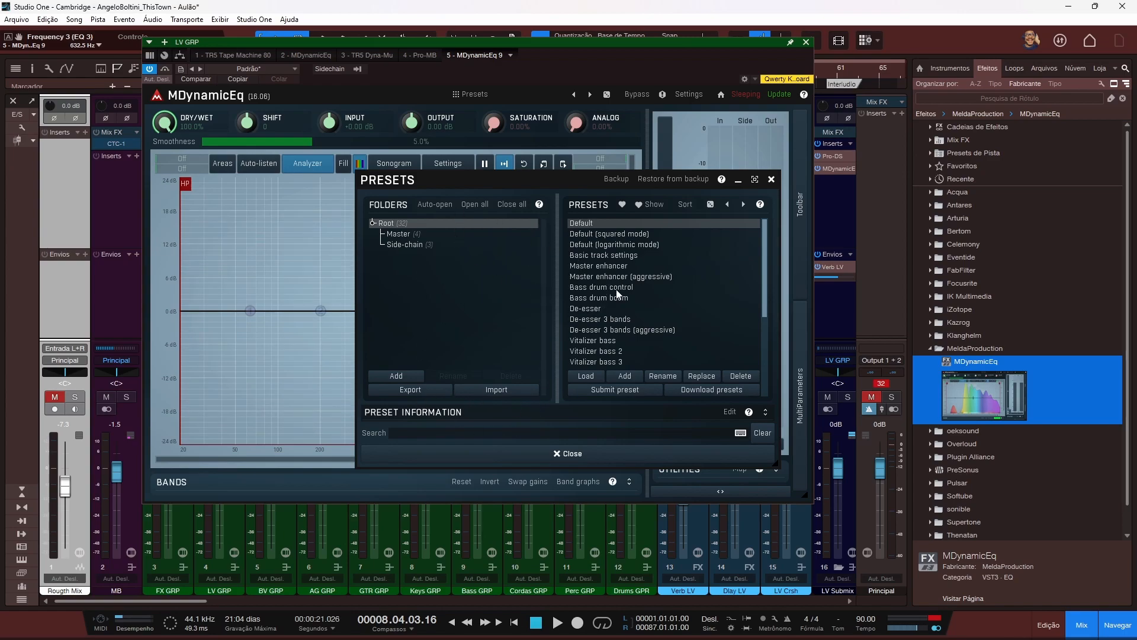
Step: Try marking the De-esser preset as a favourite and showing favourites only, revert both, and close the preset browser
left_click(595, 306)
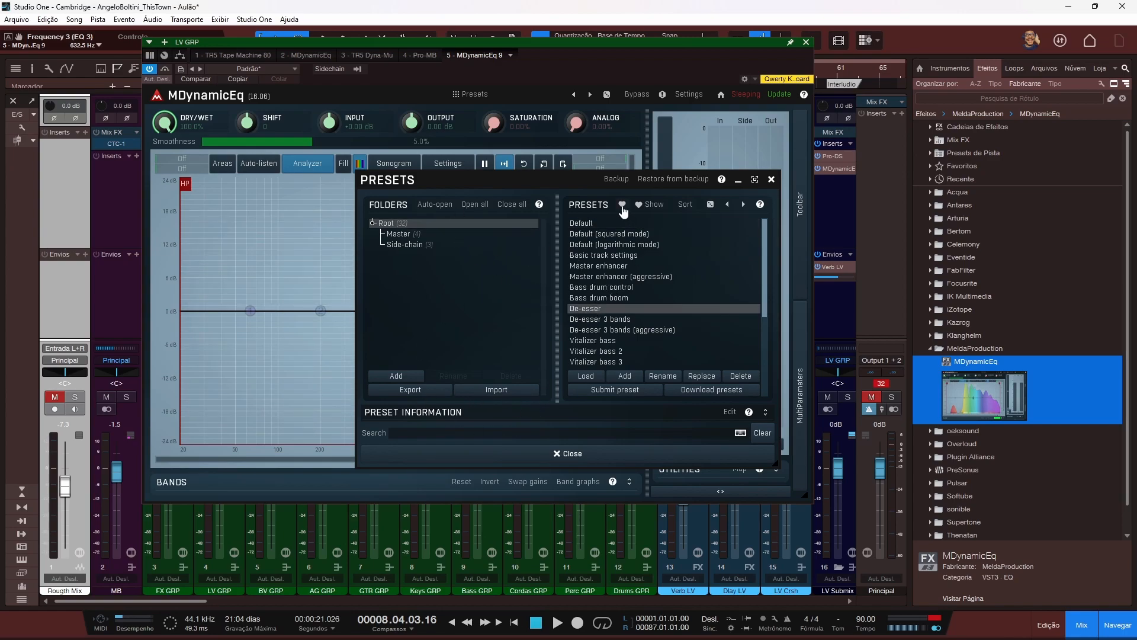
left_click(652, 205)
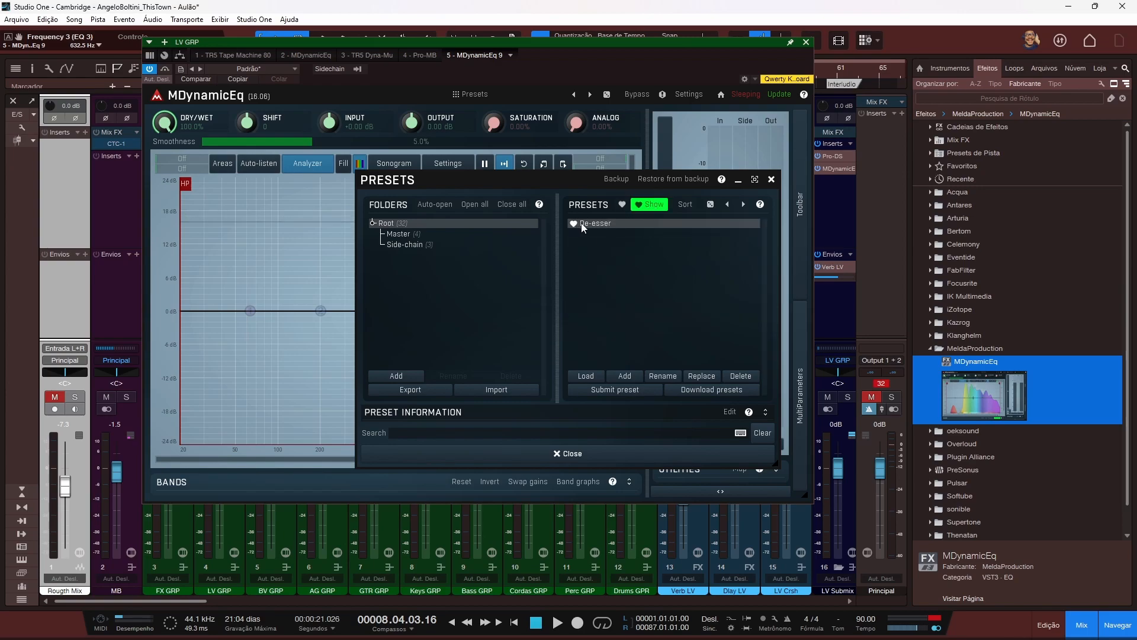
left_click(622, 204)
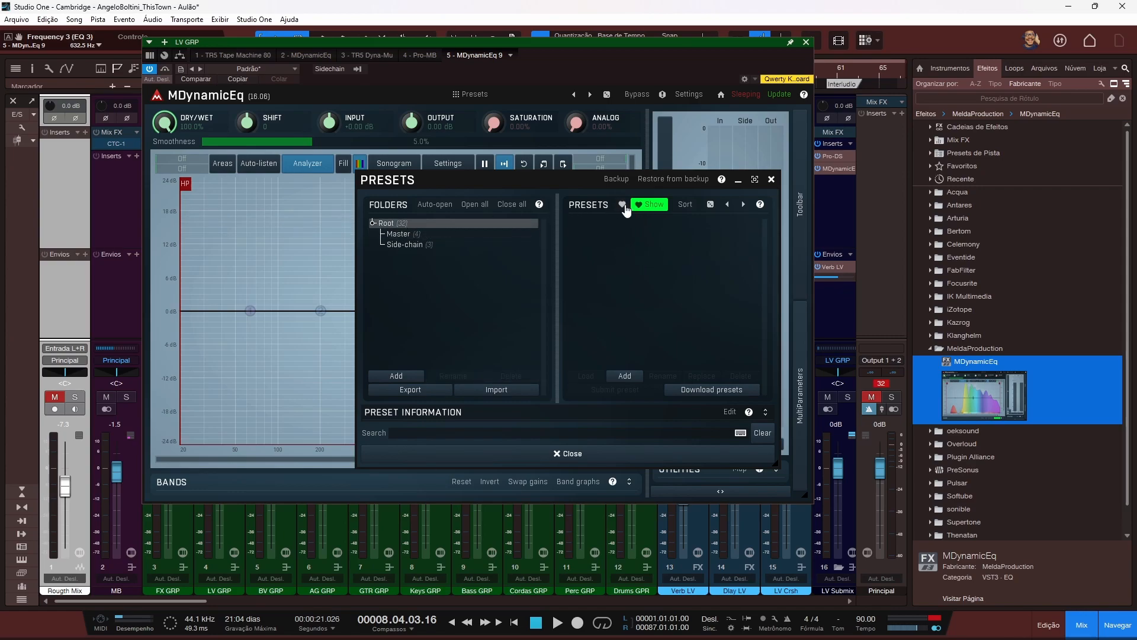
left_click(664, 205)
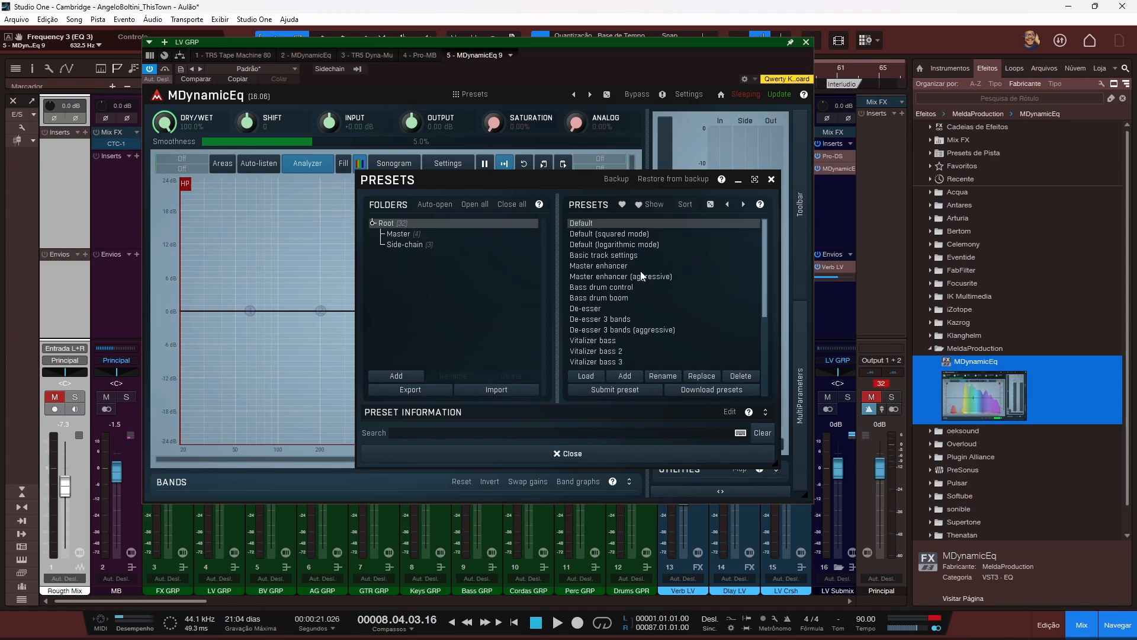
scroll(638, 260, "down", 2)
scroll(641, 270, "up", 2)
left_click(770, 179)
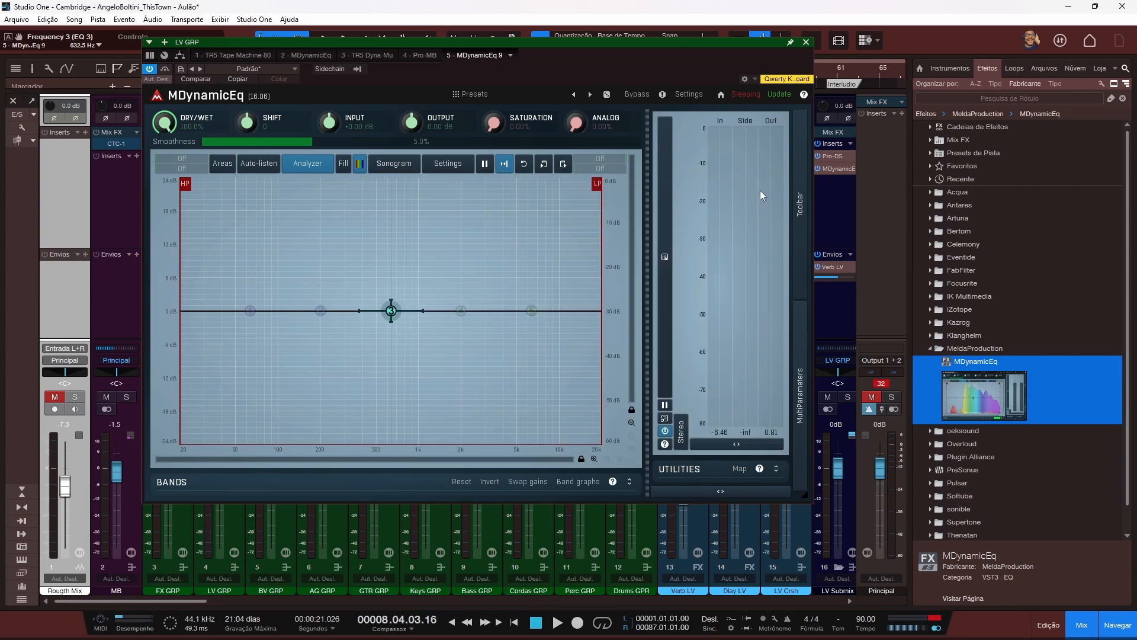
left_click(472, 95)
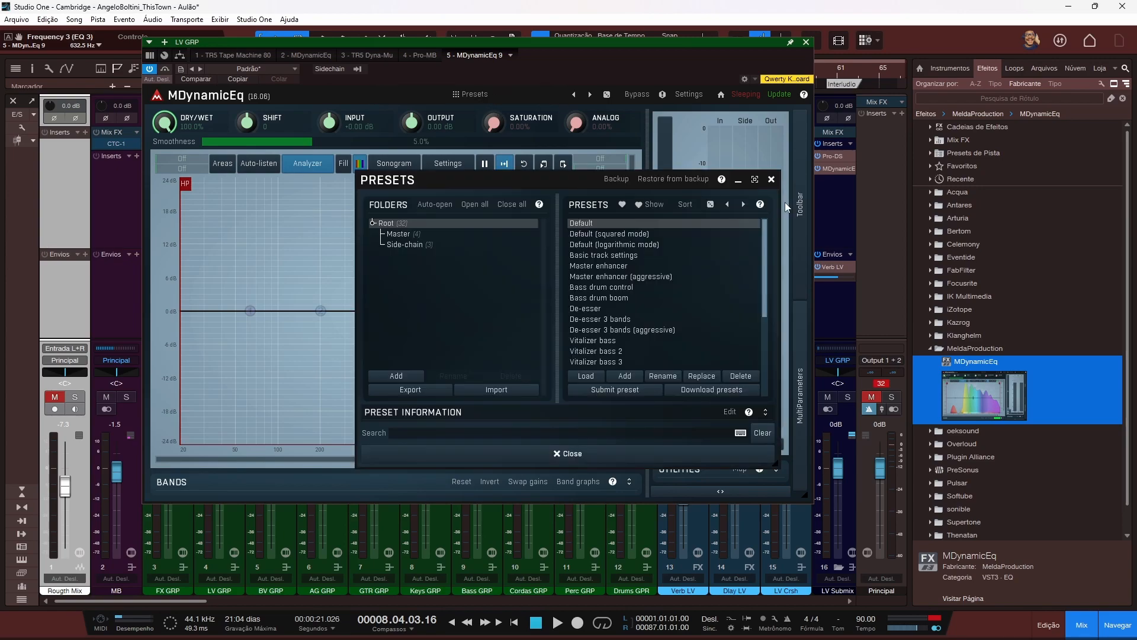
left_click(771, 180)
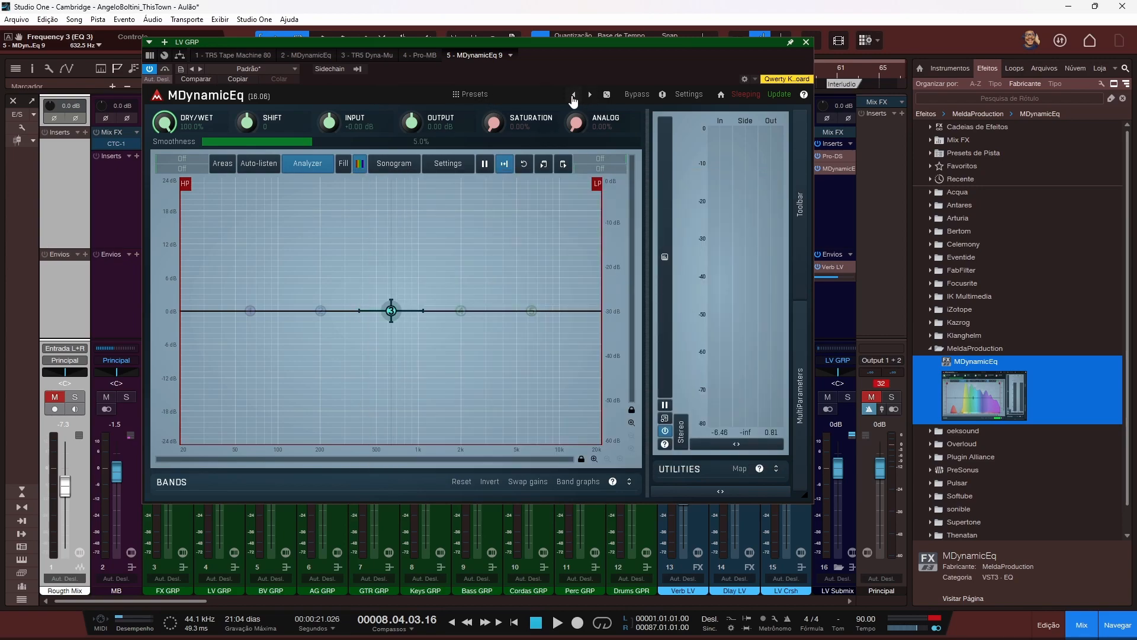
Step: Step through the presets from Default to Bass drum control, and go back to Basic track settings
left_click(590, 96)
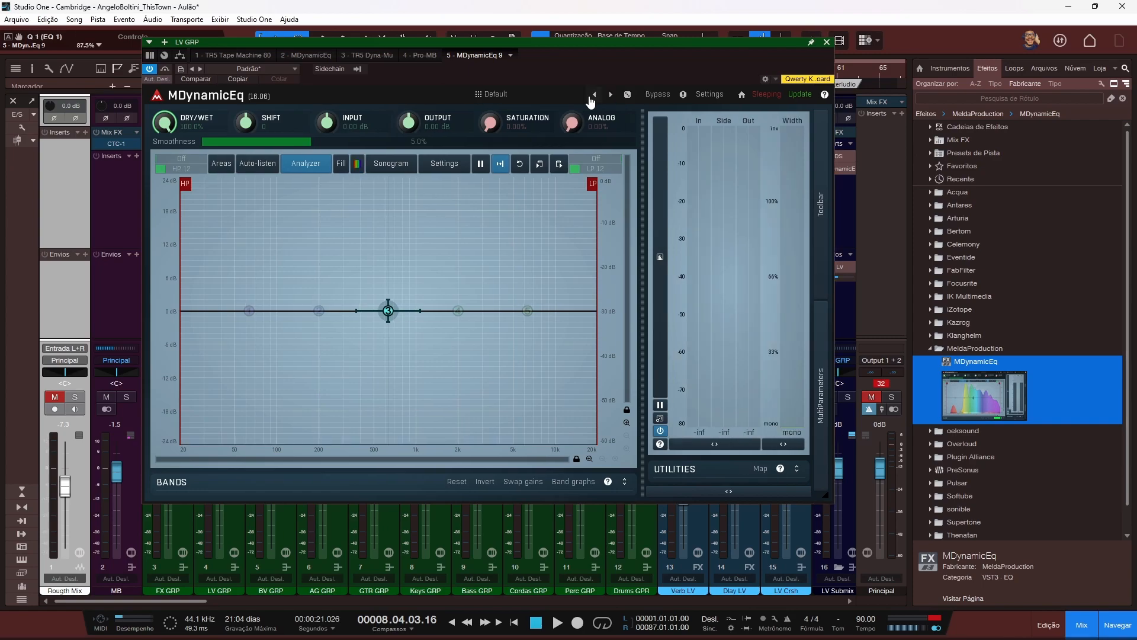
left_click(609, 96)
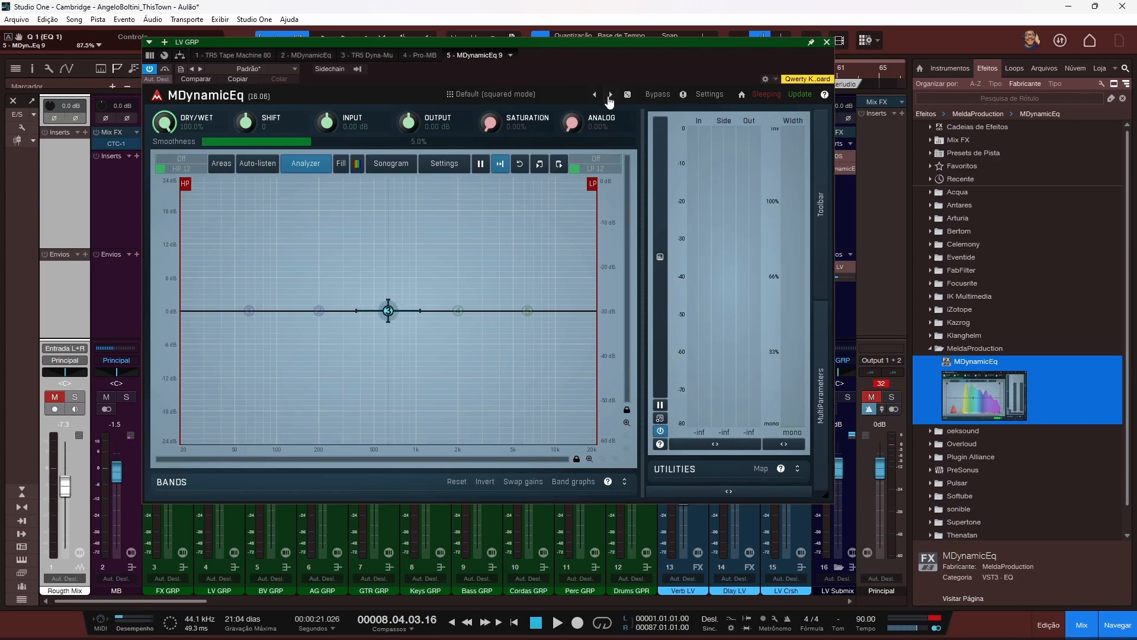
left_click(609, 96)
left_click(610, 96)
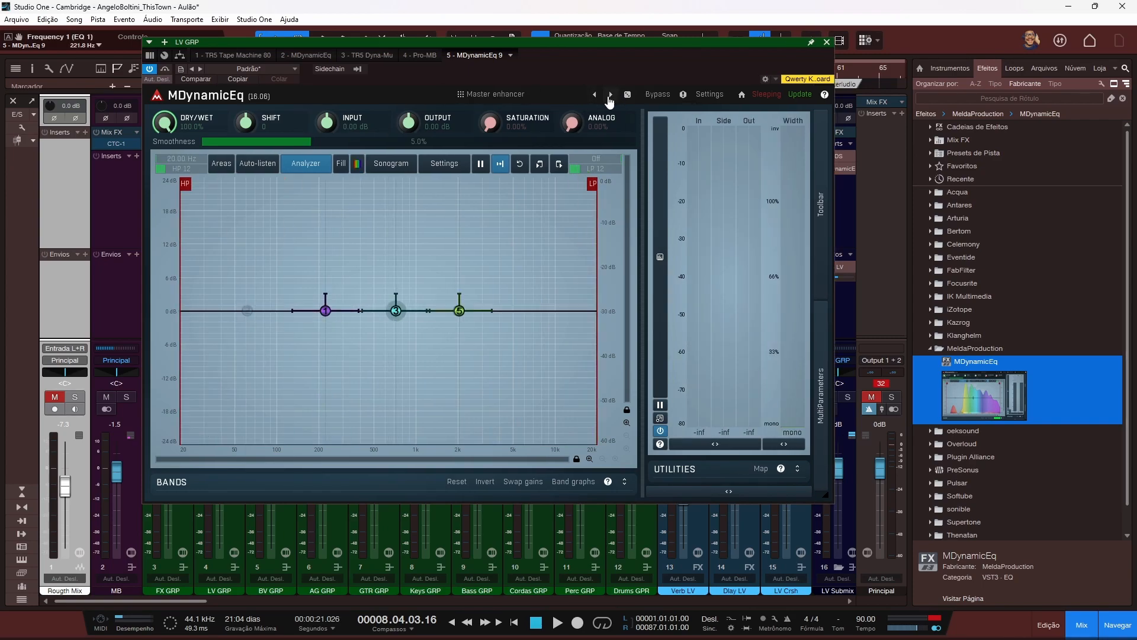
left_click(609, 96)
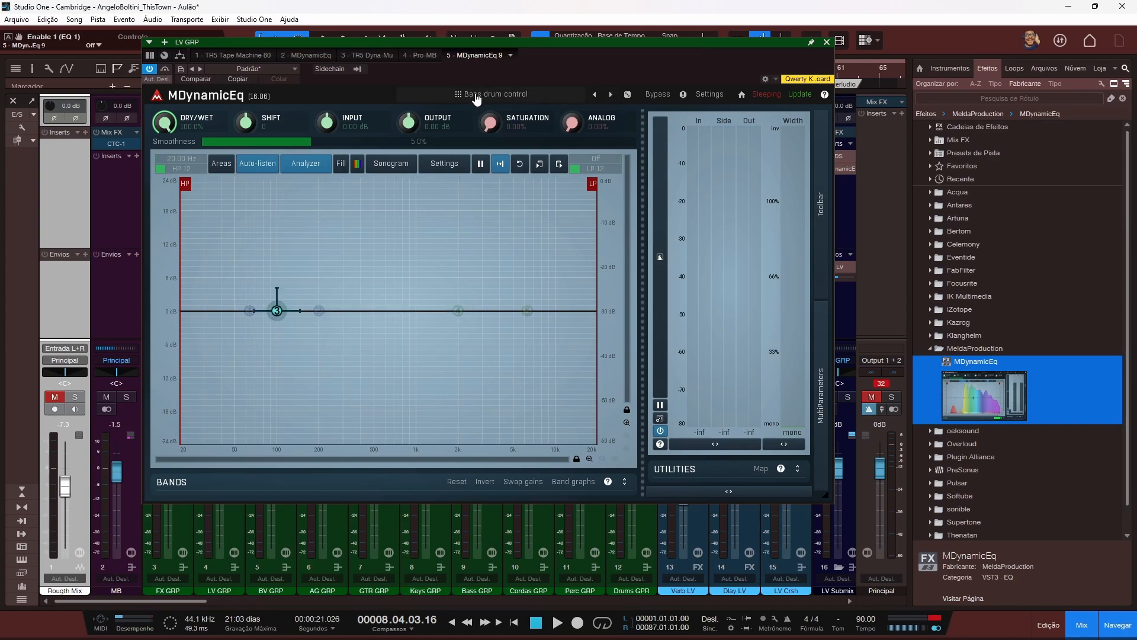
scroll(477, 95, "up", 3)
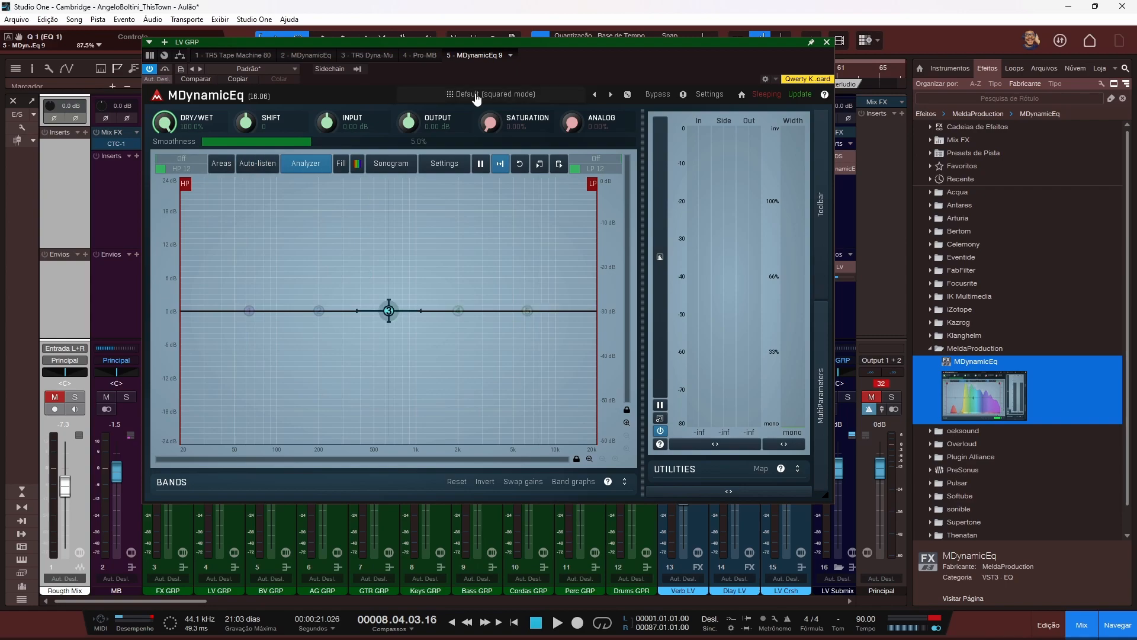
scroll(477, 95, "down", 3)
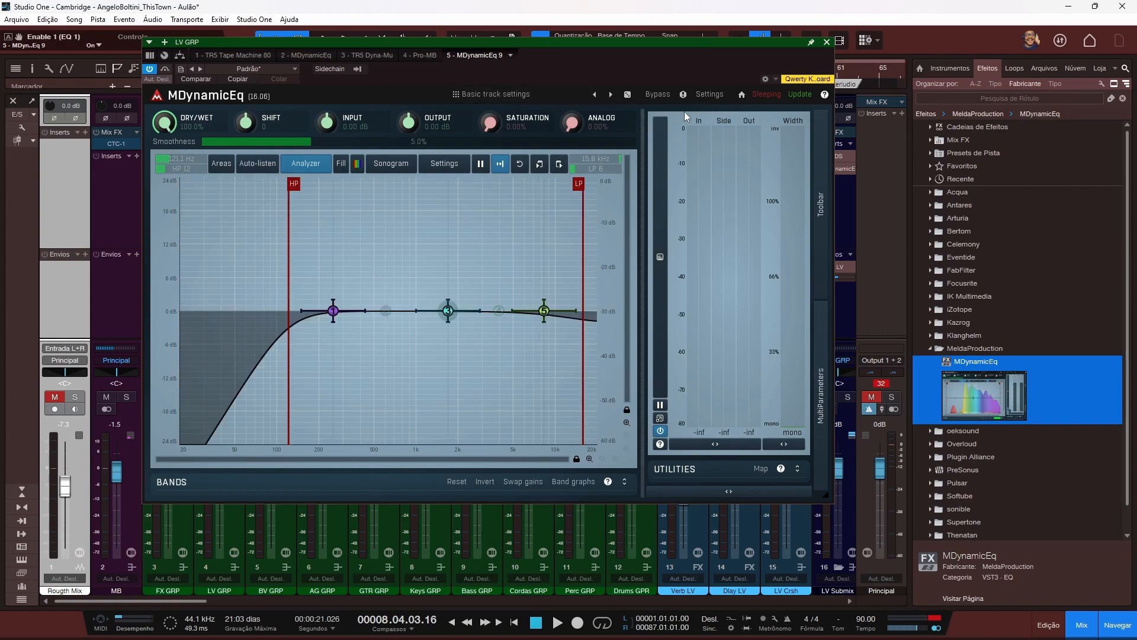
Step: Load random presets repeatedly, ending with Bass dynamics
left_click(628, 95)
left_click(627, 95)
left_click(627, 95)
left_click(628, 95)
left_click(628, 95)
left_click(628, 95)
left_click(627, 94)
left_click(628, 95)
left_click(627, 95)
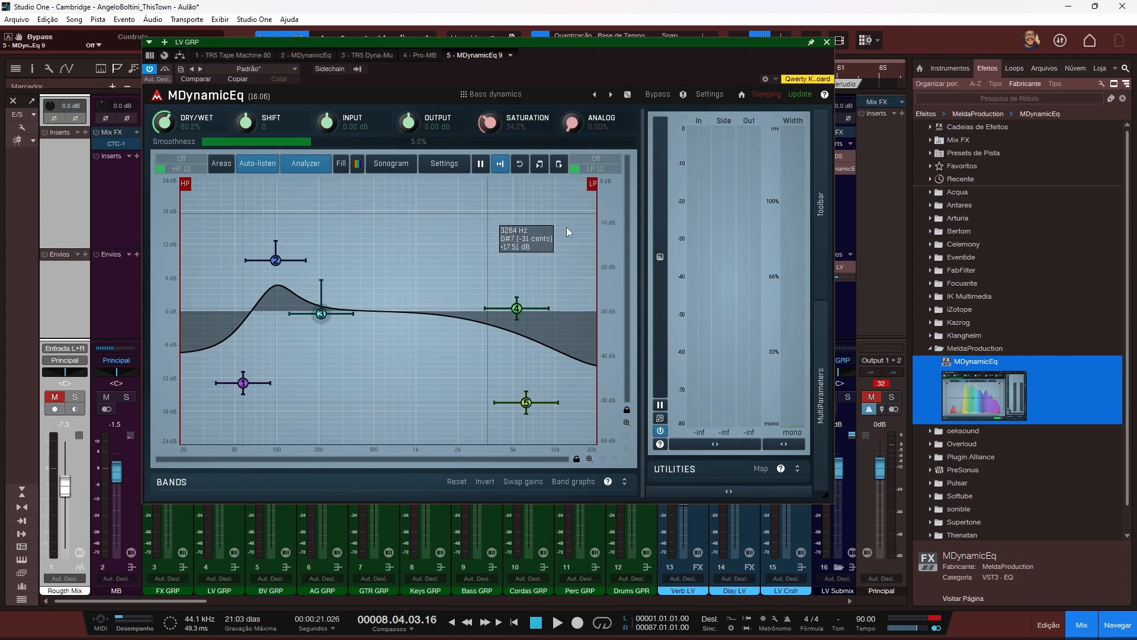
Step: View the plug-in's settings and its home menu of update, documentation and support links, and close them
left_click(710, 96)
left_click(763, 116)
left_click(742, 97)
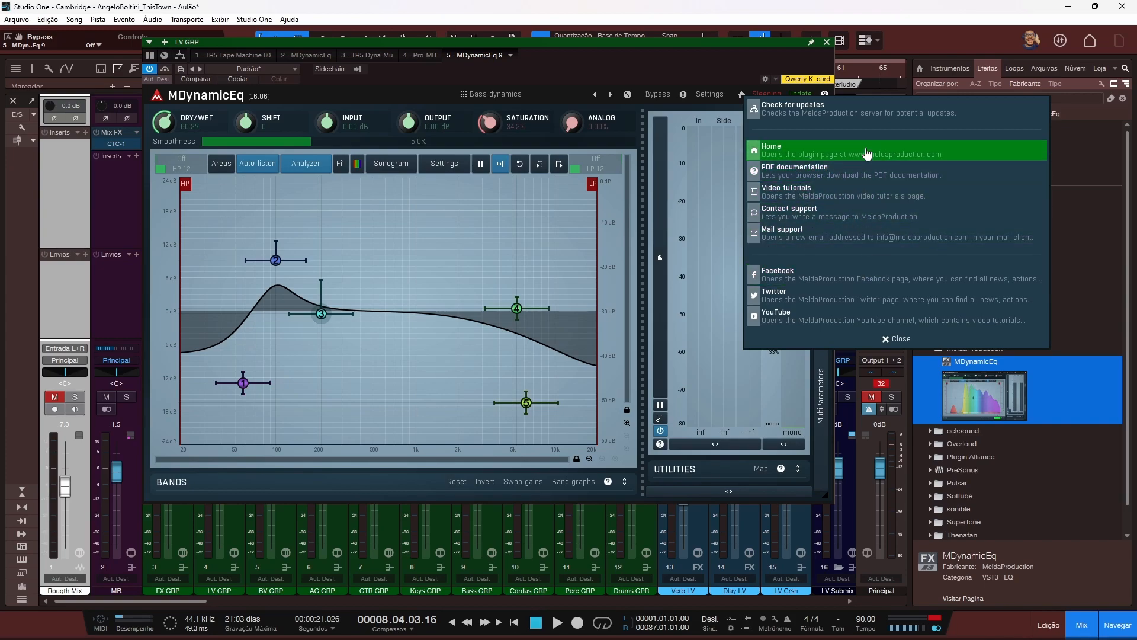
left_click(738, 91)
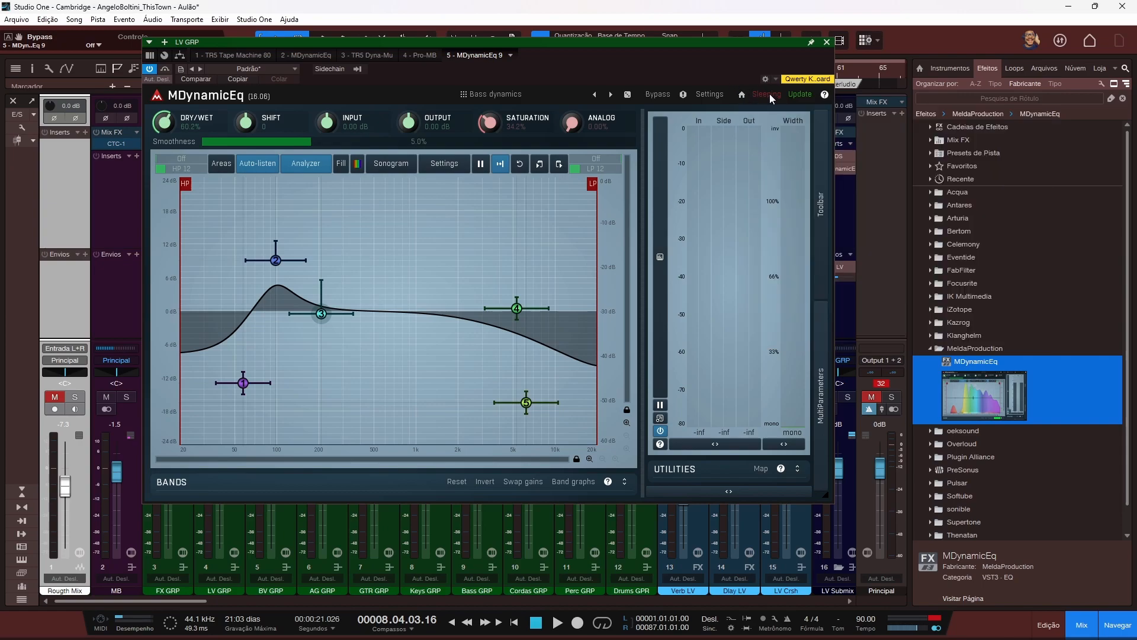
Step: Read the plug-in help from the overview through the band settings and level measurement sections, and close it
left_click(825, 95)
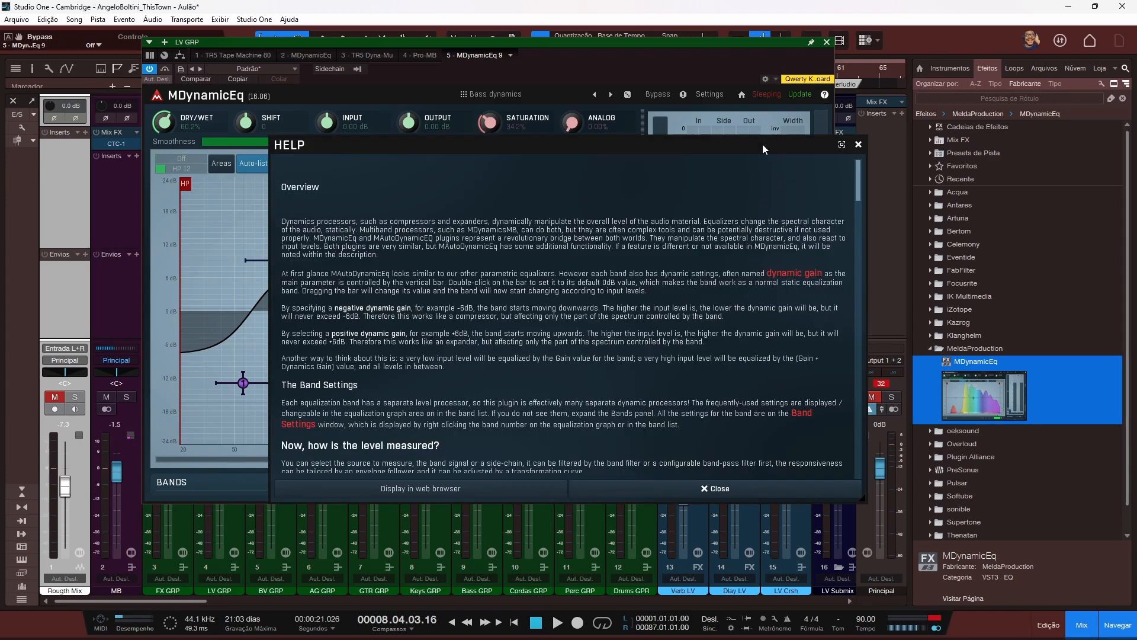
scroll(401, 348, "down", 5)
scroll(401, 348, "down", 2)
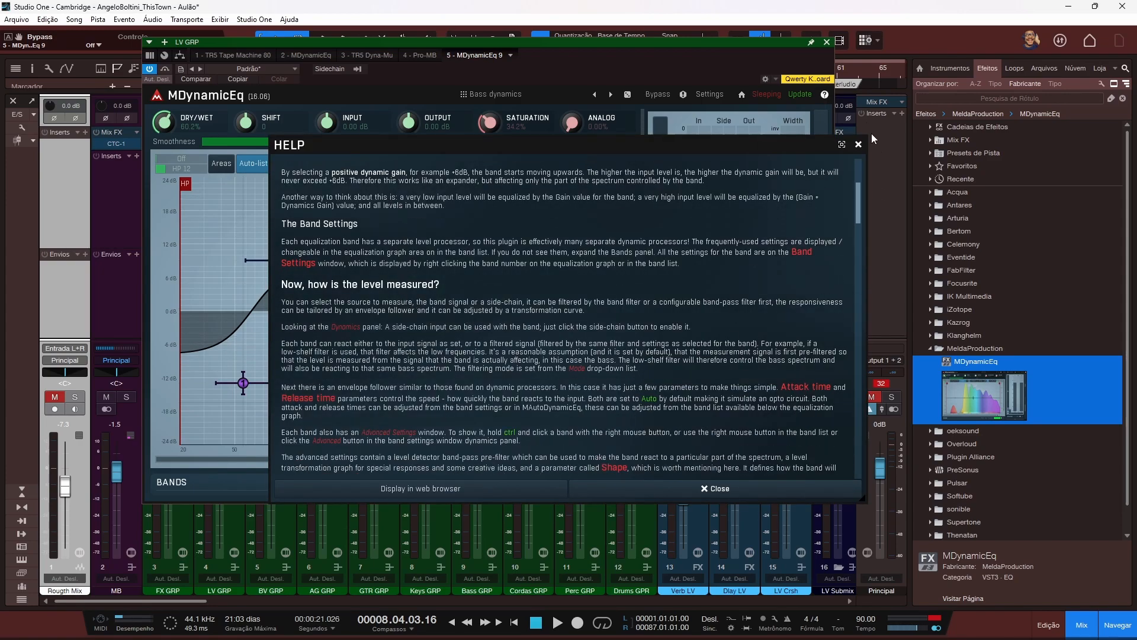
left_click(858, 145)
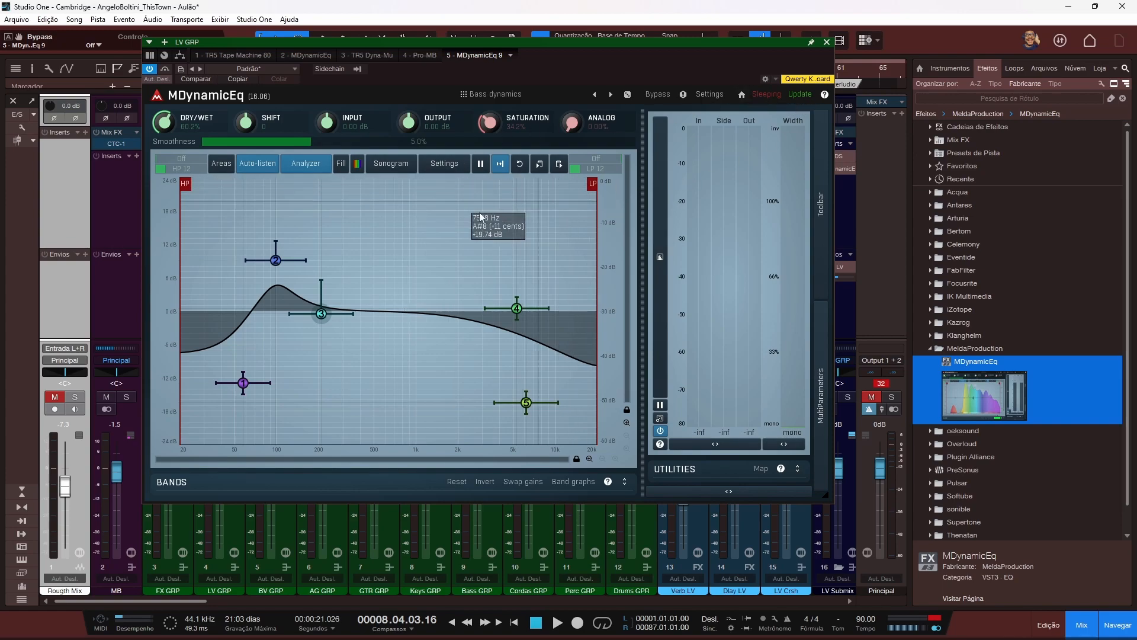
Step: Reset the equalizer bands and play the song to watch the In, Side, Out and Width meters
left_click(458, 483)
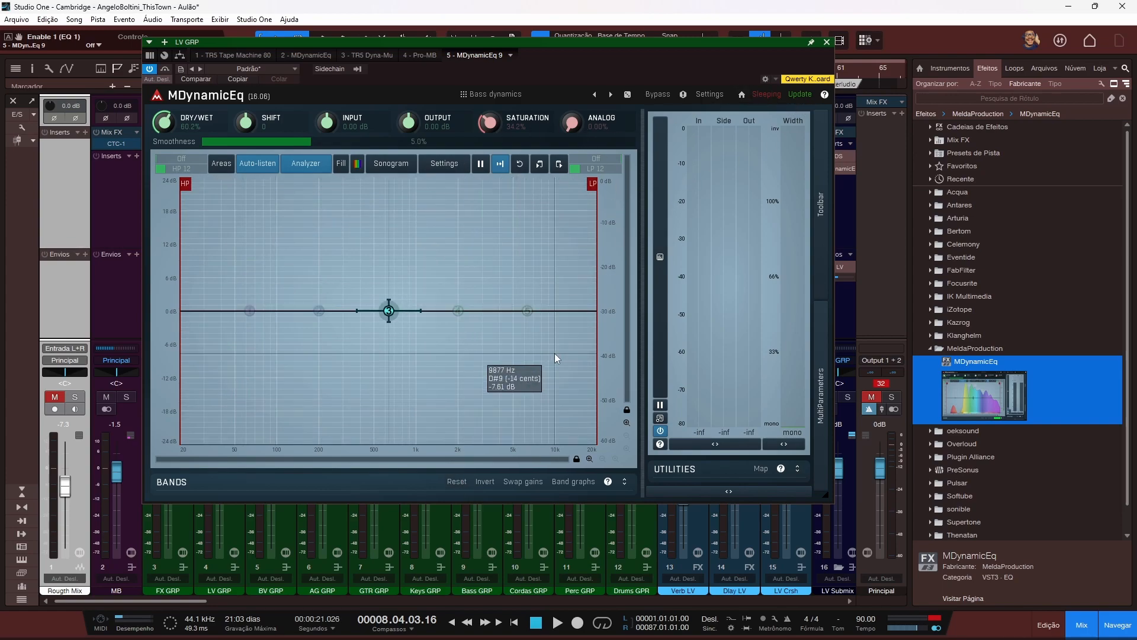
key("space")
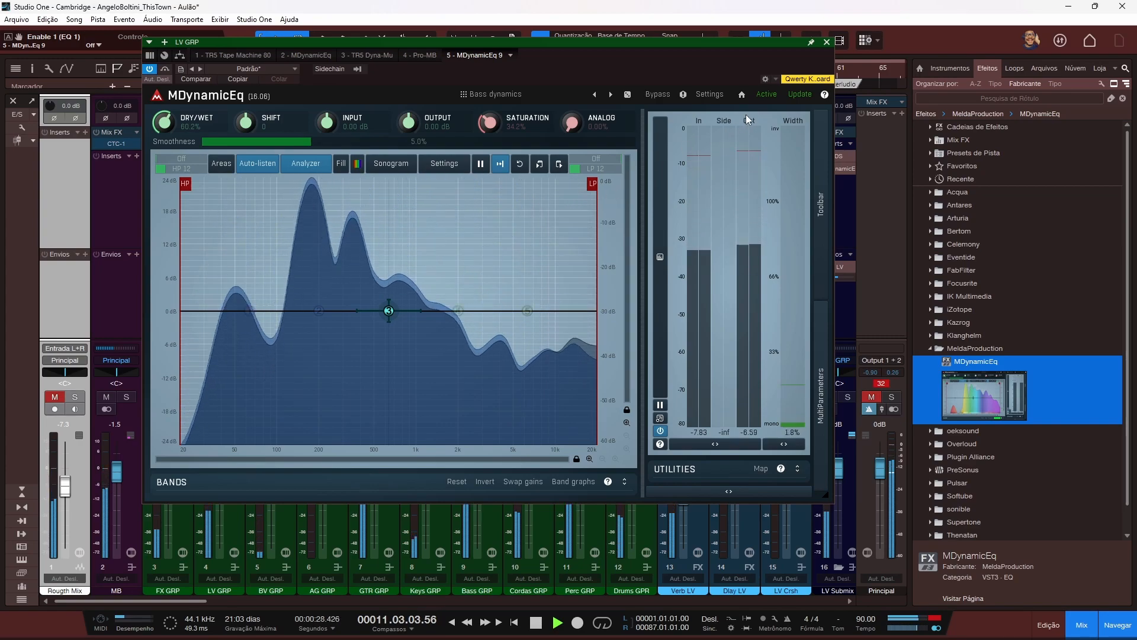
key("space")
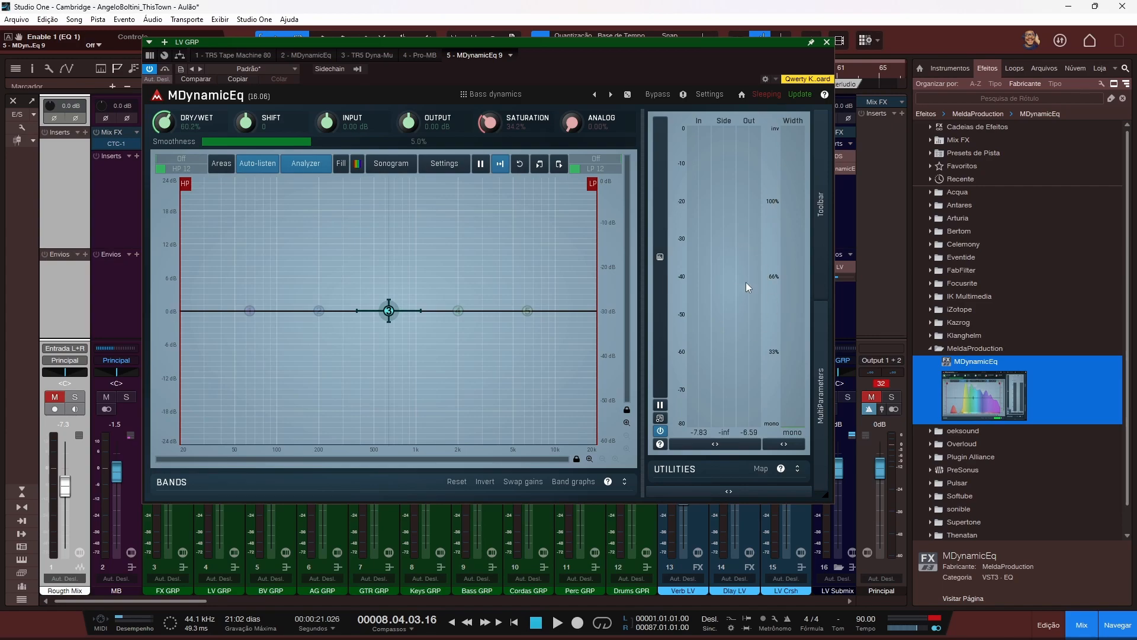
left_click_drag(643, 57, 537, 30)
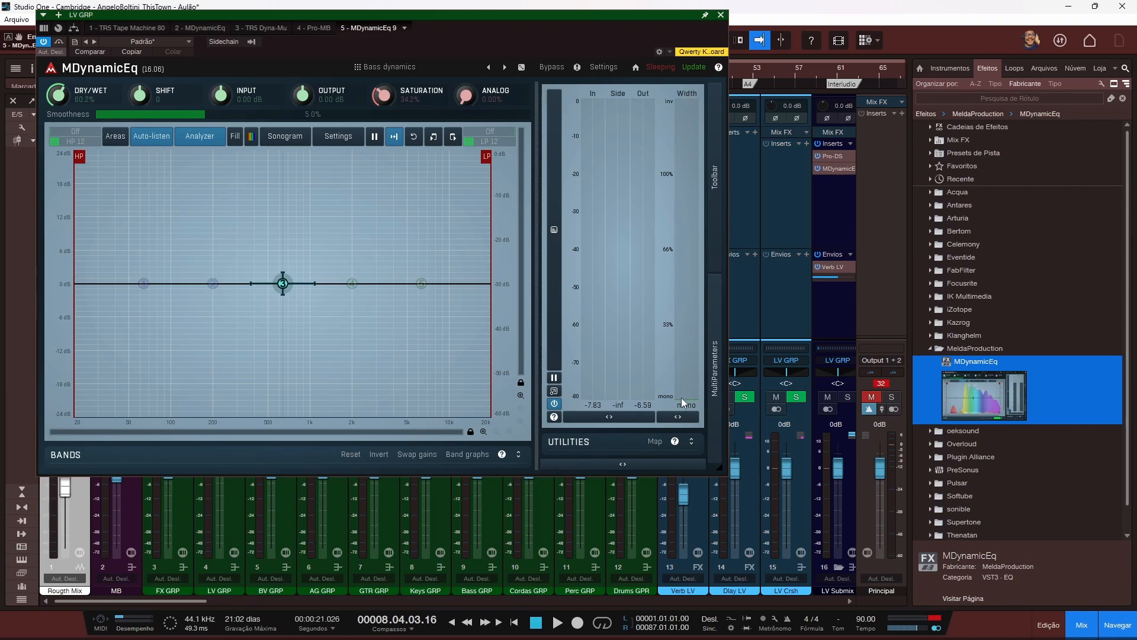
key("space")
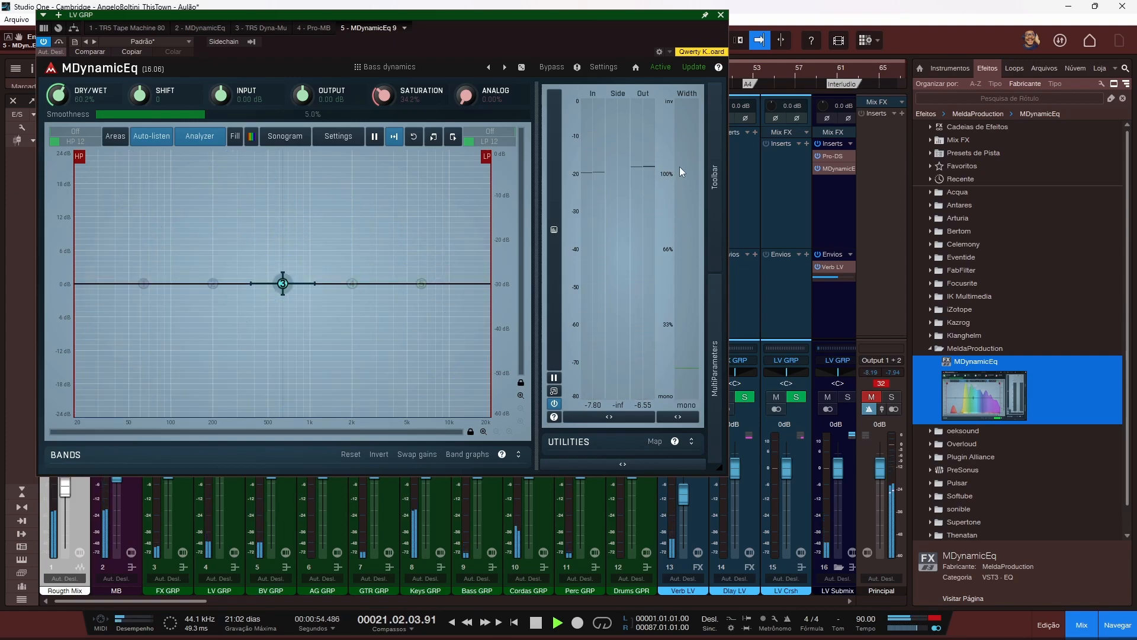
Step: Close the LV GRP plug-in window and copy its MDynamicEq insert to the Keys GRP channel
left_click(721, 15)
key("space")
left_click_drag(224, 201, 375, 198)
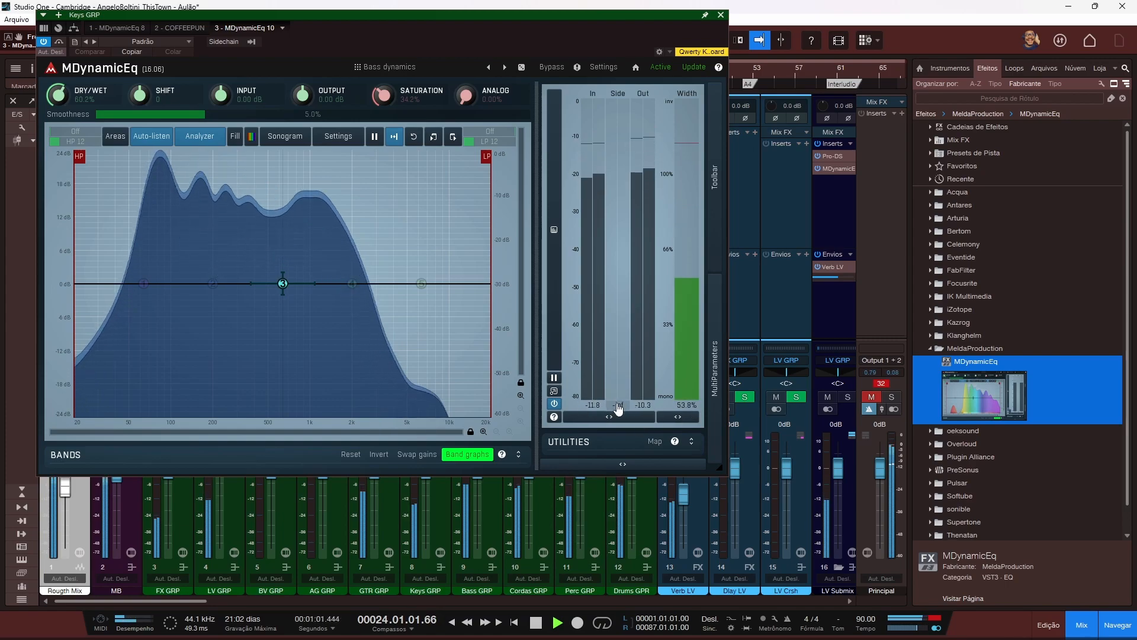
Step: Stop playback, expand the MDynamicEq toolbar and open its oversampling settings
key("space")
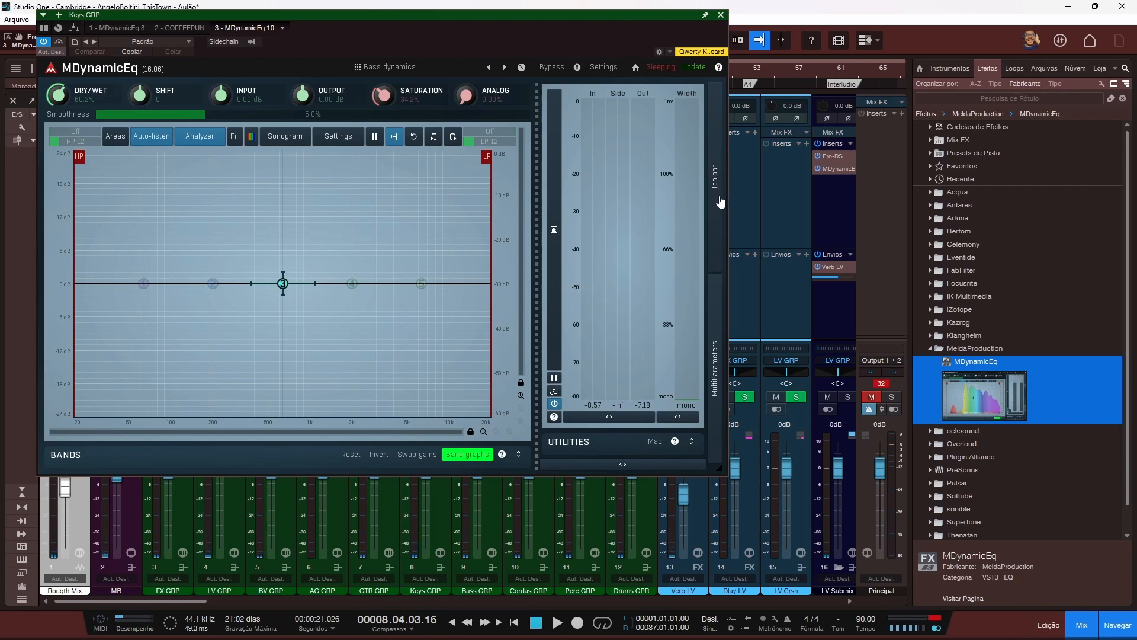
left_click(719, 199)
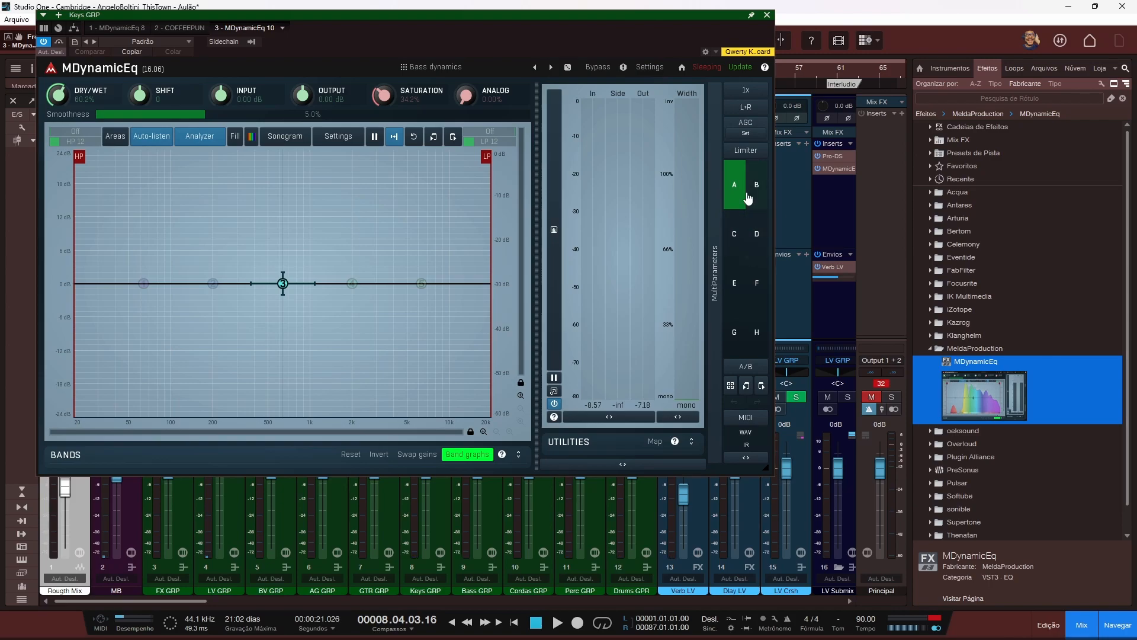
left_click(751, 90)
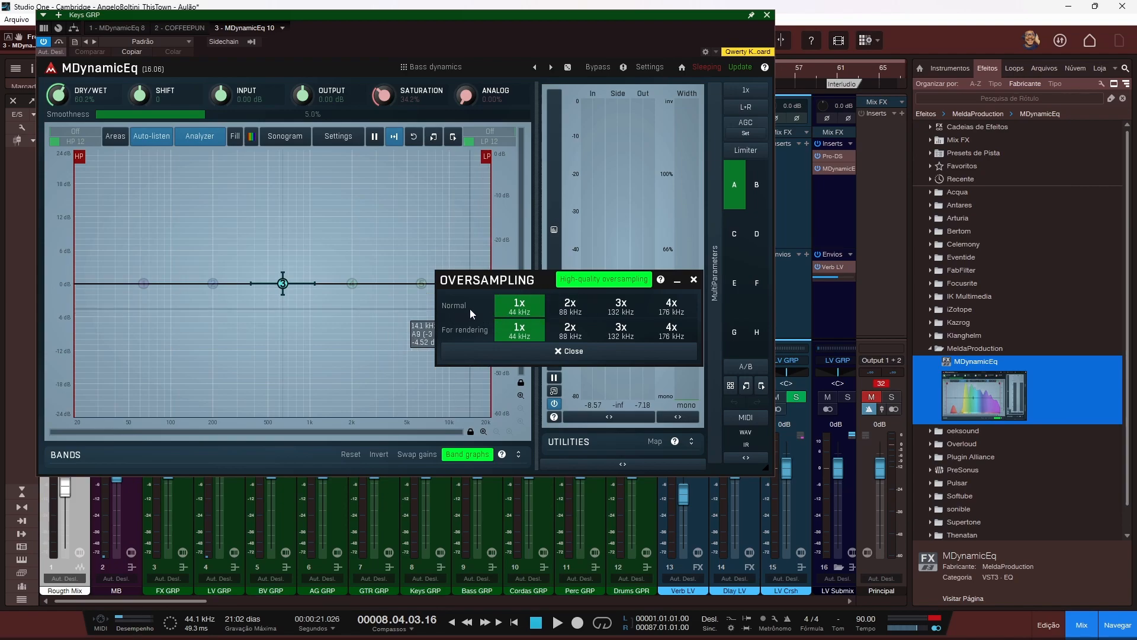
Step: Try the 2x, 3x and 4x oversampling rates for normal processing and return it to 1x
left_click(571, 308)
left_click(621, 307)
left_click(665, 307)
left_click(524, 311)
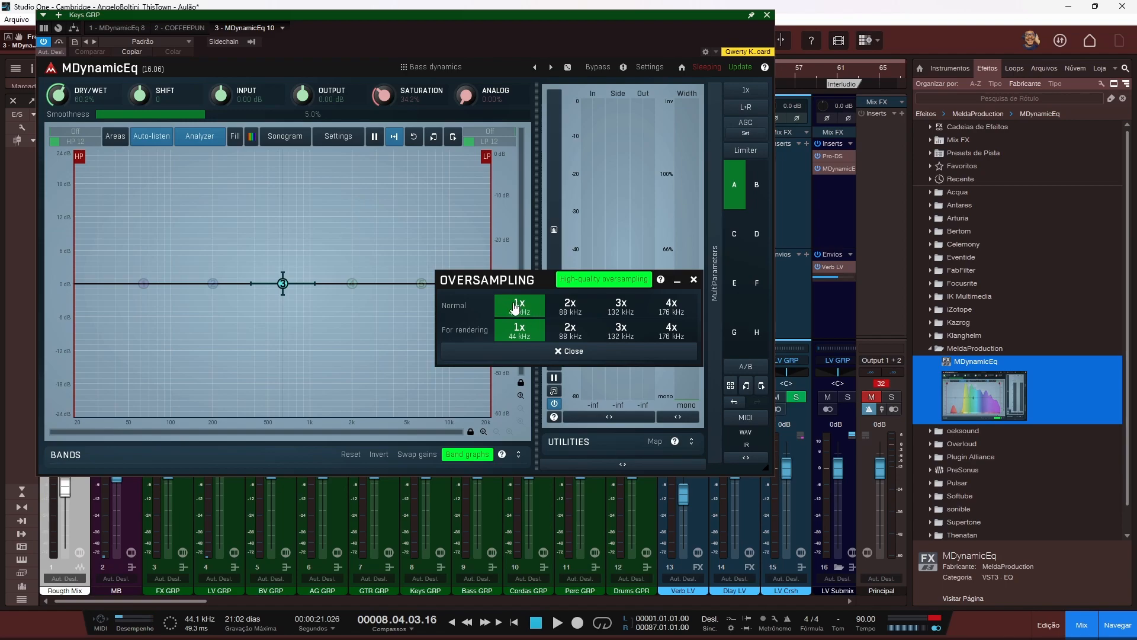
Step: Try the 2x, 3x and 4x oversampling rates for rendering, return it to 1x and close the oversampling settings
left_click(562, 332)
left_click(618, 332)
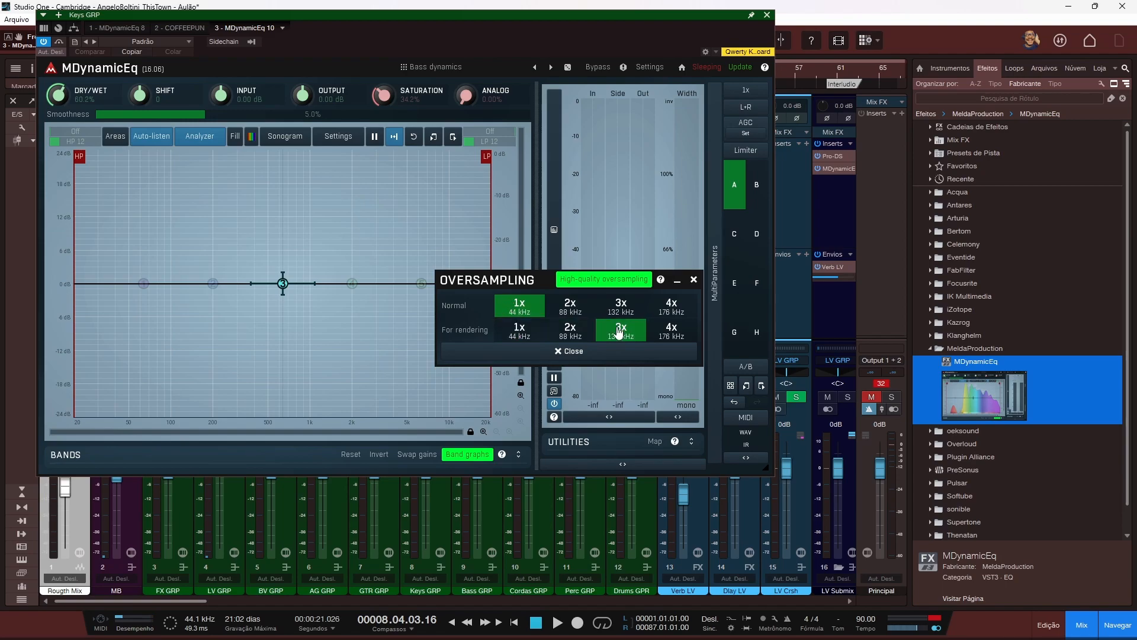
left_click(669, 331)
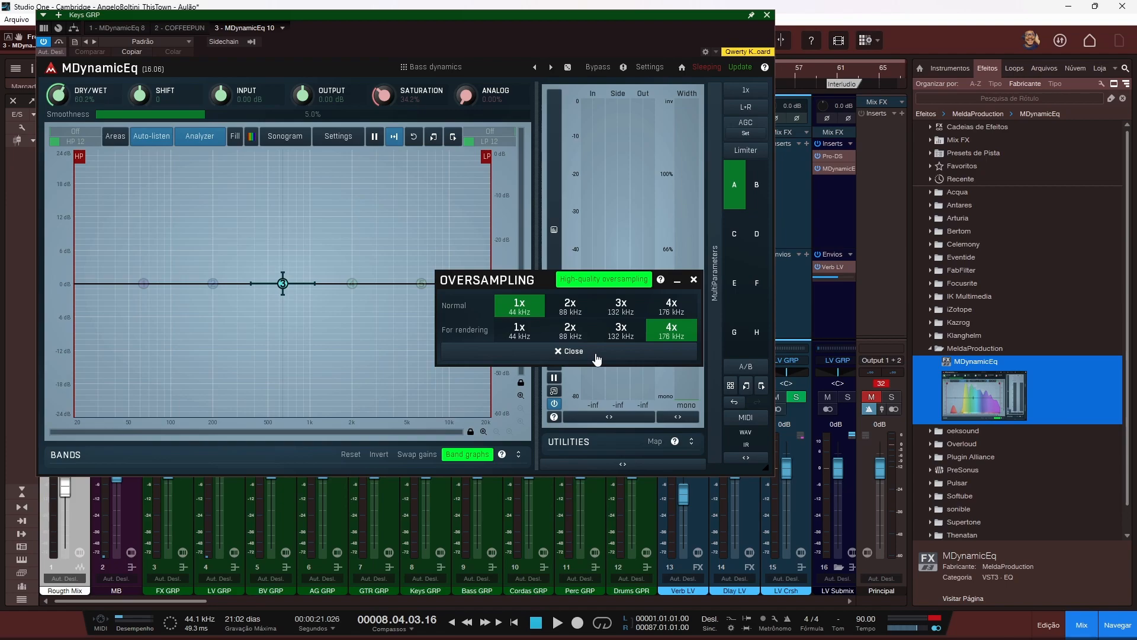
left_click(616, 331)
left_click(581, 332)
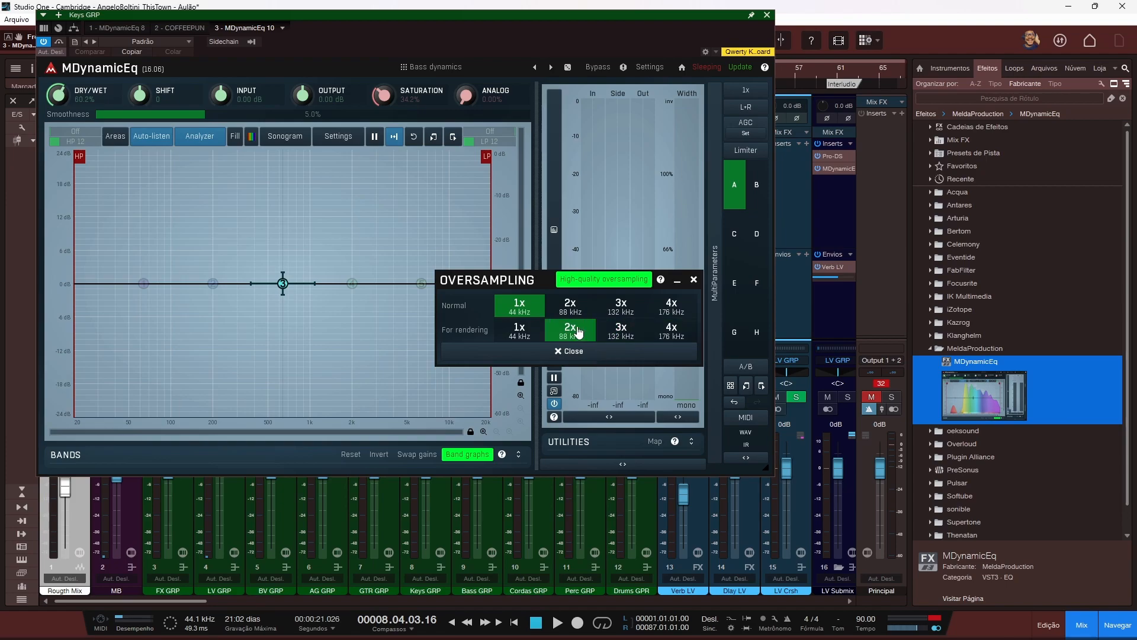
left_click(531, 328)
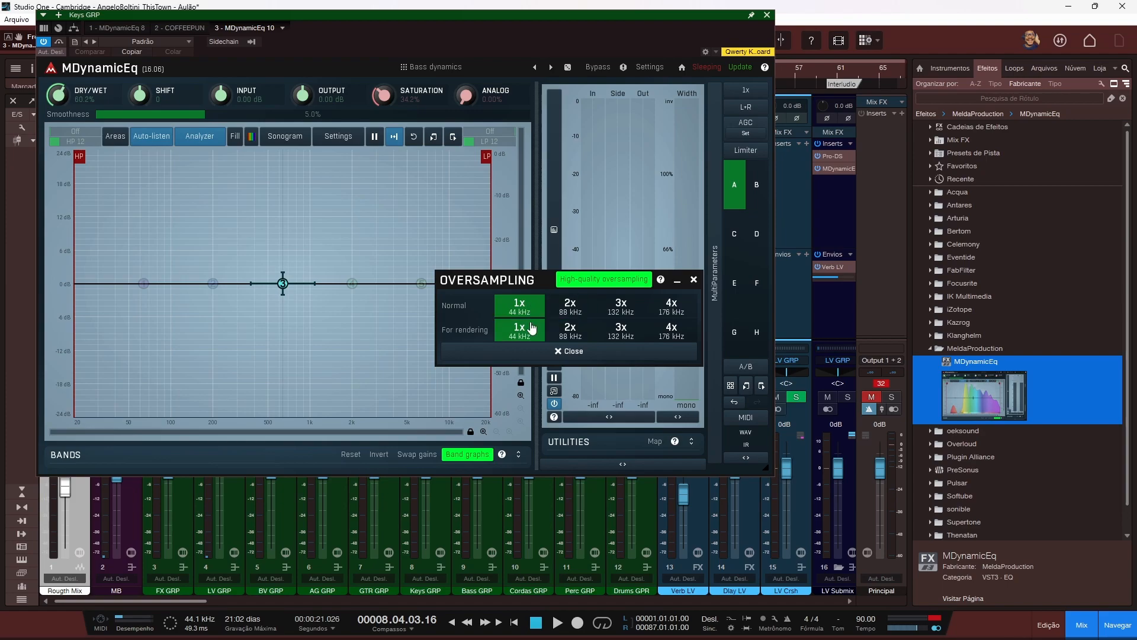
left_click(665, 330)
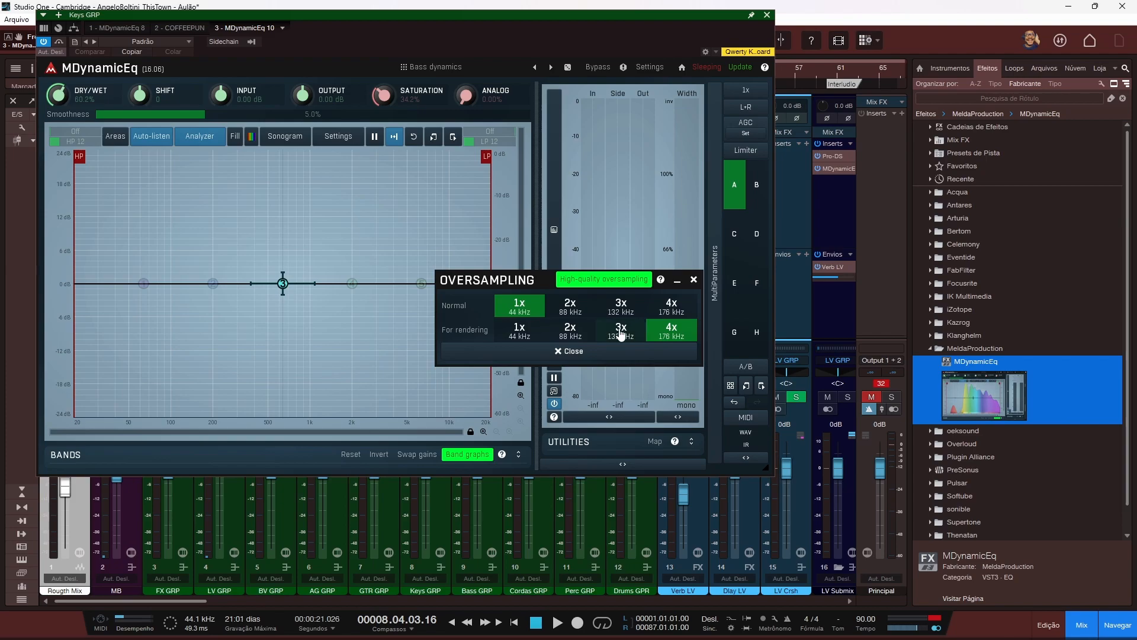
left_click(531, 334)
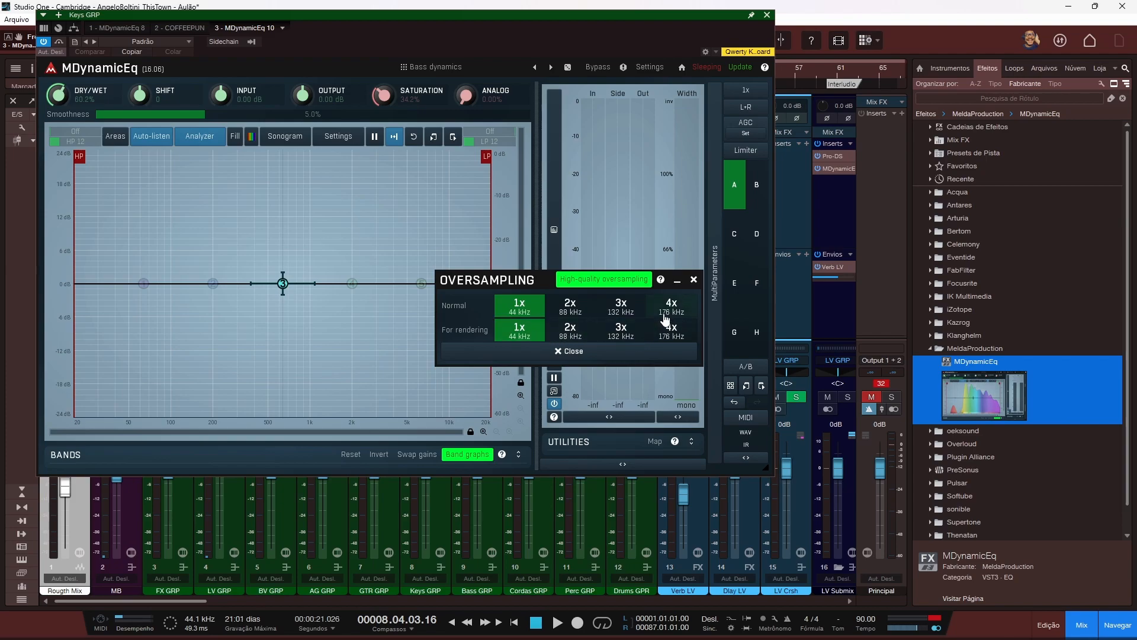
left_click(625, 351)
Step: Activate ambisonics support and review the channel processing modes from Left + Right to Surround
left_click(756, 111)
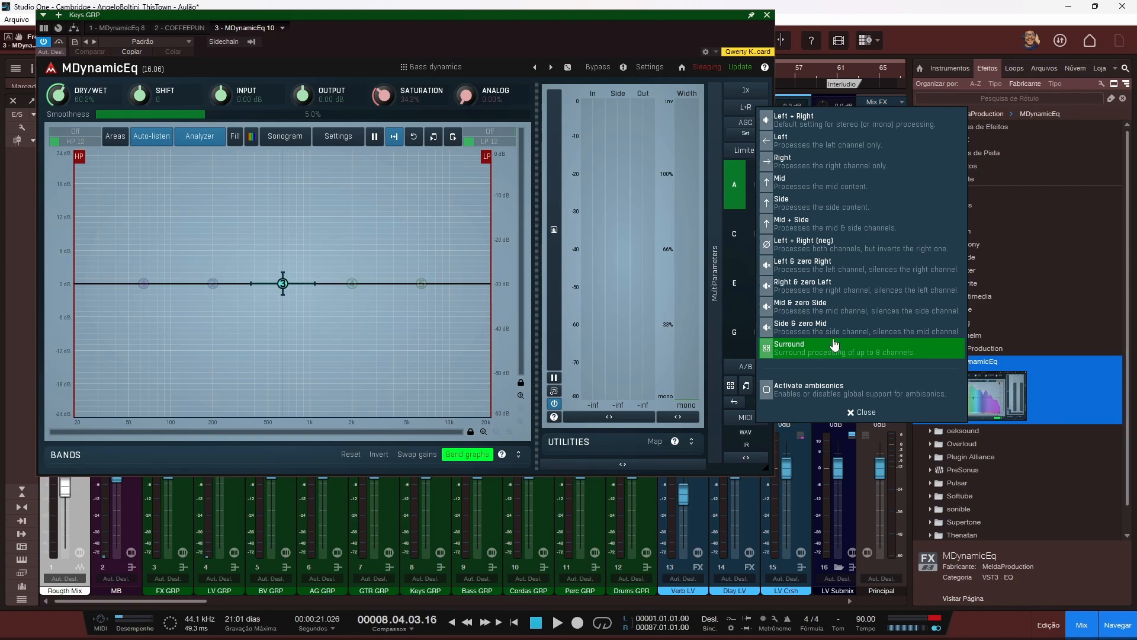
left_click(841, 392)
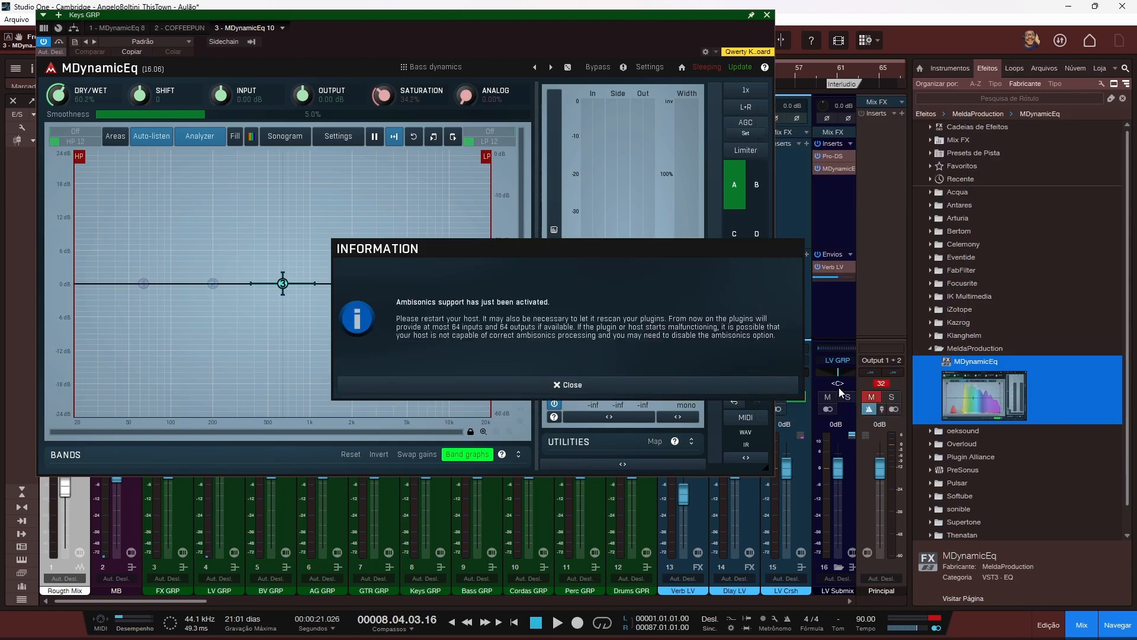
left_click(597, 385)
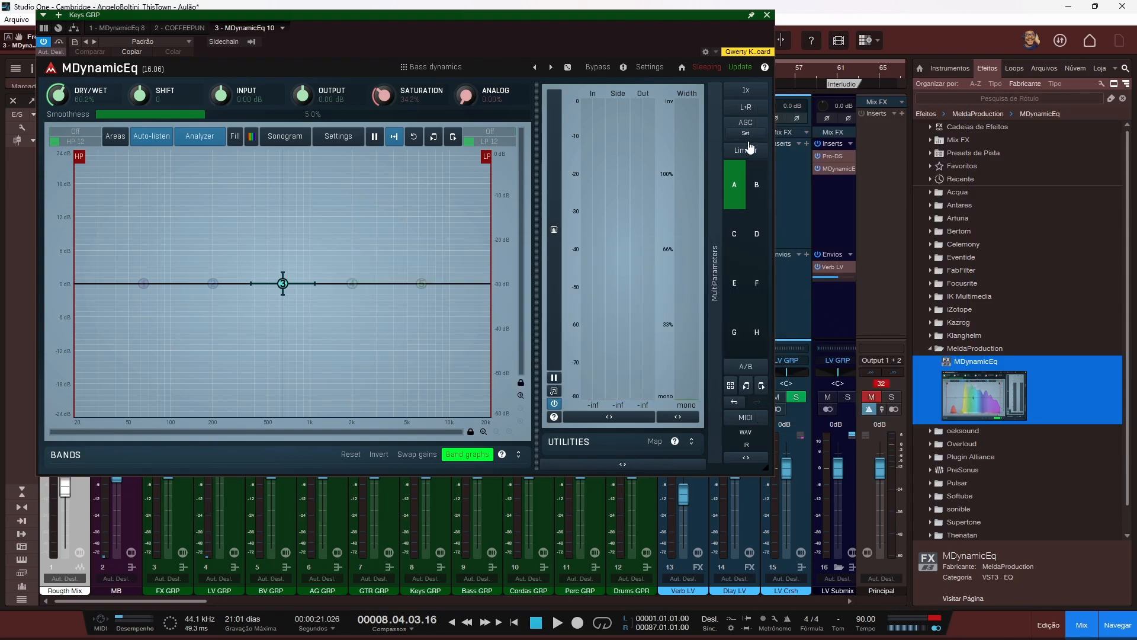
left_click(747, 107)
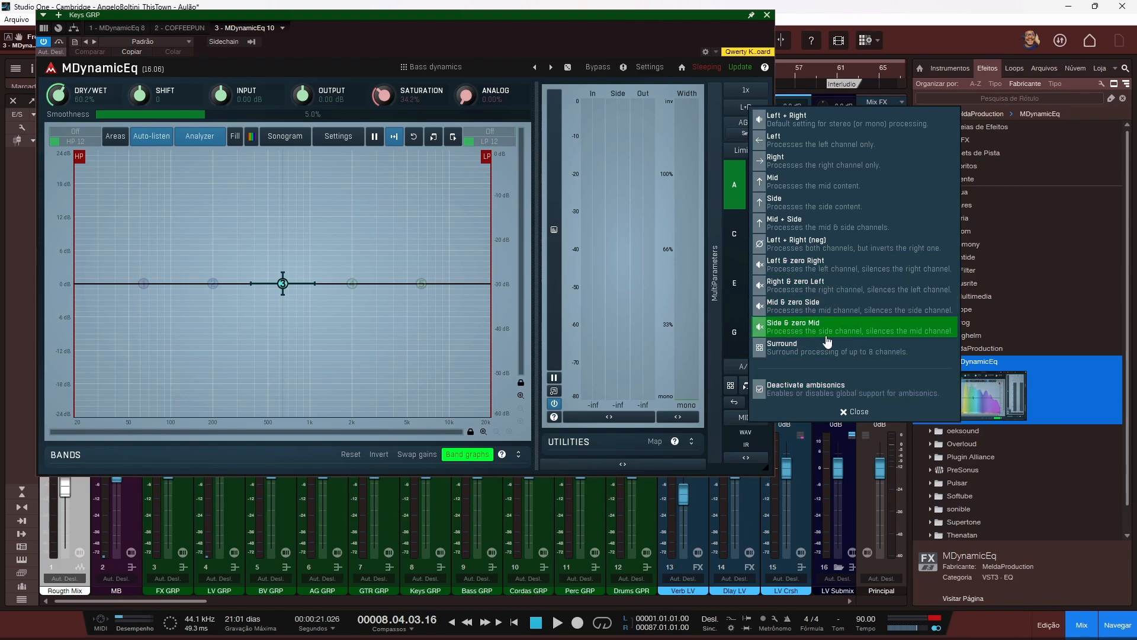
left_click(858, 412)
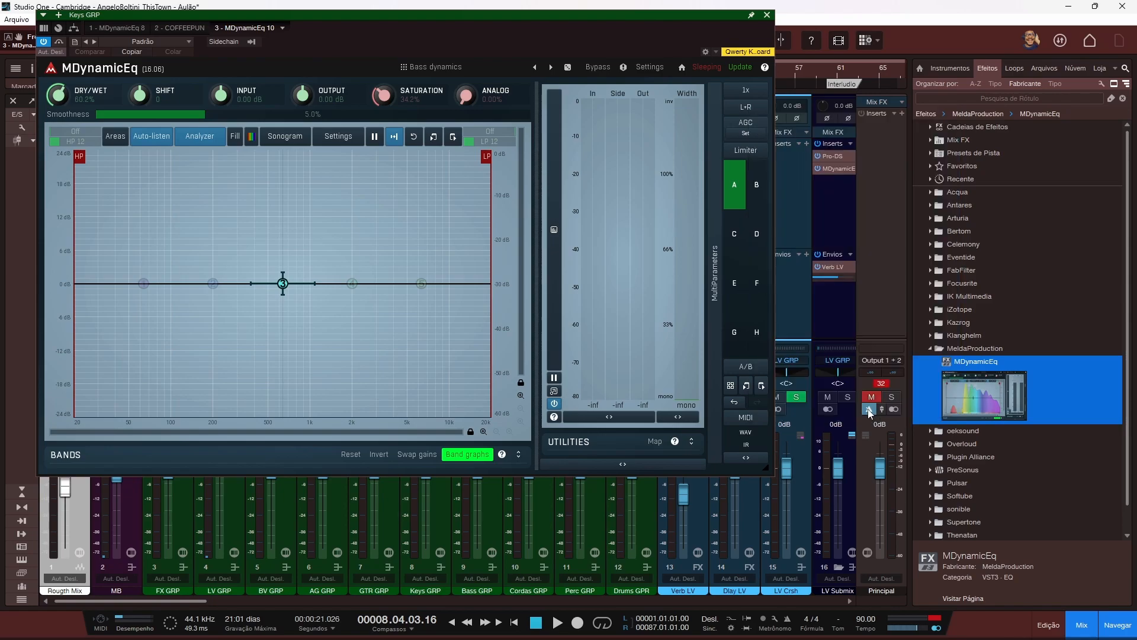
Step: Toggle AGC, boost band 3 to about 18 dB near 450 Hz, and enable band 4 with about -10 dB near 2.5 kHz
left_click(749, 126)
left_click(749, 126)
left_click_drag(283, 283, 262, 180)
double_click(275, 228)
double_click(276, 228)
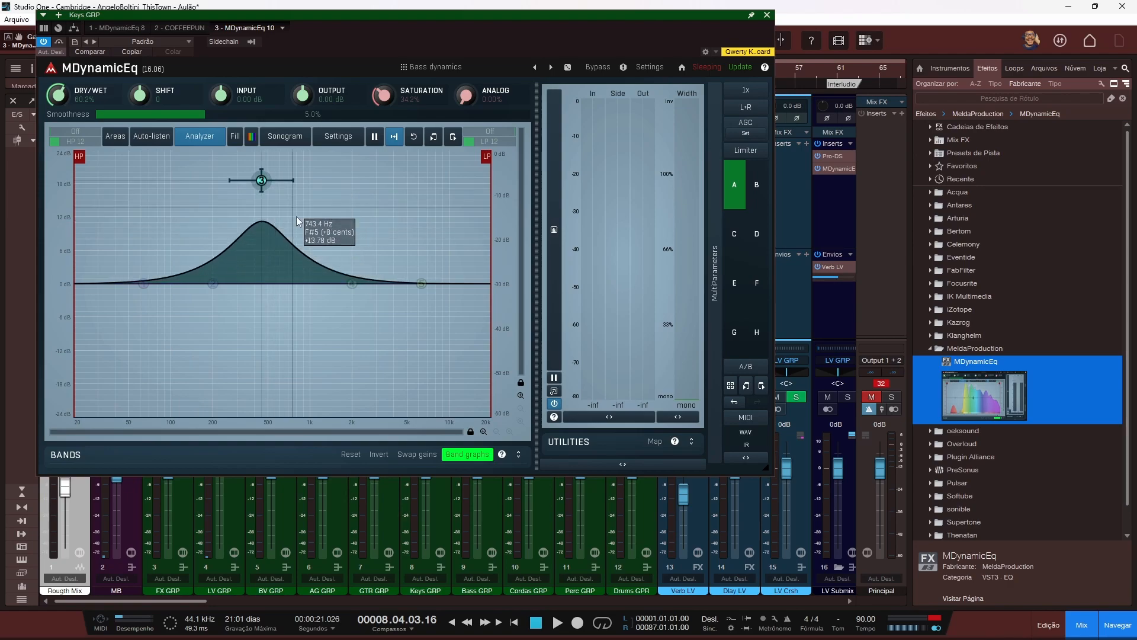
double_click(352, 284)
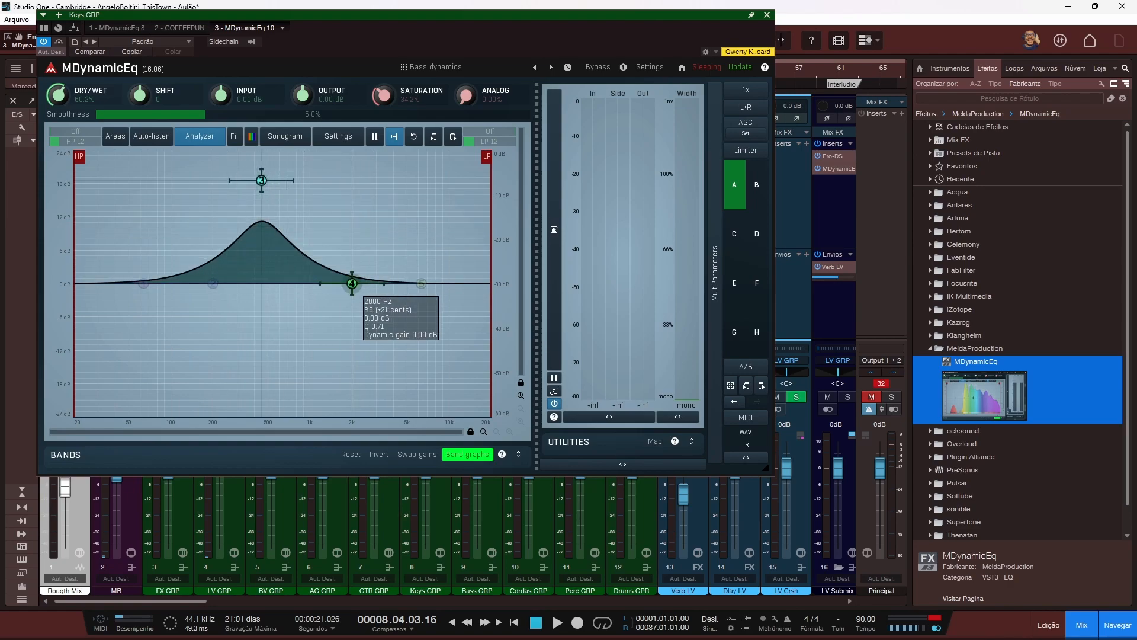
left_click_drag(351, 284, 365, 341)
Step: Switch AGC and the limiter on and off in turn, and move band 3 to about 22 dB near 200 Hz
left_click(750, 126)
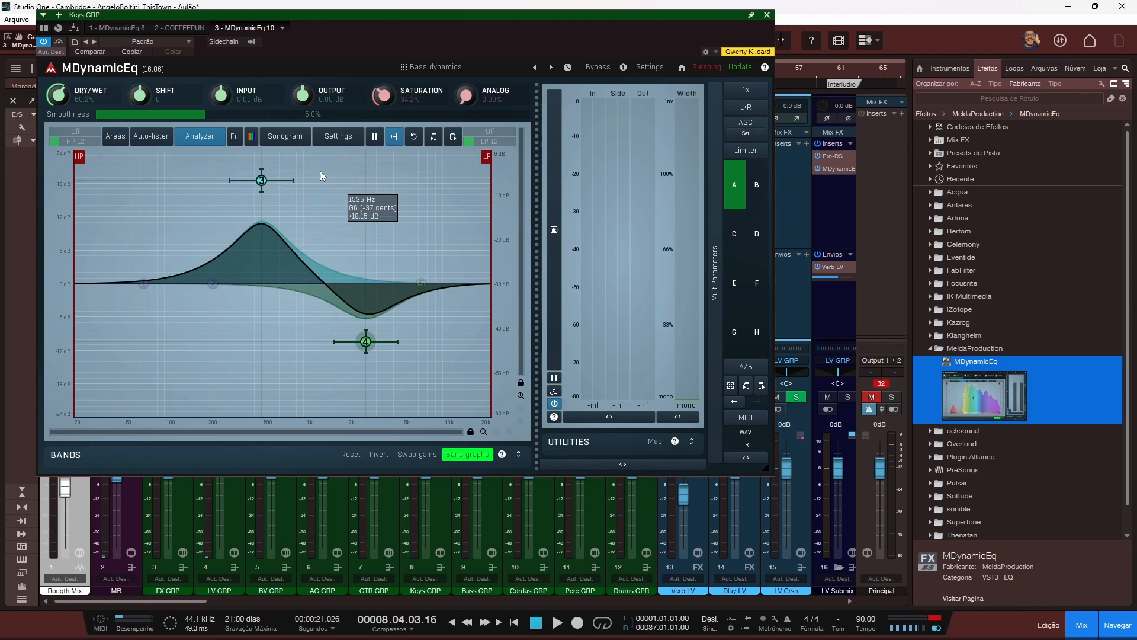
left_click(745, 125)
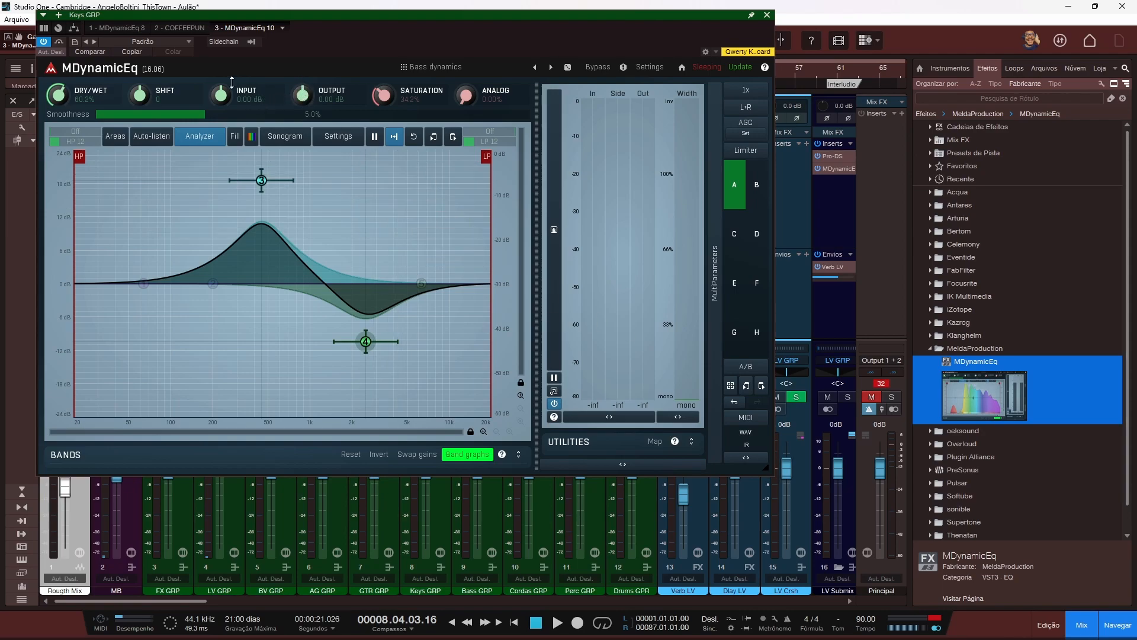
left_click_drag(262, 180, 217, 161)
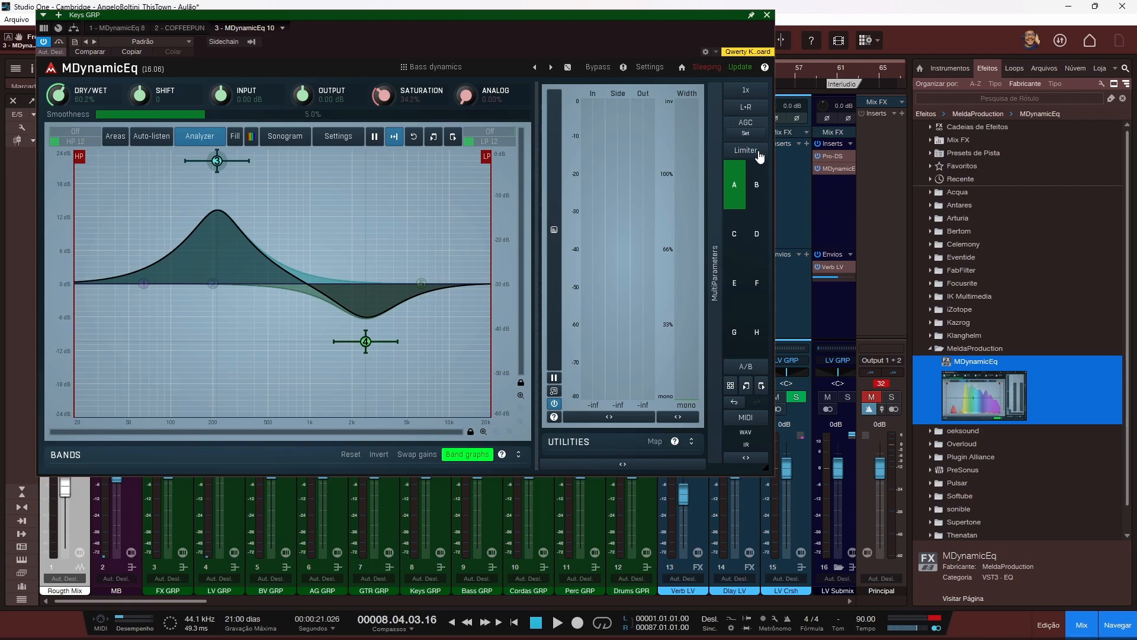
left_click(759, 155)
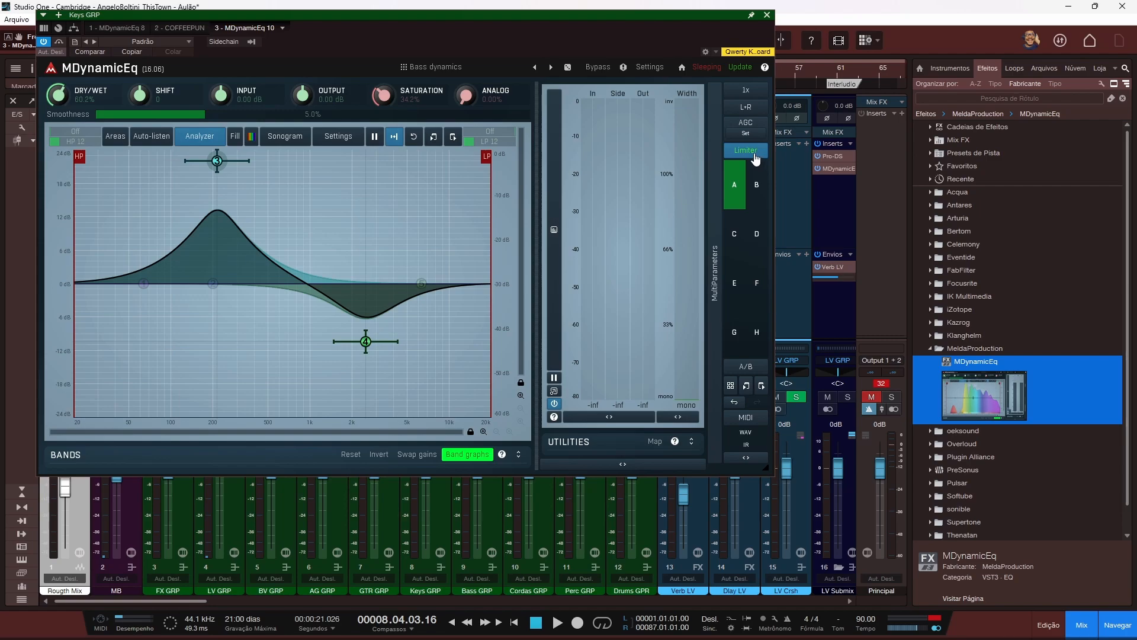
left_click(756, 157)
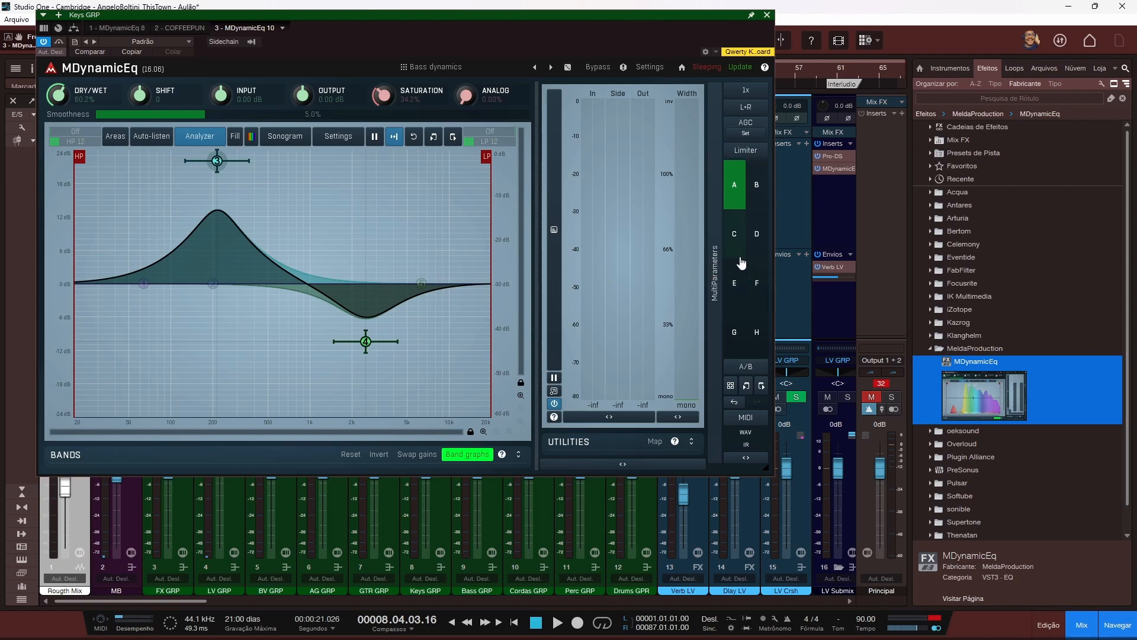
Step: Step through setting slots A to D, and in slot B cut band 3 to about -8 dB and boost band 2 to about 11 dB
left_click(756, 190)
left_click(738, 194)
left_click(760, 195)
left_click(740, 238)
left_click(763, 239)
left_click(740, 194)
left_click(761, 193)
left_click_drag(279, 282, 282, 326)
left_click_drag(212, 283, 180, 224)
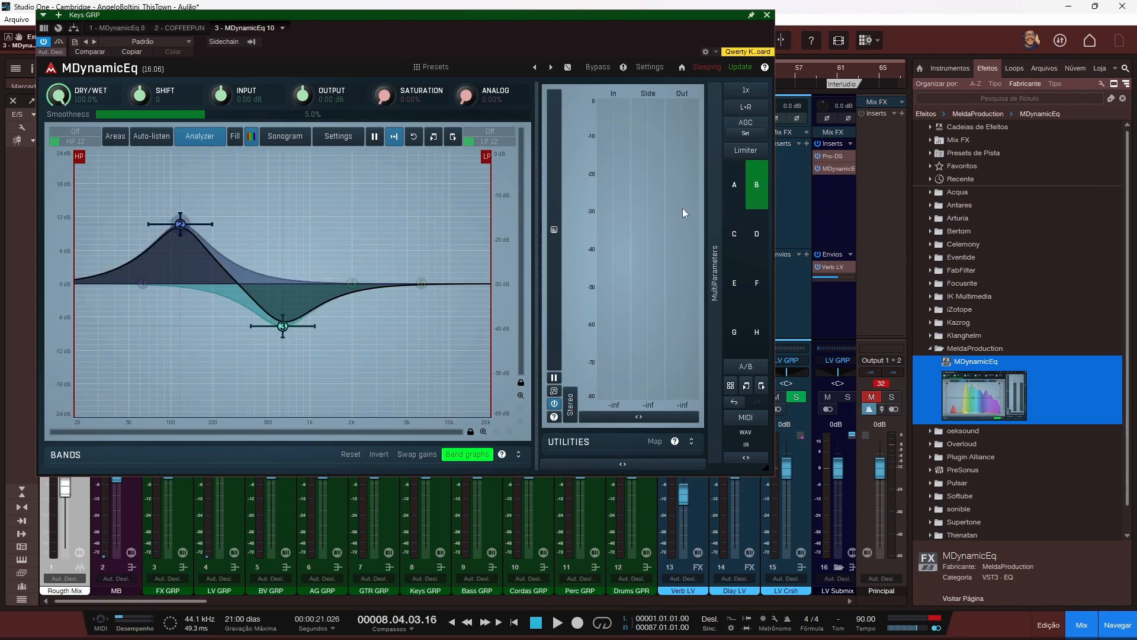
Step: Compare the equalizer curves of slots A and B by selecting them alternately and with the A/B switch
left_click(735, 196)
left_click(760, 196)
left_click(736, 196)
left_click(759, 196)
left_click(727, 198)
left_click(752, 199)
left_click(747, 367)
left_click(748, 367)
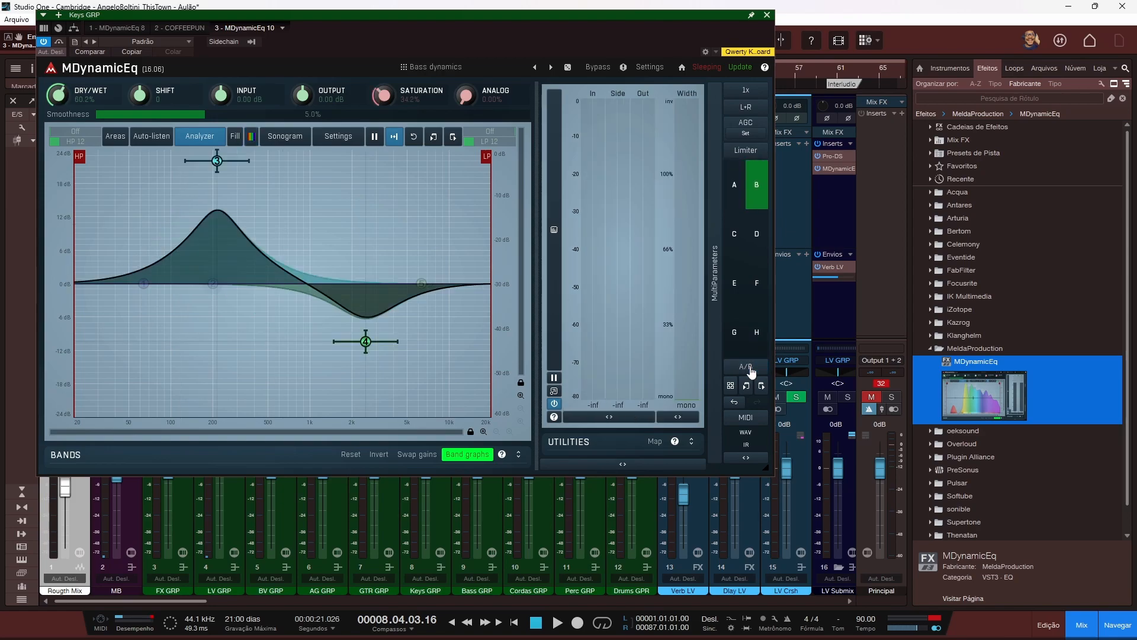
left_click(748, 368)
left_click(751, 372)
left_click(751, 371)
left_click(752, 372)
left_click(751, 371)
left_click(751, 372)
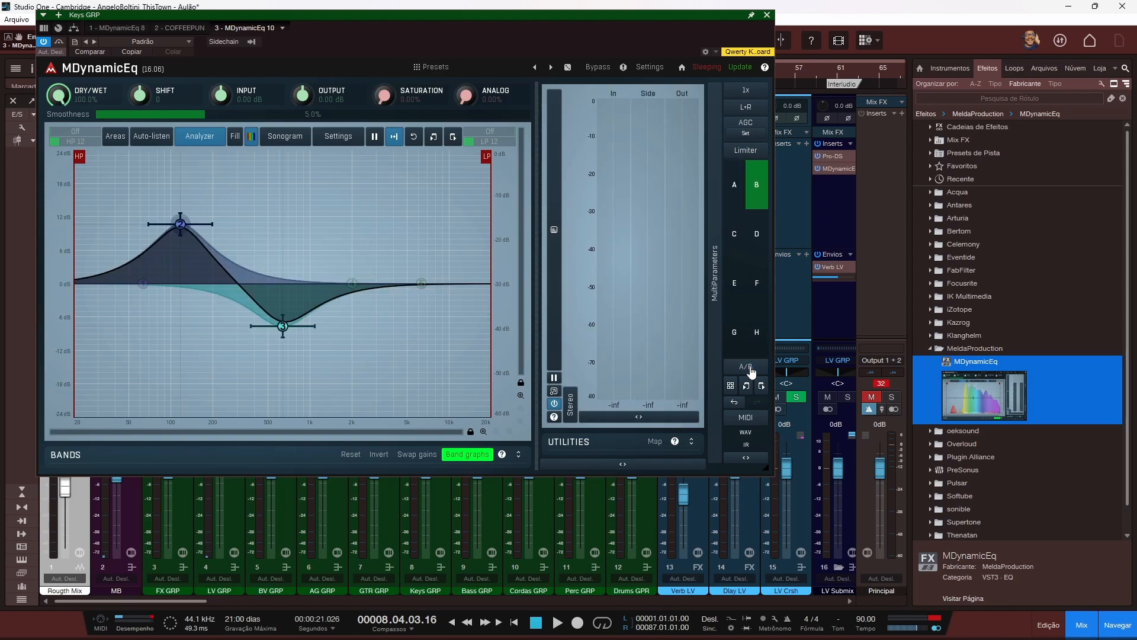
Step: Select slot A and slot D and alternate between them, and return to slot B for another A/B comparison
left_click(740, 191)
left_click(757, 240)
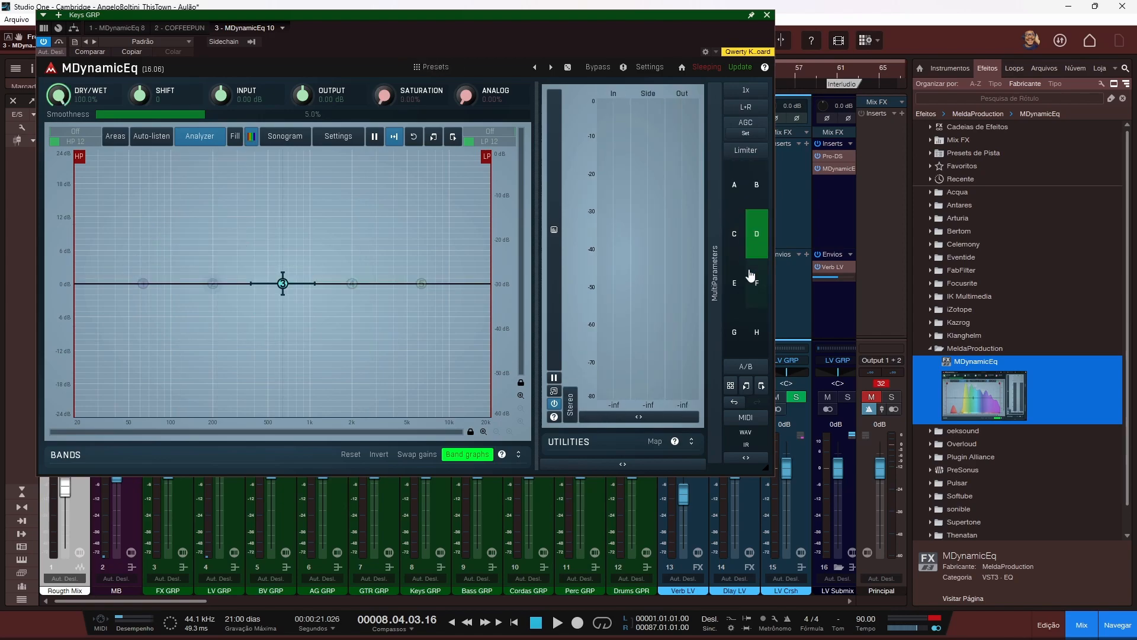
left_click(763, 372)
left_click(764, 372)
left_click(763, 372)
left_click(764, 372)
left_click(764, 372)
left_click(756, 192)
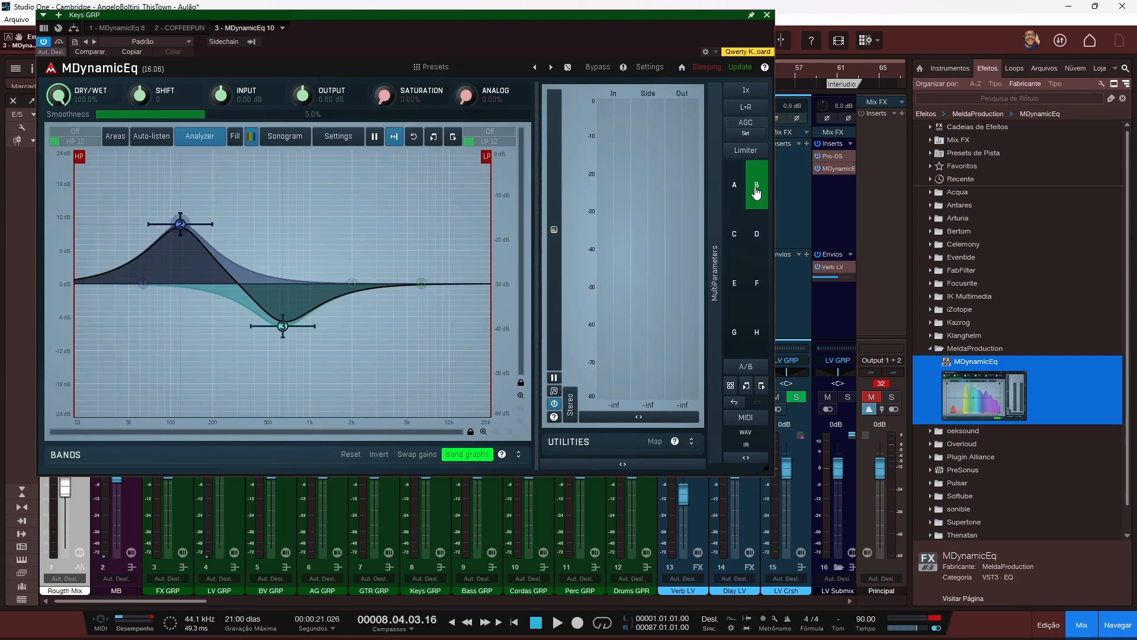
left_click(757, 369)
left_click(758, 369)
left_click(758, 369)
left_click(758, 369)
left_click(757, 369)
left_click(758, 369)
Step: Try ABCD morphing from slot B towards slot A, and close it without applying
left_click(734, 386)
left_click_drag(589, 226, 574, 145)
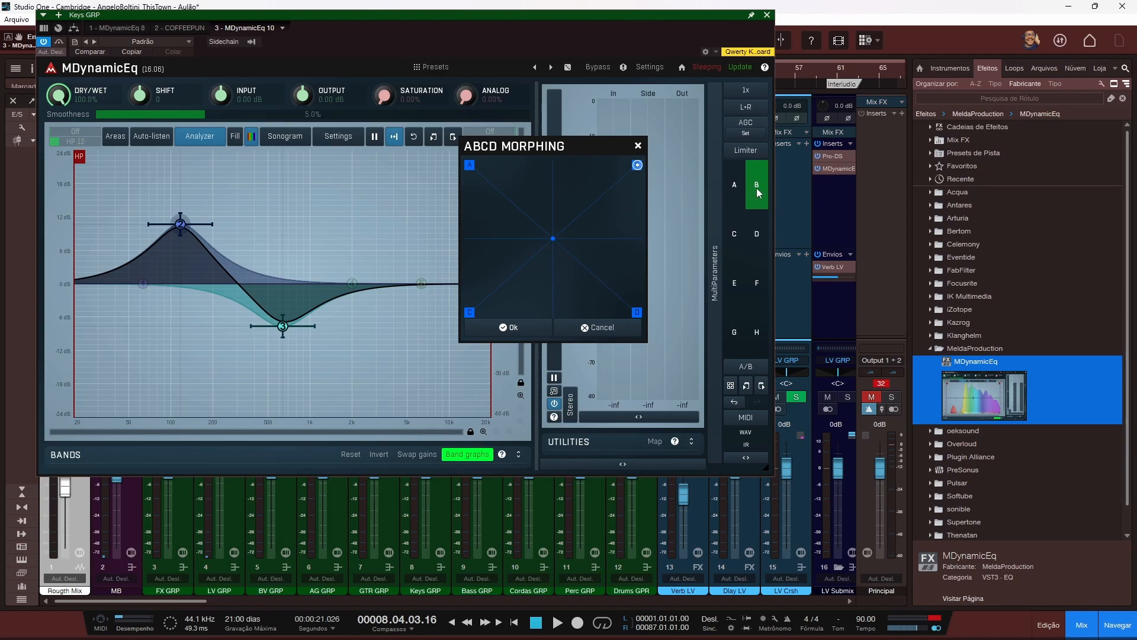
left_click_drag(638, 165, 469, 165)
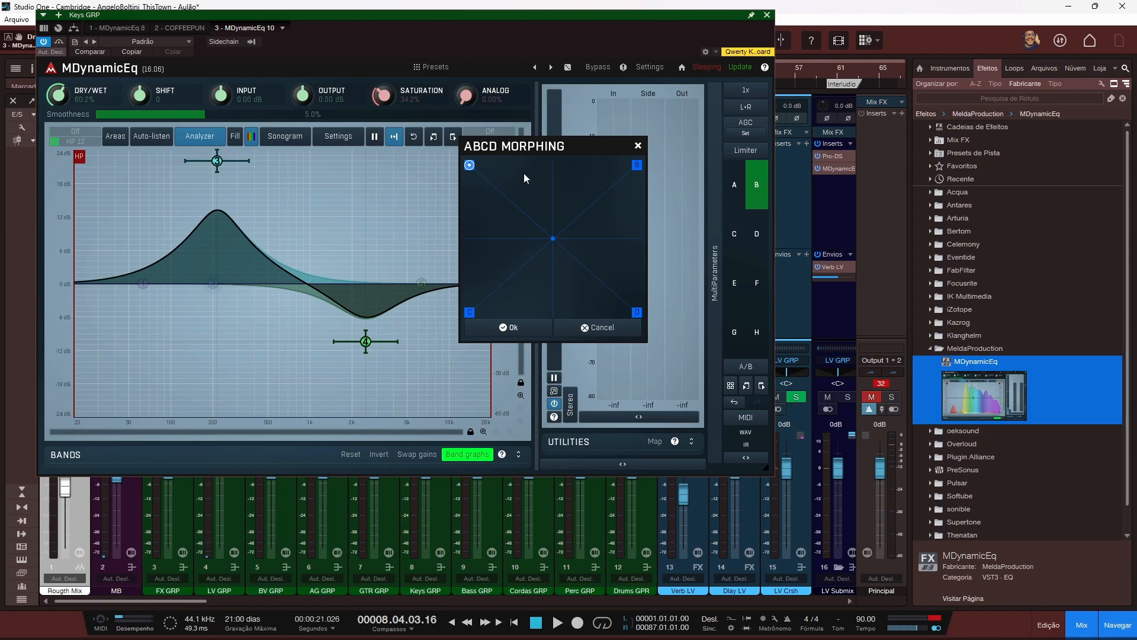
mouse_move(470, 164)
left_mouse_down()
mouse_move(536, 187)
mouse_move(626, 176)
mouse_move(510, 272)
mouse_move(512, 298)
mouse_move(599, 243)
mouse_move(617, 249)
mouse_move(478, 195)
mouse_move(628, 146)
mouse_move(586, 174)
mouse_move(480, 200)
mouse_move(506, 188)
mouse_move(469, 165)
left_mouse_up()
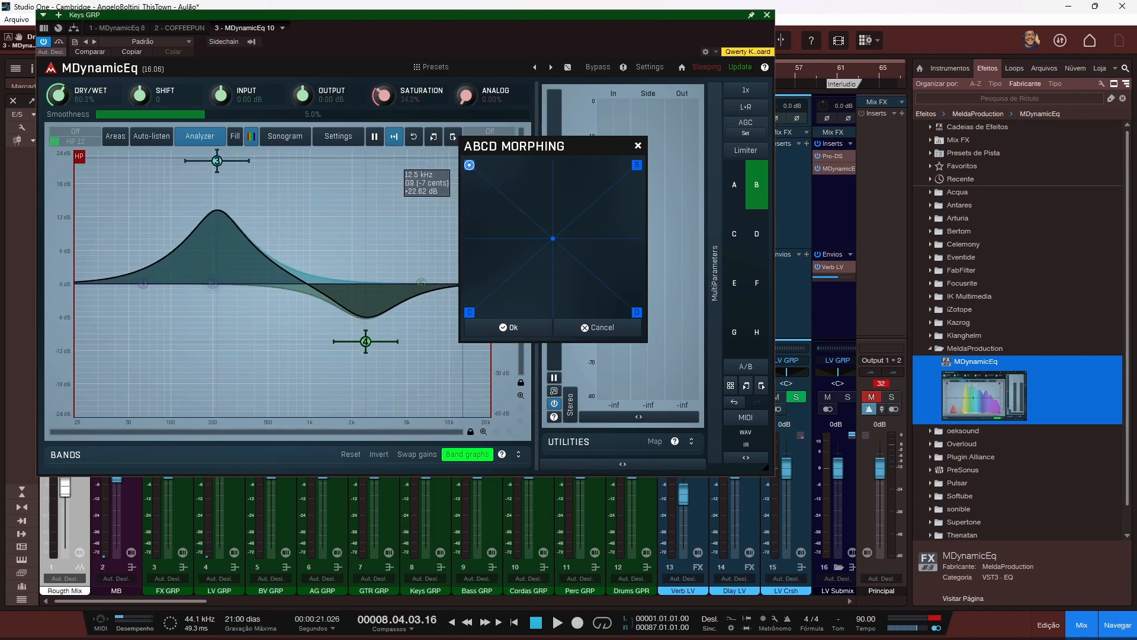
left_click(638, 145)
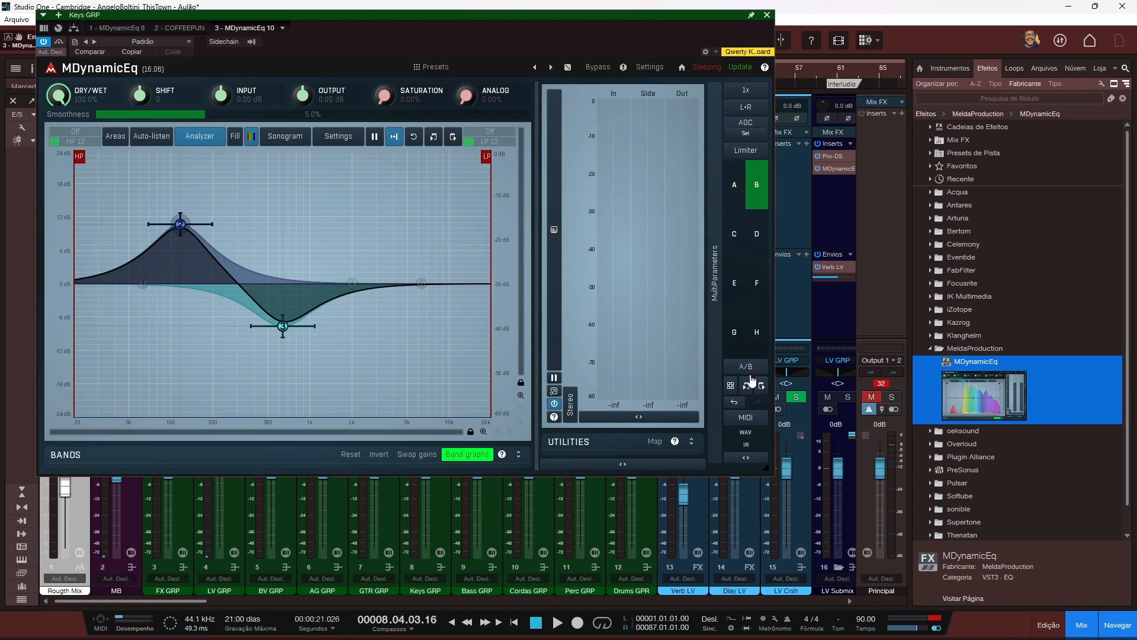
Step: Try pasting settings into slot F, and compare slot F with slot B
left_click(756, 285)
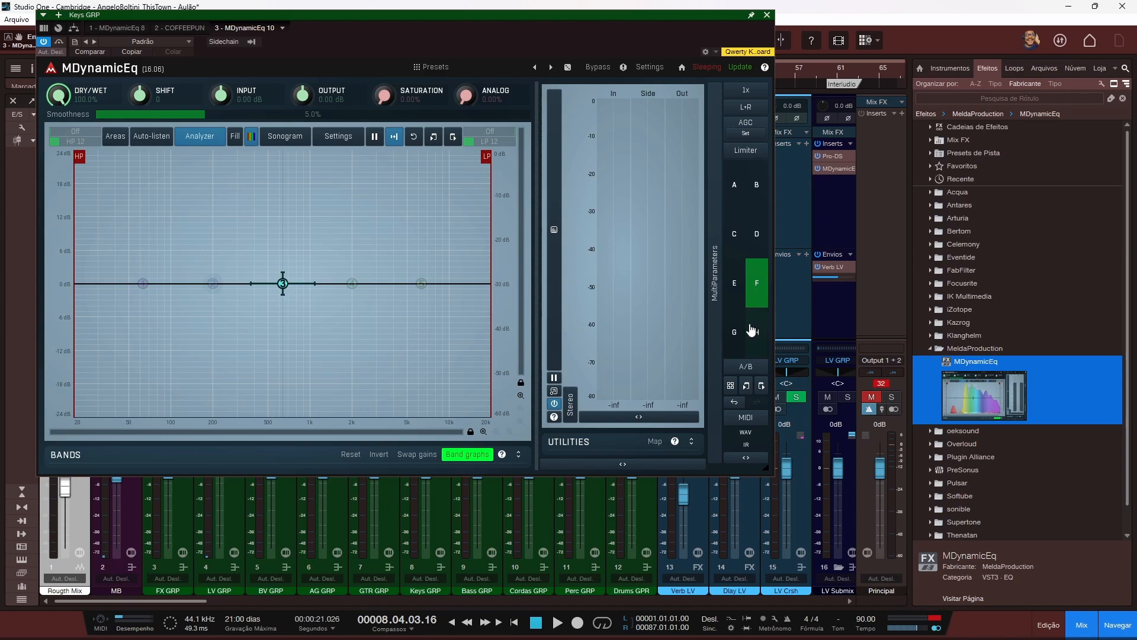
left_click(762, 387)
left_click(761, 200)
left_click(755, 290)
left_click(751, 196)
Step: Undo and redo the last change in slot B
left_click(736, 403)
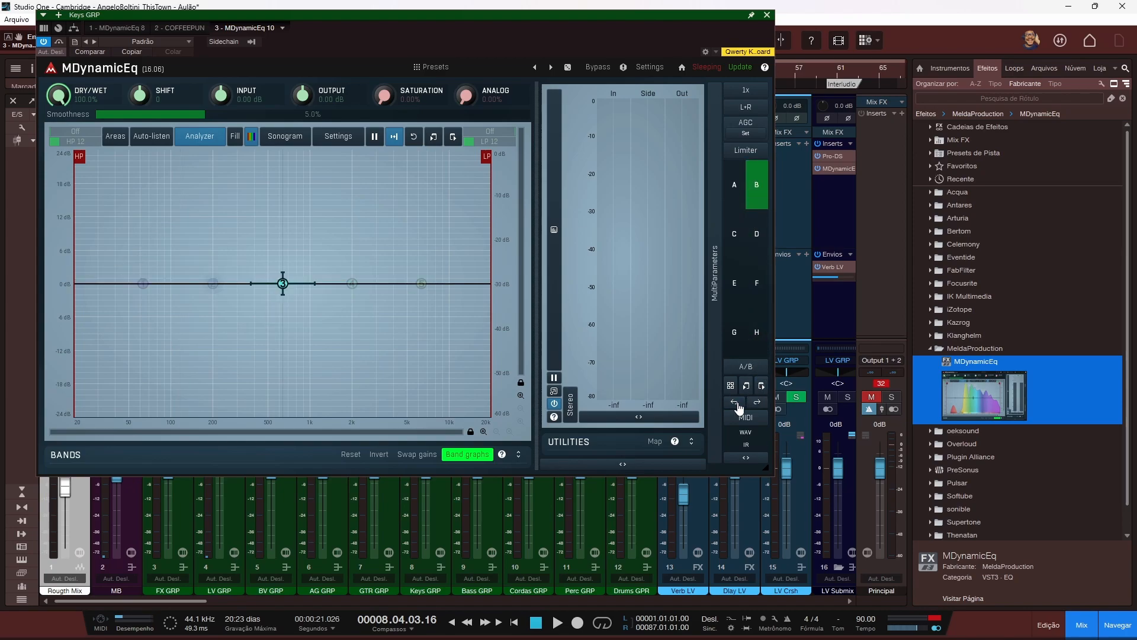
left_click(757, 403)
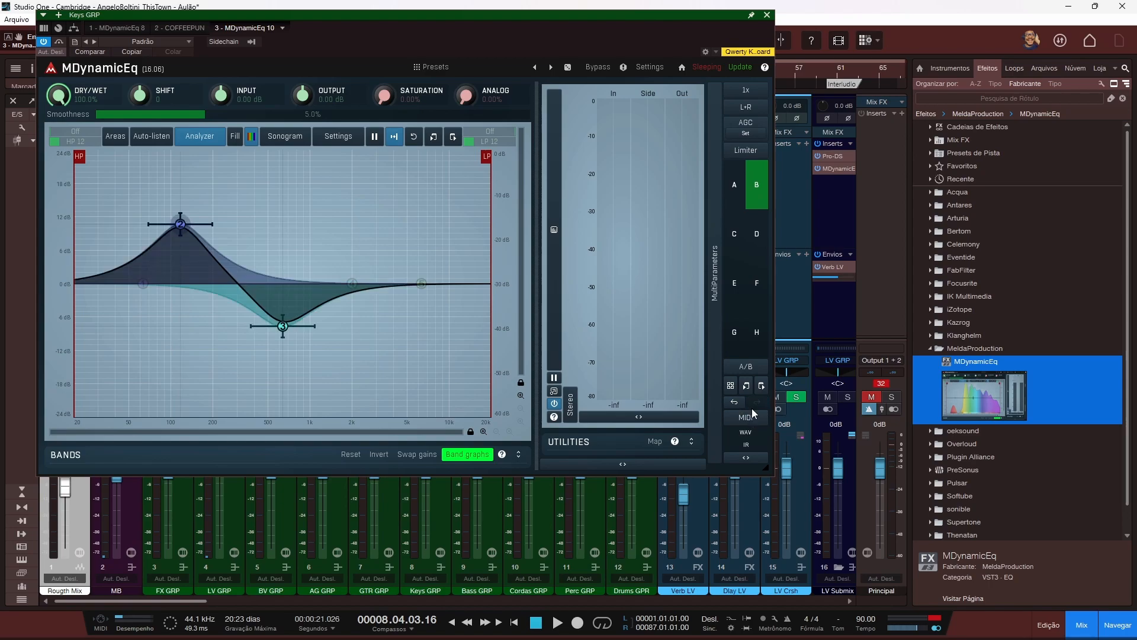
Step: Review the main controller and note pages of the MIDI settings, and check the Process Audio Files browser without choosing a file
left_click(746, 419)
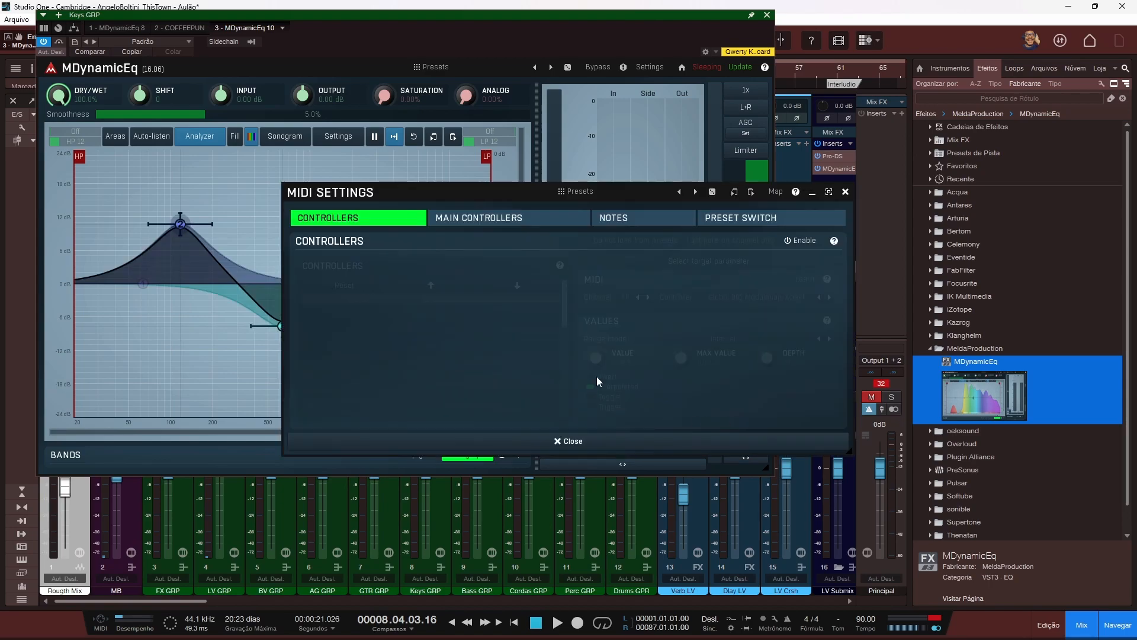
left_click(533, 227)
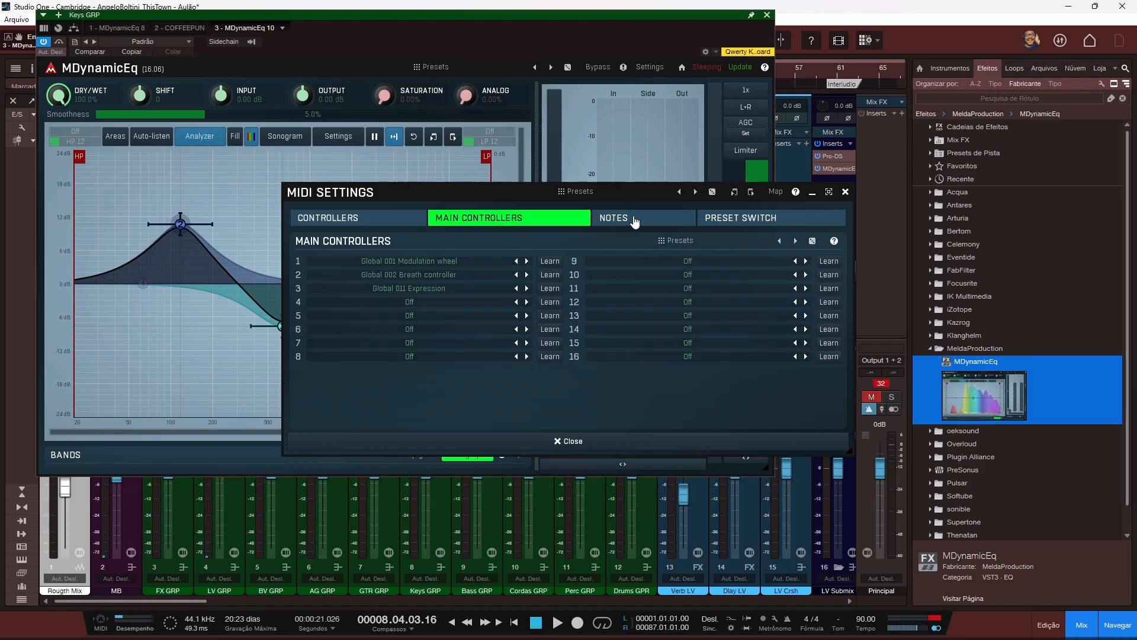
left_click(635, 221)
left_click(847, 192)
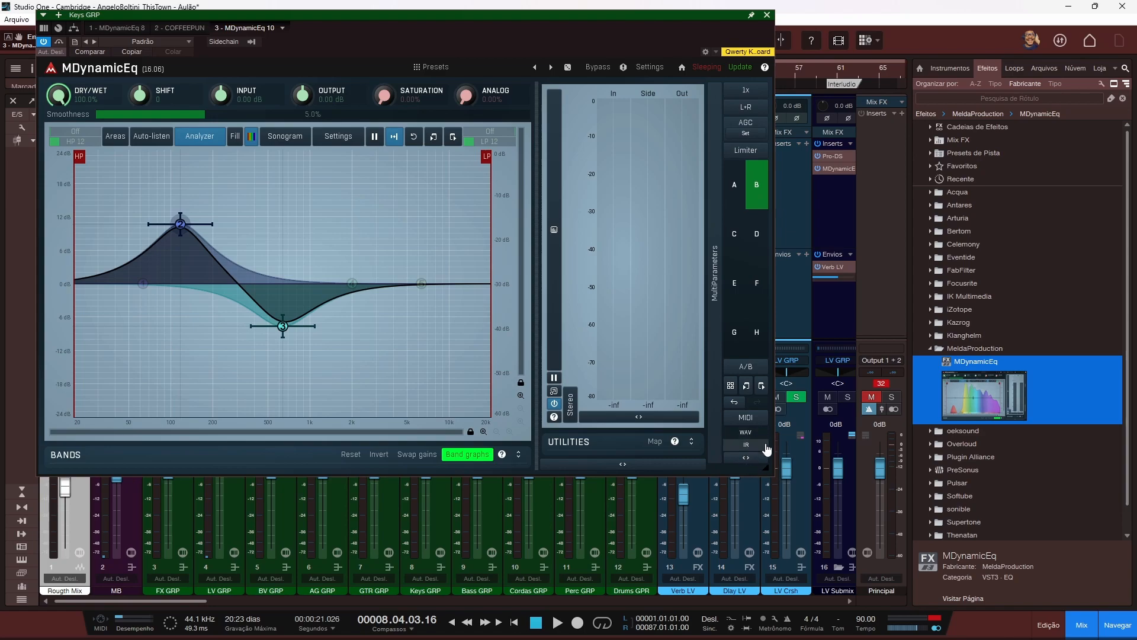
left_click(747, 432)
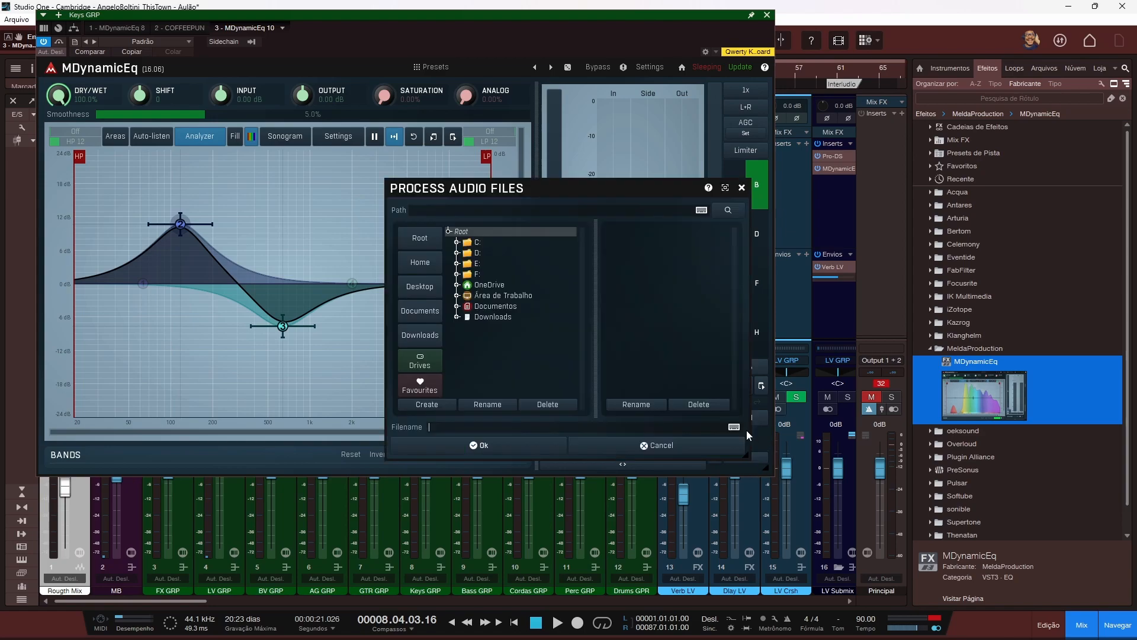
left_click(741, 188)
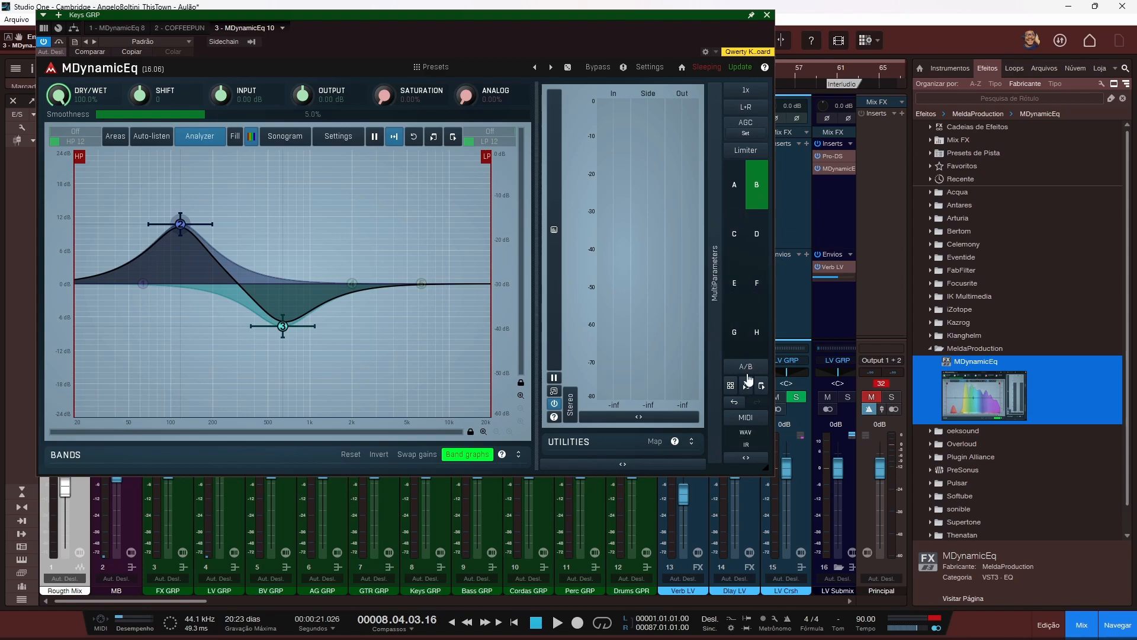
Step: Make the plug-in window taller, and collapse and expand the toolbar section to show how it folds away
left_click_drag(768, 480, 789, 546)
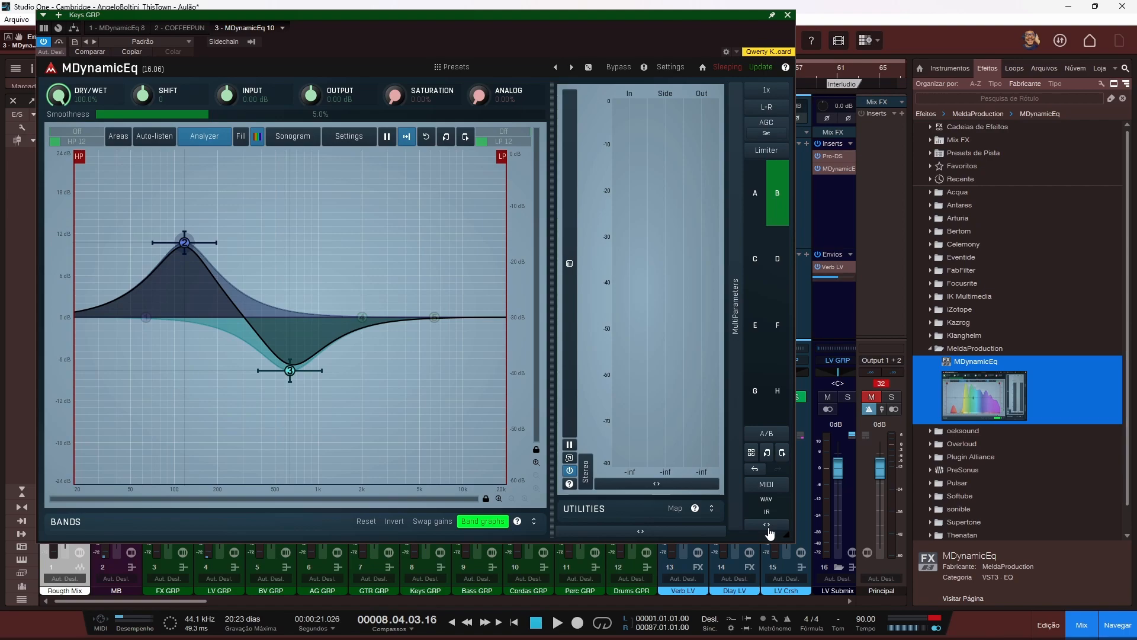
left_click(769, 525)
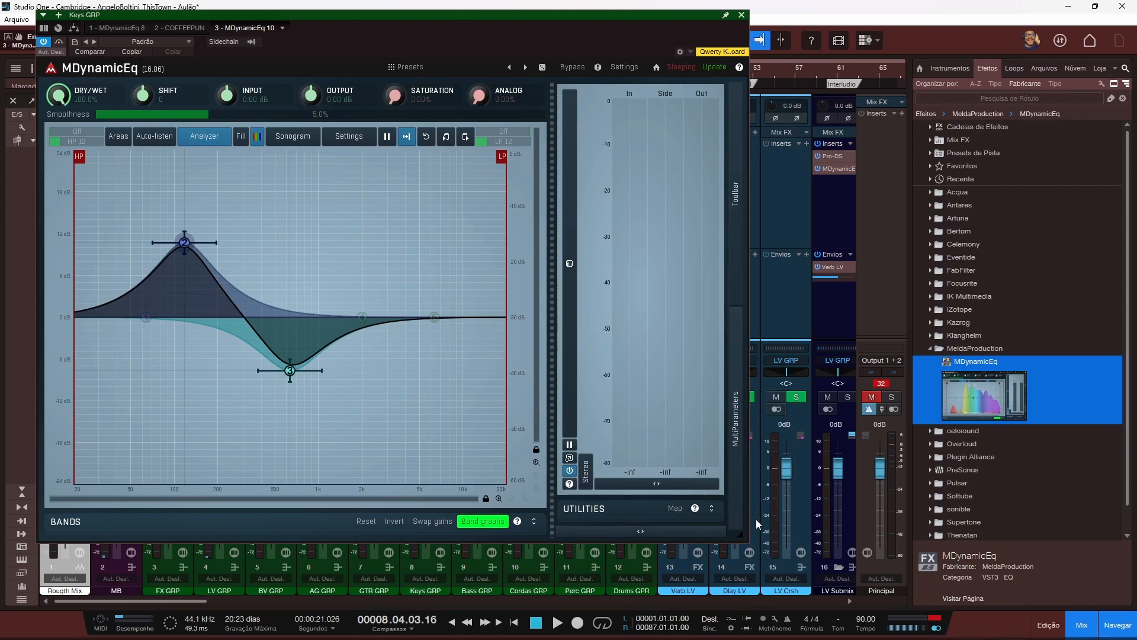
left_click(739, 247)
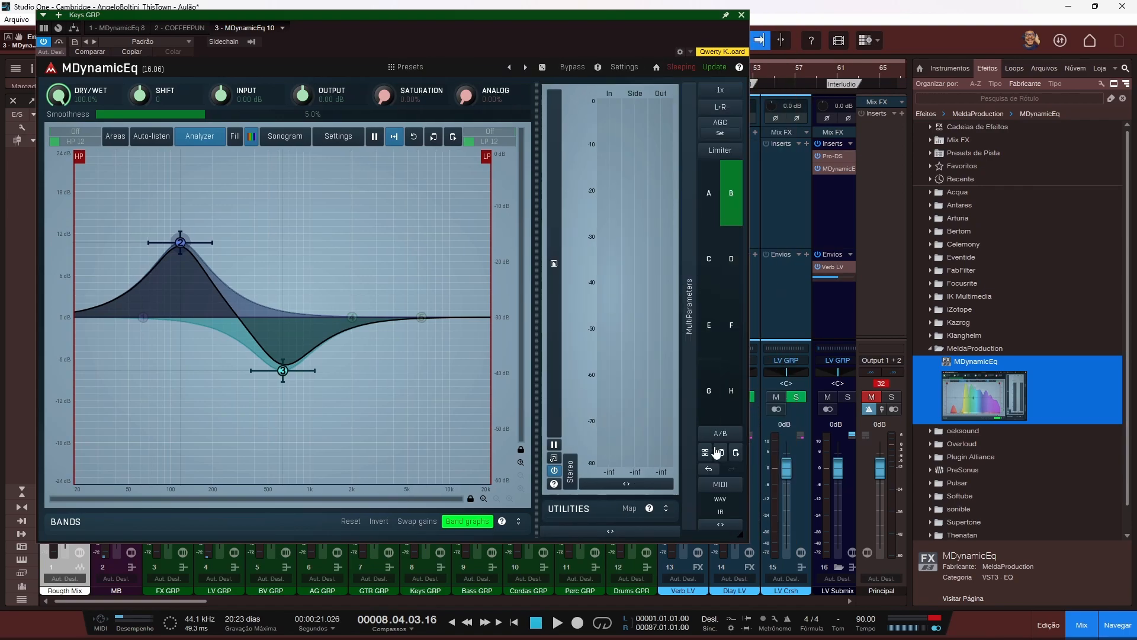
left_click(728, 529)
left_click(737, 251)
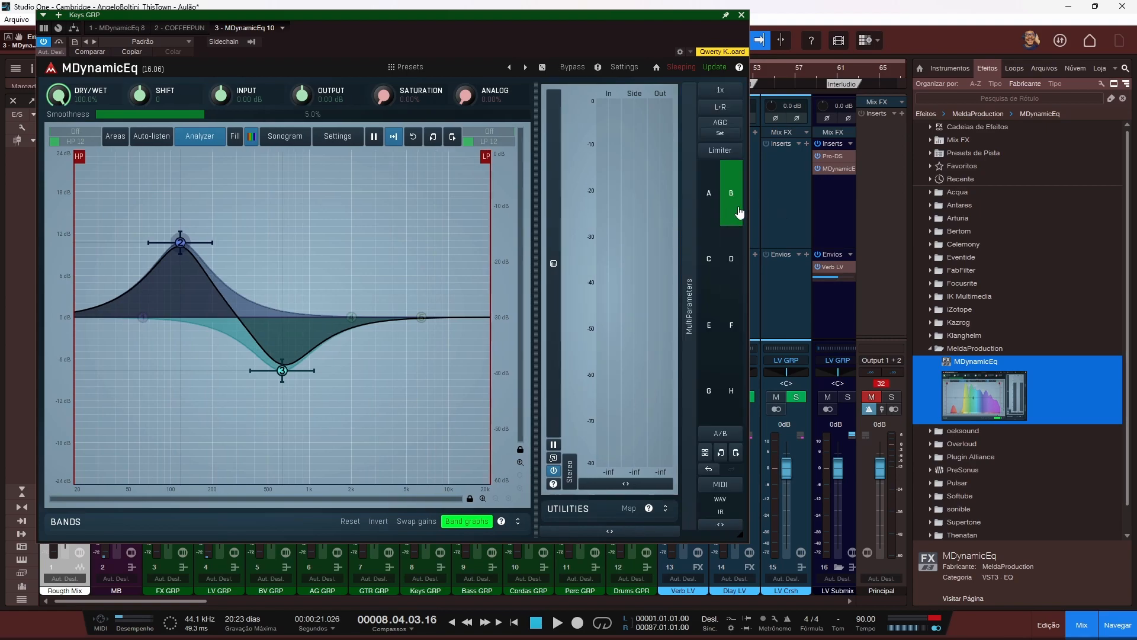
Step: Reset the equaliser bands in slot B and slot A, and collapse the toolbar section
left_click(350, 522)
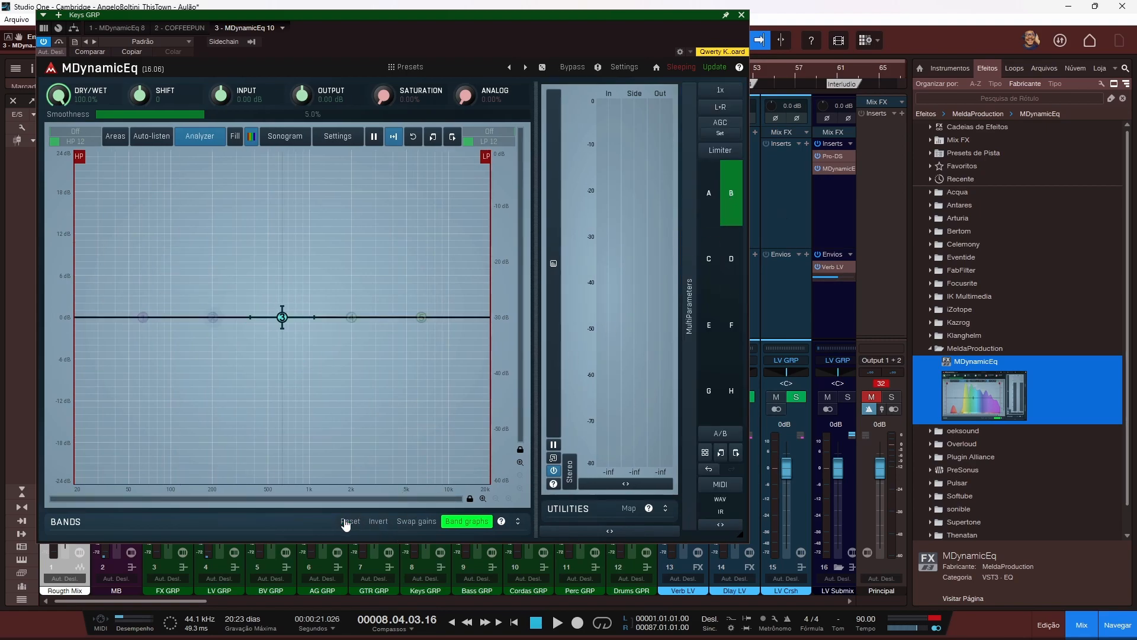
left_click(716, 212)
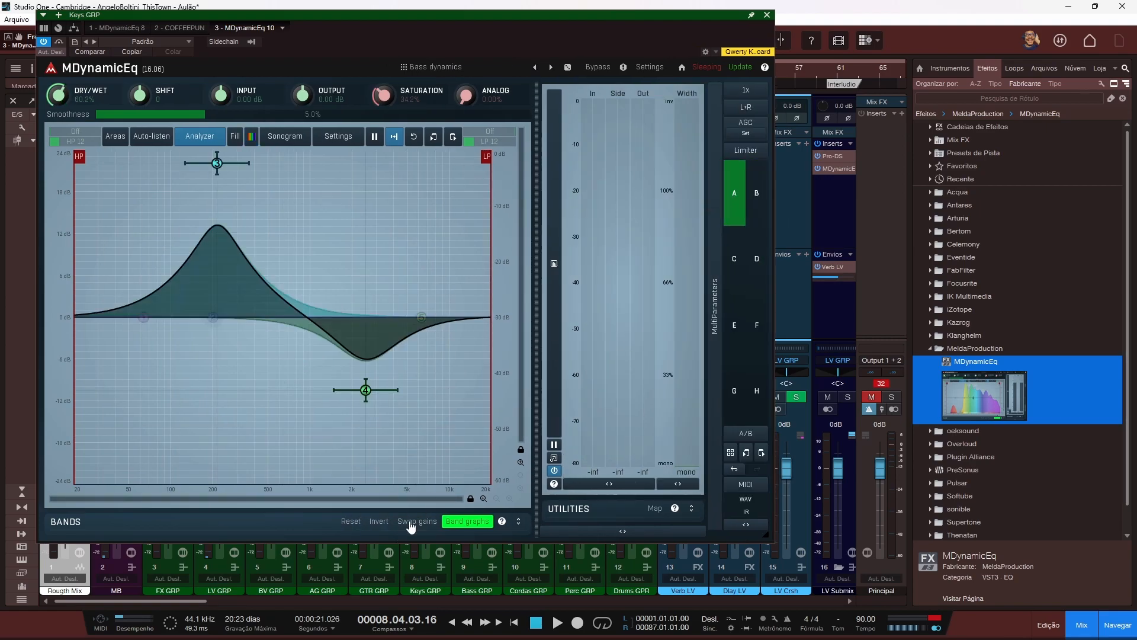
left_click(350, 521)
left_click(766, 362)
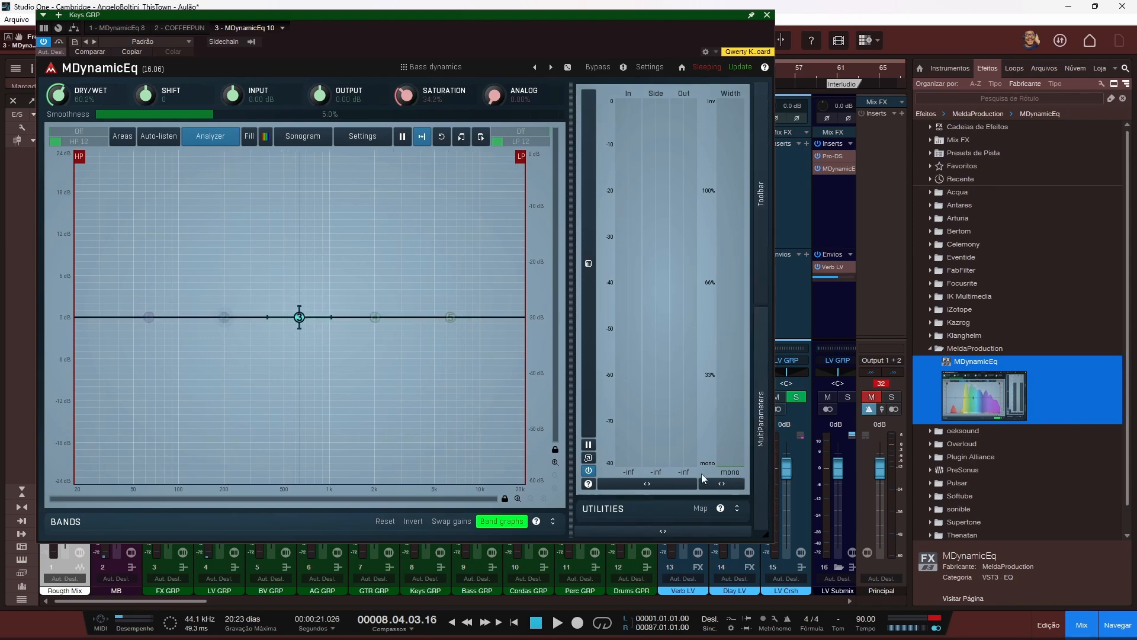
Step: Check the list of all current mappings and the Lock menu in the utilities section, and fold the utilities away
left_click(700, 508)
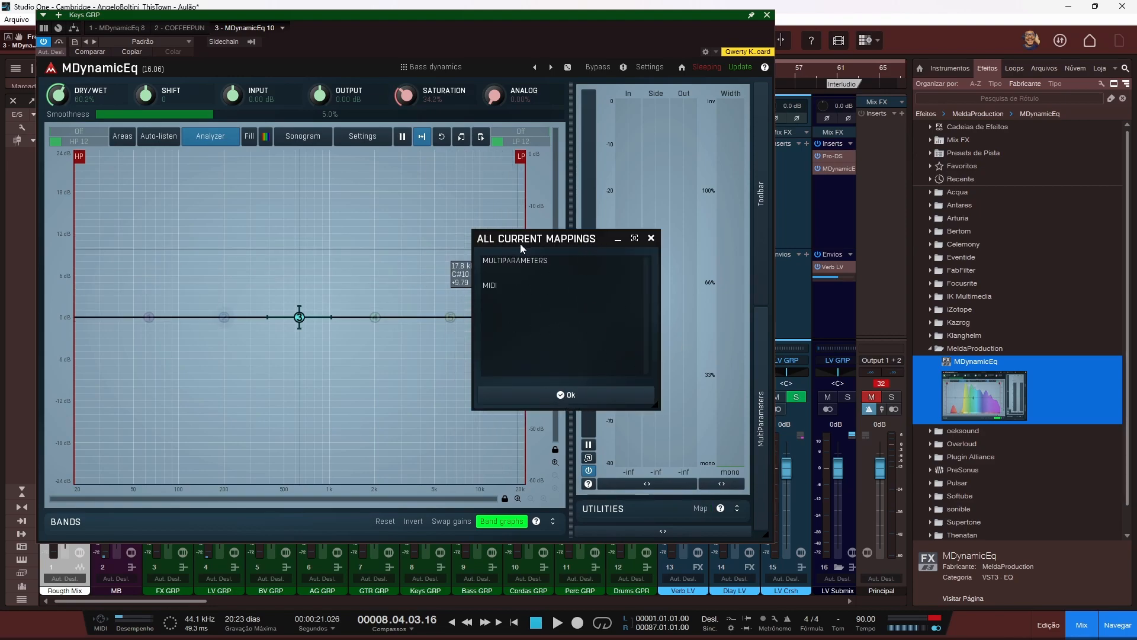
left_click(651, 239)
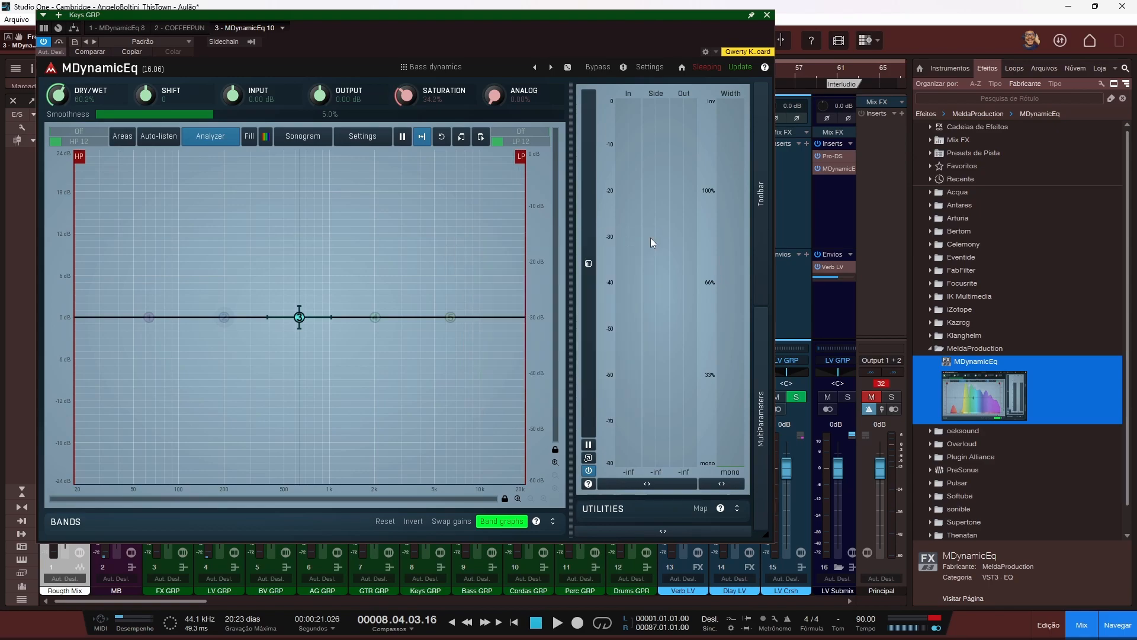
left_click(737, 508)
left_click(735, 508)
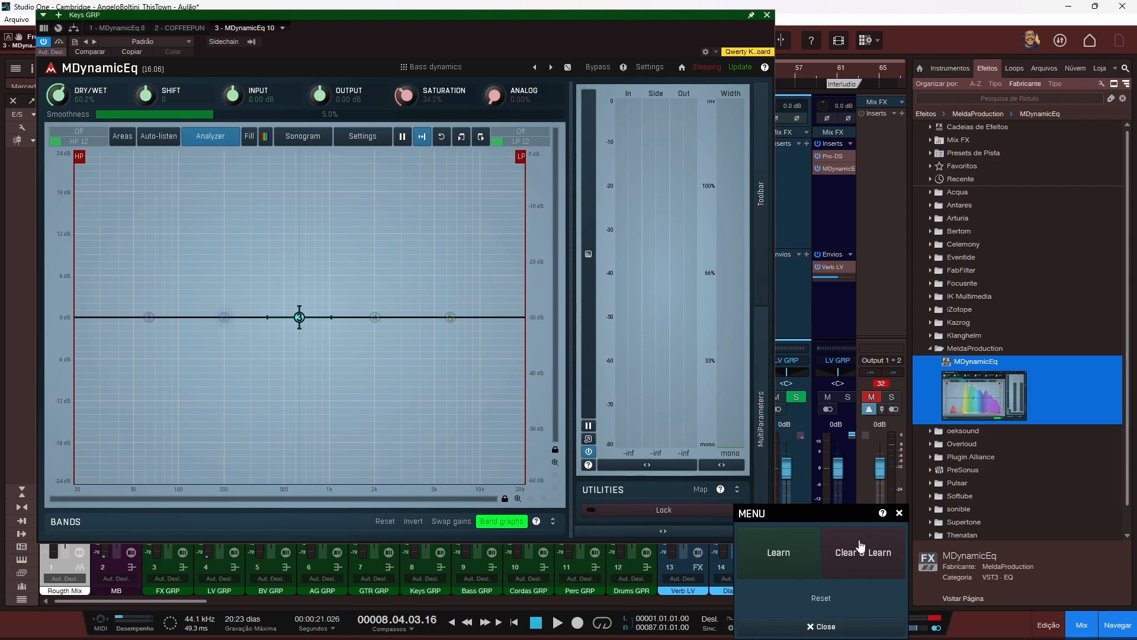
left_click(899, 514)
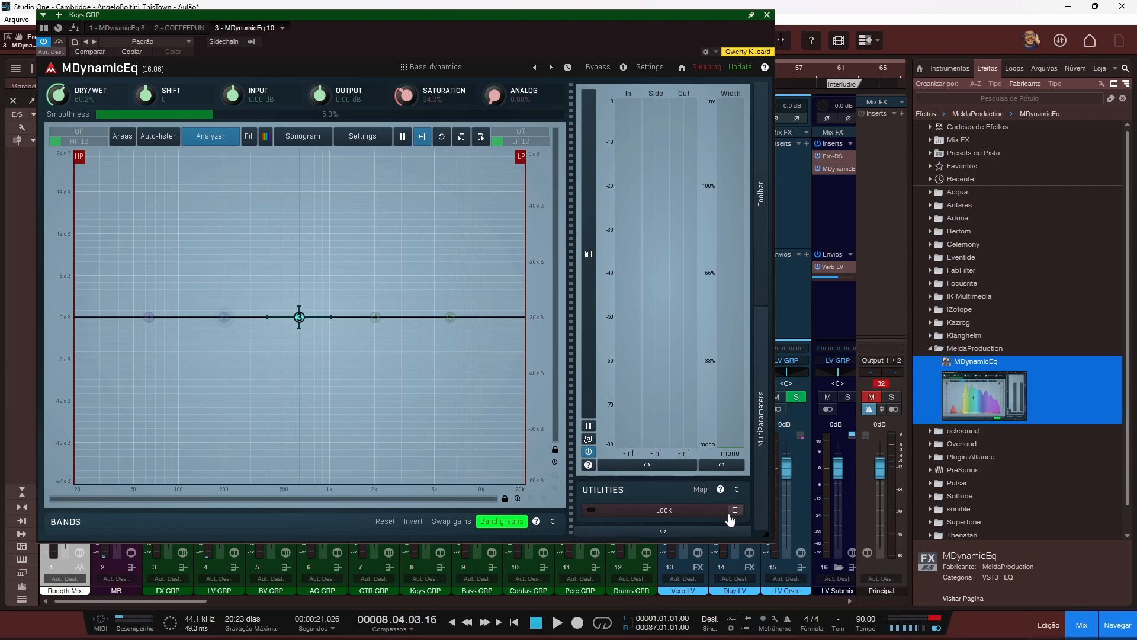
left_click(736, 490)
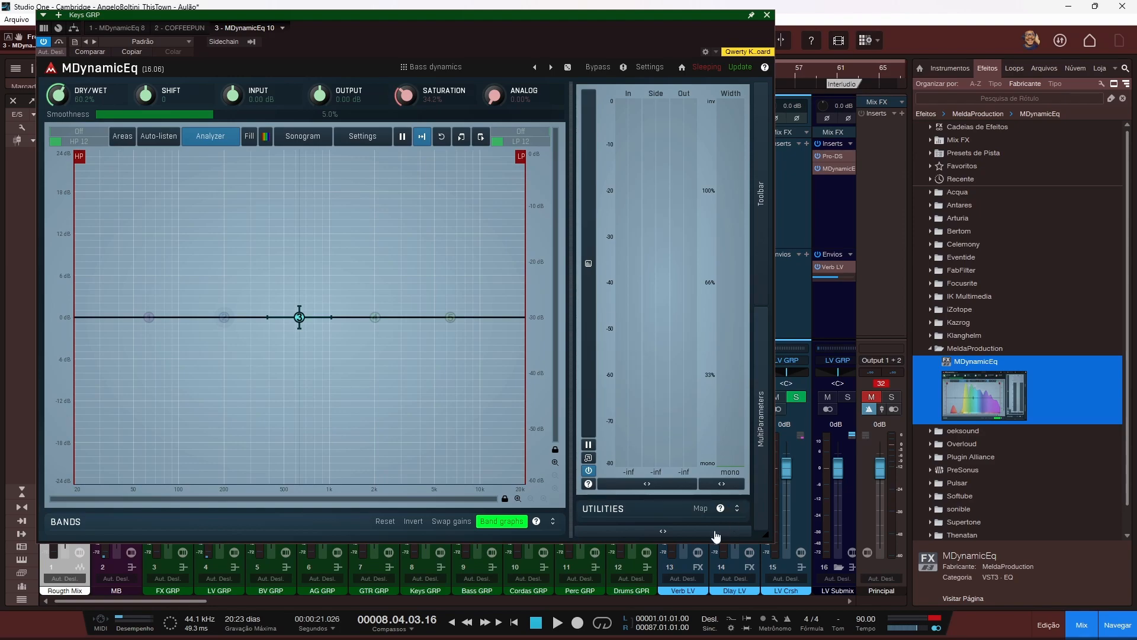
Step: Try hiding the meters and utilities section in favour of the toolbar, and restore the previous layout
left_click(676, 533)
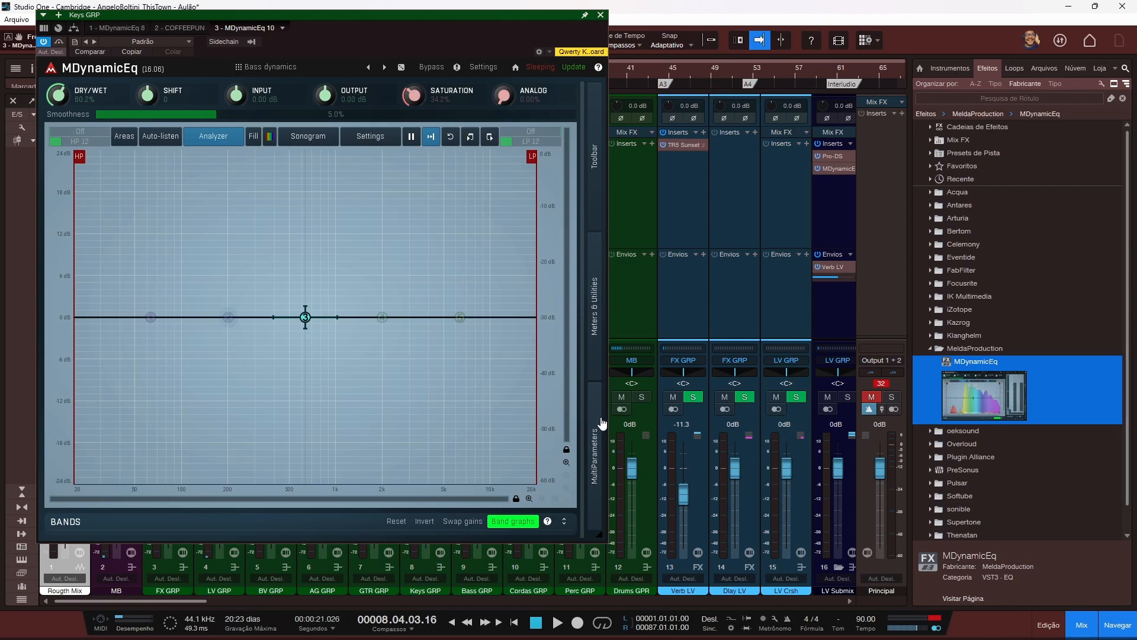
left_click(595, 189)
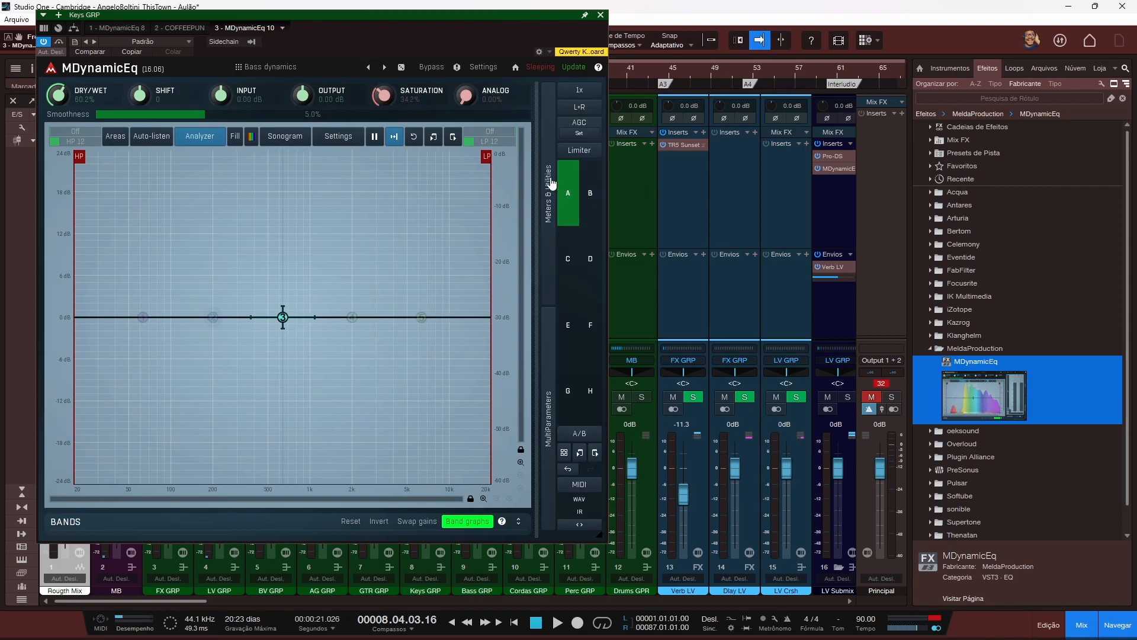
left_click(566, 521)
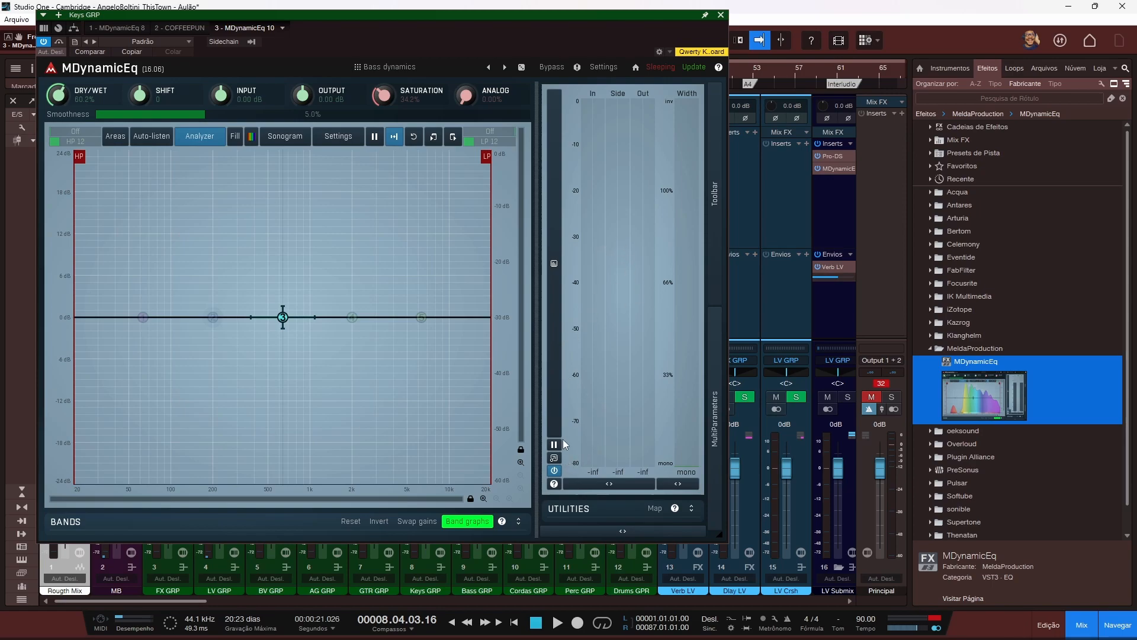
Step: Play the song with the meters switched to the time graph, and widen the plug-in window
key("space")
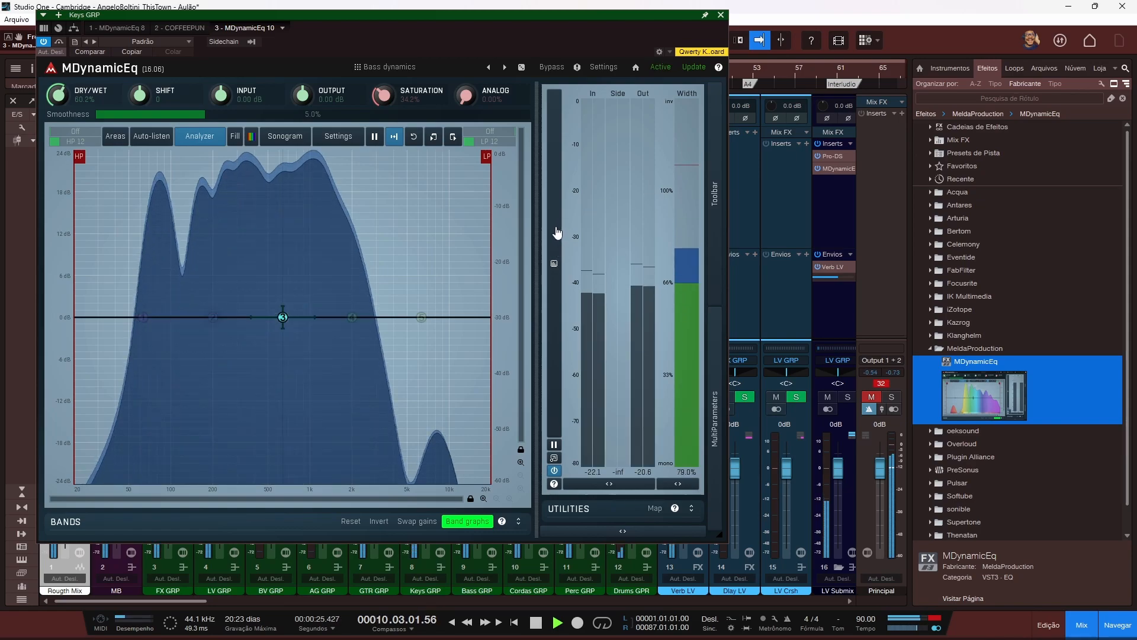
left_click(558, 232)
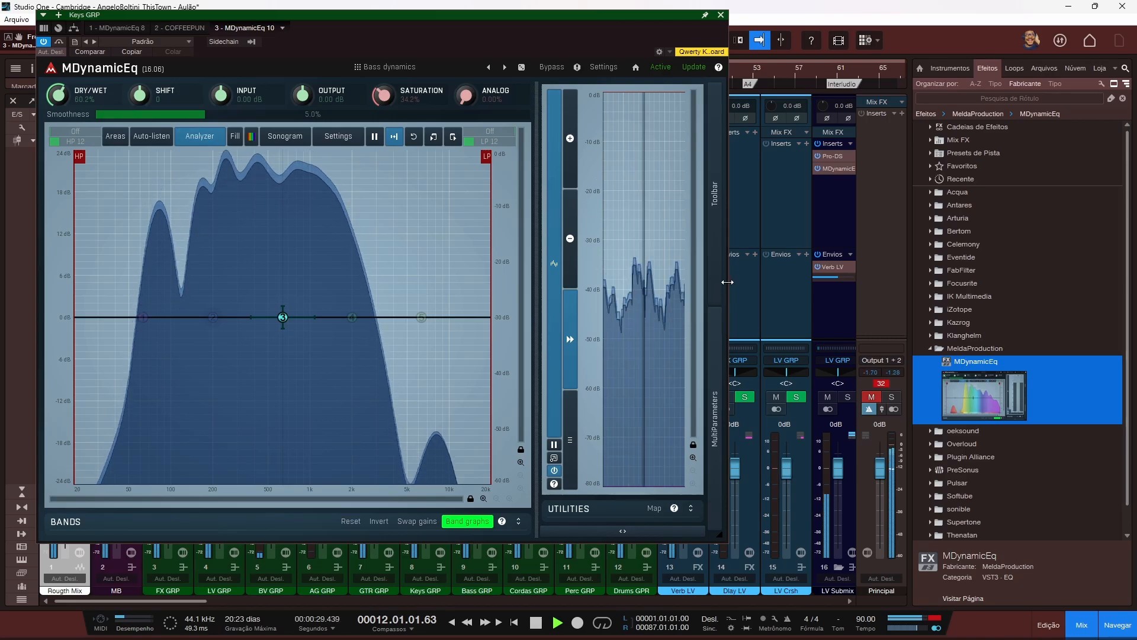
left_click_drag(724, 288, 737, 280)
left_click_drag(856, 286, 1022, 297)
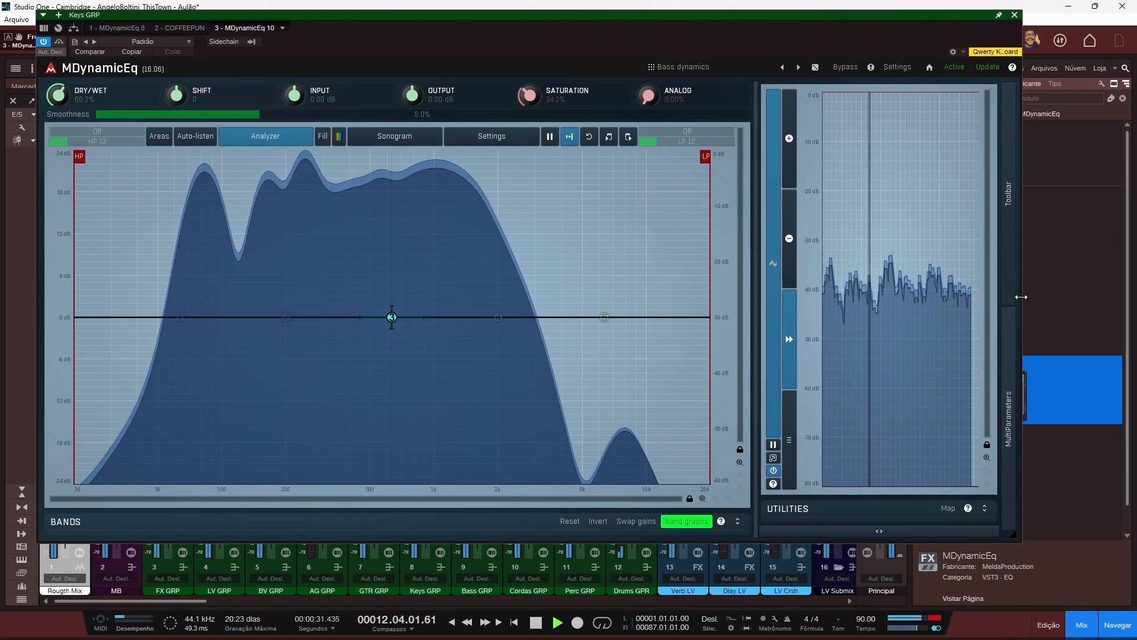
Step: Detach the meters into a maximised window of their own, and compare the level bars with the time graph
left_click(774, 459)
left_click_drag(514, 166, 438, 93)
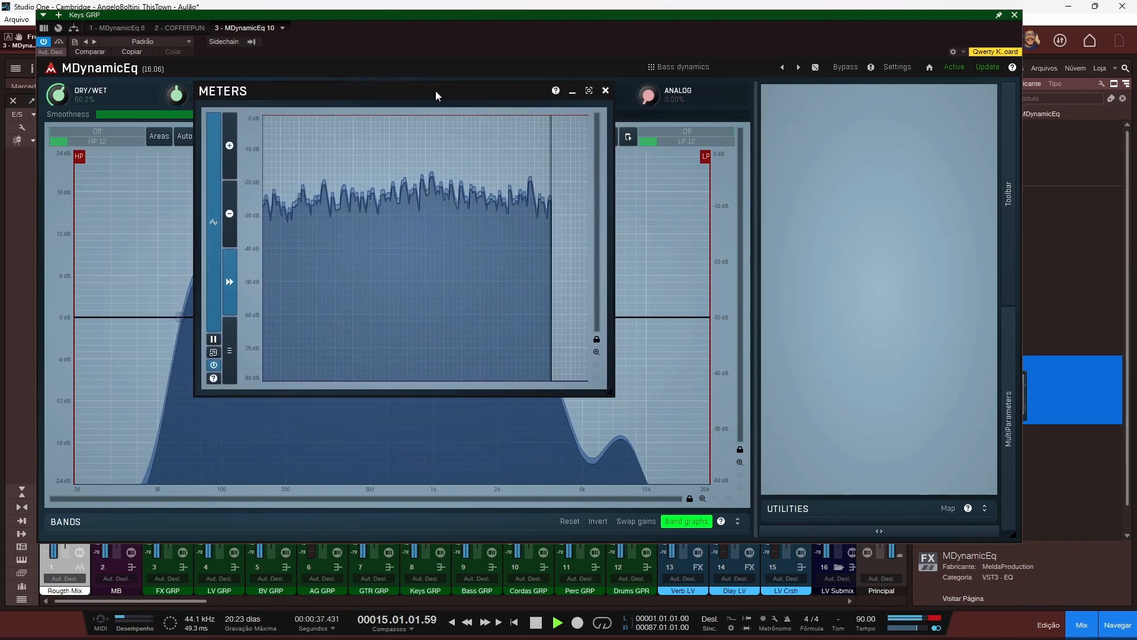
left_click(590, 91)
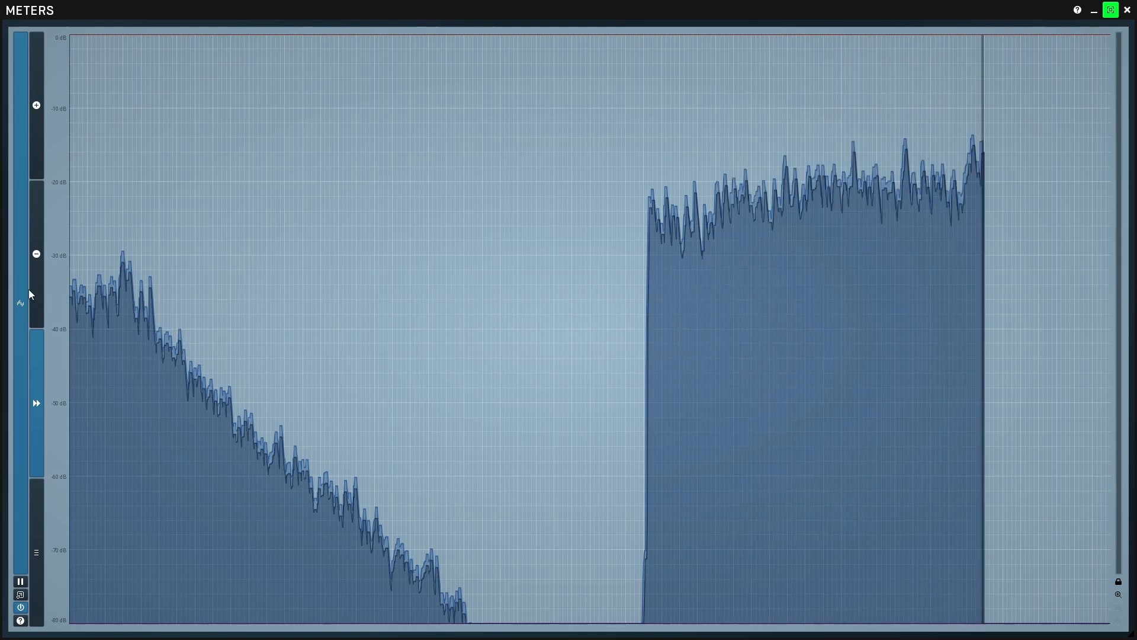
left_click(20, 302)
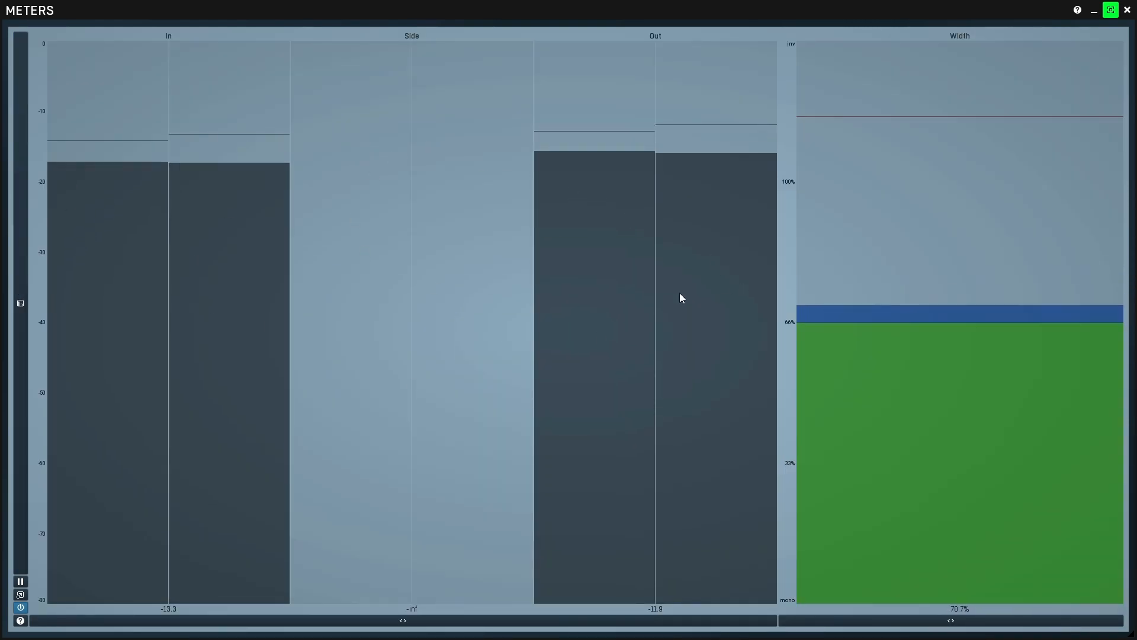
left_click(20, 305)
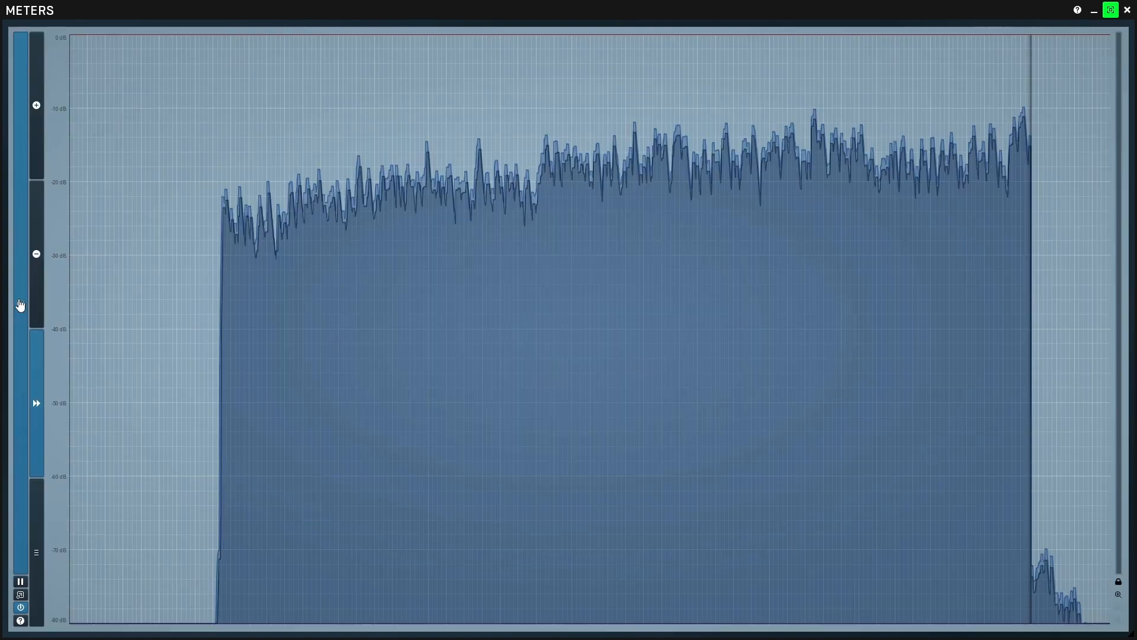
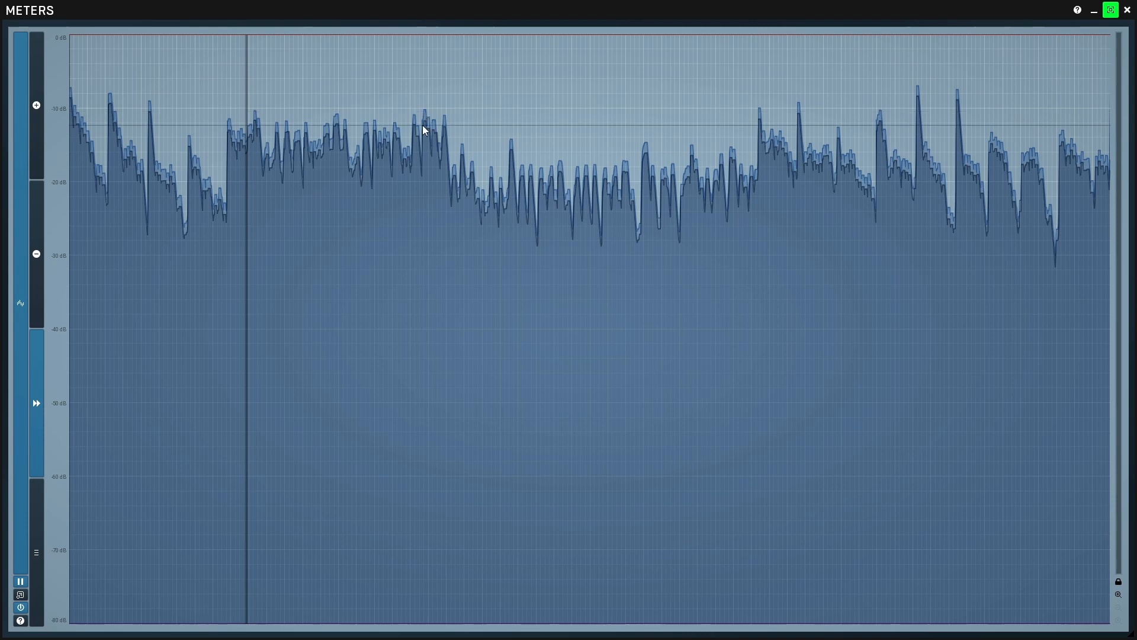
Step: Resume the paused time graph, switch the meters off and on several times, and close the detached meters window
left_click(22, 585)
left_click(21, 607)
left_click(21, 607)
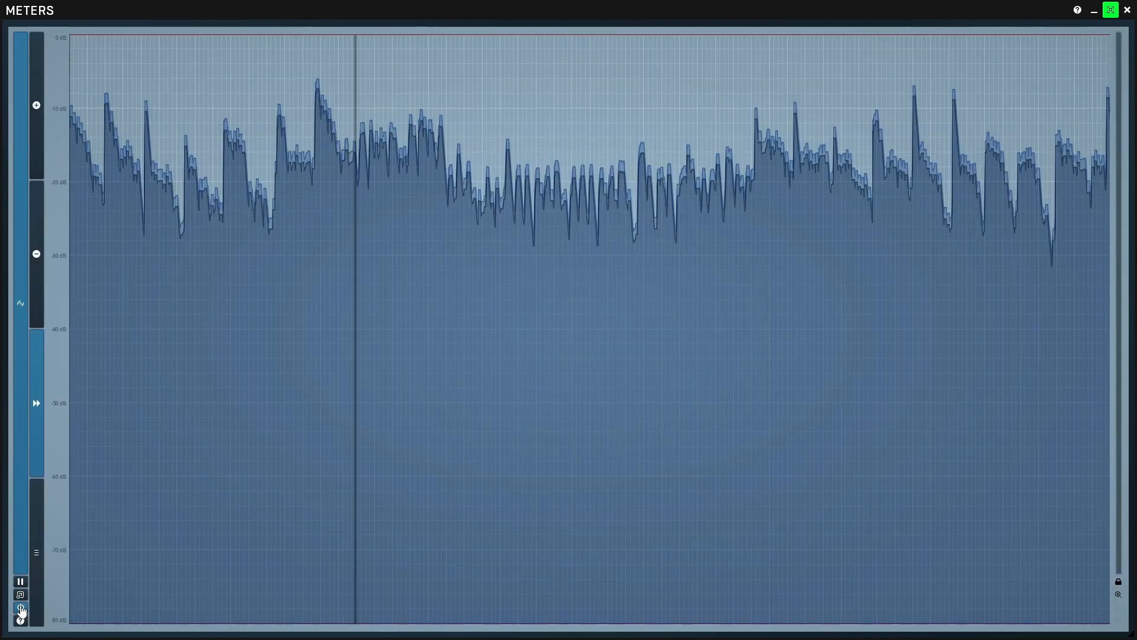
left_click(21, 608)
left_click(21, 608)
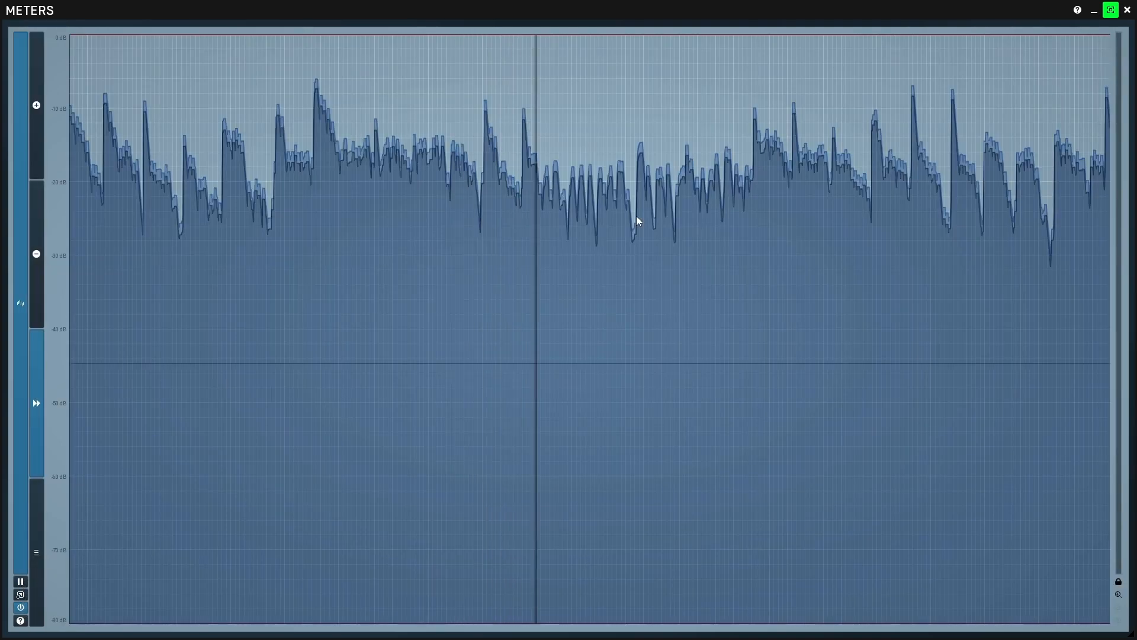
left_click(21, 609)
left_click(21, 609)
left_click(21, 608)
left_click(20, 609)
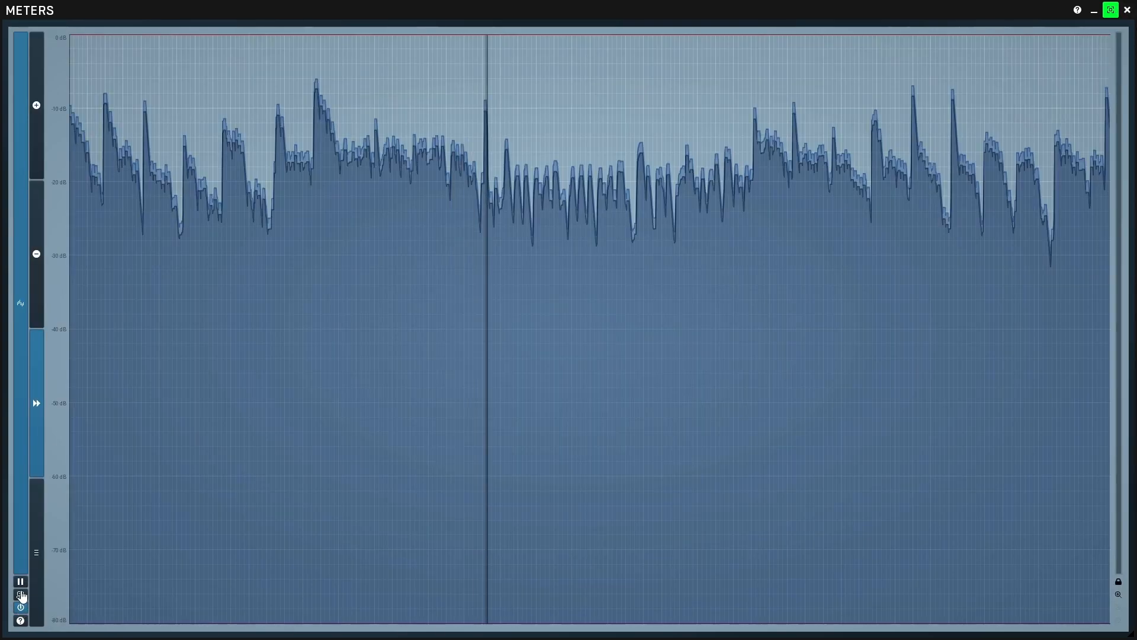
left_click(1127, 7)
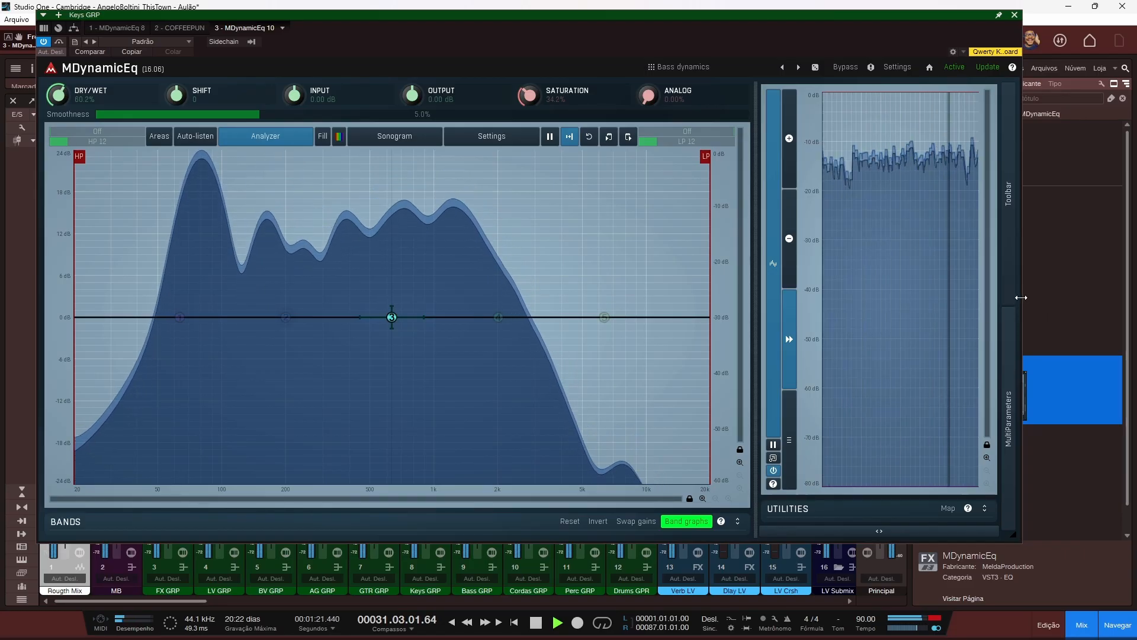
Step: Widen the plug-in window further, and toggle the time graph between its static and scrolling display
left_click_drag(1021, 297, 1083, 298)
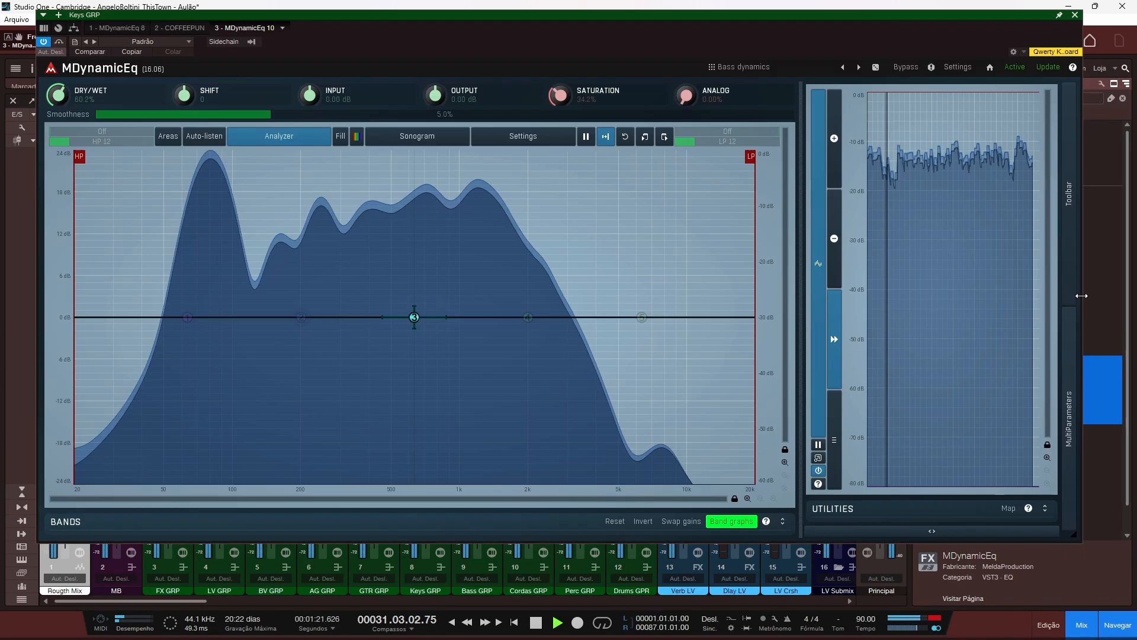
left_click(838, 353)
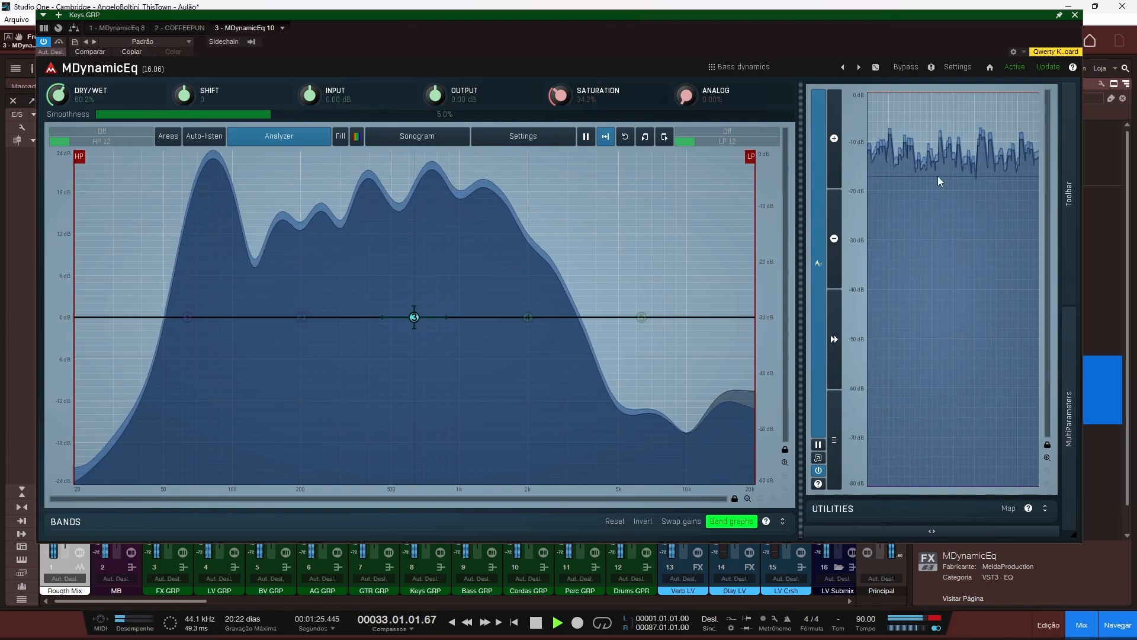
left_click(839, 350)
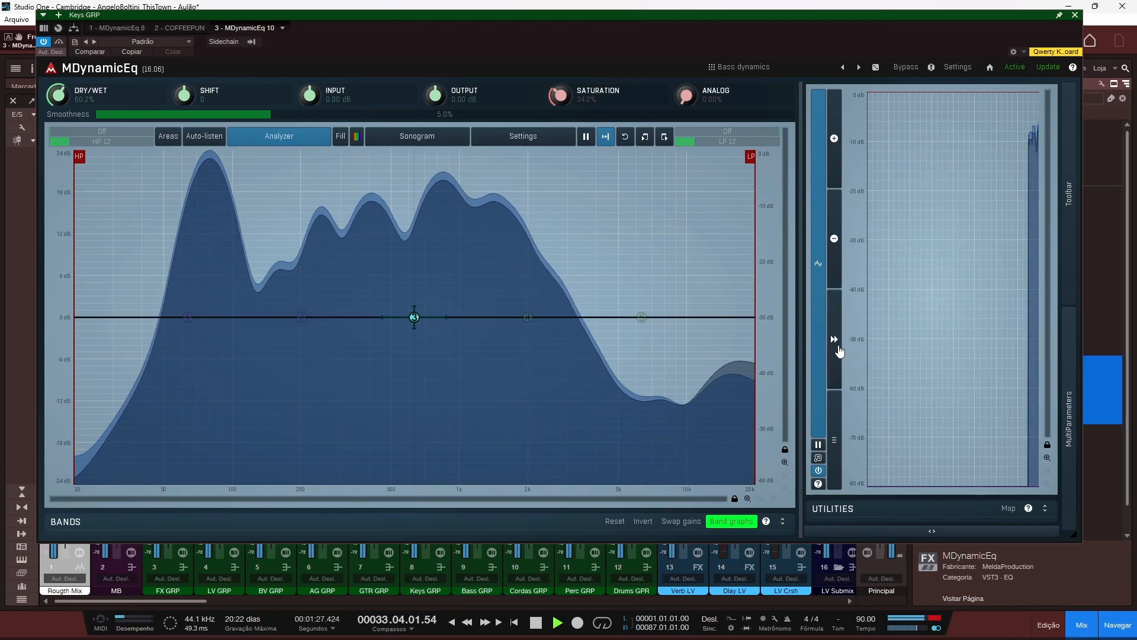
Step: Try the time graph's static mode and its minus and plus speed controls during playback, return to scrolling, and stop the song
left_click(839, 350)
left_click(840, 252)
left_click(841, 177)
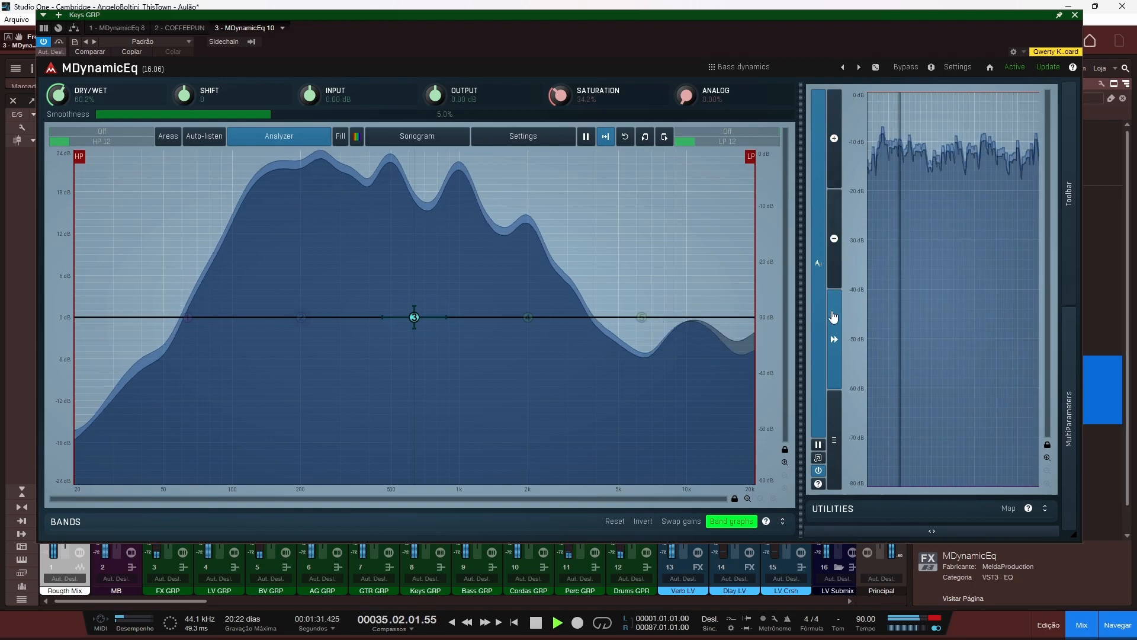
left_click(835, 340)
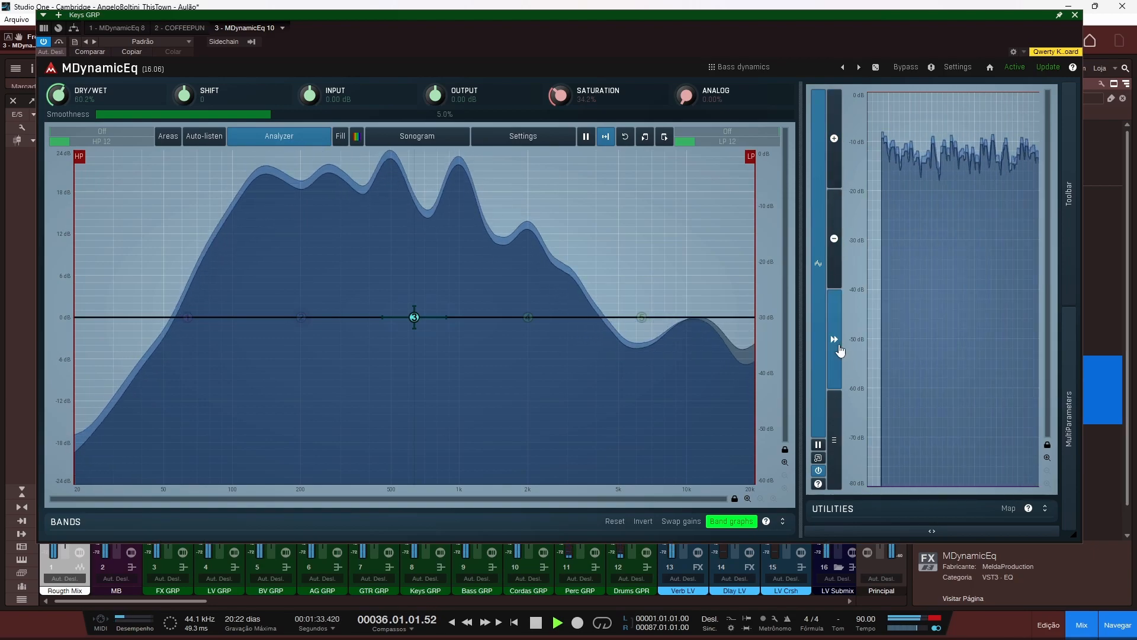
key("space")
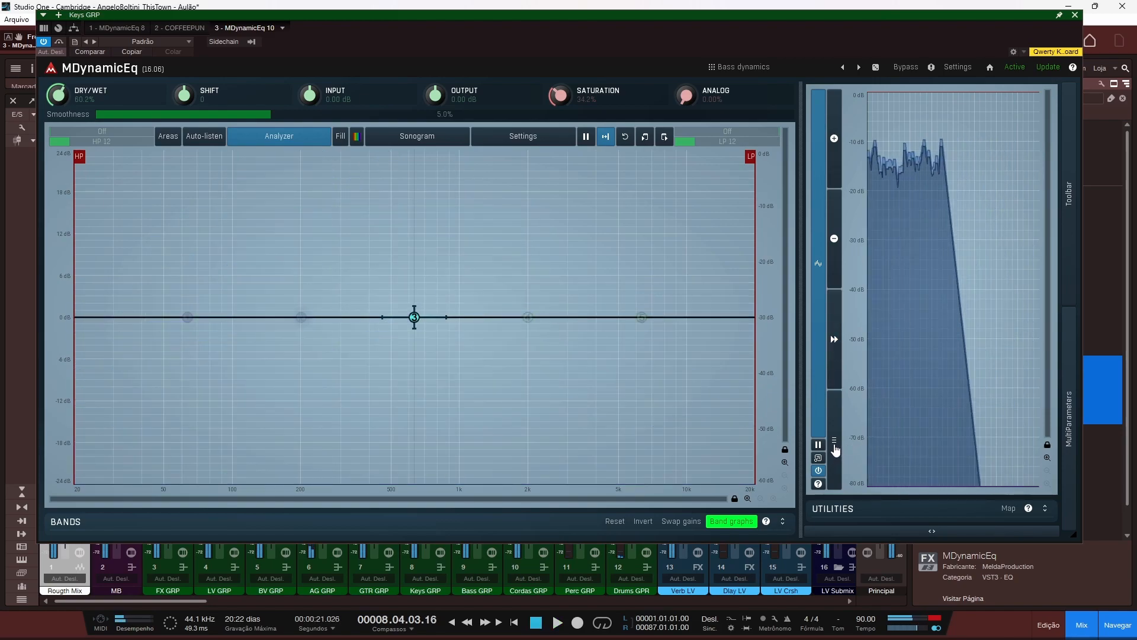
Step: Open the time-graph settings, restart playback, and move the dialog so the scrolling graph is uncovered
left_click(835, 441)
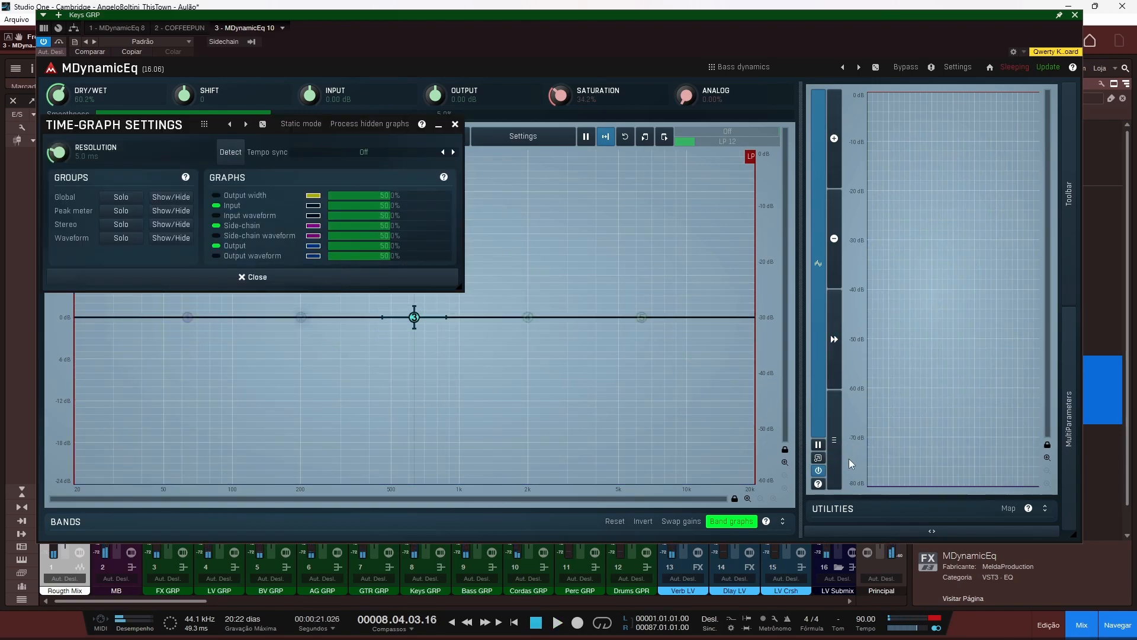
left_click_drag(112, 130, 425, 112)
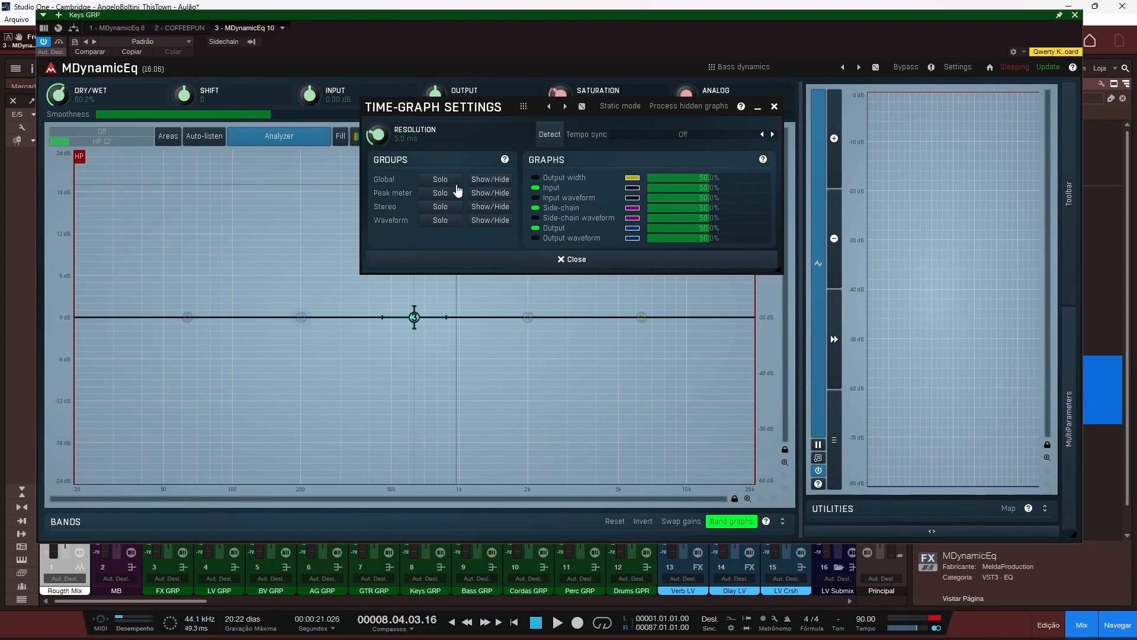
left_click_drag(400, 196, 522, 191)
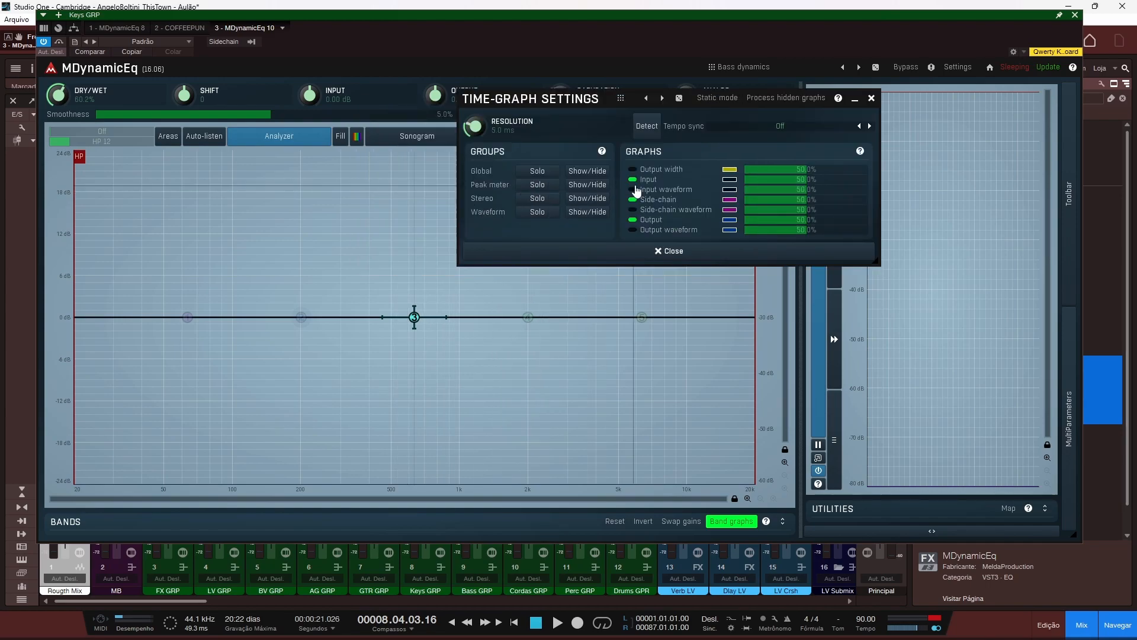
key("space")
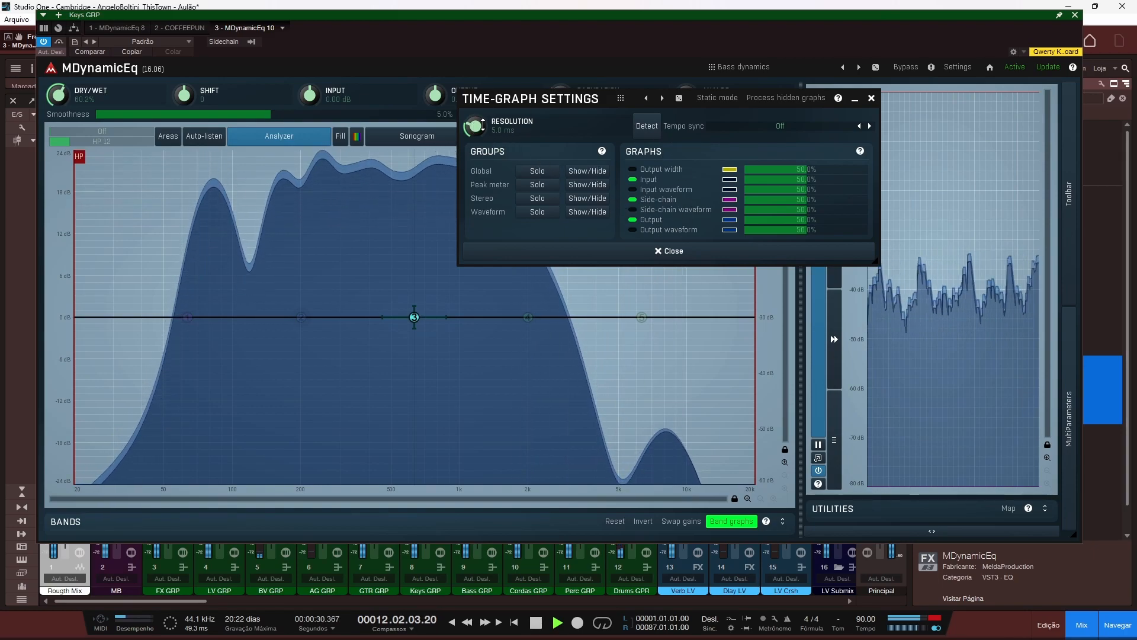
left_click_drag(529, 102, 384, 87)
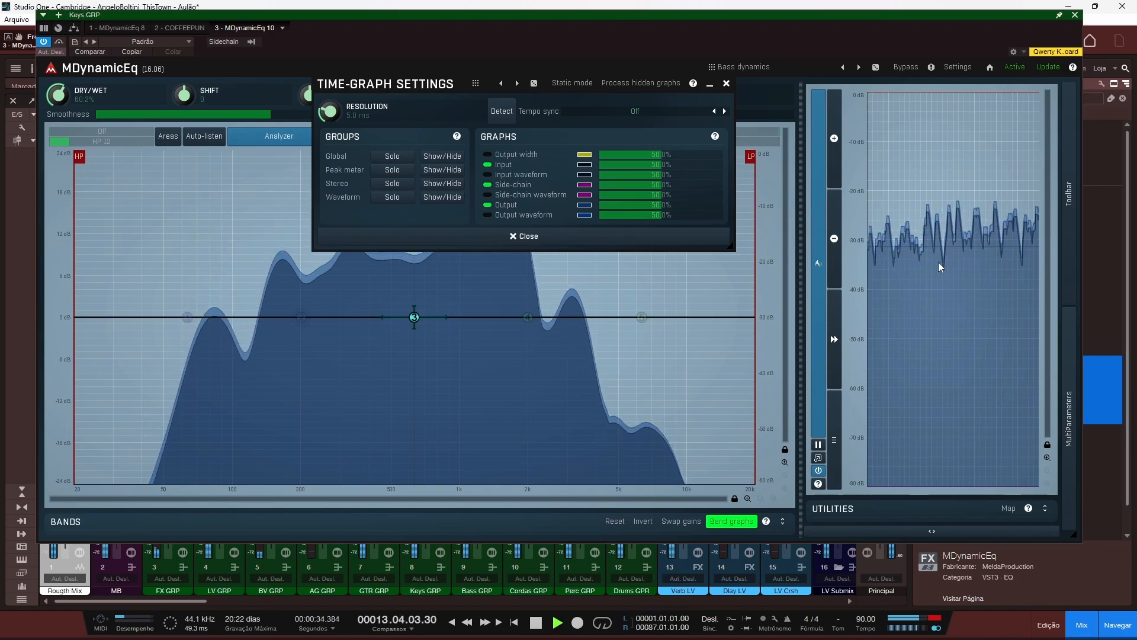
Step: Raise the time-graph resolution to 46 ms, lower it to 7.7 ms, and view the tempo sync options, leaving it Off
left_click_drag(330, 112, 330, 81)
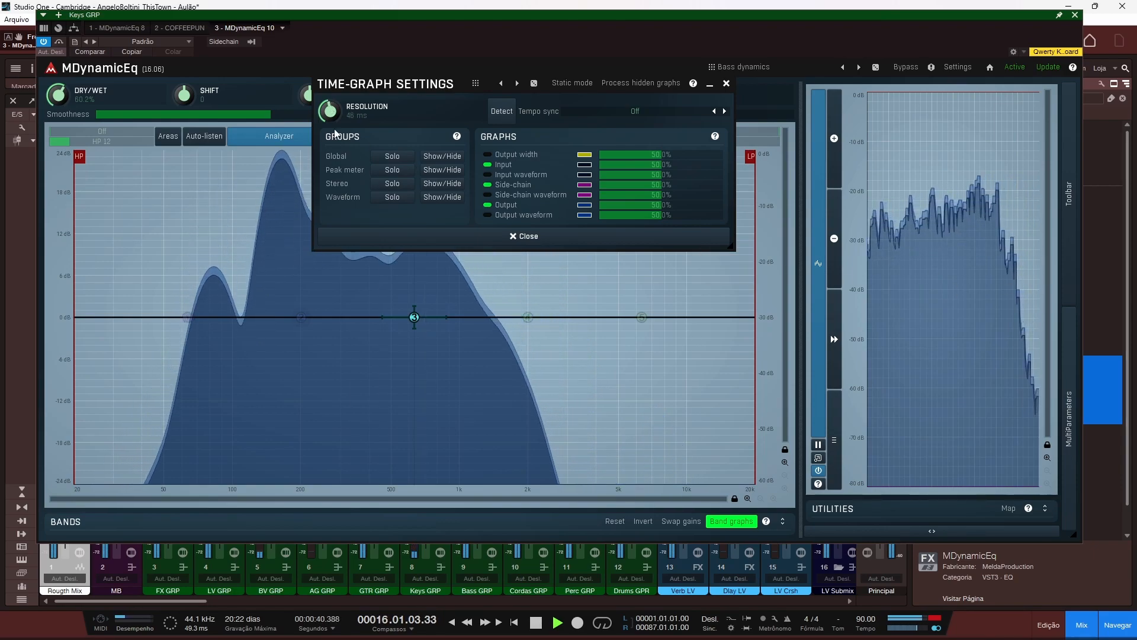
left_click_drag(330, 112, 330, 156)
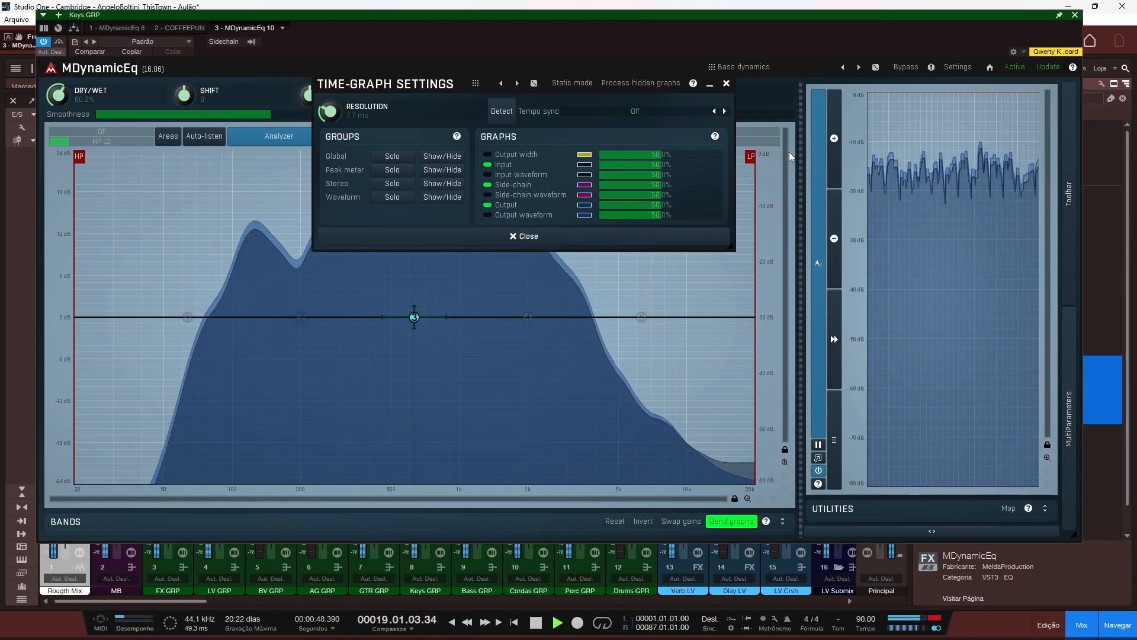
left_click(616, 111)
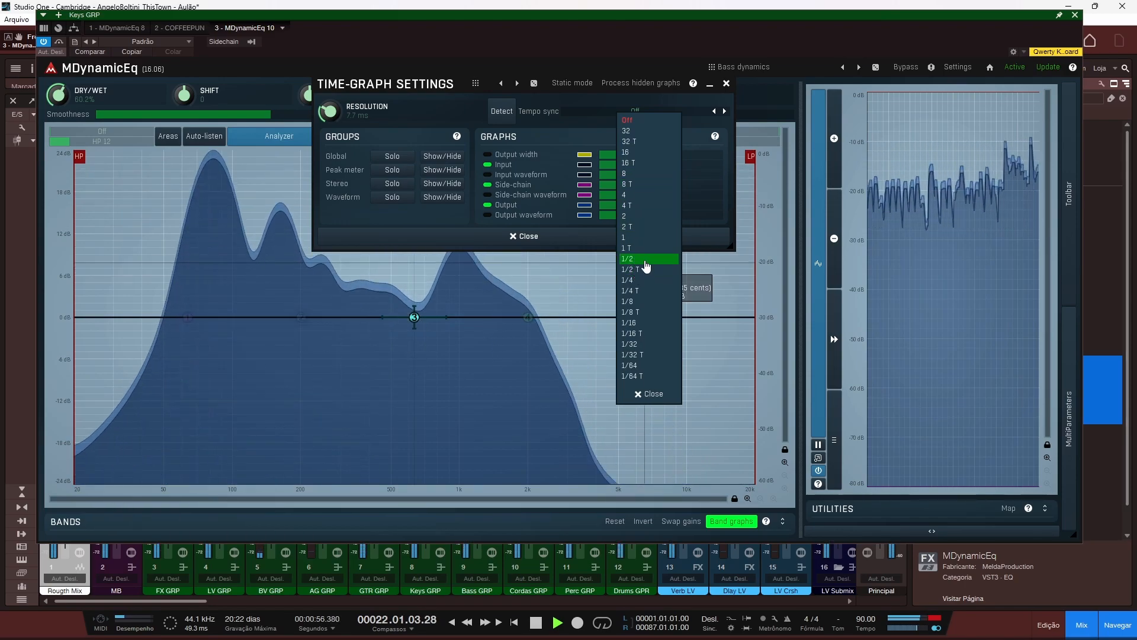
left_click(598, 140)
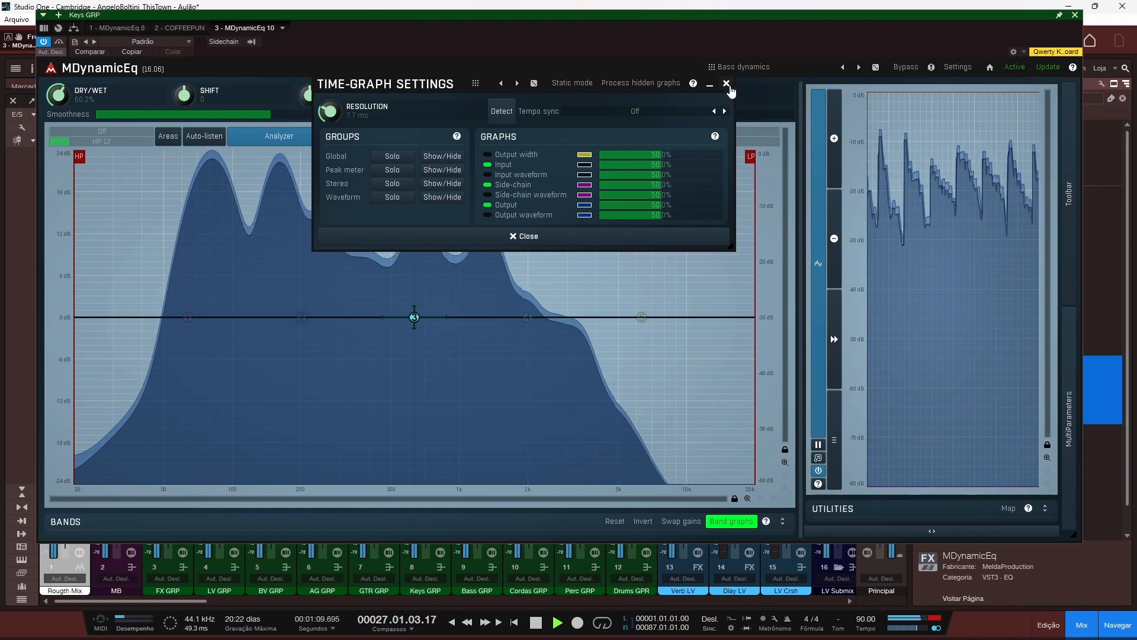
Step: Close the time-graph settings, stop playback, and switch the meters back to the level bars
left_click(726, 83)
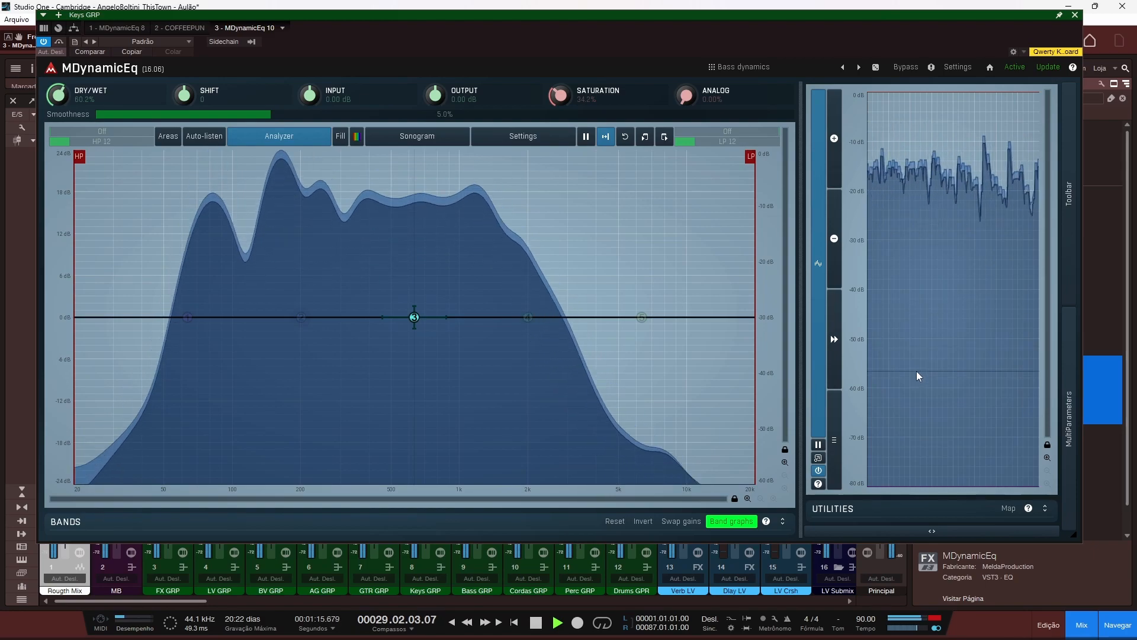
key("space")
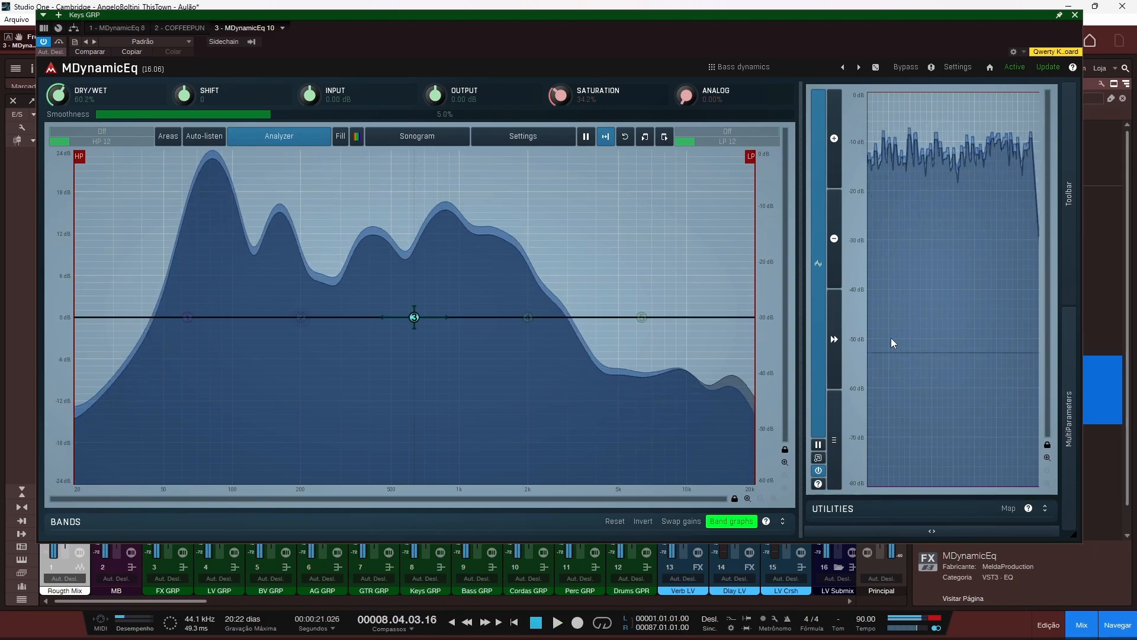
left_click(824, 268)
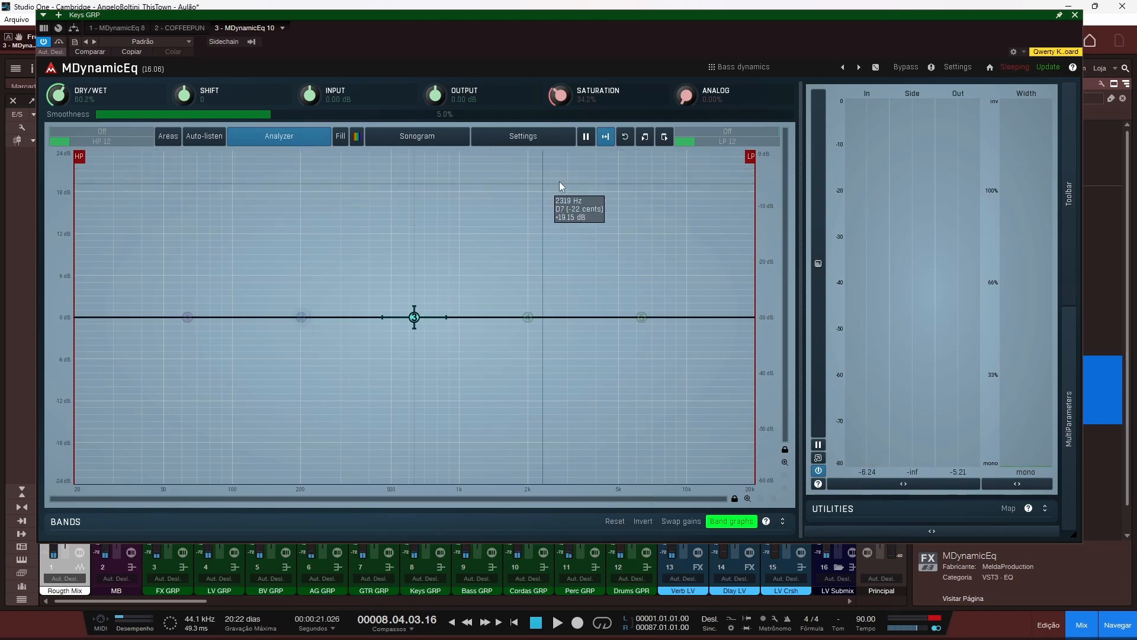
Step: Open the plug-in's style configuration, try the 120% interface size, and return it to 100%
left_click(957, 68)
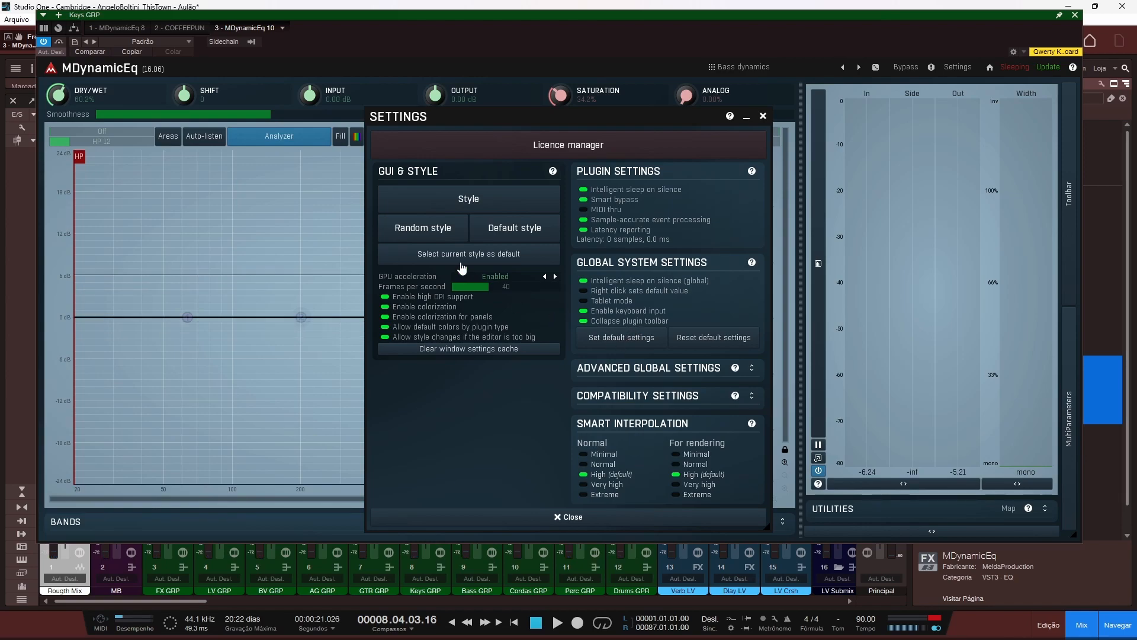
left_click(469, 199)
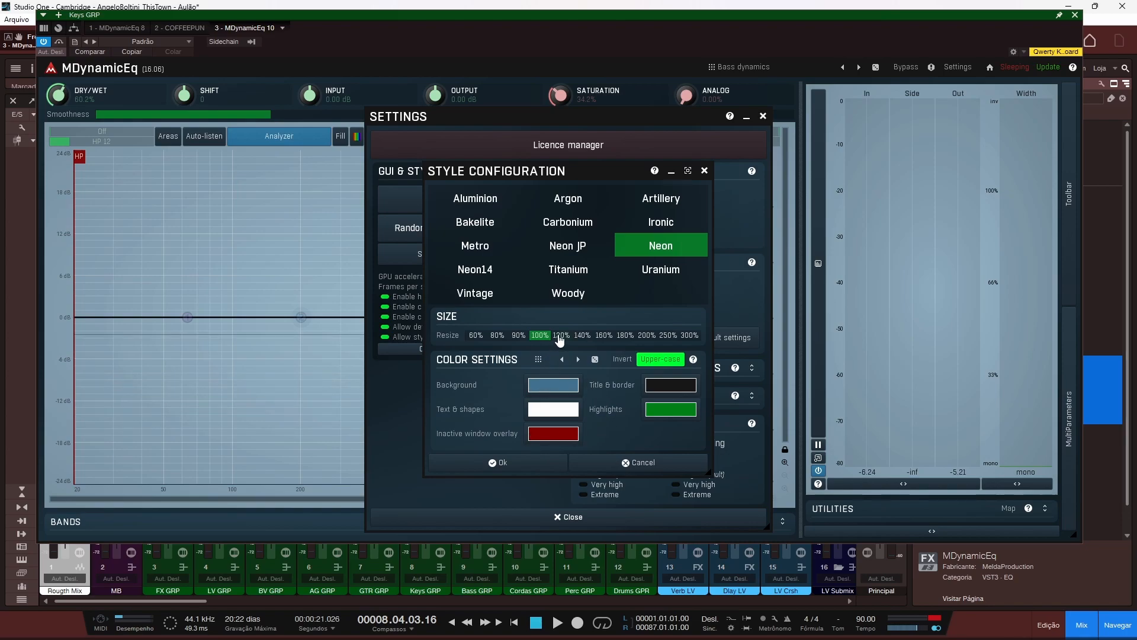
left_click(560, 335)
left_click(556, 370)
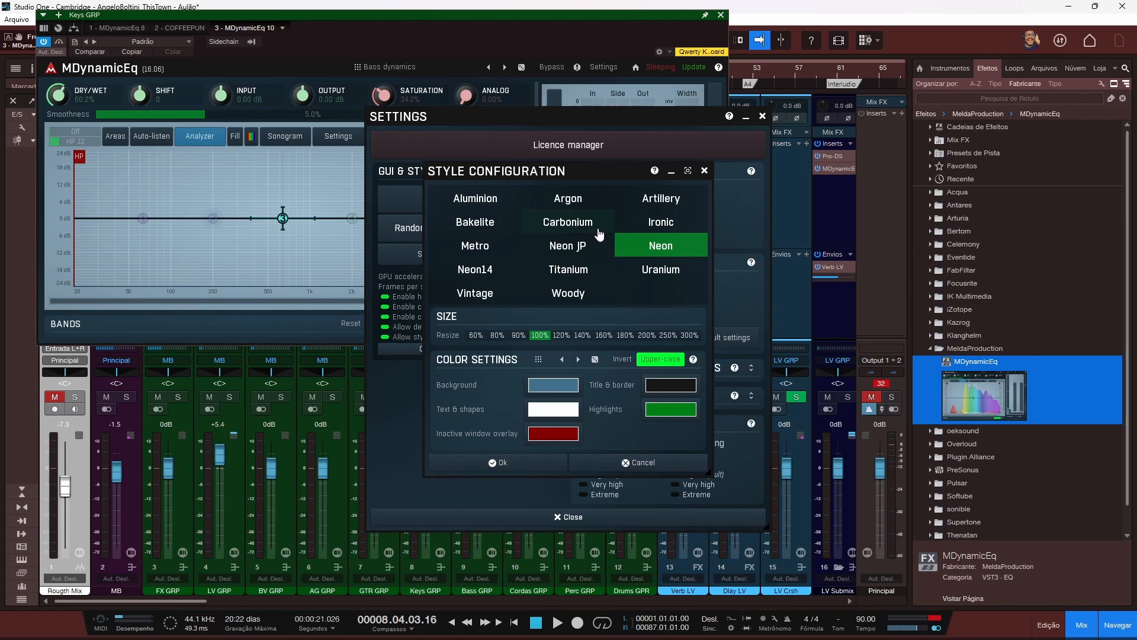
Step: Move the general settings and style configuration dialogs clear of the plug-in's equalizer graph
left_click_drag(401, 116, 709, 104)
left_click(606, 197)
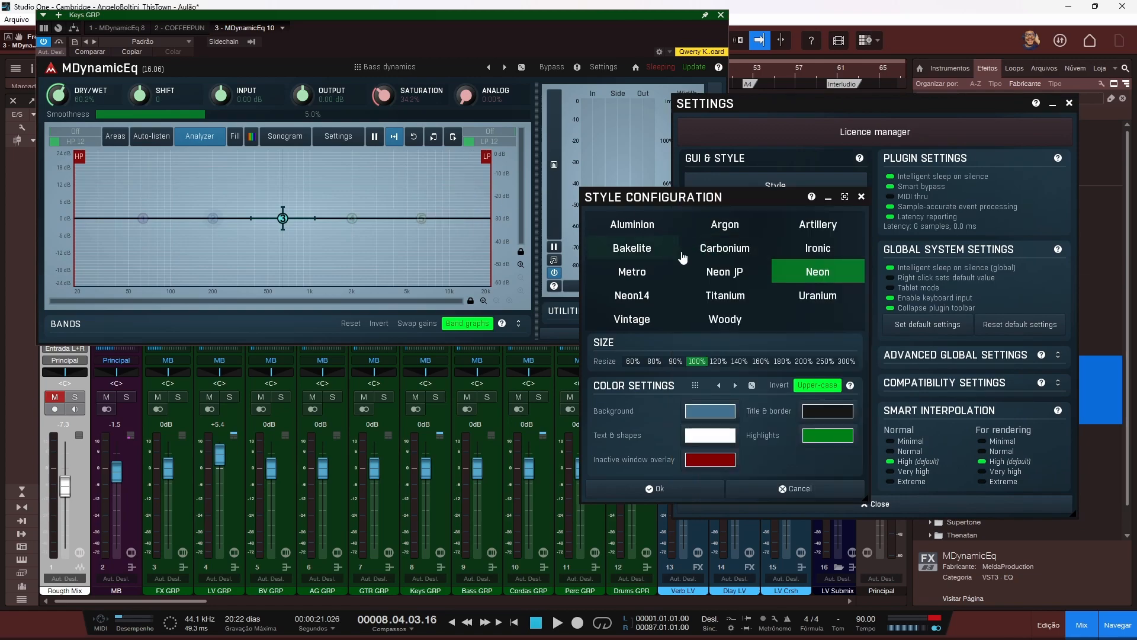
left_click_drag(684, 201, 681, 135)
Step: Preview the Aluminion, Bakelite, Metro, Neon14, Vintage, Woody and Titanium styles on the plug-in
left_click(638, 163)
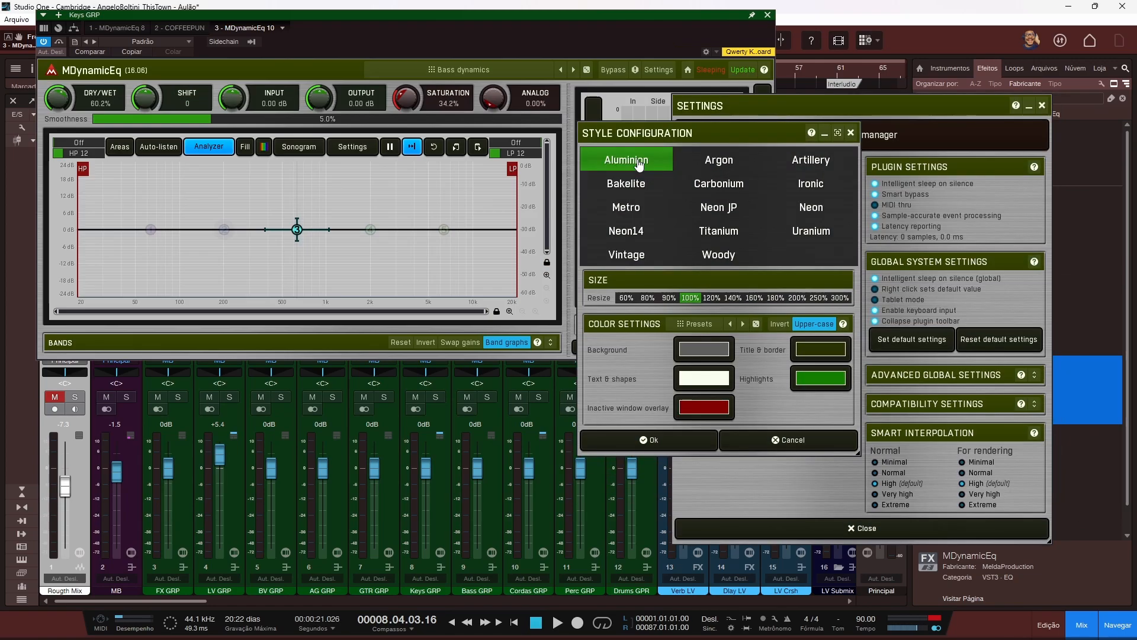
left_click(636, 186)
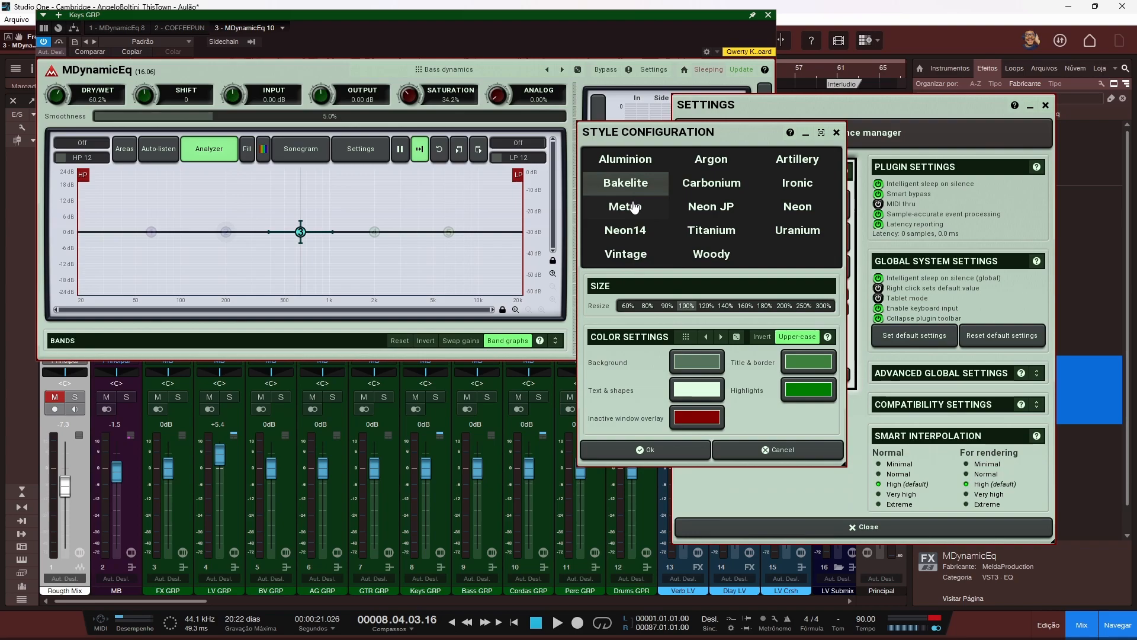
left_click(634, 209)
left_click(628, 236)
left_click(631, 255)
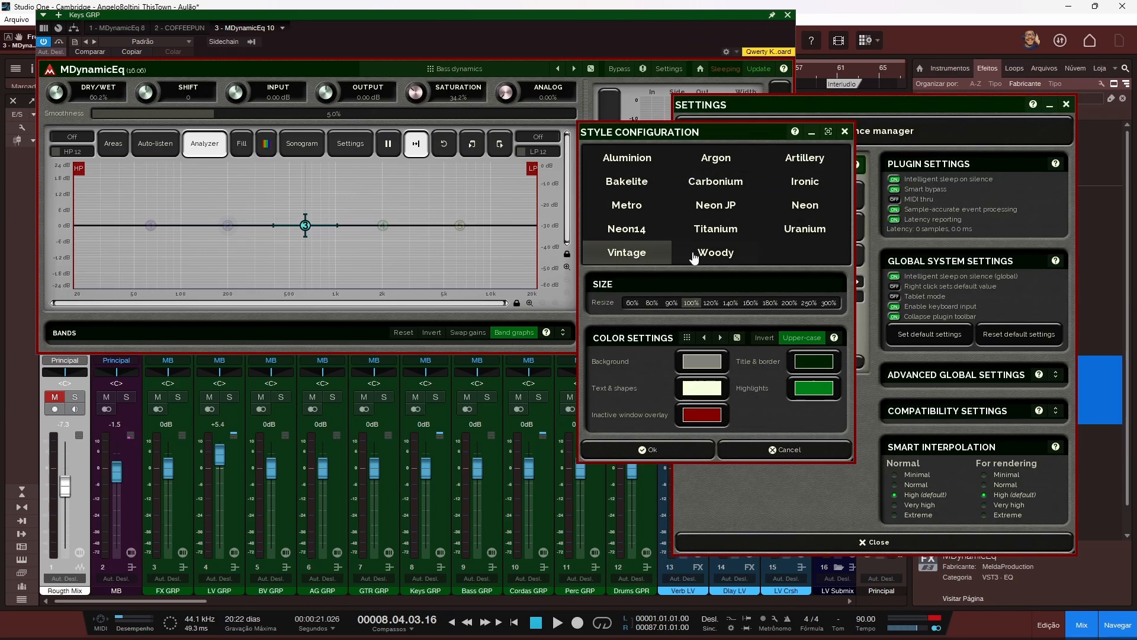
left_click(717, 256)
left_click(721, 230)
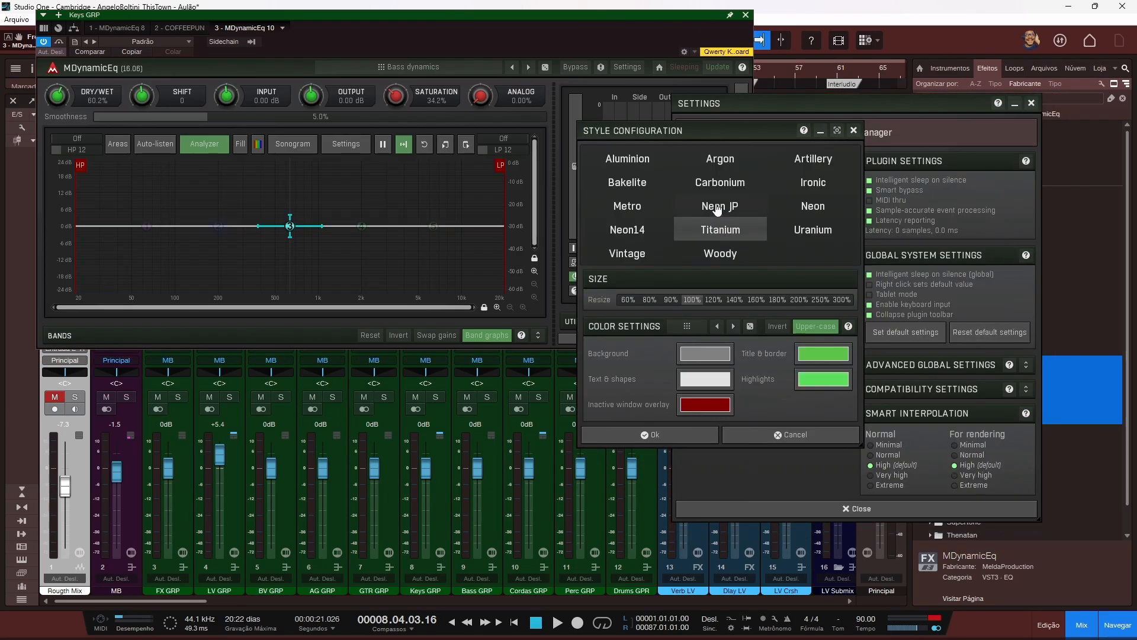
Step: Preview the Neon JP, Carbonium, Titanium, Argon, Artillery, Ironic and Uranium styles on the plug-in
left_click(718, 207)
left_click(721, 189)
left_click(705, 234)
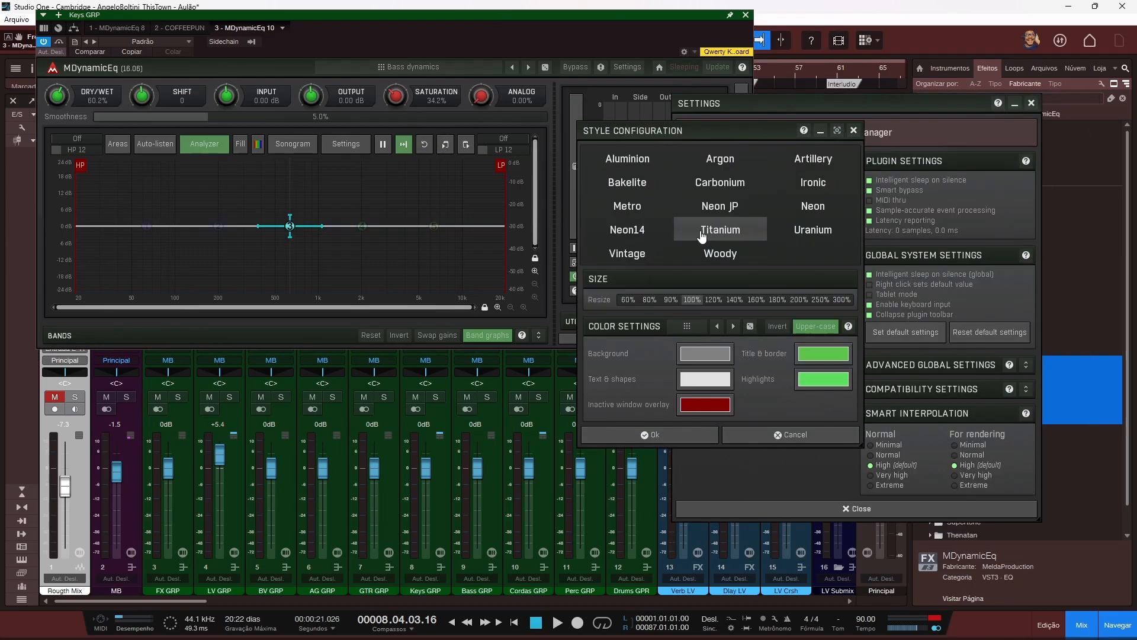
left_click(707, 201)
left_click(714, 185)
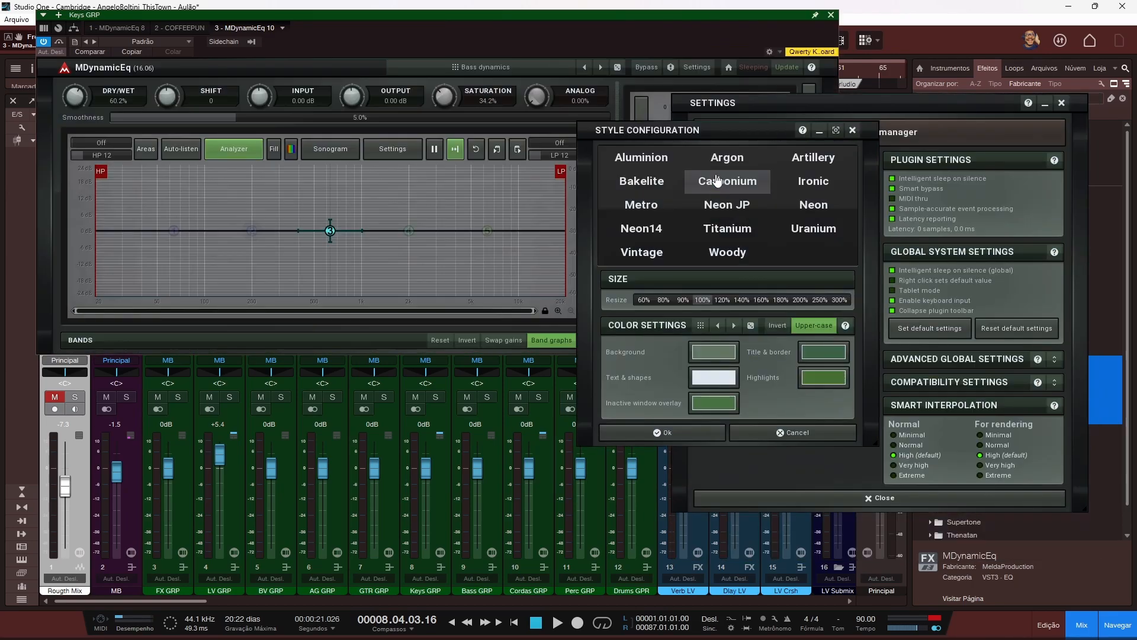
left_click(720, 161)
left_click(809, 163)
left_click(815, 191)
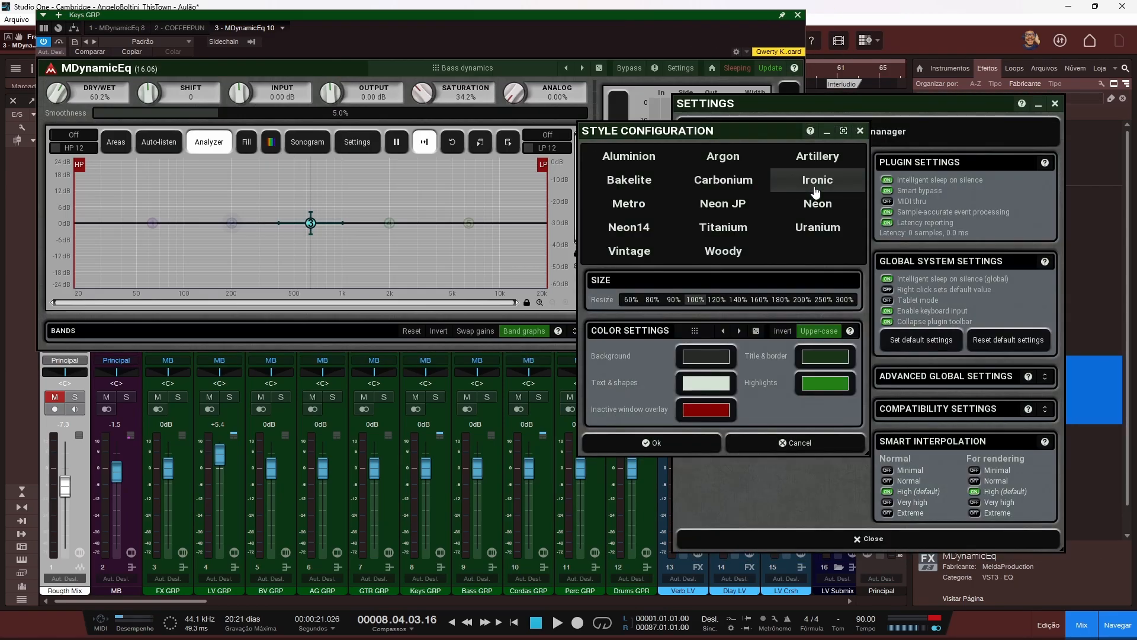
left_click(820, 225)
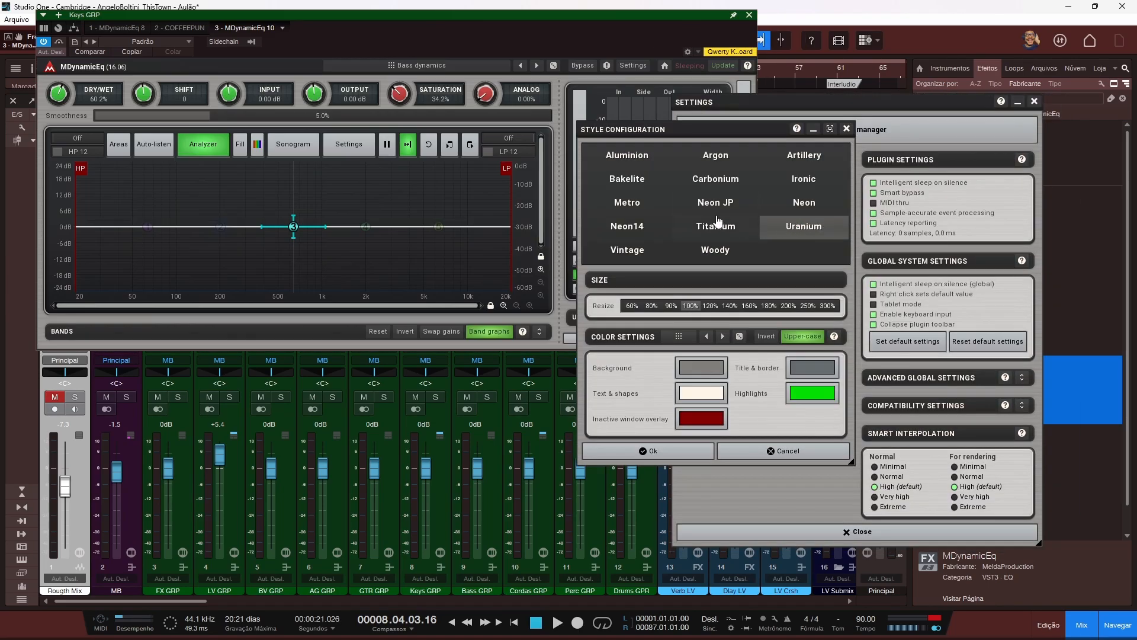
Step: Compare the Neon JP and Titanium styles, and set the plug-in's style back to Neon
left_click(718, 204)
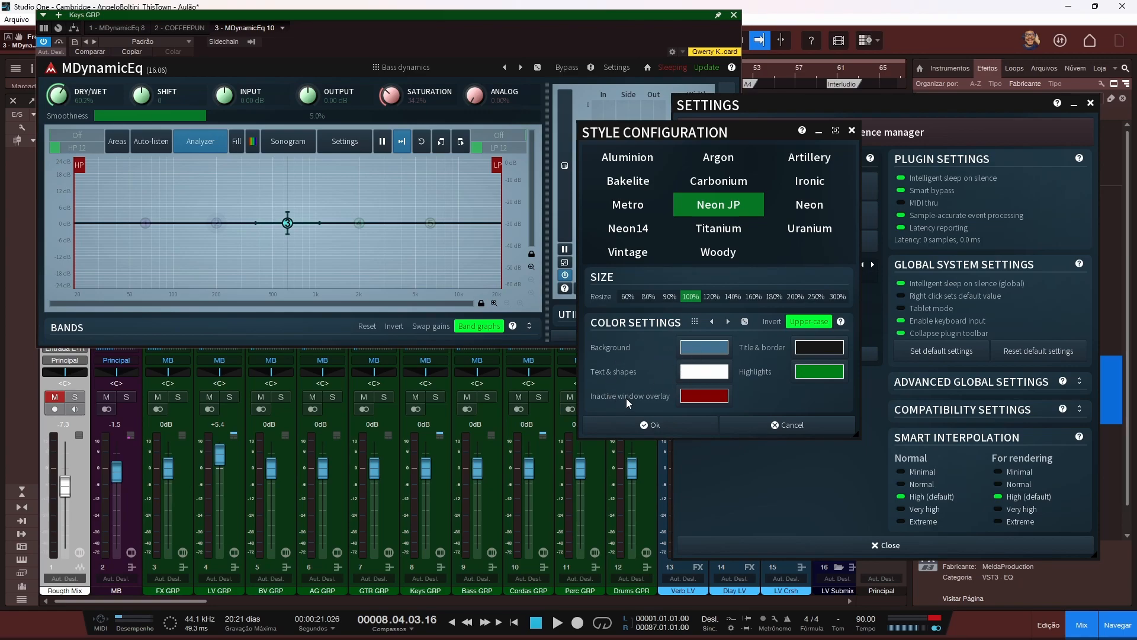
left_click(718, 228)
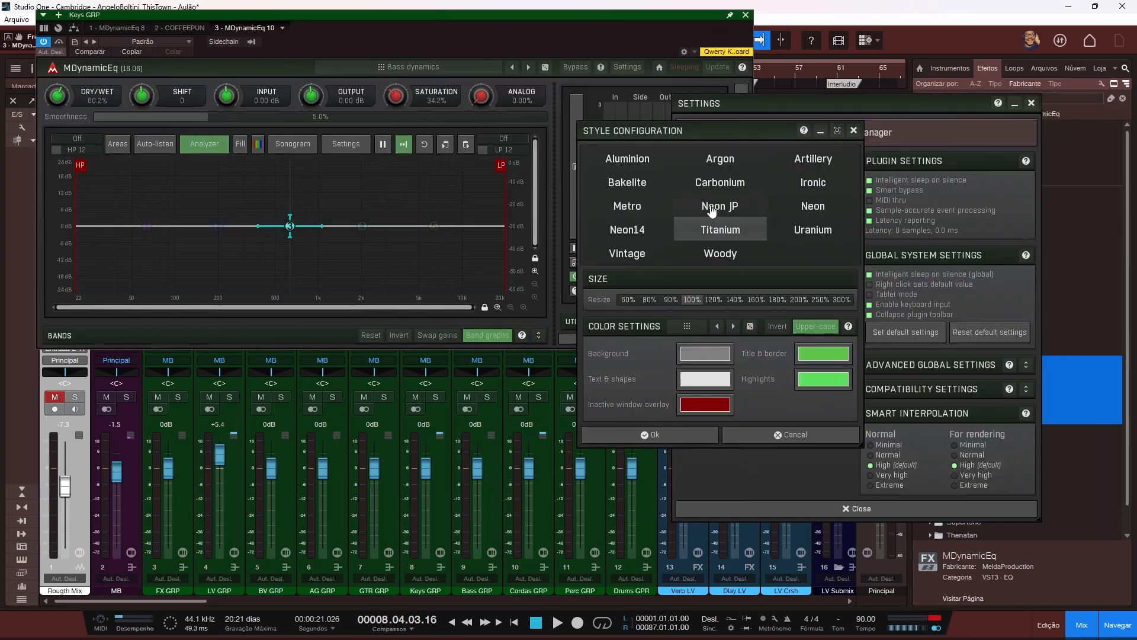
left_click(809, 207)
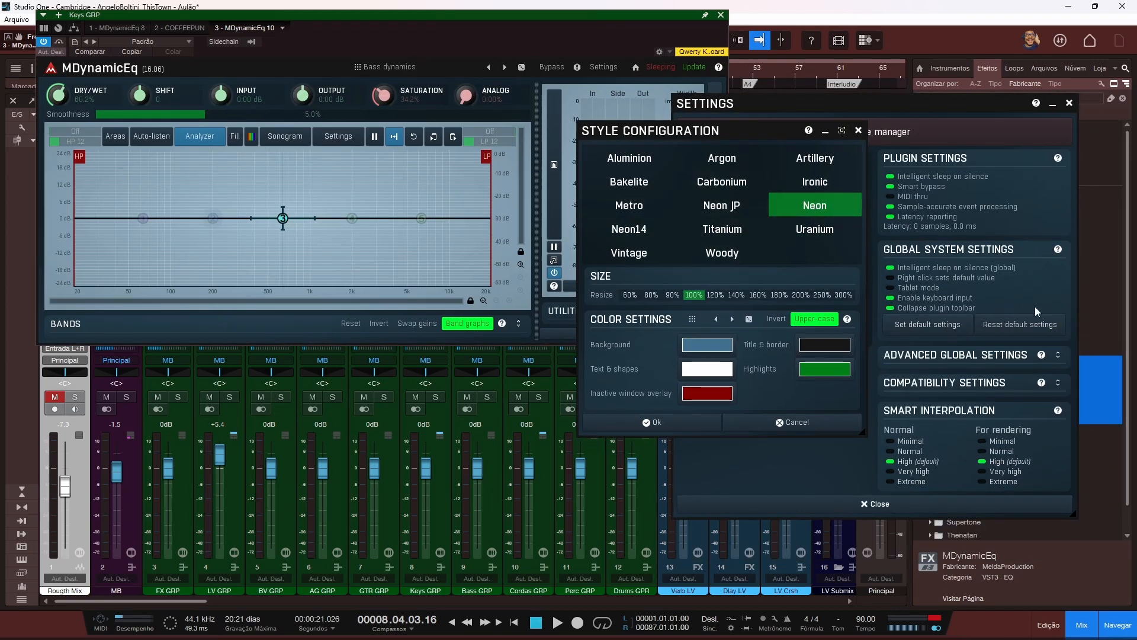
Step: Expand the advanced global settings and compatibility settings to review their options, and close the settings dialog
left_click(1060, 356)
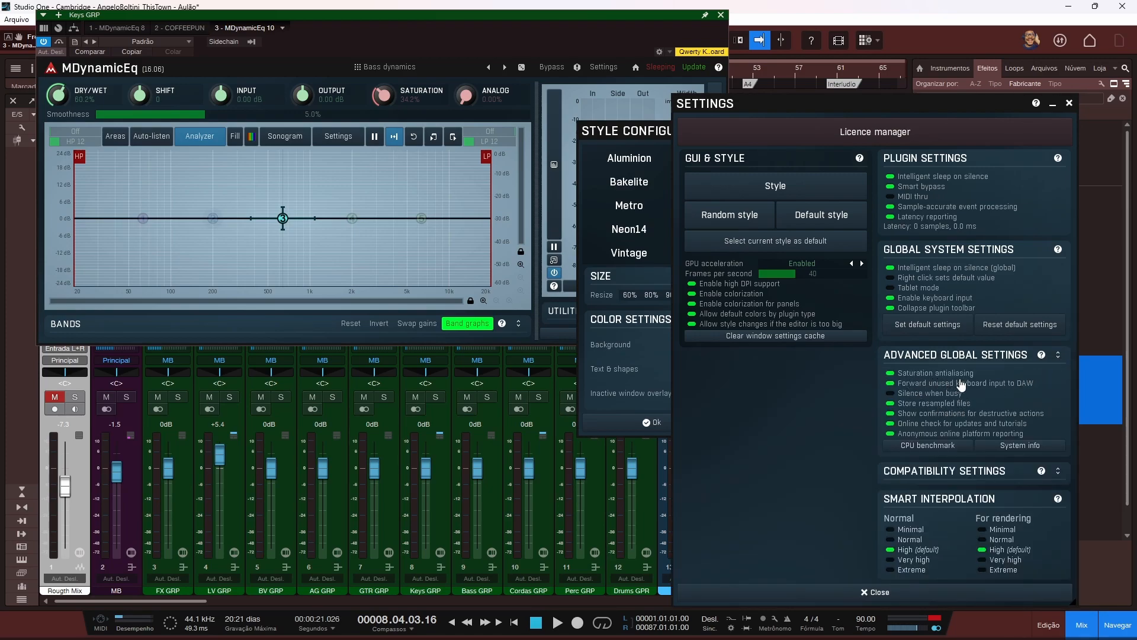
left_click(1060, 472)
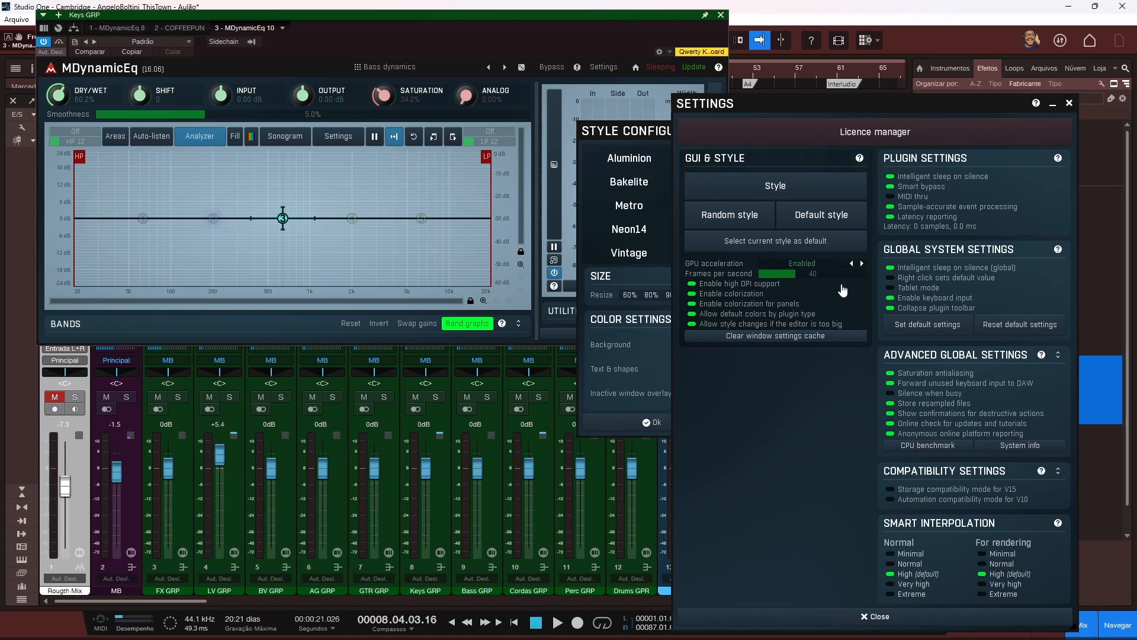
left_click(1069, 104)
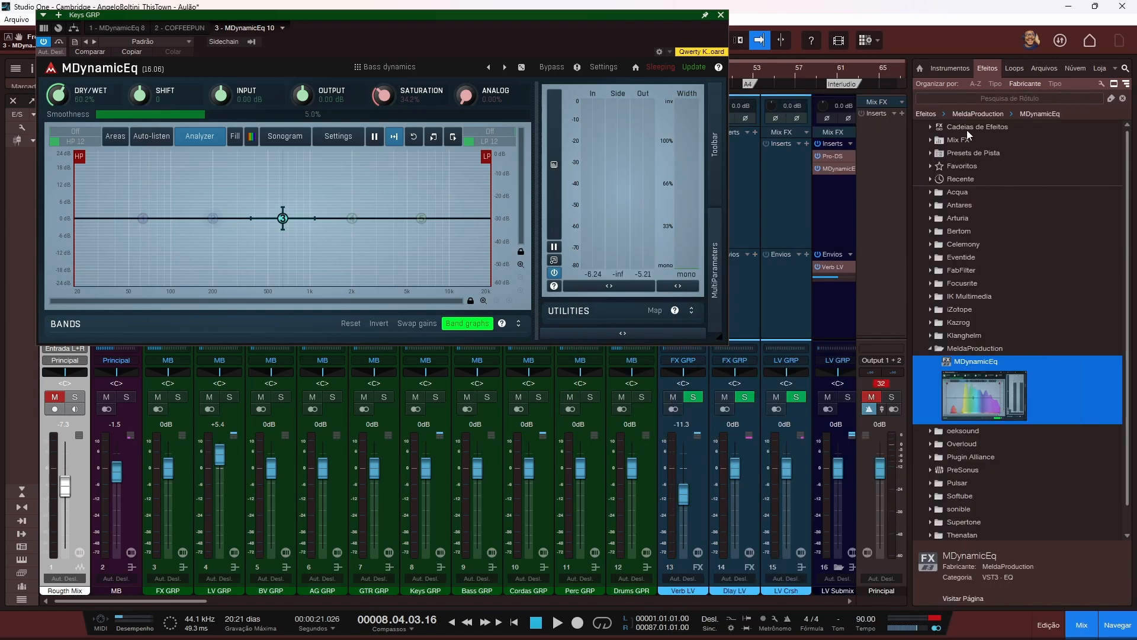
Step: Enlarge the plug-in window and open the analyzer settings
left_click_drag(722, 343, 868, 497)
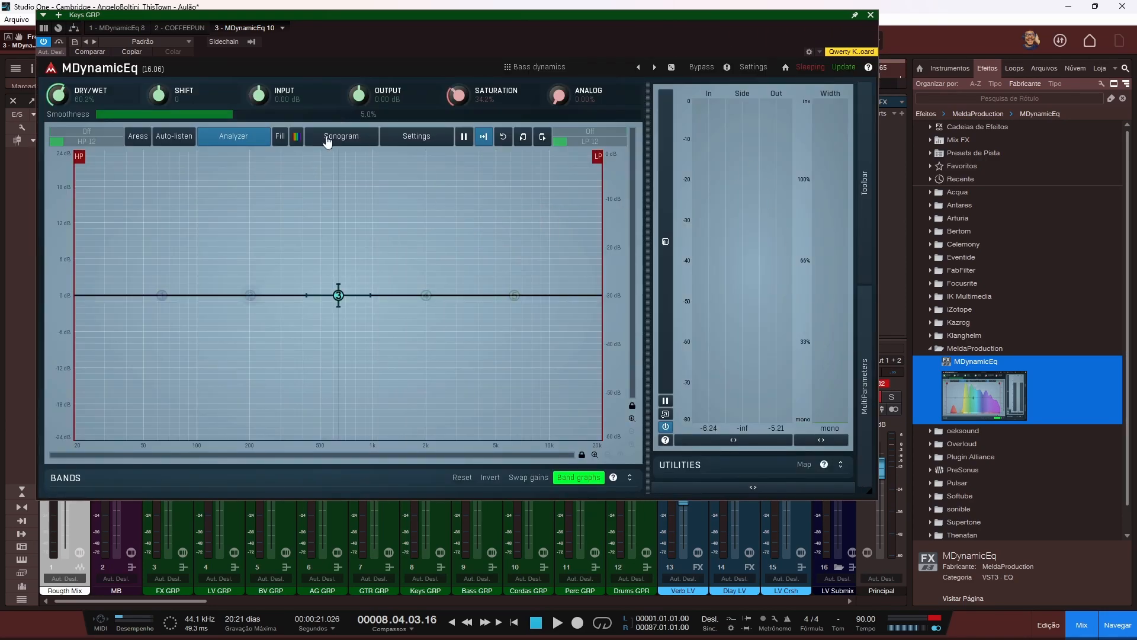
left_click(418, 138)
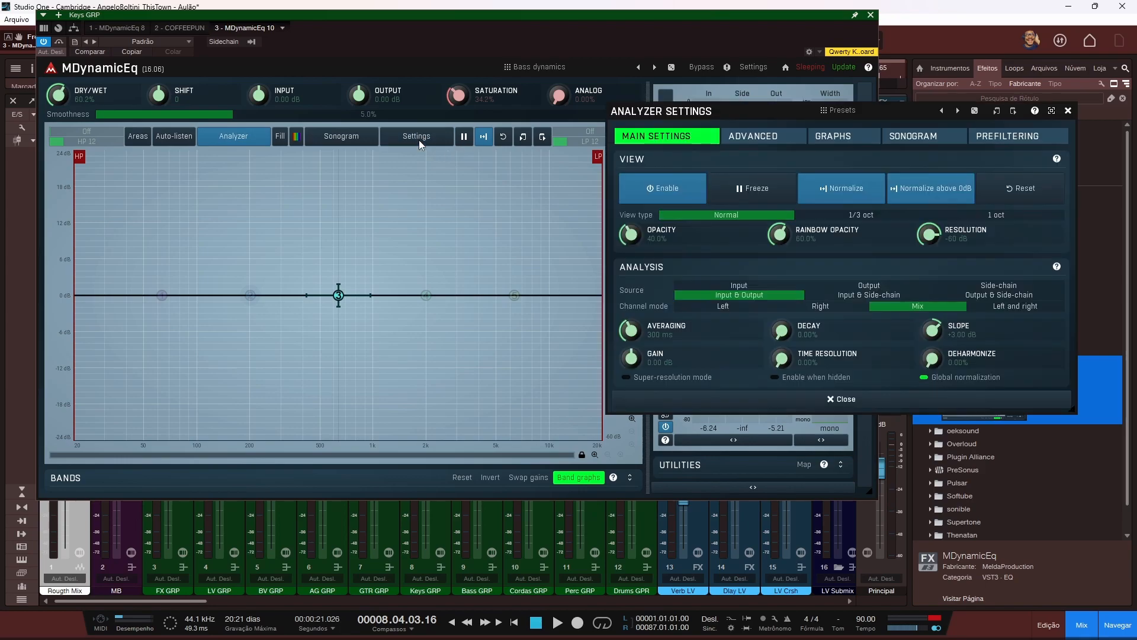
Step: Close the analyzer settings and MDynamicEq on Keys GRP, and reposition the MDynamicEq window on LV GRP
left_click_drag(683, 118, 585, 85)
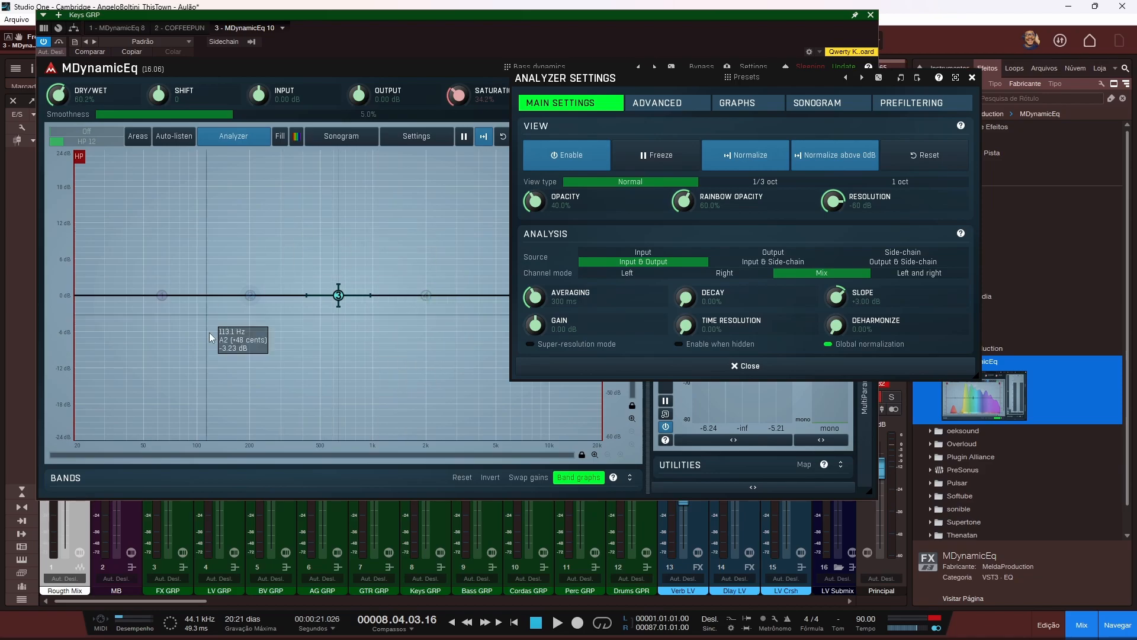
left_click(972, 78)
left_click(870, 14)
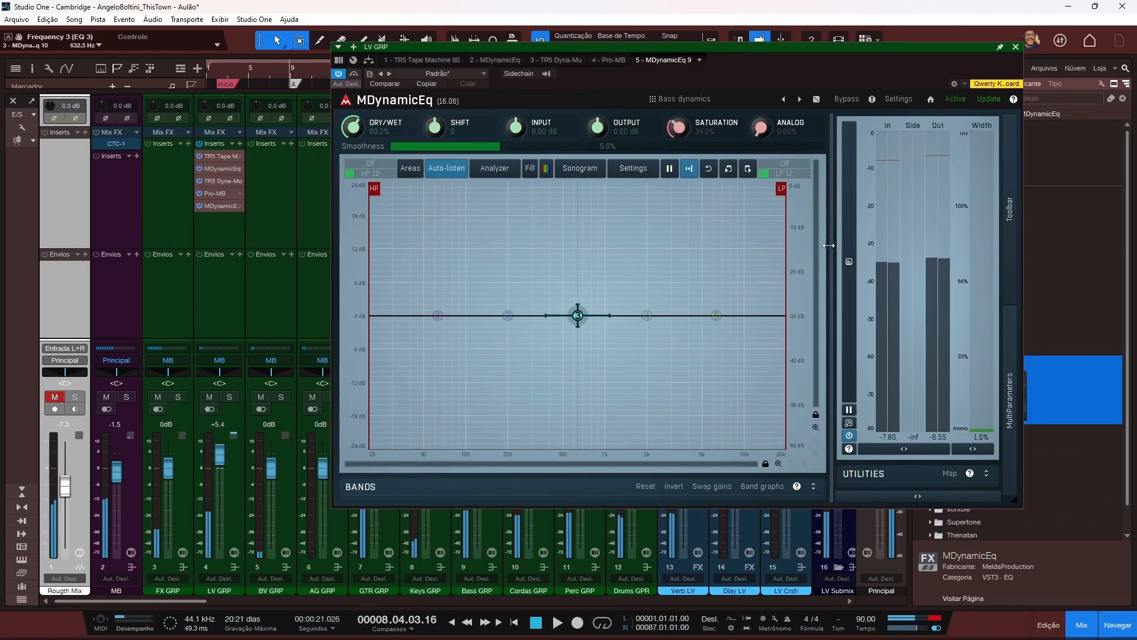
left_click(634, 169)
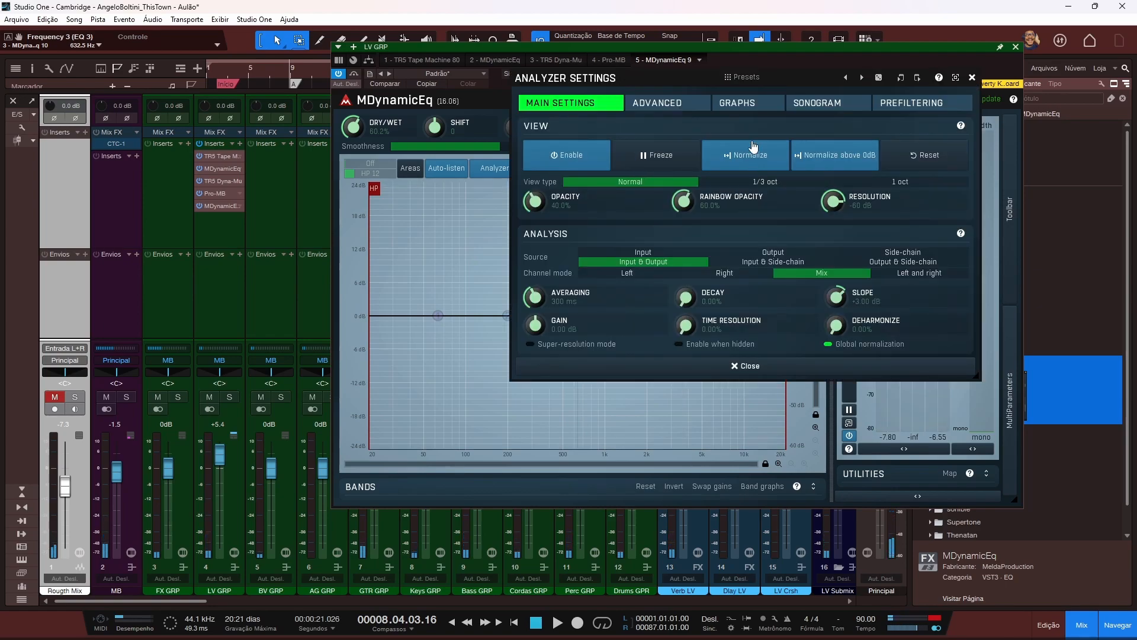
left_click_drag(727, 49, 645, 49)
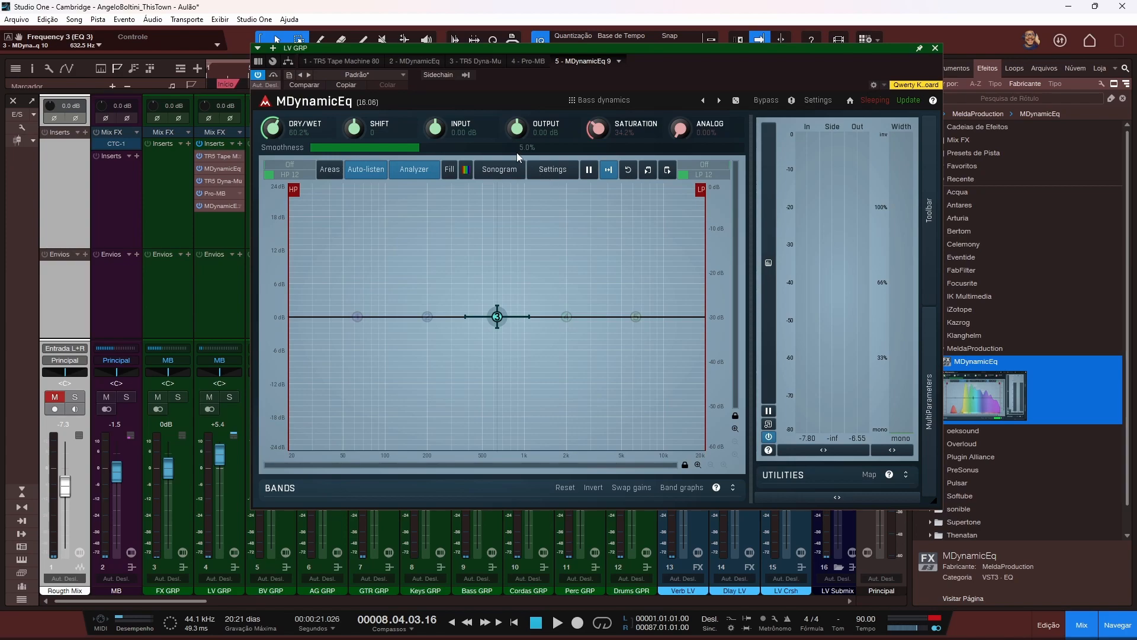
Step: Route a send from the GTR Submix channel to the sidechain of MDynamicEq on LV GRP
left_click(467, 76)
scroll(538, 316, "down", 9)
scroll(569, 326, "down", 2)
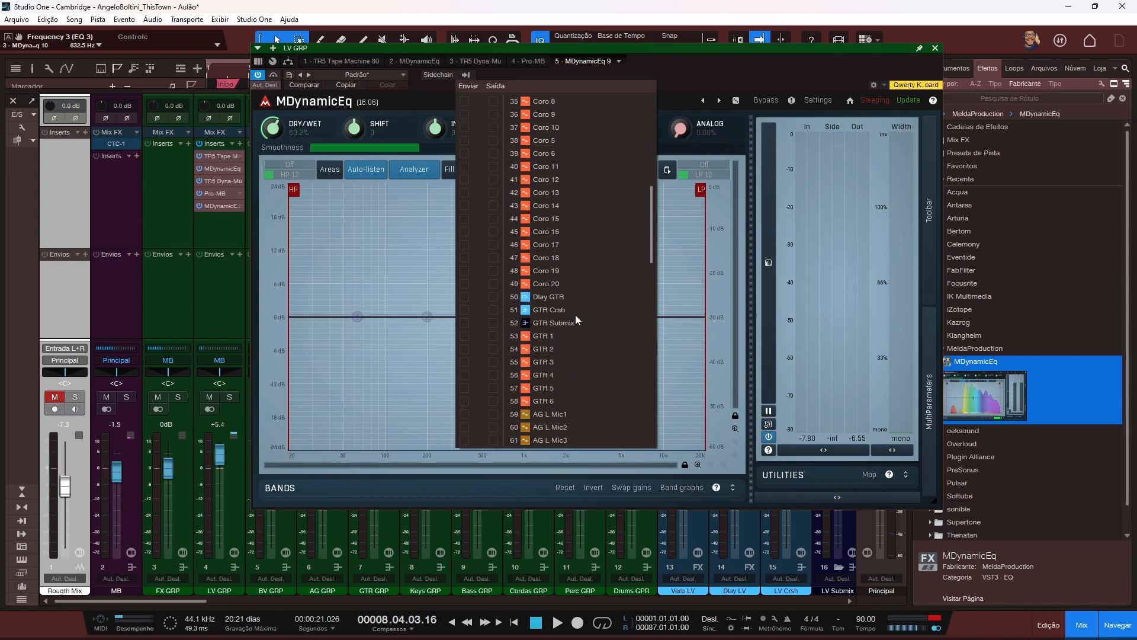
left_click(468, 322)
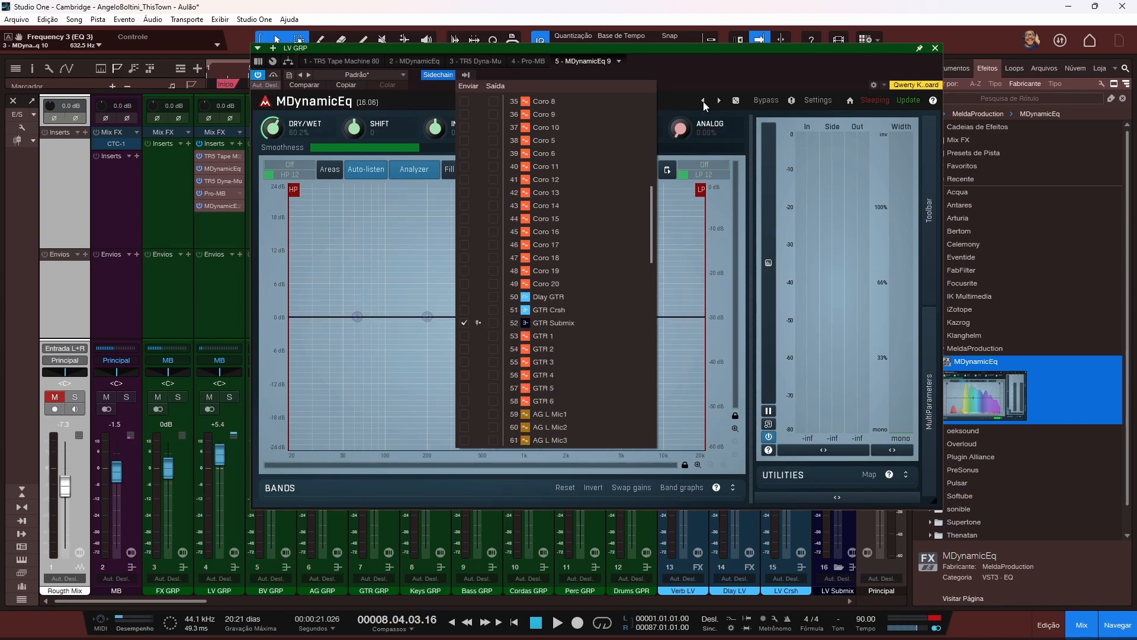
left_click(679, 73)
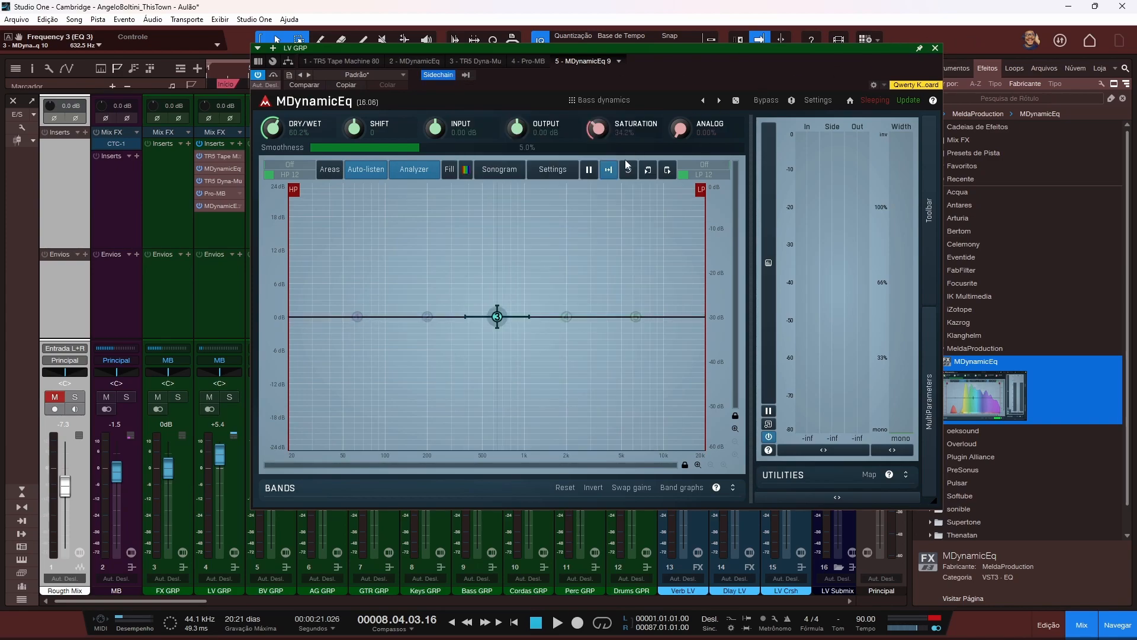
Step: Play the song with the analyzer source on Input & Output, and lower band 3's gain to -17.88 dB
left_click(551, 169)
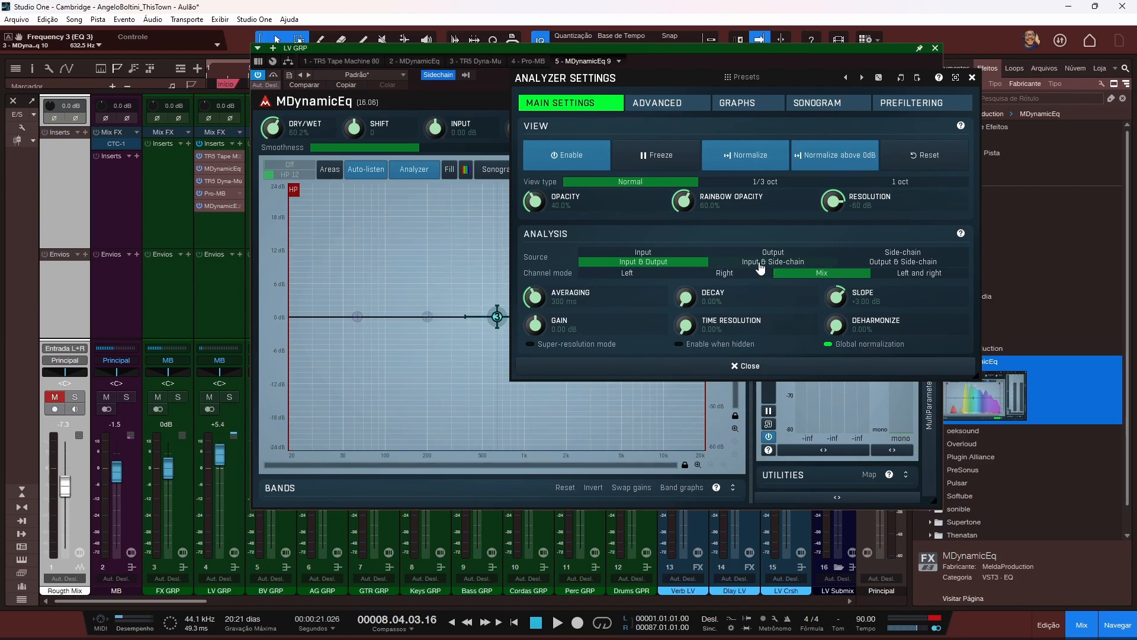
left_click(680, 253)
key("space")
left_click_drag(601, 79, 767, 89)
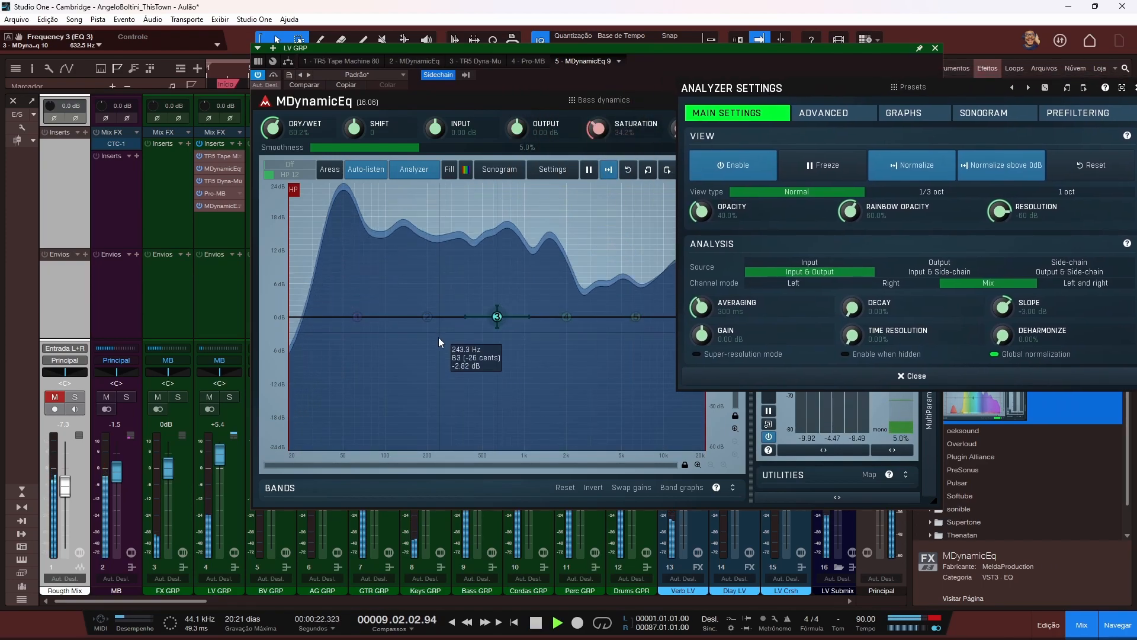
left_click_drag(495, 318, 496, 417)
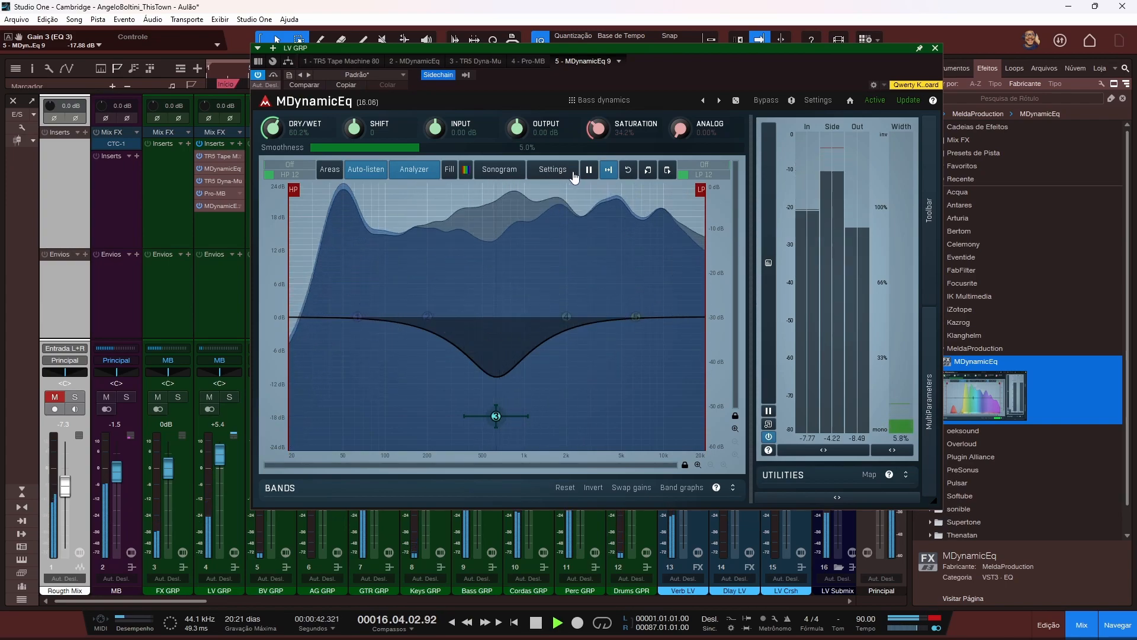
Step: Set the analyzer source to Input & Side-chain and turn on rainbow colouring of the spectrum
left_click(553, 169)
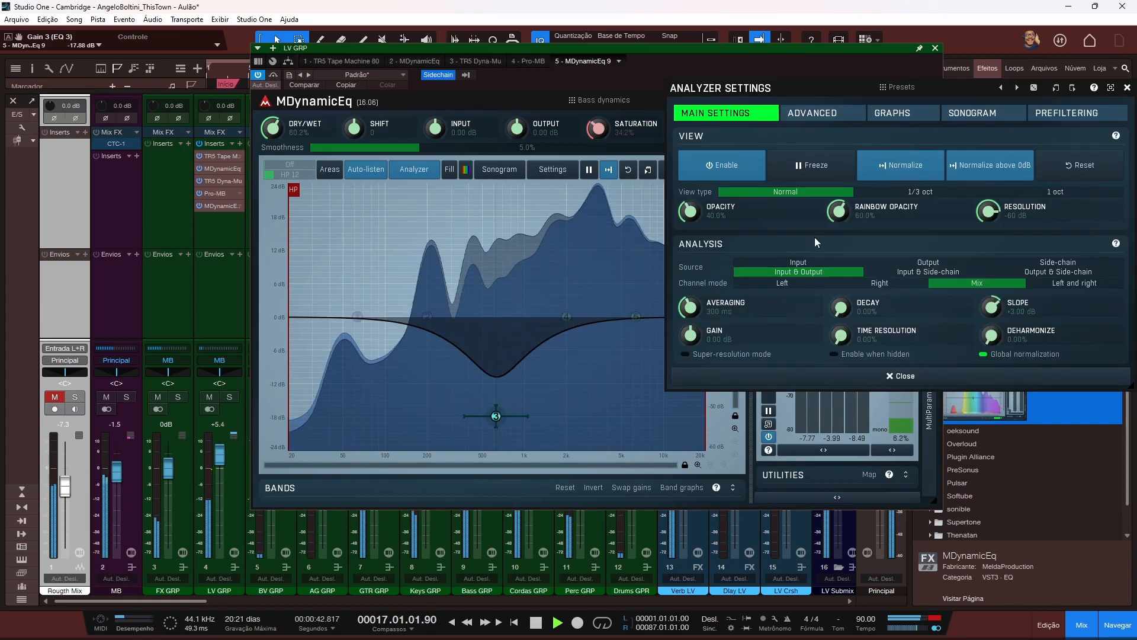
left_click(904, 272)
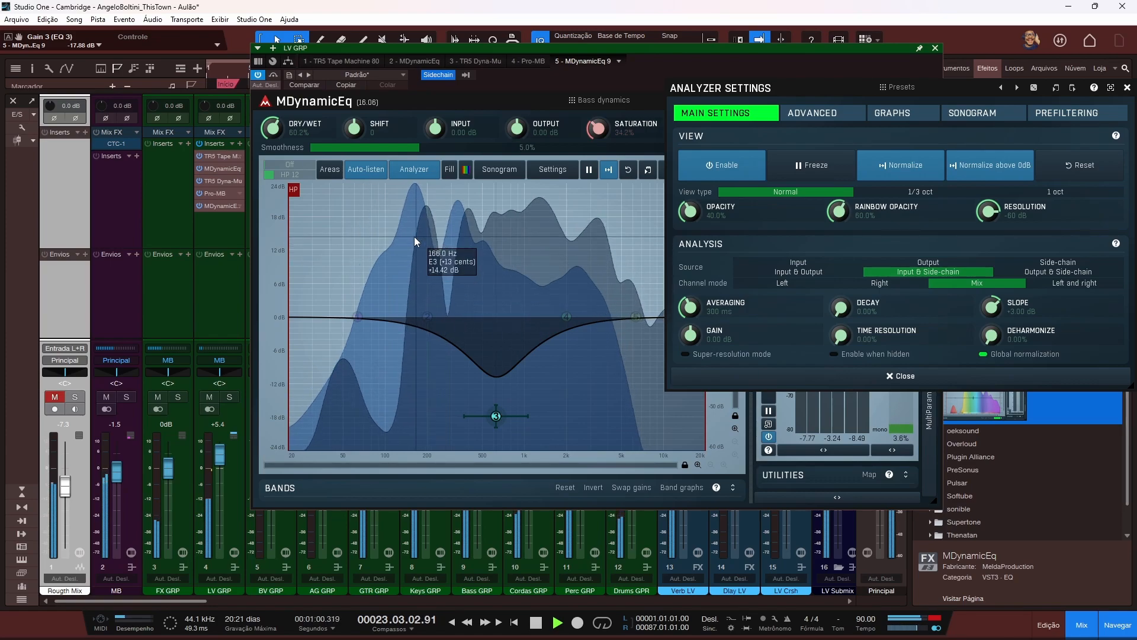
left_click(468, 169)
left_click(467, 170)
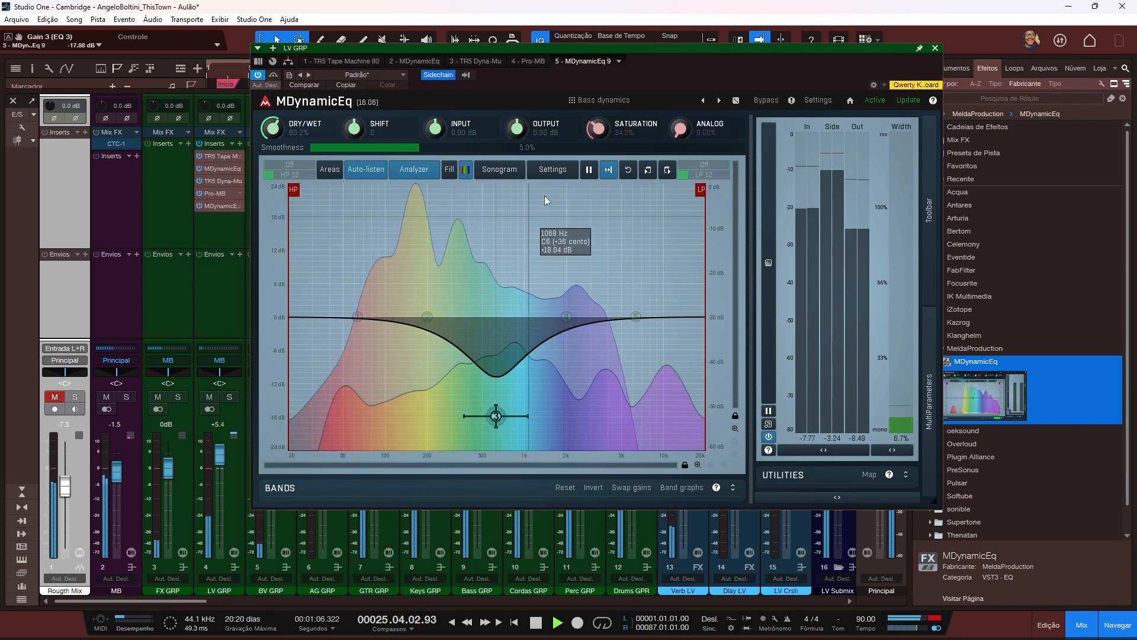
Step: Try the analyzer's time resolution at 20% and back at 0%, and preview the 1/3 oct and 1 oct view types before returning to Normal
left_click(550, 172)
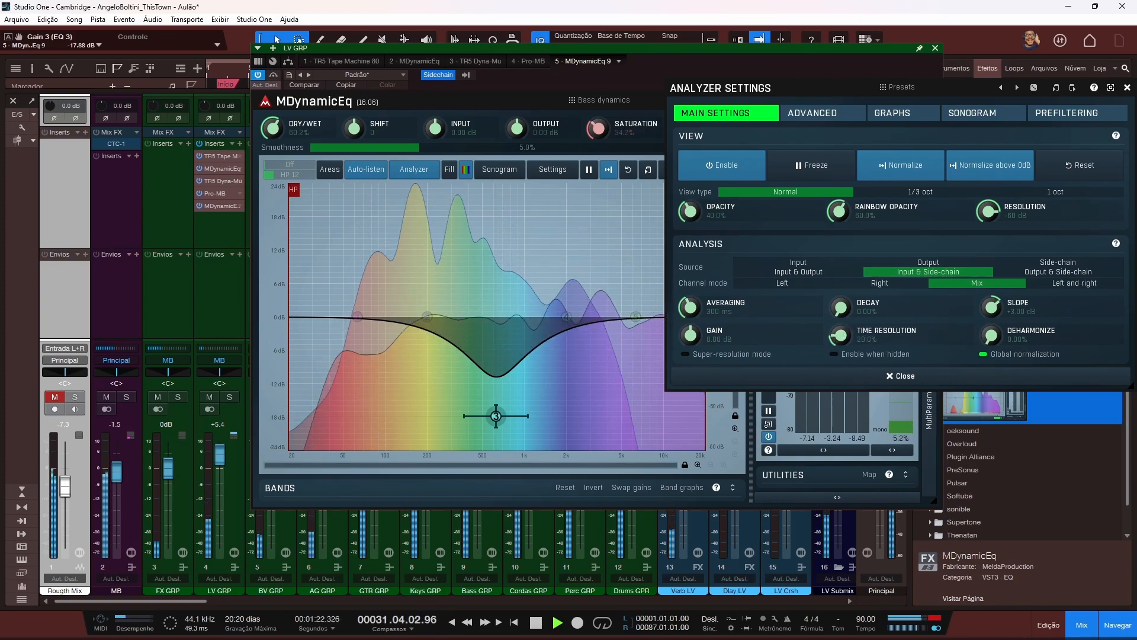
left_click_drag(876, 311, 876, 338)
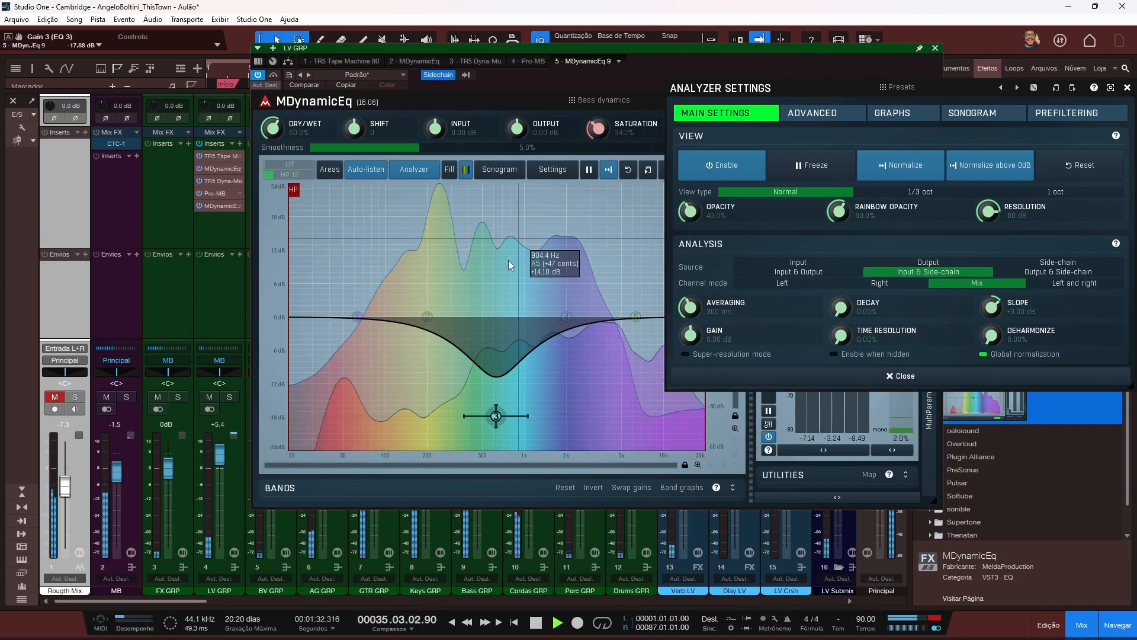
left_click(935, 194)
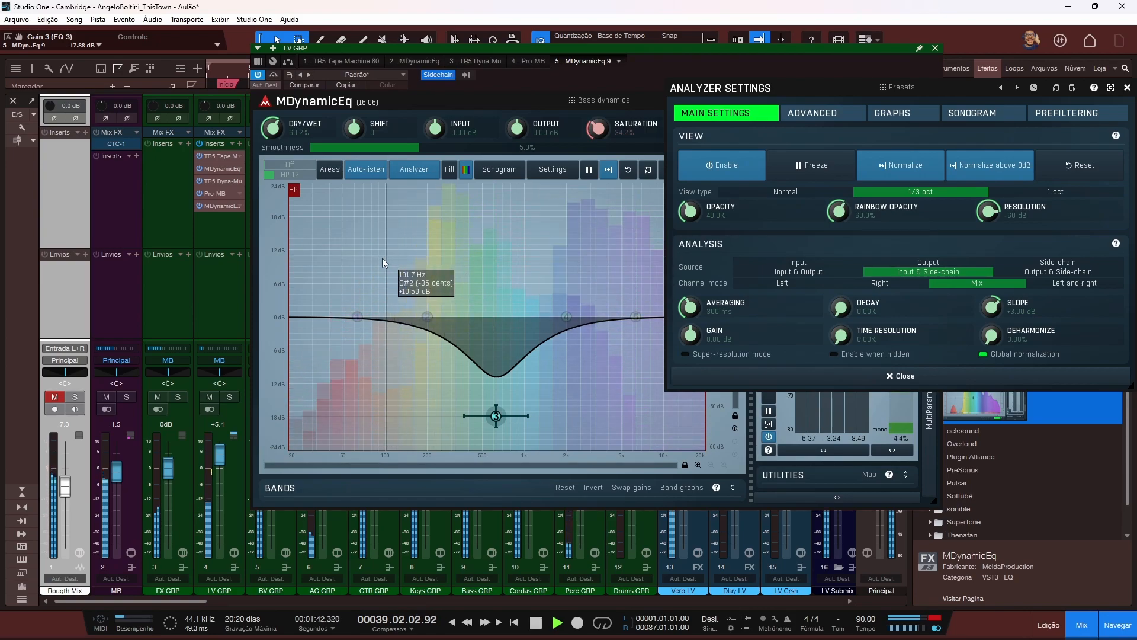
left_click(1043, 192)
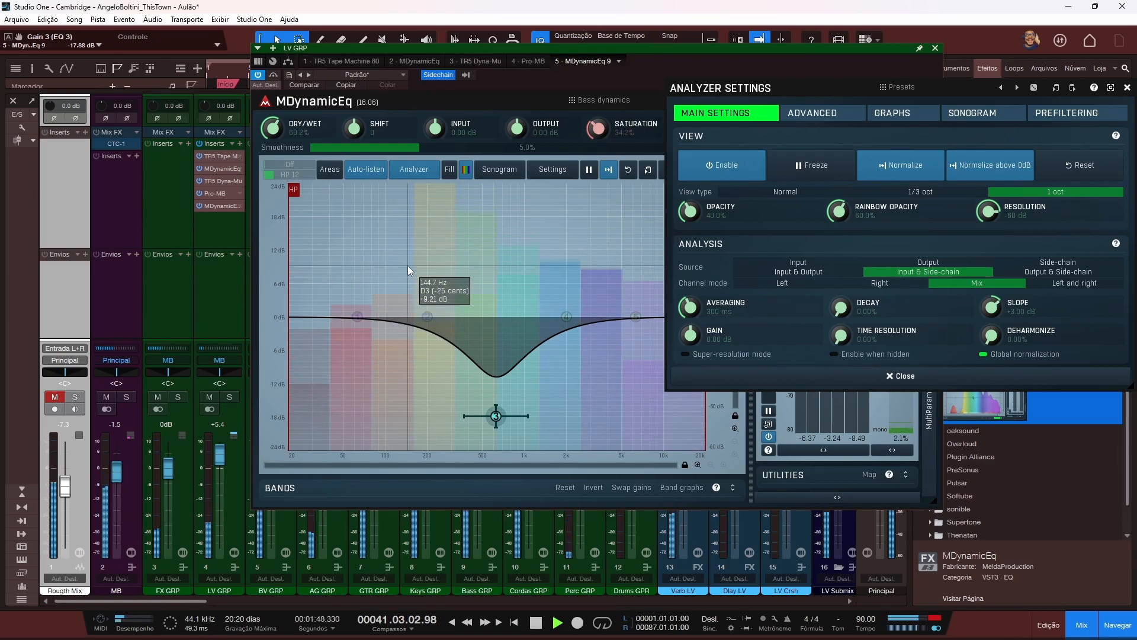
left_click(810, 193)
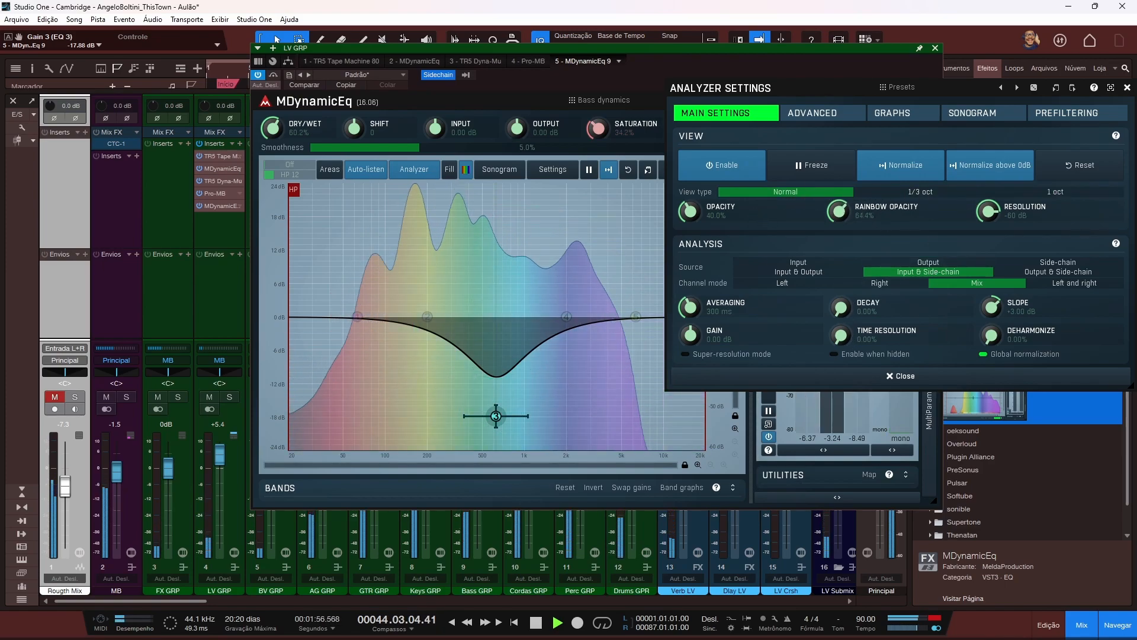
Step: Set the analyzer's rainbow opacity to 100%, and try the overall opacity at 100% and 4.8% before raising it again
left_click_drag(839, 211, 840, 172)
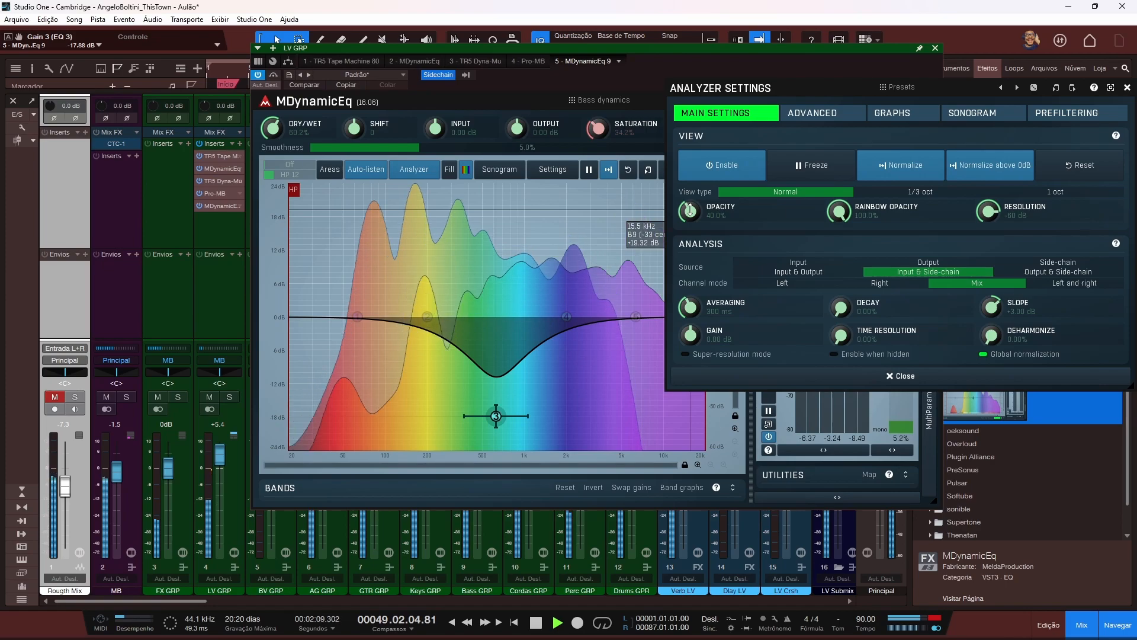
left_click_drag(690, 212, 691, 146)
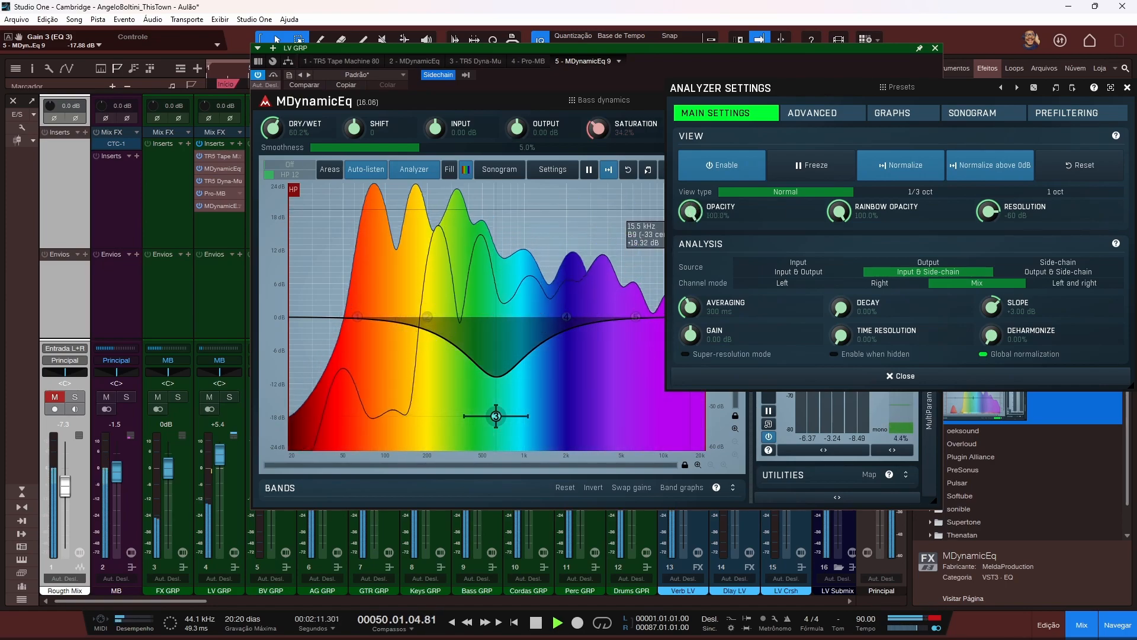
left_click_drag(690, 211, 690, 314)
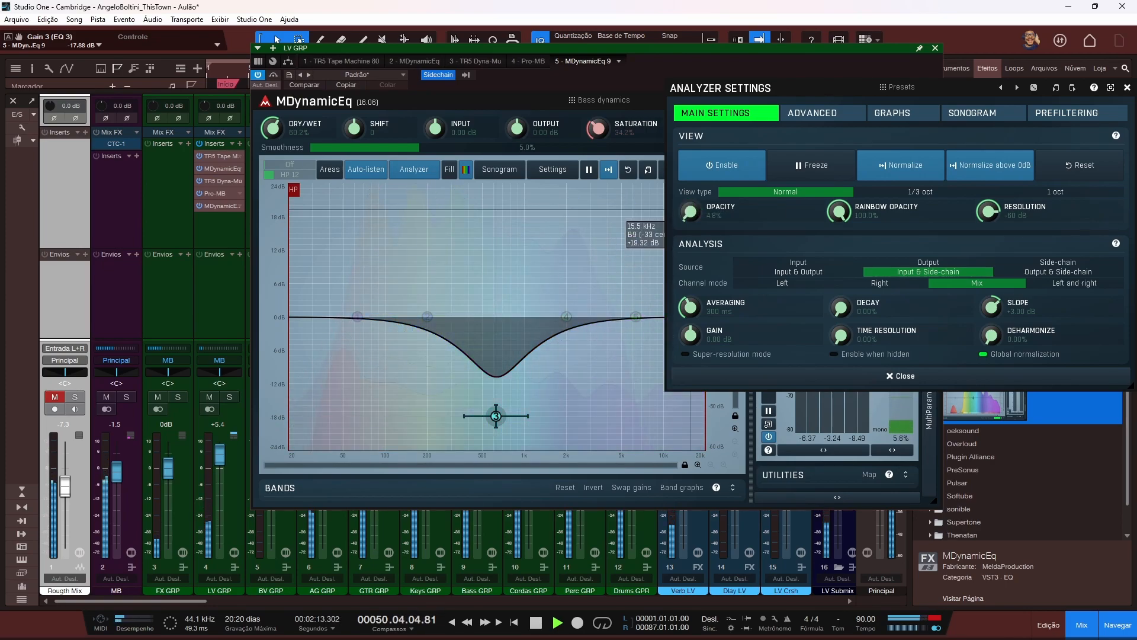
left_click_drag(691, 212, 690, 145)
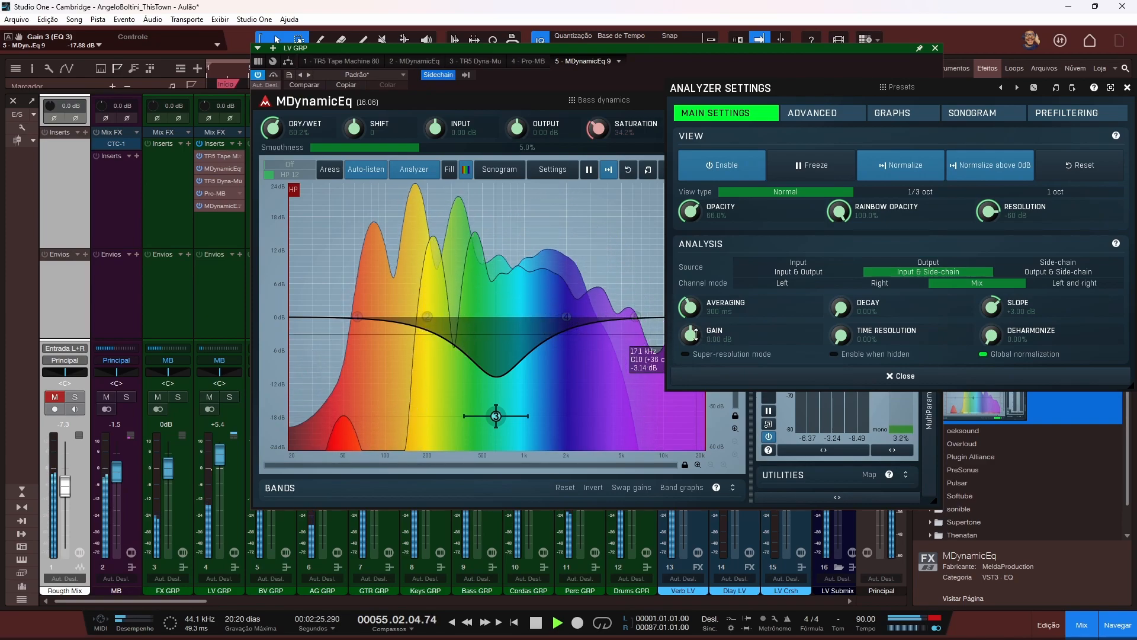
Step: Set the analyzer's gain to -1.54 dB, and try freezing and unfreezing the spectrum
left_click_drag(690, 335, 690, 369)
mouse_move(841, 336)
left_mouse_down()
mouse_move(841, 302)
mouse_move(840, 336)
left_mouse_up()
mouse_move(991, 336)
left_mouse_down()
mouse_move(991, 302)
mouse_move(991, 335)
left_mouse_up()
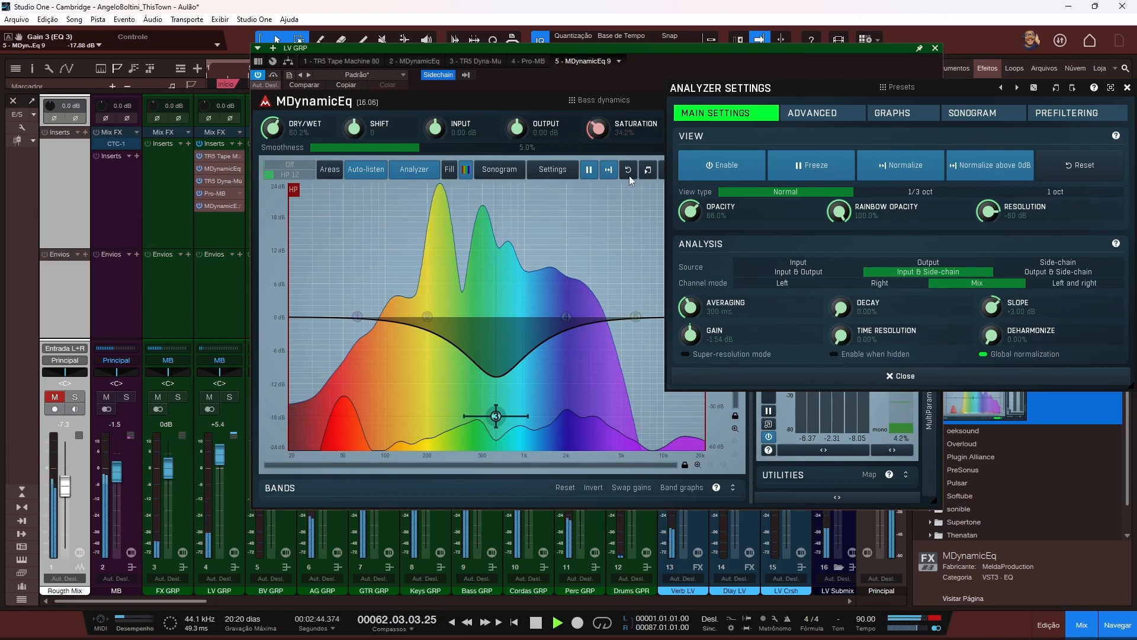
left_click(727, 169)
left_click(834, 171)
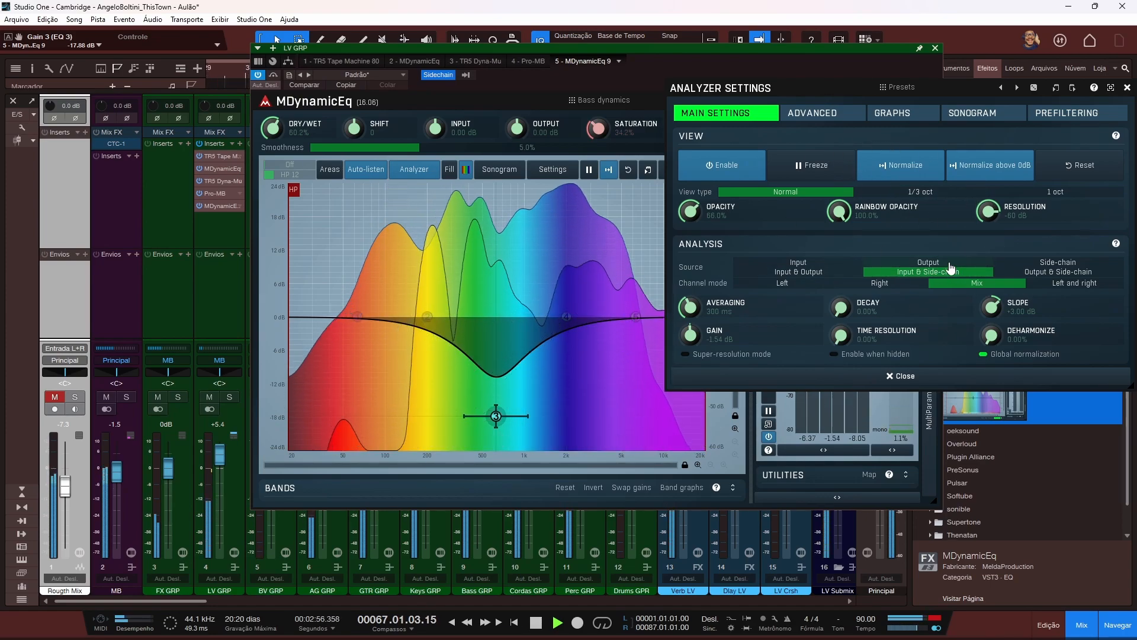
Step: Try peak detection at 100% in the advanced analyzer settings, and set it back to 0%
left_click(816, 116)
left_click_drag(691, 163, 691, 113)
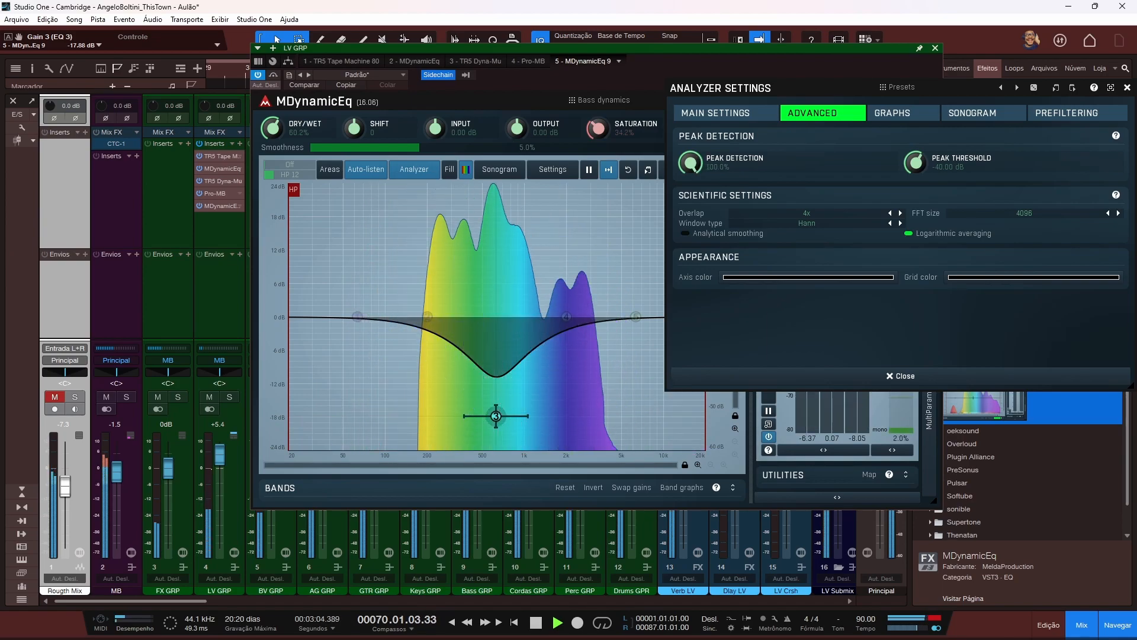
left_click_drag(691, 162, 691, 195)
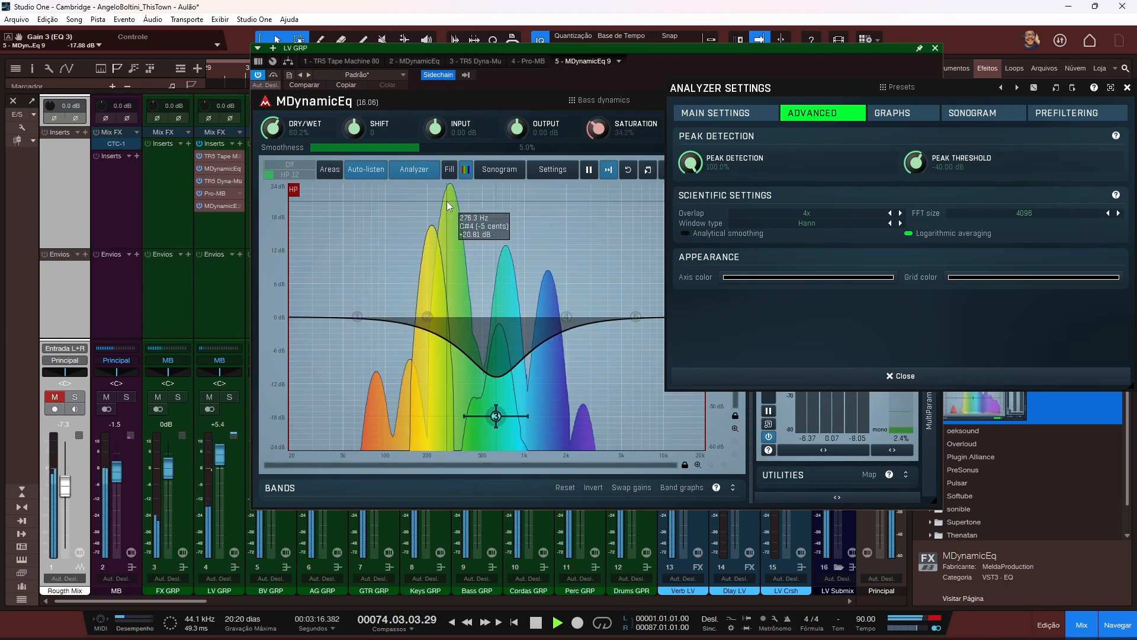
left_click_drag(690, 163, 691, 130)
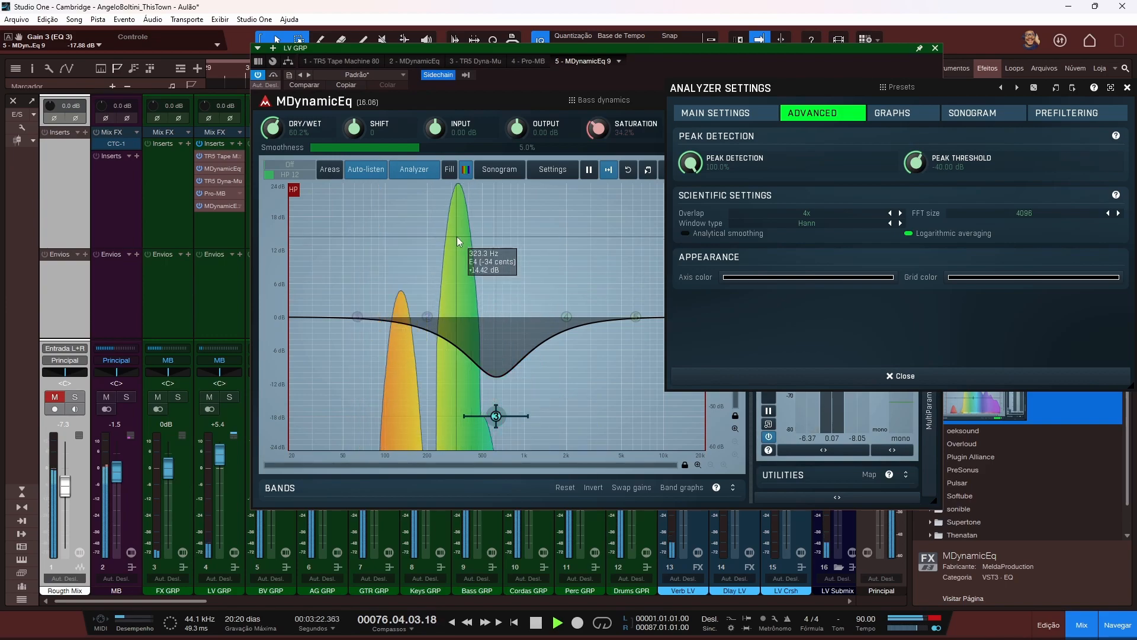
left_click_drag(721, 171, 721, 205)
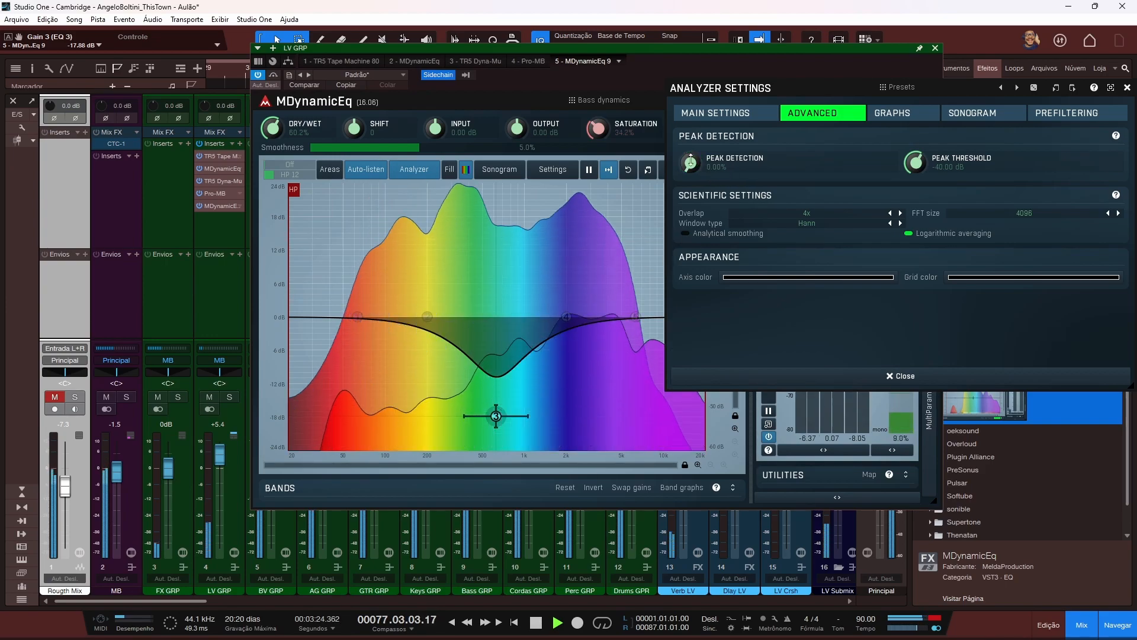
Step: Review the available FFT sizes and the axis colour picker, leaving both settings as they are
left_click(1030, 214)
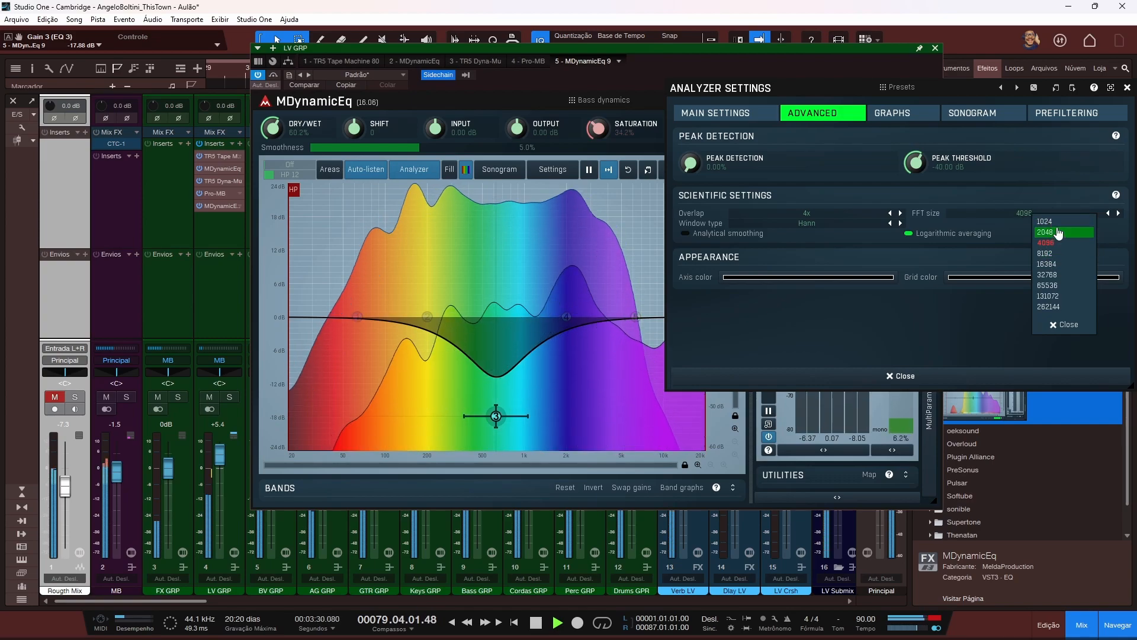
left_click(1007, 221)
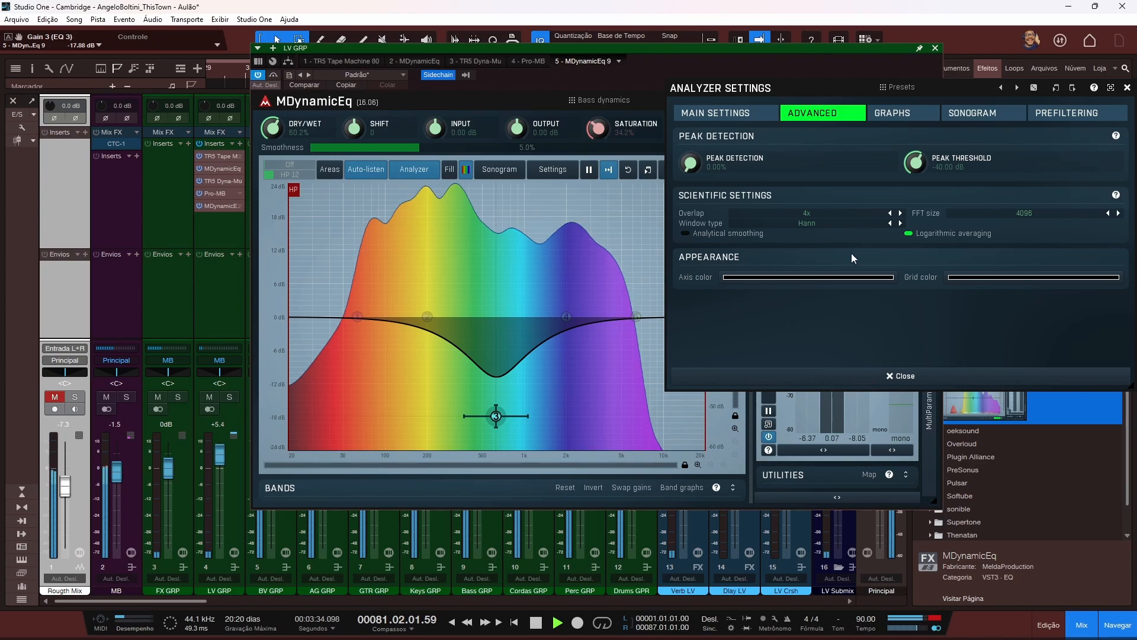
left_click(831, 280)
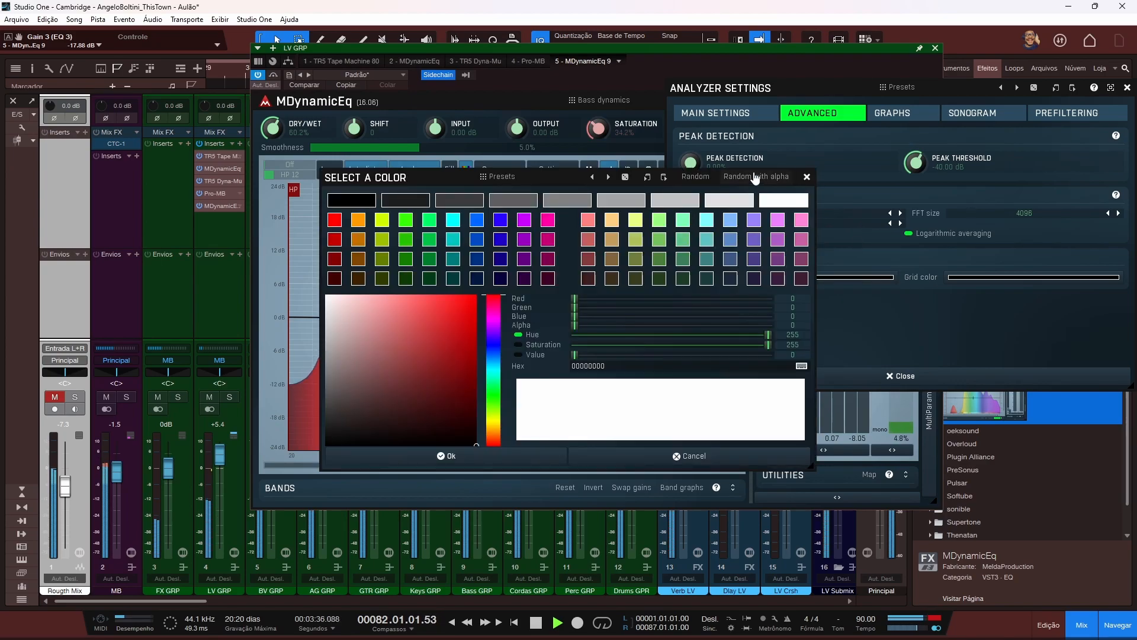
left_click(807, 177)
Step: Enable Peaks on the Average graph with line opacity at 100%, replay the song, and show the sonogram settings
left_click(892, 113)
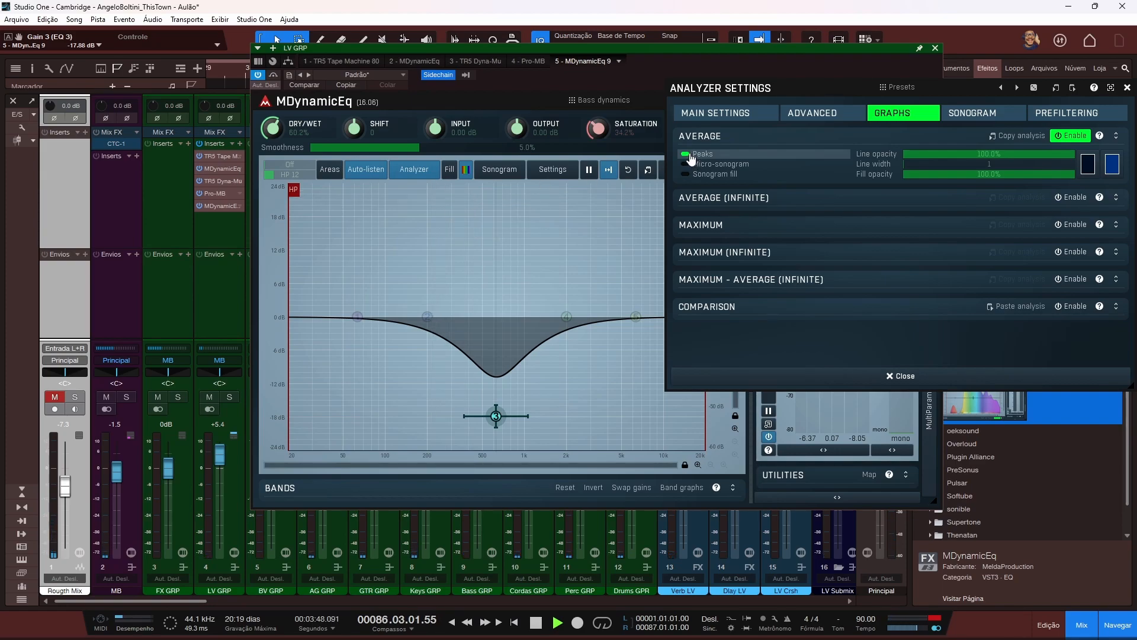
key("space")
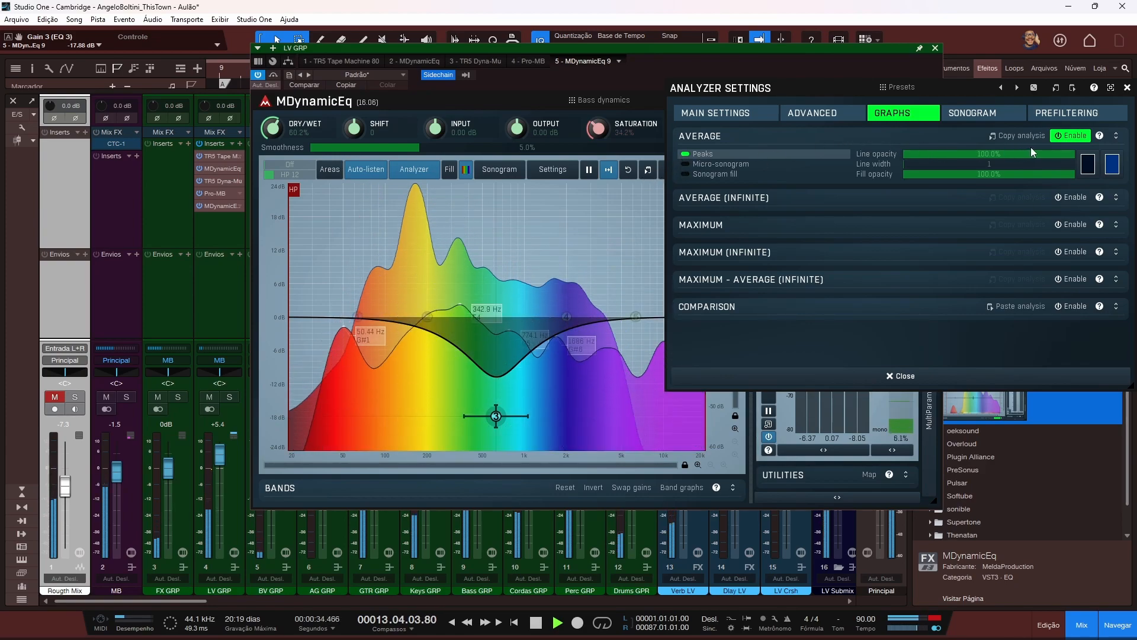
left_click_drag(1029, 154, 1077, 155)
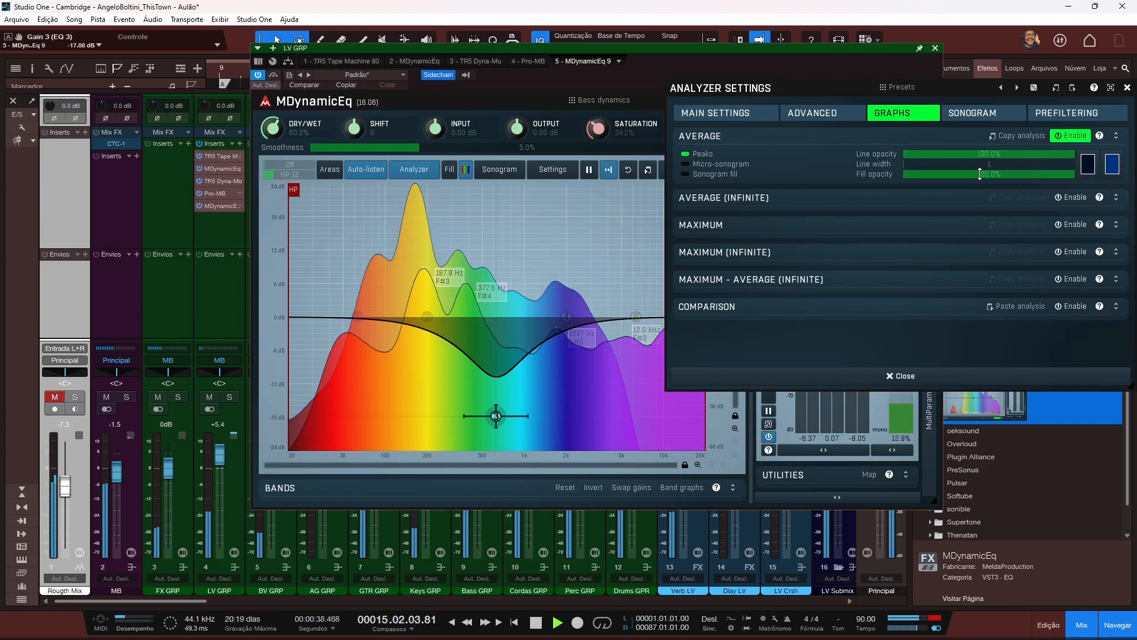
left_click(987, 113)
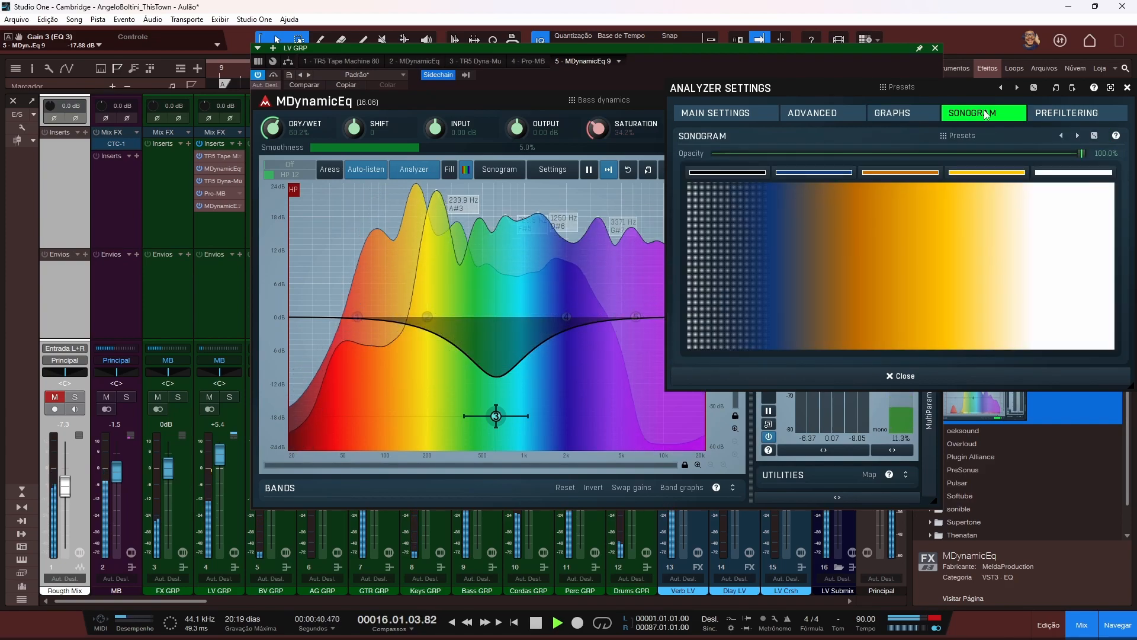
Step: Compare the sonogram alone with the filled analyzer graph during playback, and review the sonogram's opacity and colour settings
left_click(503, 170)
left_click(504, 170)
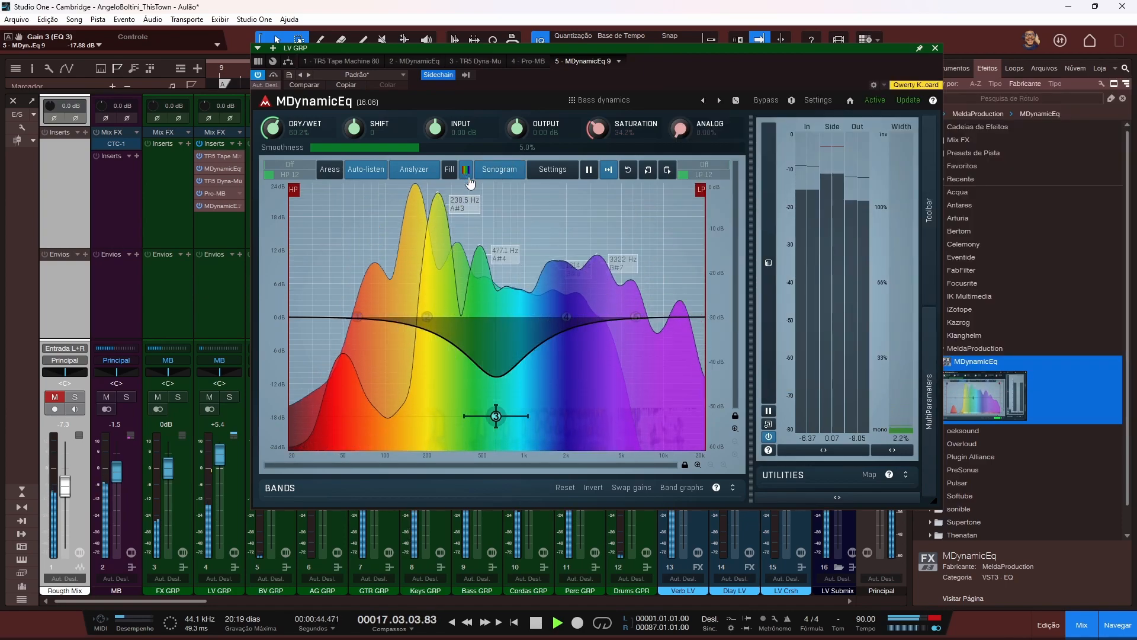
left_click(401, 170)
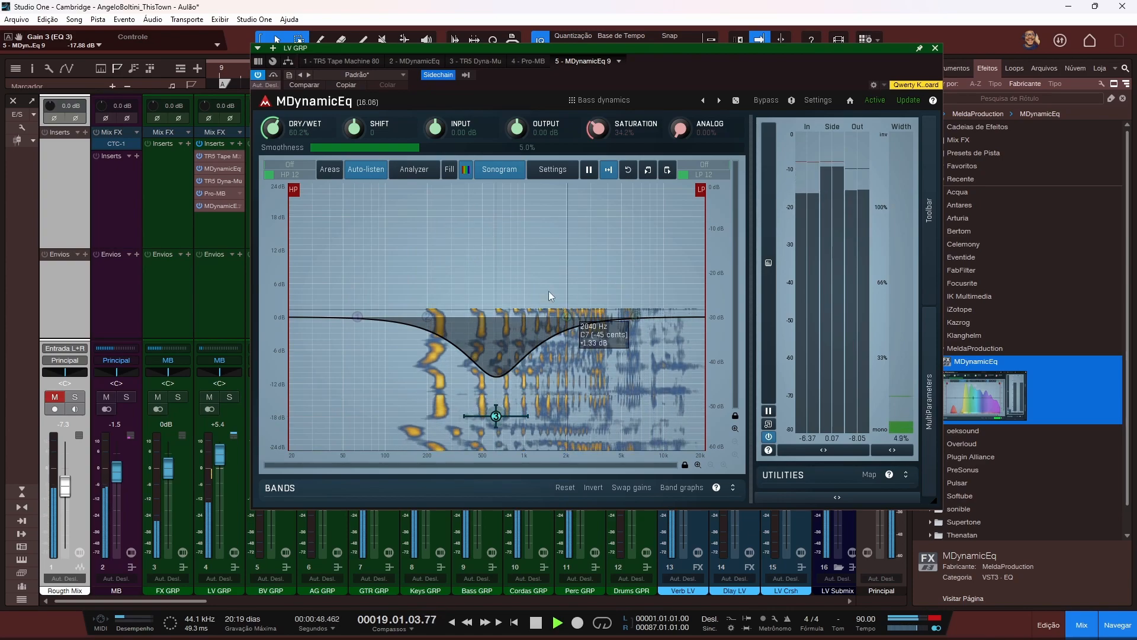
left_click(450, 170)
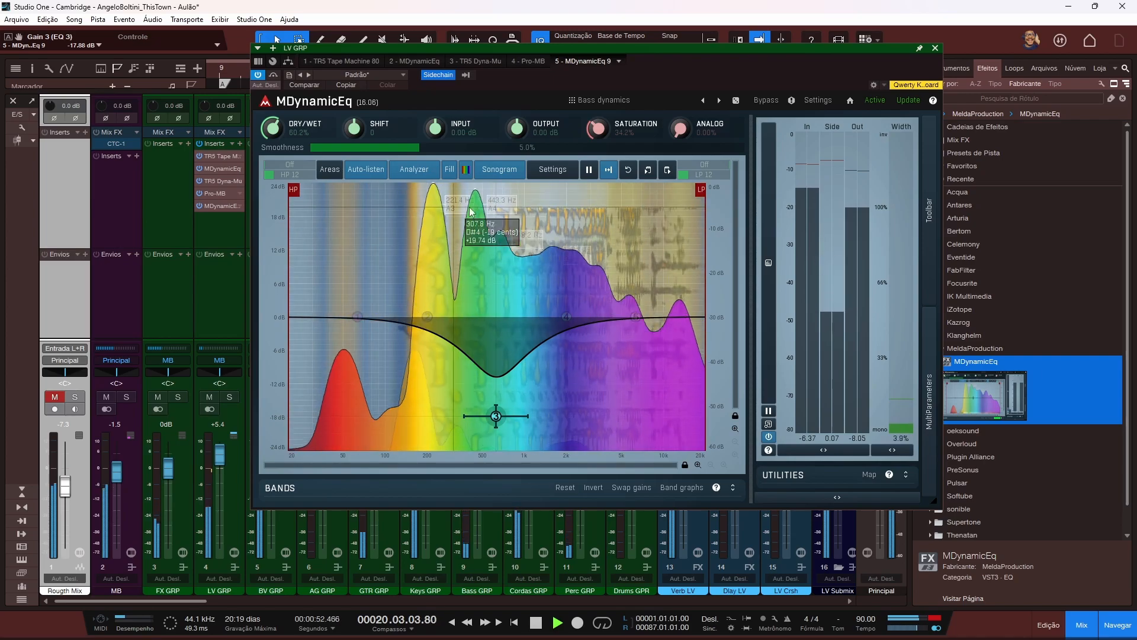
left_click(552, 170)
left_click(987, 113)
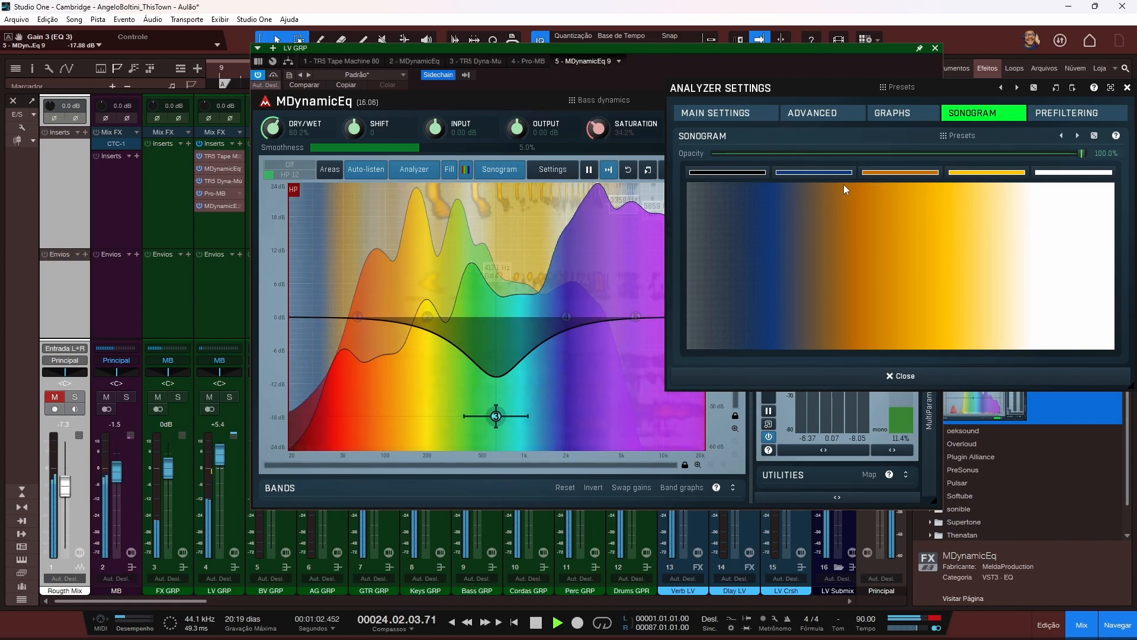
Step: Try adding a point to the analyzer's prefiltering curve, pulling it down to about -25 dB and bending the low-frequency segment
left_click(1058, 116)
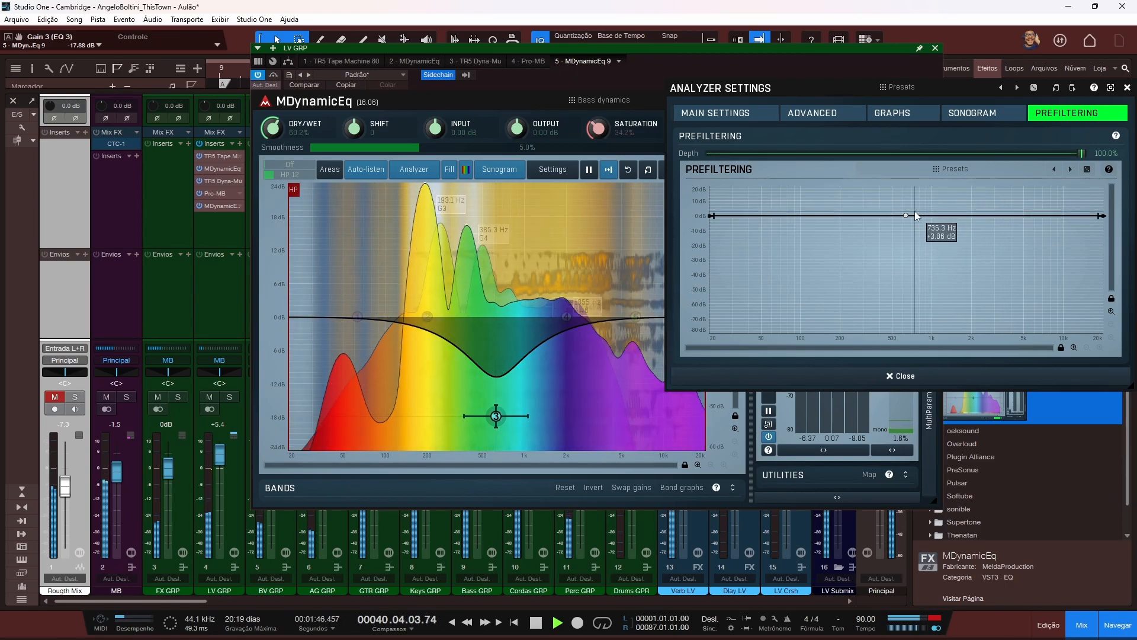
double_click(875, 216)
left_click_drag(875, 216, 875, 253)
left_click_drag(802, 234, 786, 344)
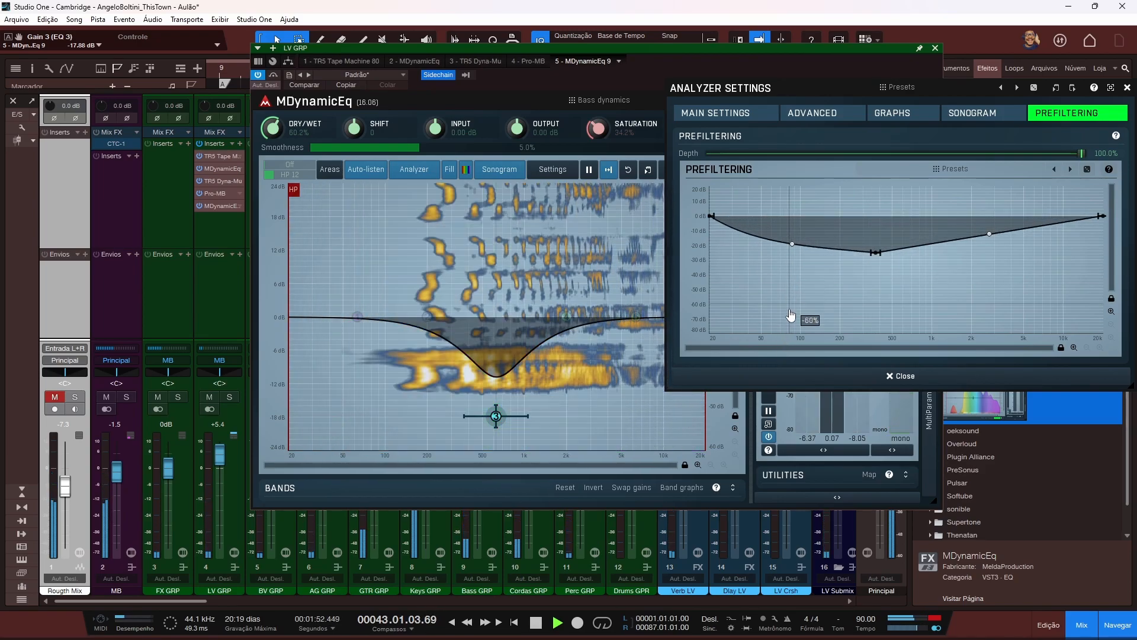
Step: Turn off the sonogram and the graph fill, and disable the plug-in's side-chain input
left_click(496, 171)
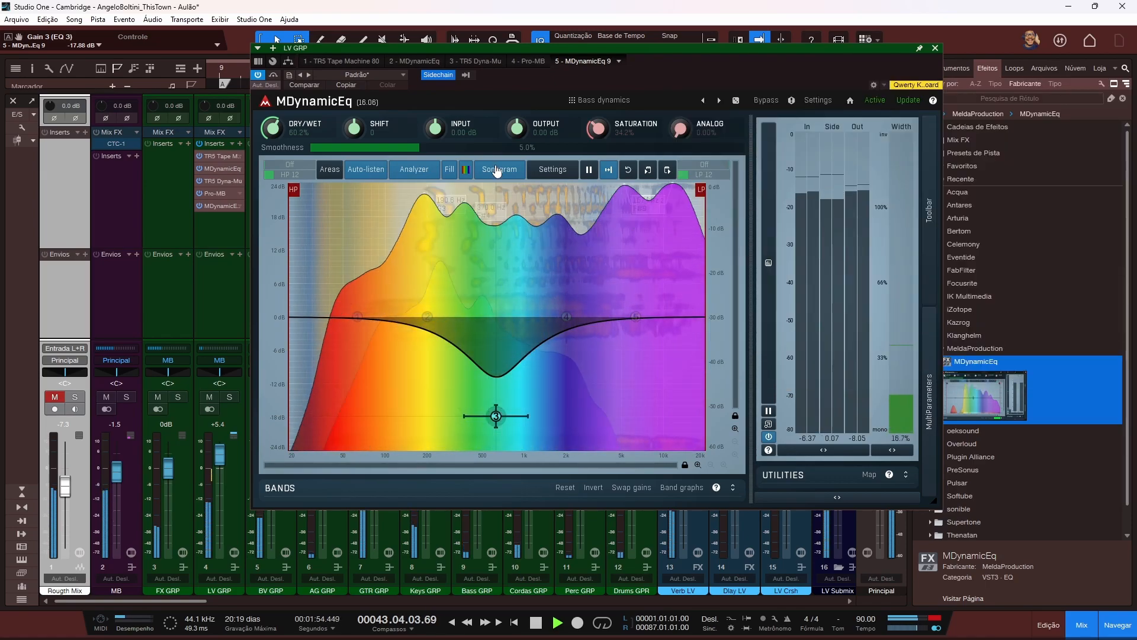
left_click(496, 171)
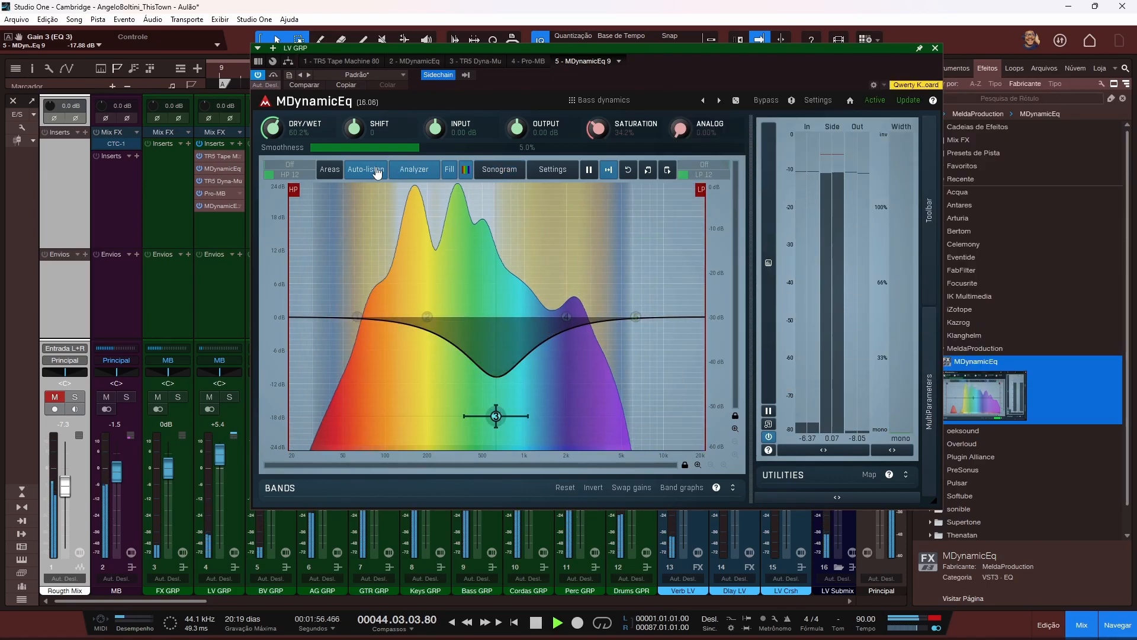
left_click(452, 171)
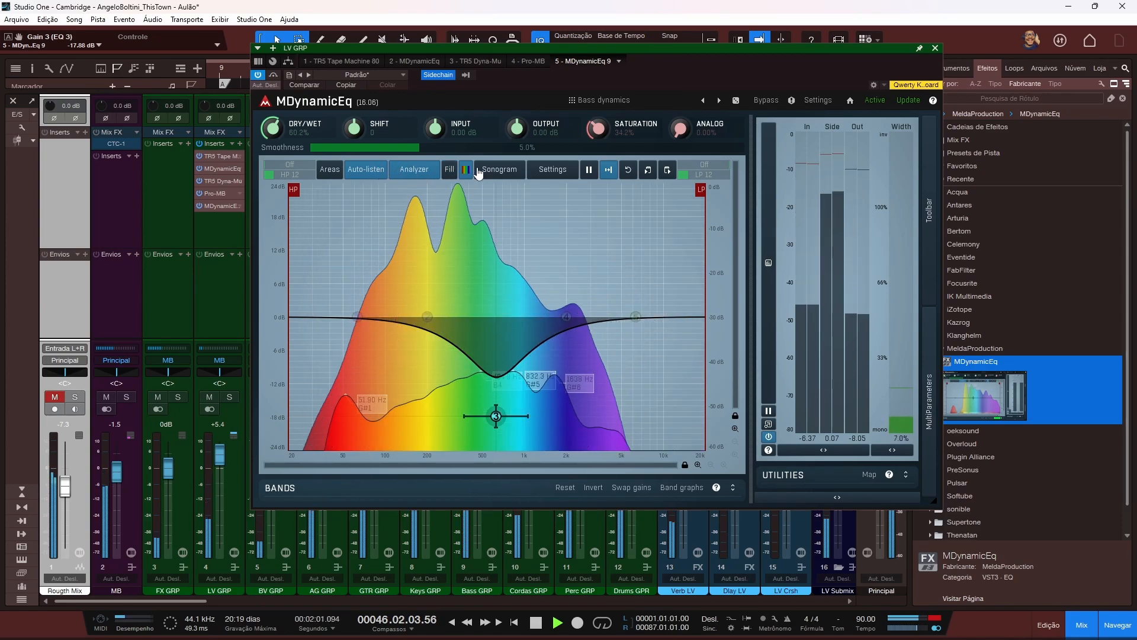
left_click(552, 170)
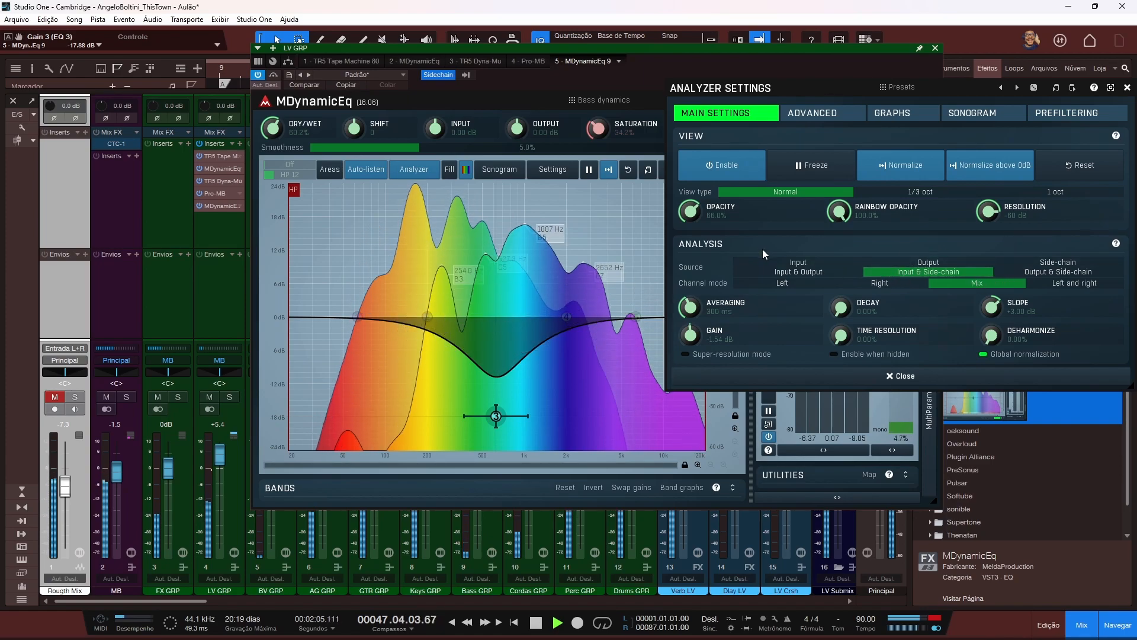
left_click(437, 77)
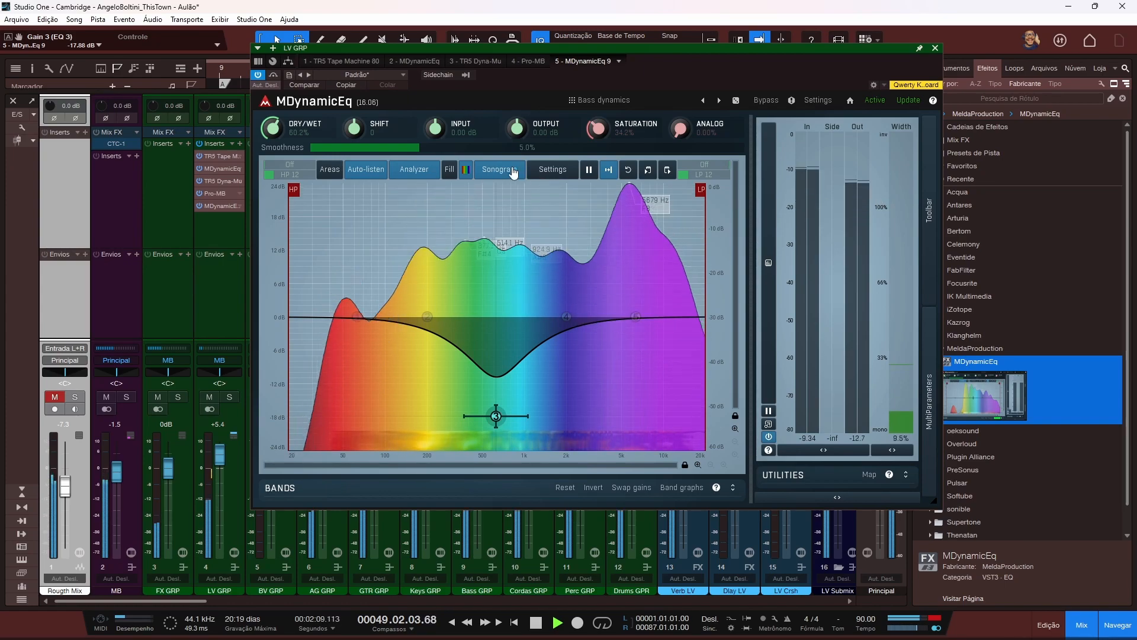
Step: Reduce the analyzer's opacity to 31.2% and its rainbow opacity to about 84%
left_click(552, 170)
left_click_drag(690, 210, 689, 243)
left_click_drag(839, 211, 839, 224)
left_click_drag(691, 212, 691, 209)
Step: Try bending the low-frequency segment of the prefiltering curve down and back up while watching the spectrum
left_click(1066, 113)
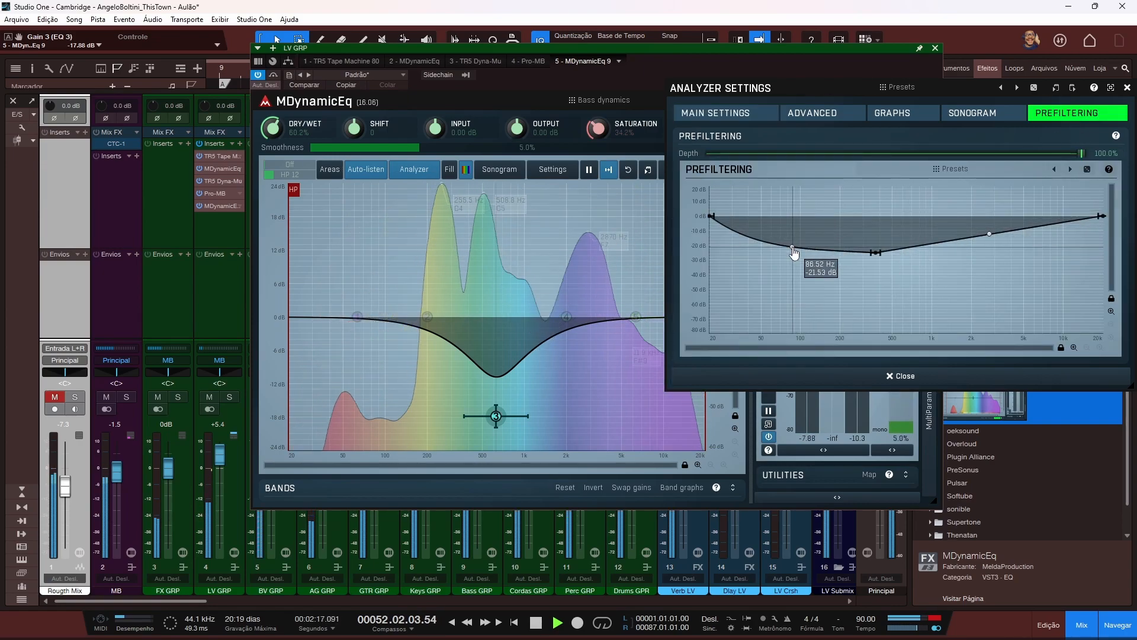
left_click_drag(794, 254, 793, 271)
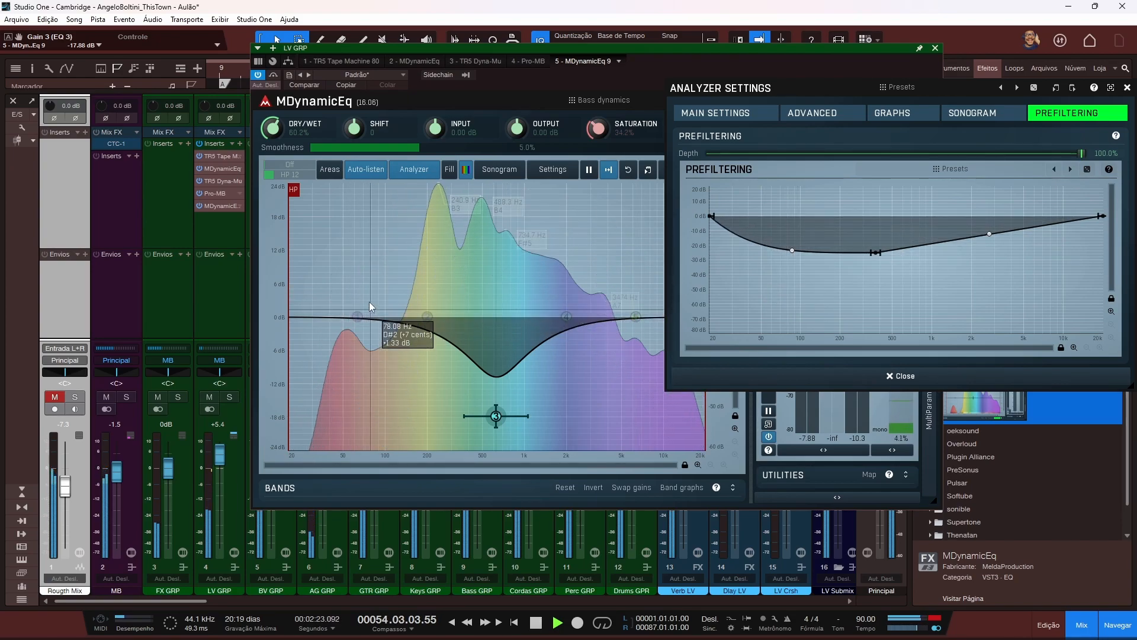
left_click_drag(793, 251, 855, 7)
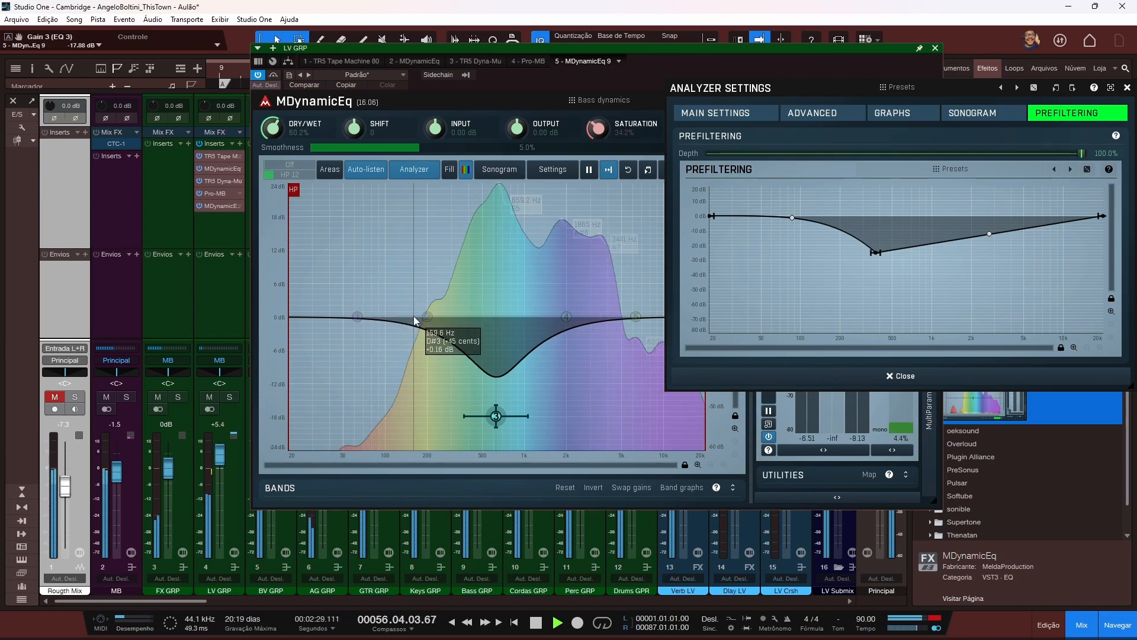
Step: Try the Fletcher-Munson prefiltering preset, load the ISO-226:2003 preset instead, and stop playback
left_click(960, 171)
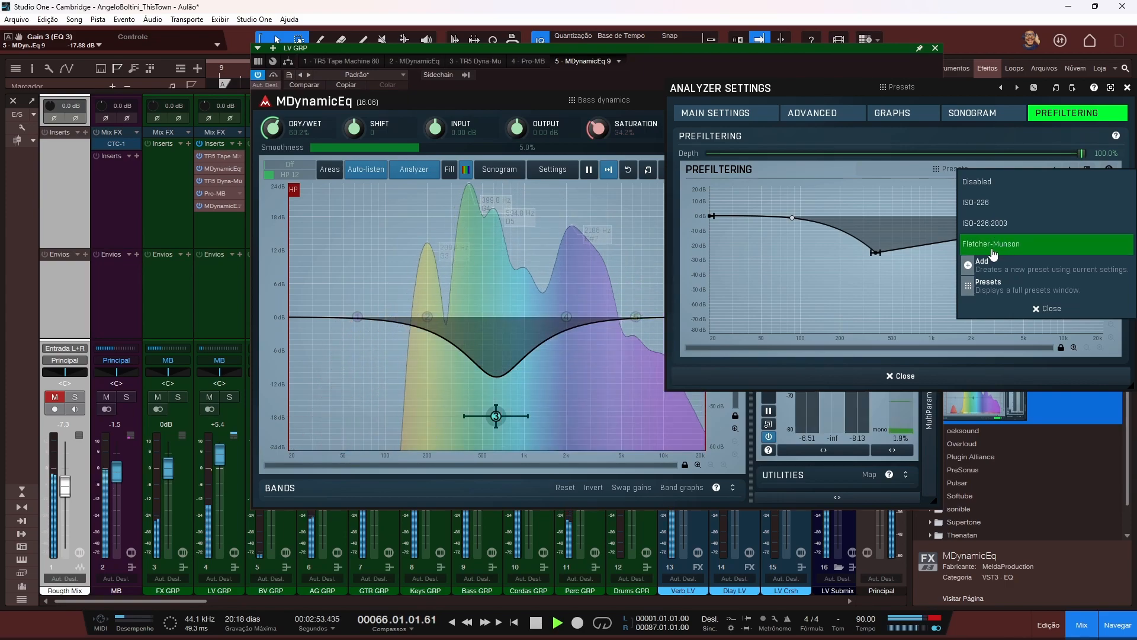
left_click(983, 249)
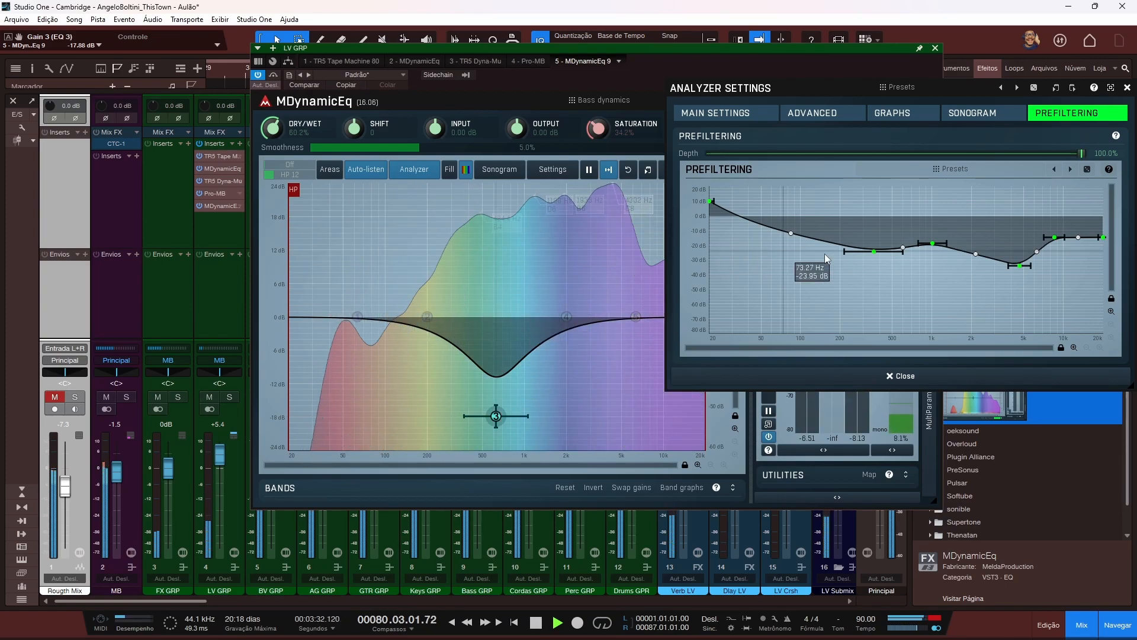
left_click(1004, 171)
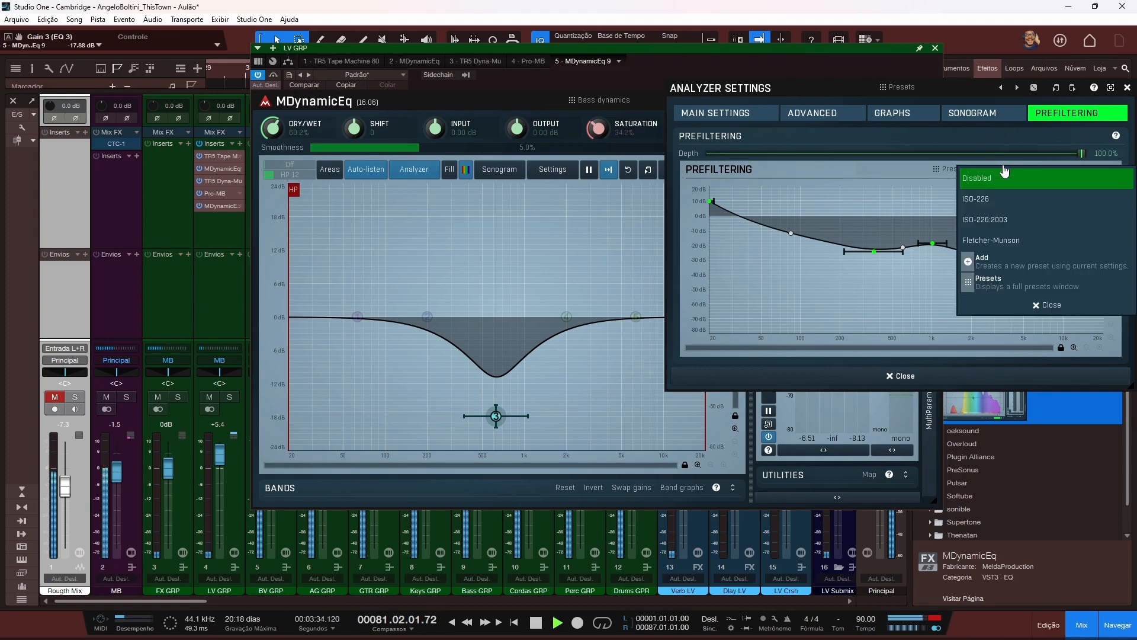
left_click(1001, 221)
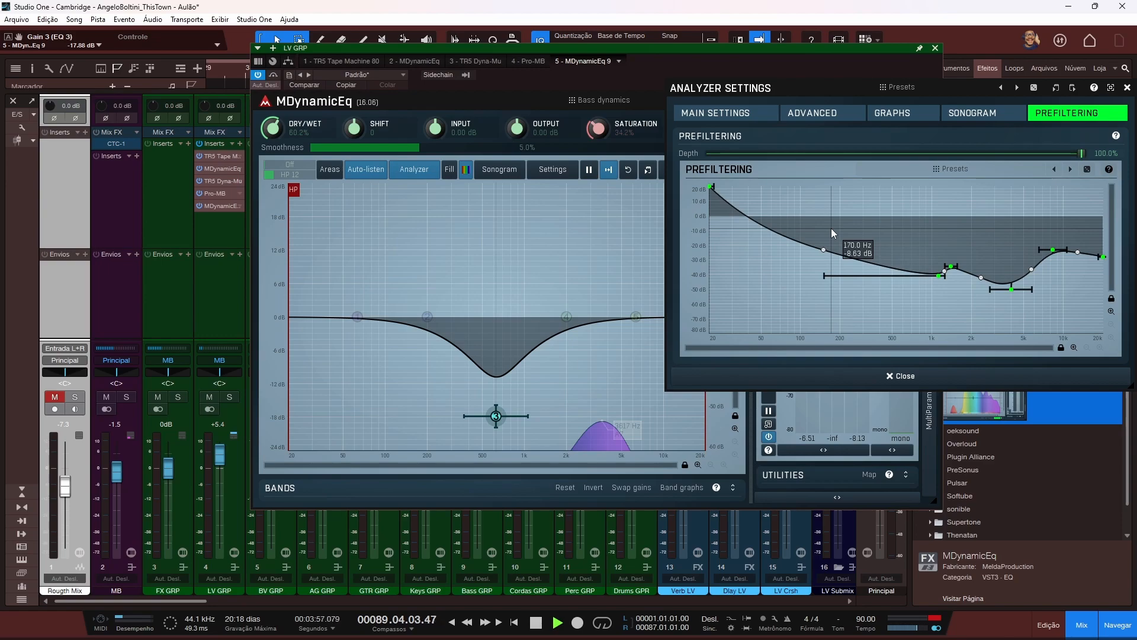
key("space")
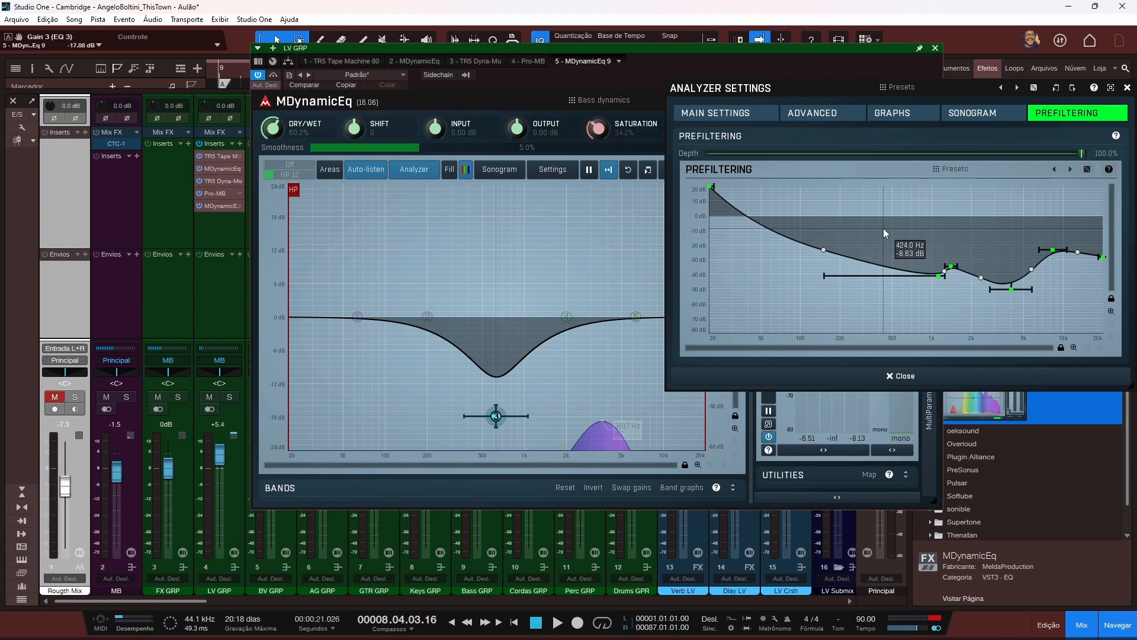
key("space")
key("space")
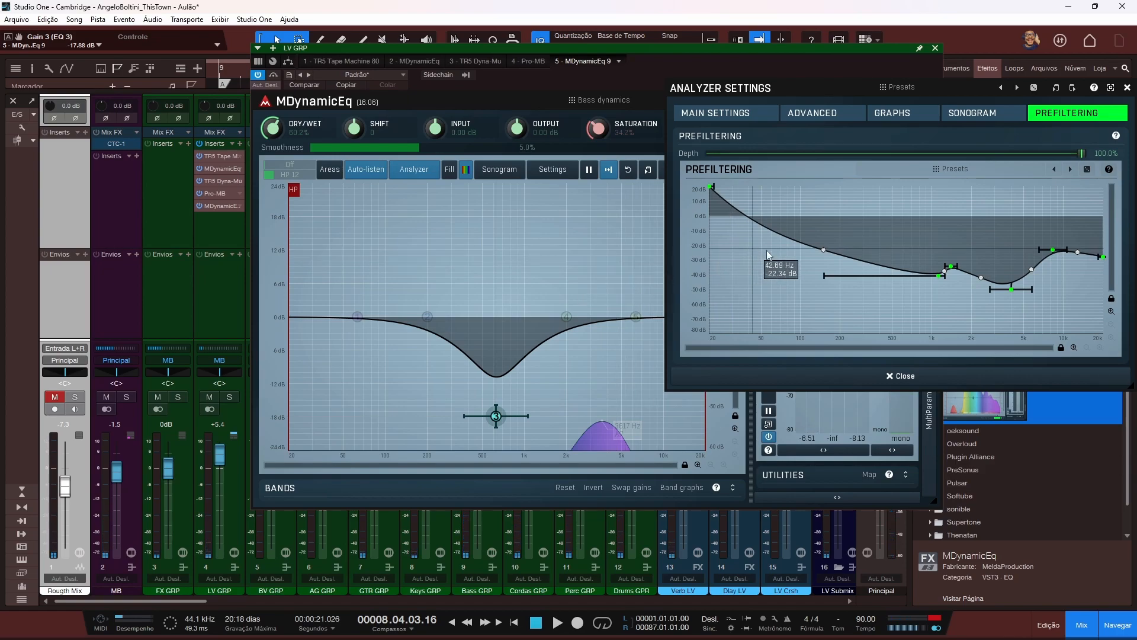
Step: Try lower prefiltering depths such as 66.5% and 60.1%, and set the depth back to 100%
left_click_drag(1081, 156, 1019, 160)
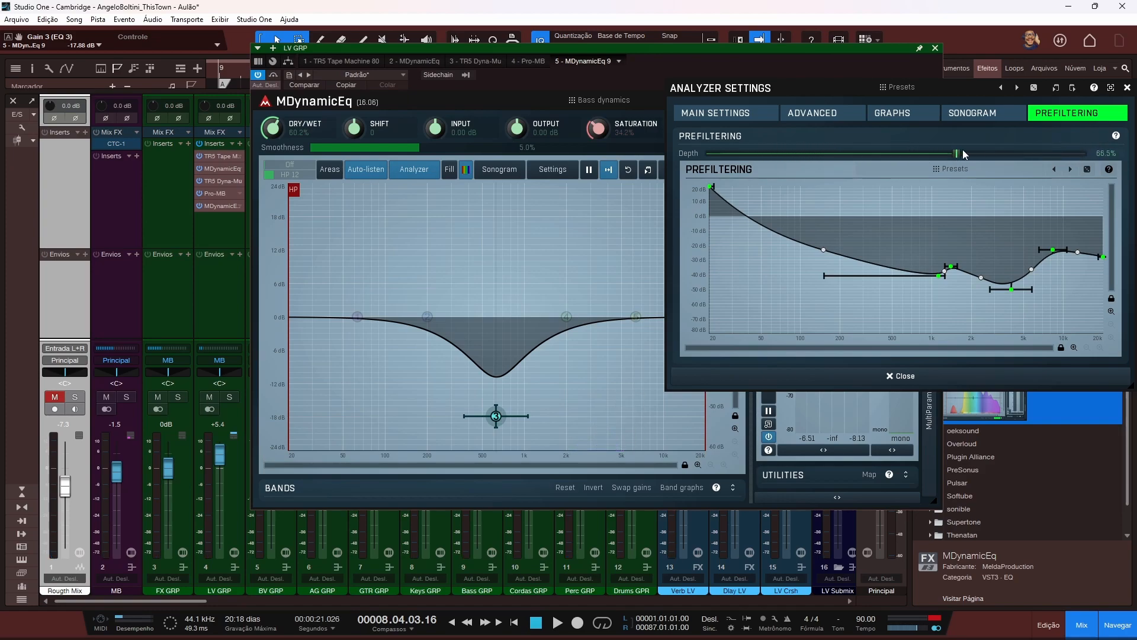
double_click(957, 154)
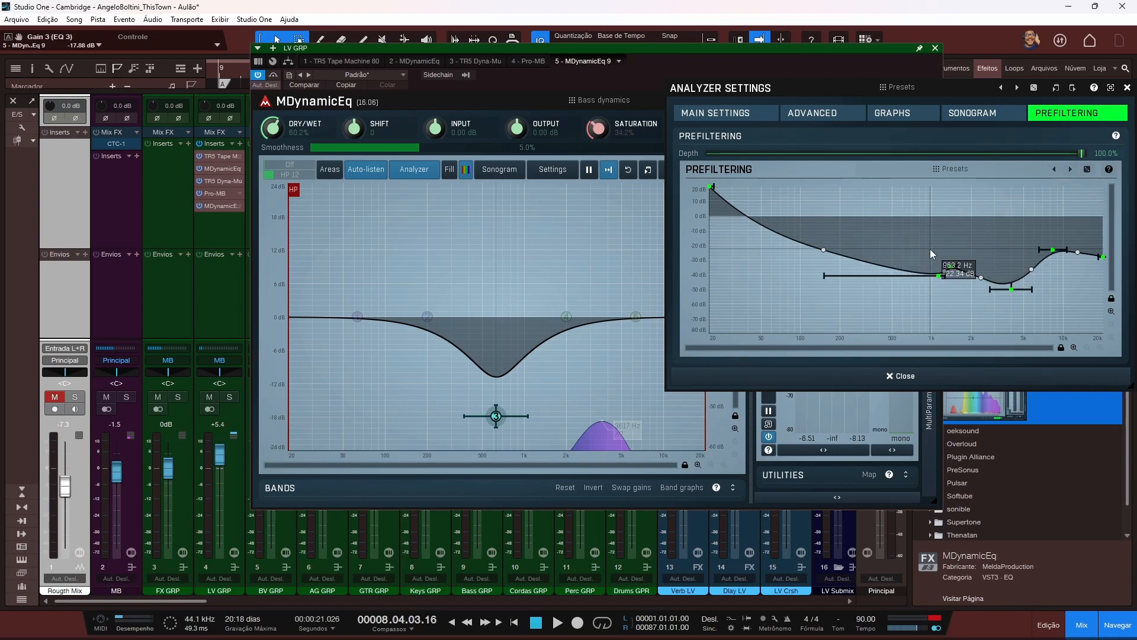
mouse_move(1082, 157)
left_mouse_down()
mouse_move(978, 164)
mouse_move(1082, 147)
left_mouse_up()
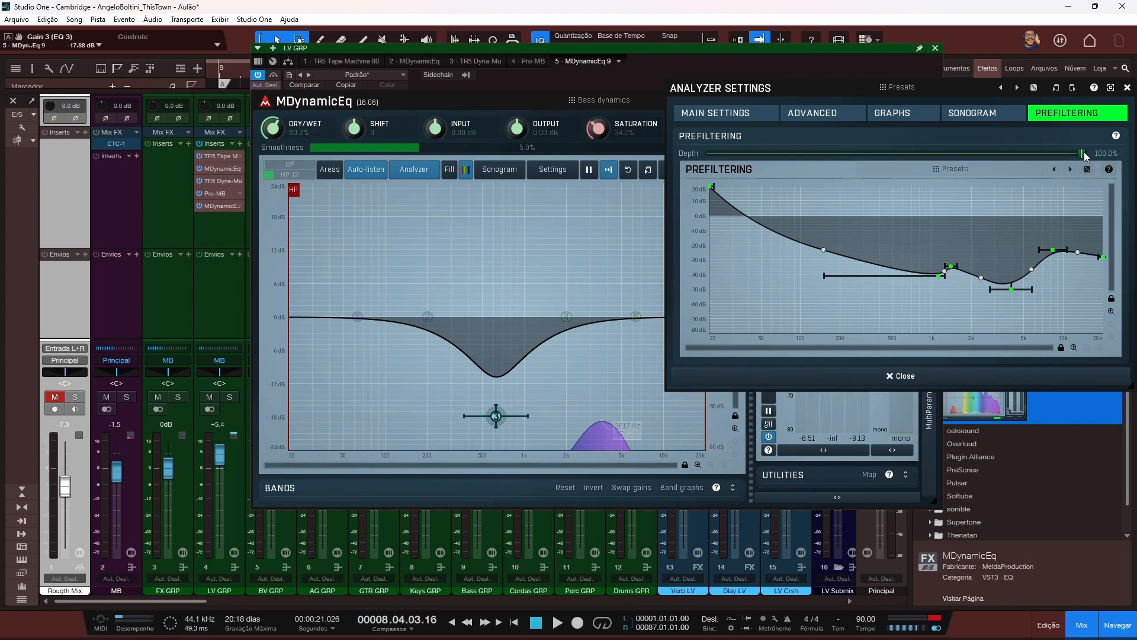
left_click_drag(1081, 156, 1048, 157)
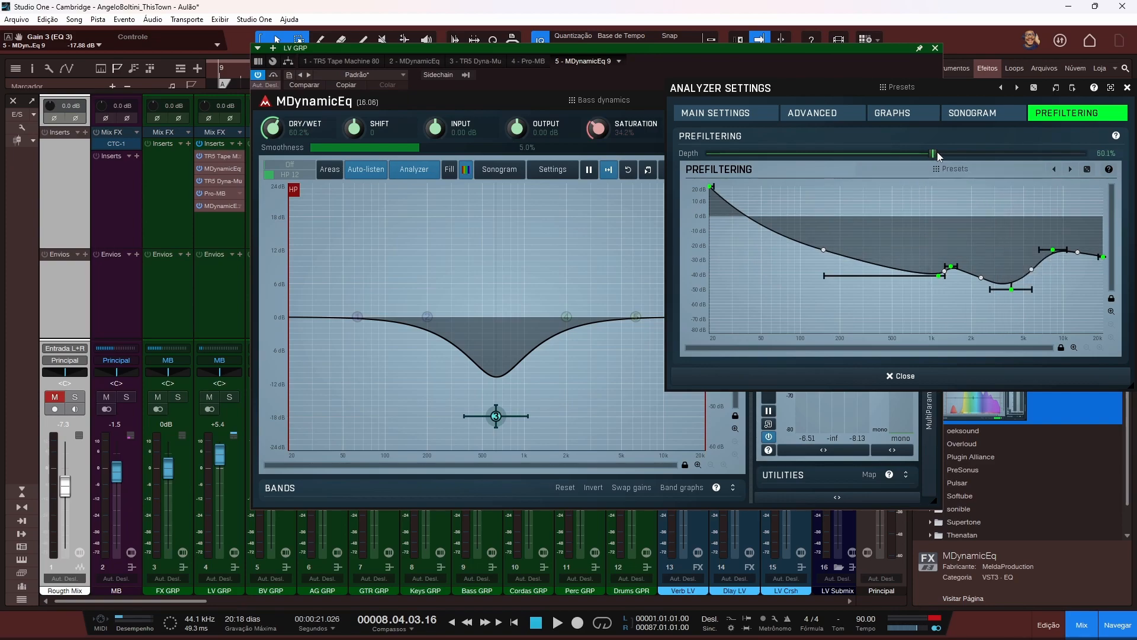
left_click_drag(935, 154, 1082, 154)
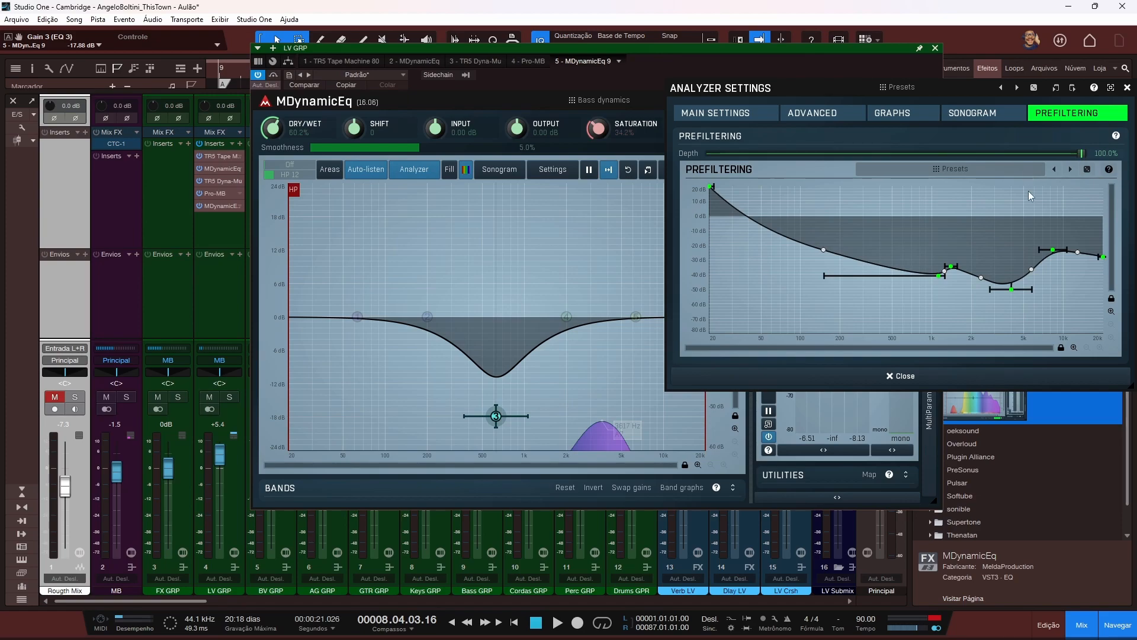
Step: Review the analyzer's main settings, close them, and reposition the plug-in window
left_click(753, 115)
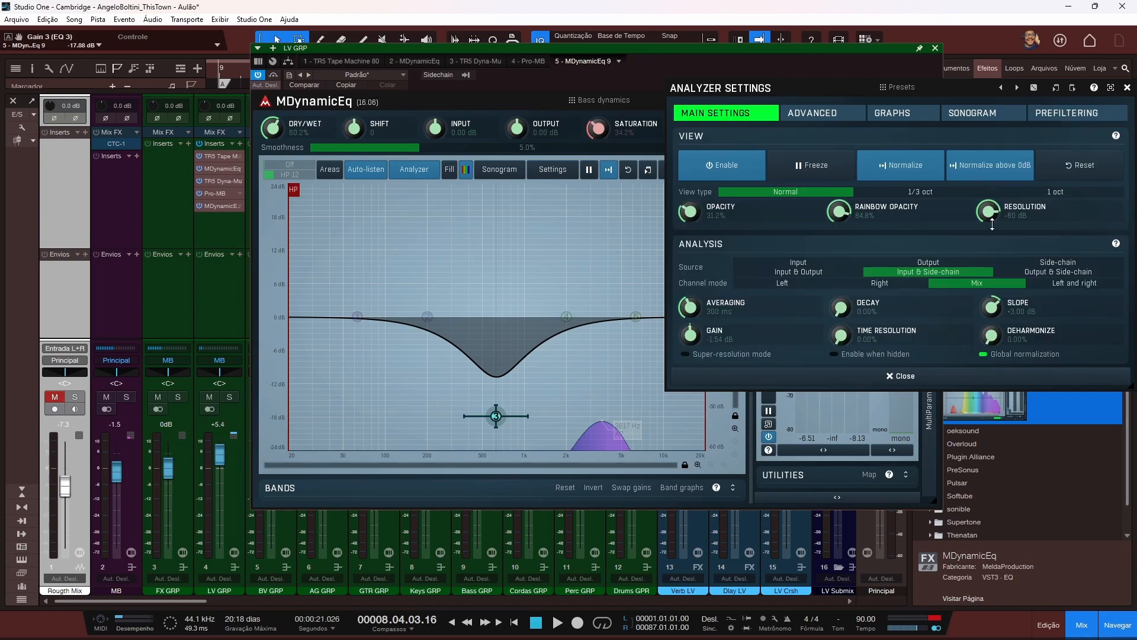
left_click(956, 380)
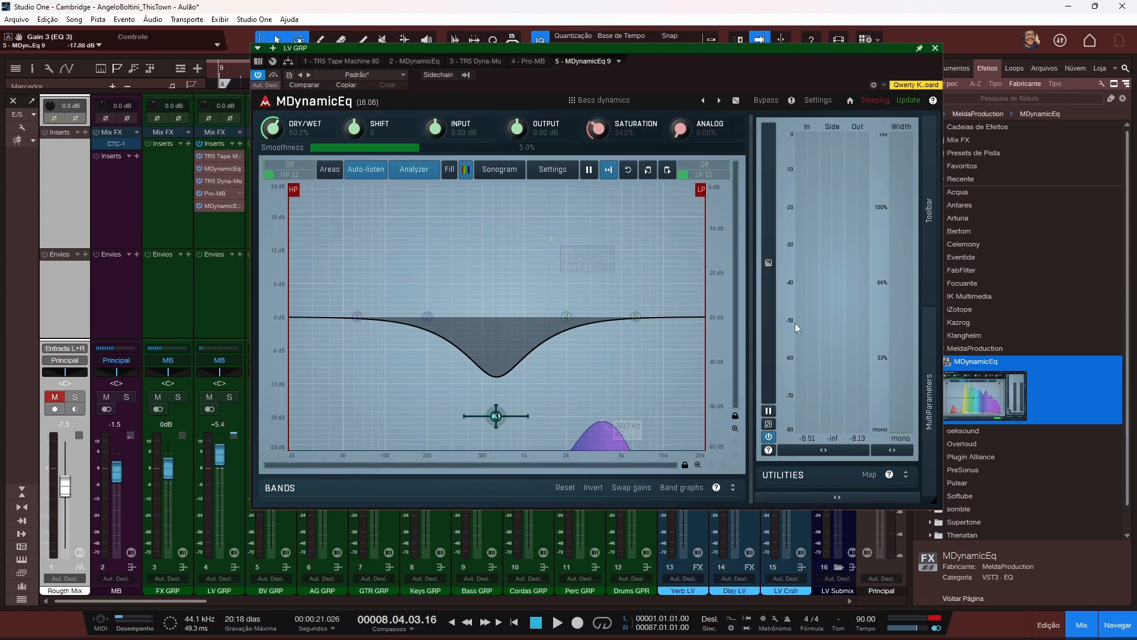
left_click_drag(600, 80, 565, 66)
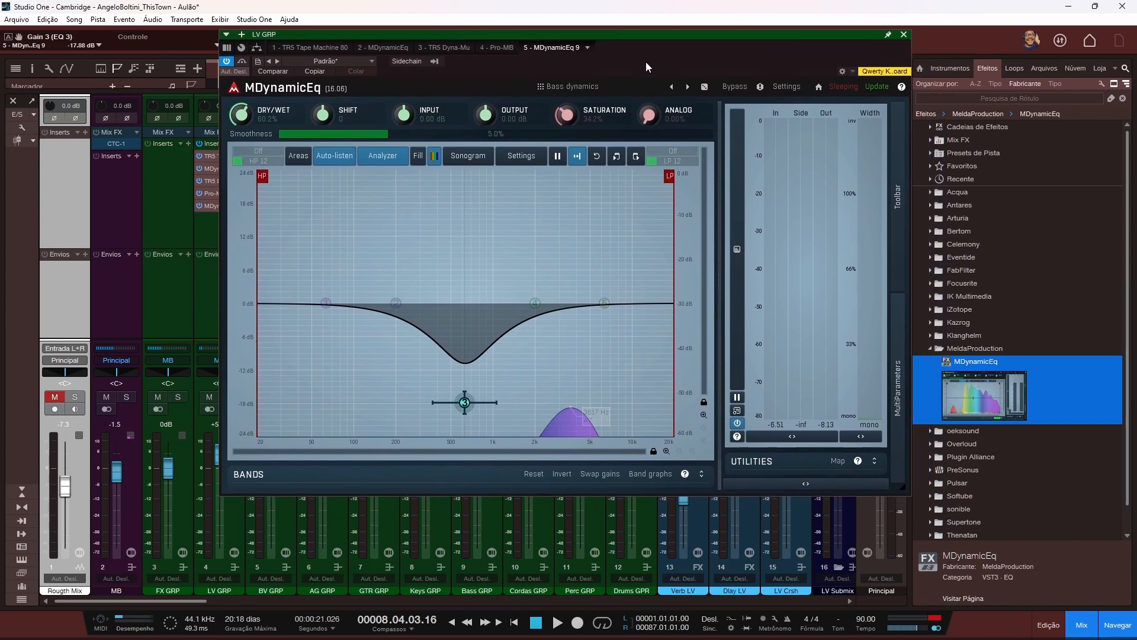
Step: Reset the EQ bands, set band 3's dynamics to +6.00 dB, and turn off Auto-listen
left_click(529, 473)
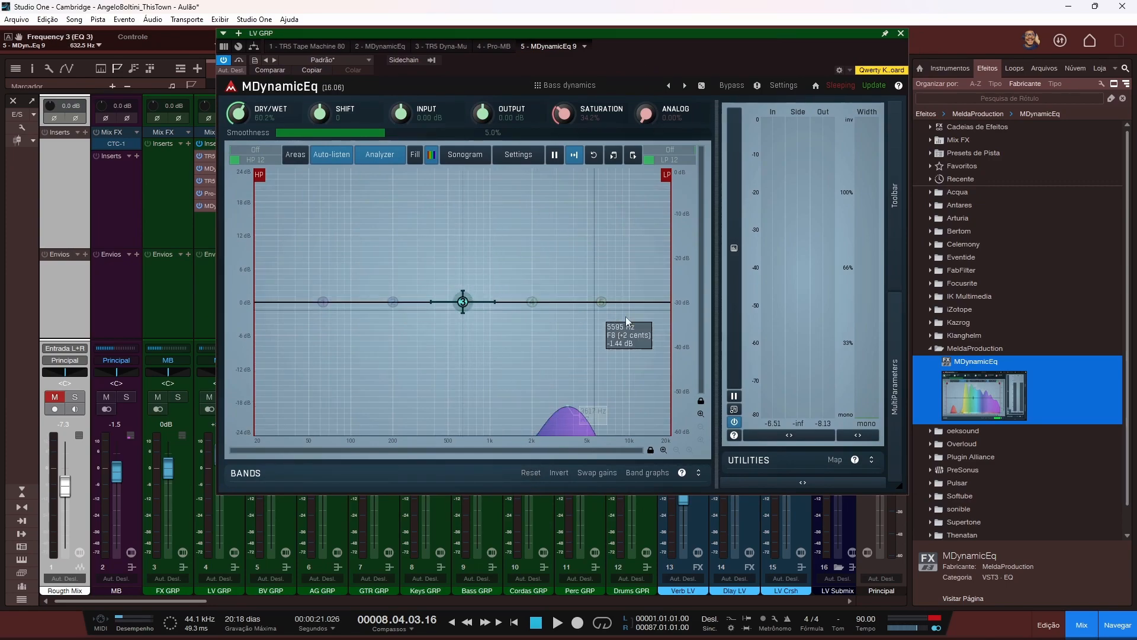
left_click_drag(466, 288, 466, 284)
left_click(332, 159)
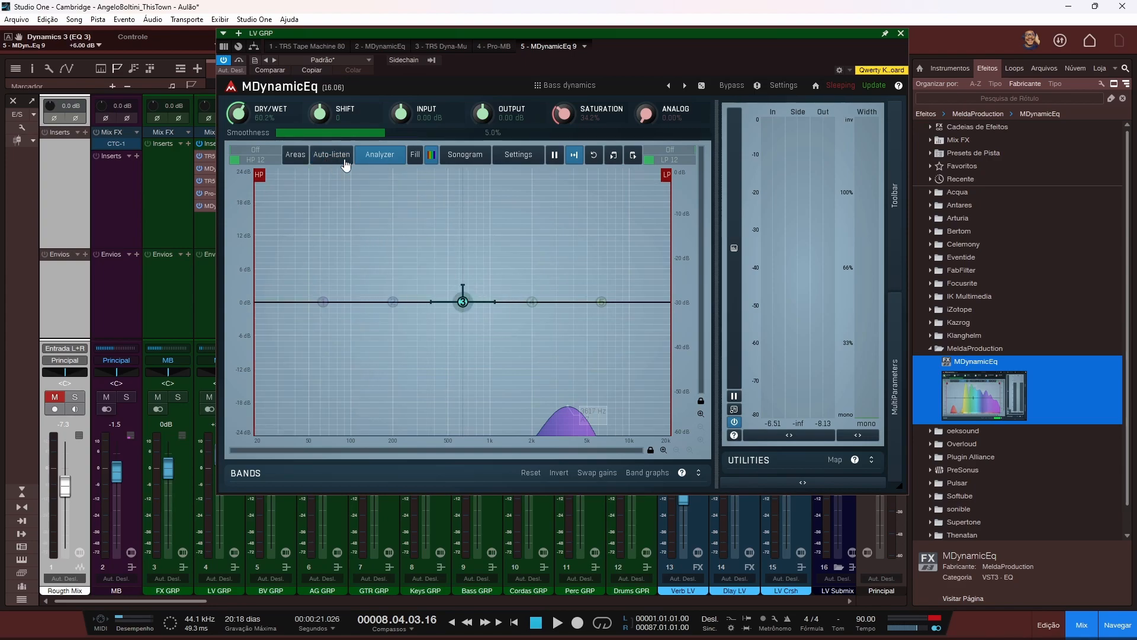
Step: Review band 3's settings, move the band to a lower frequency with positive gain, and disable it
double_click(463, 302)
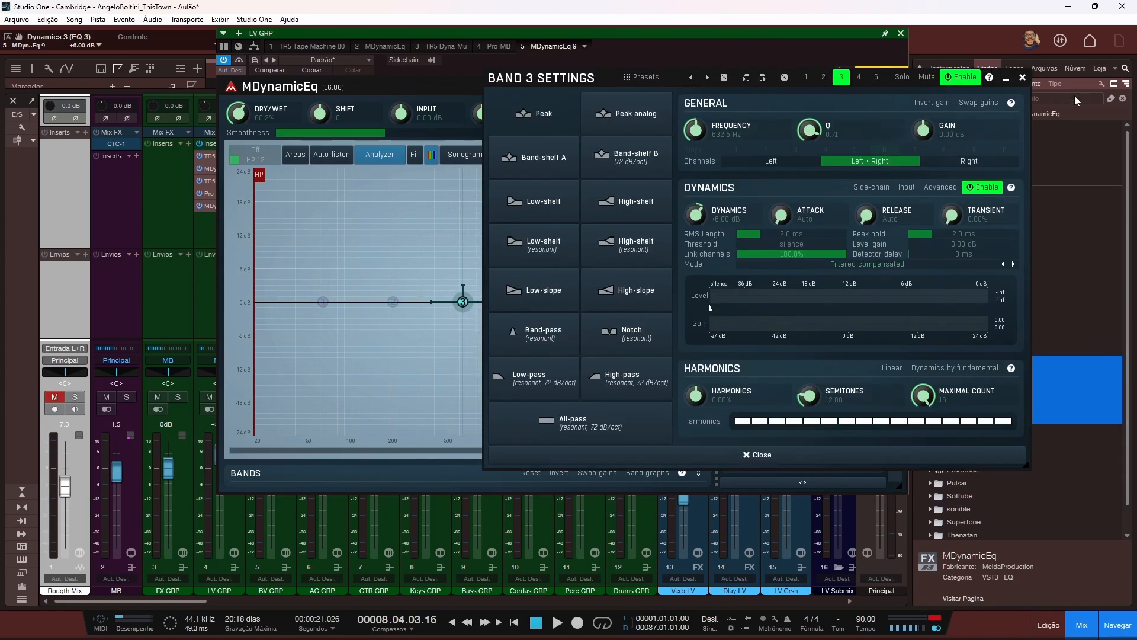
left_click(1023, 77)
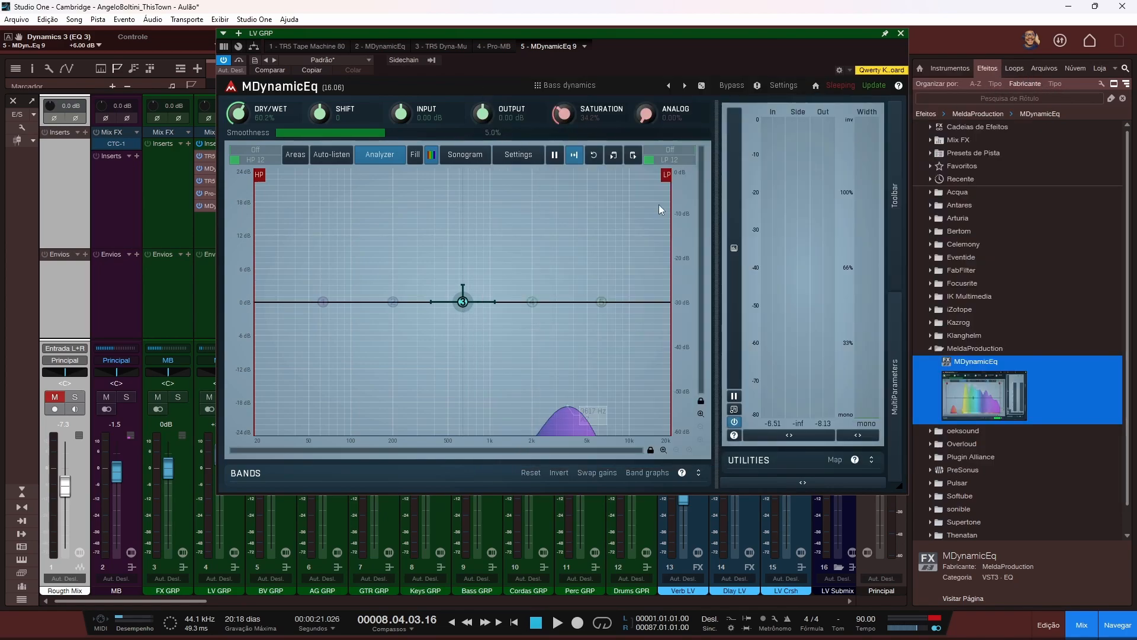
double_click(463, 302)
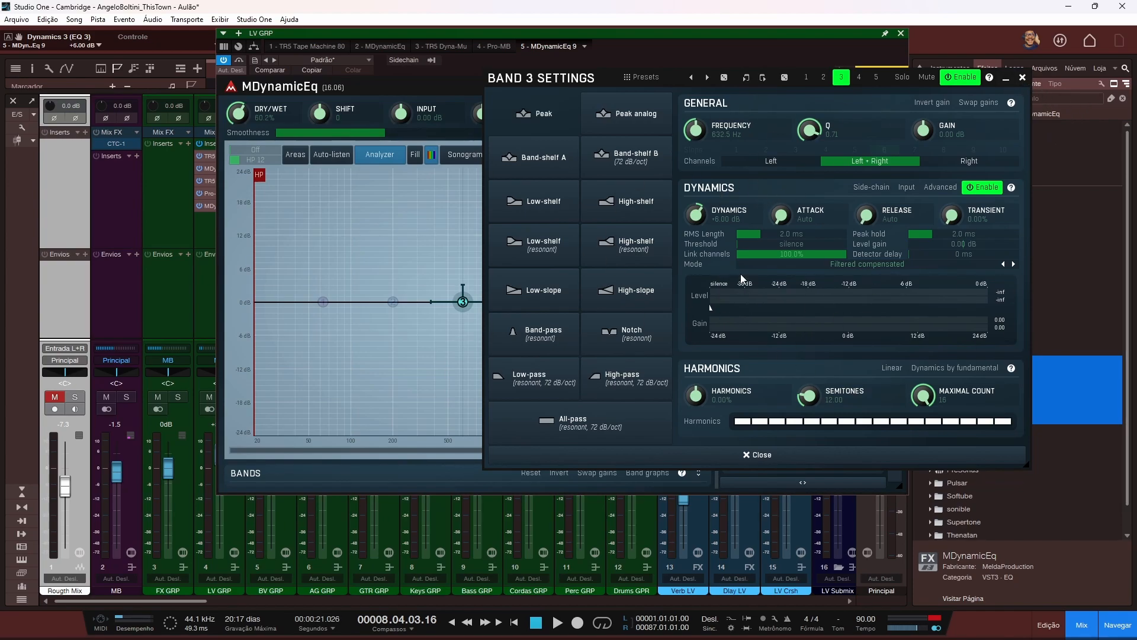
left_click(1023, 78)
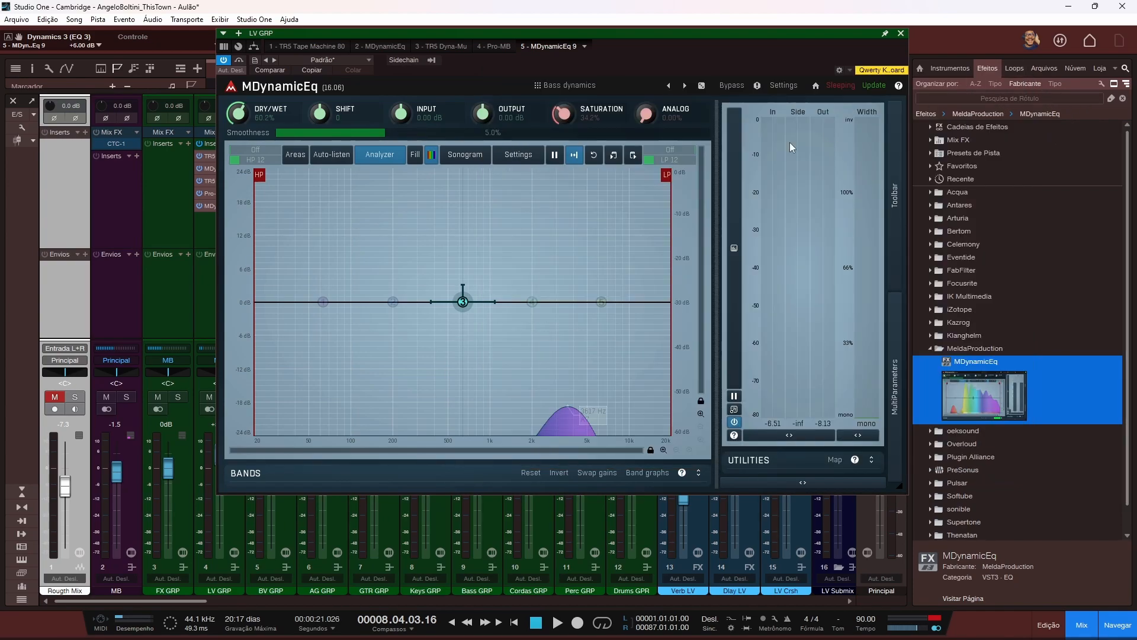
left_click_drag(462, 302, 399, 258)
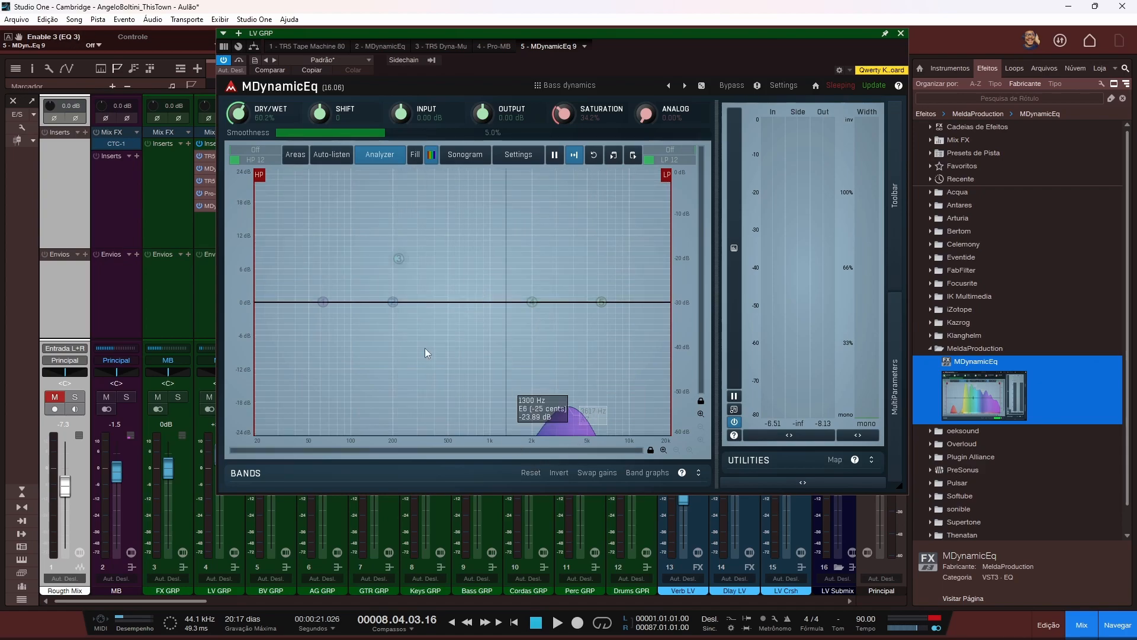
Step: Enable band 3 near 651.3 Hz with its gain raised to about +10.22 dB, and reposition its settings window off the curve
left_click_drag(401, 257, 455, 303)
double_click(462, 302)
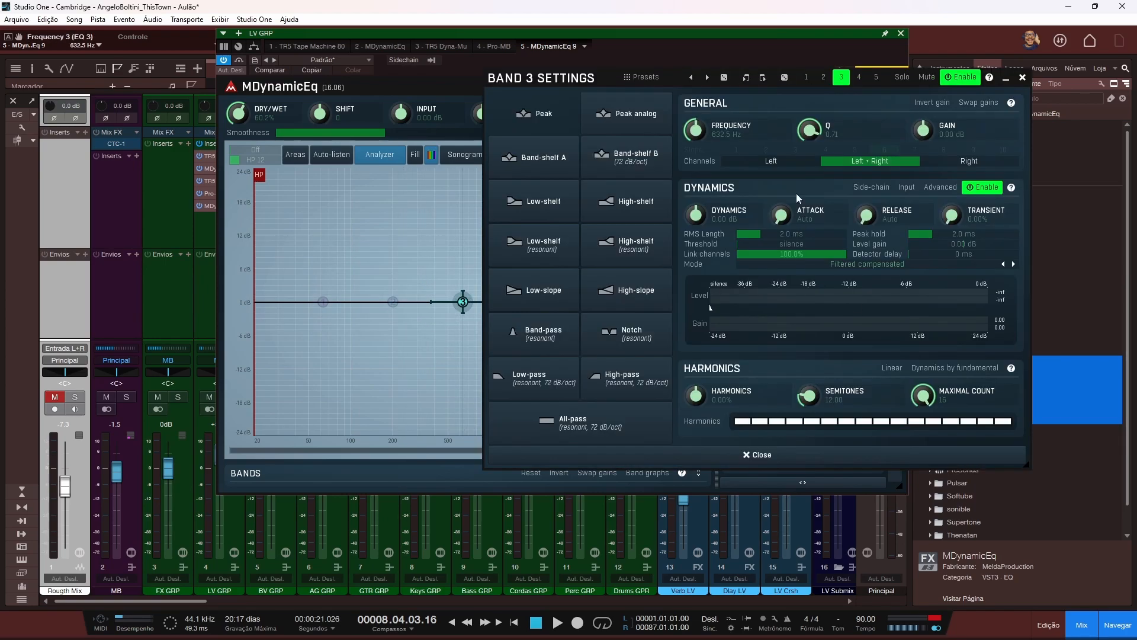
left_click_drag(633, 89, 711, 95)
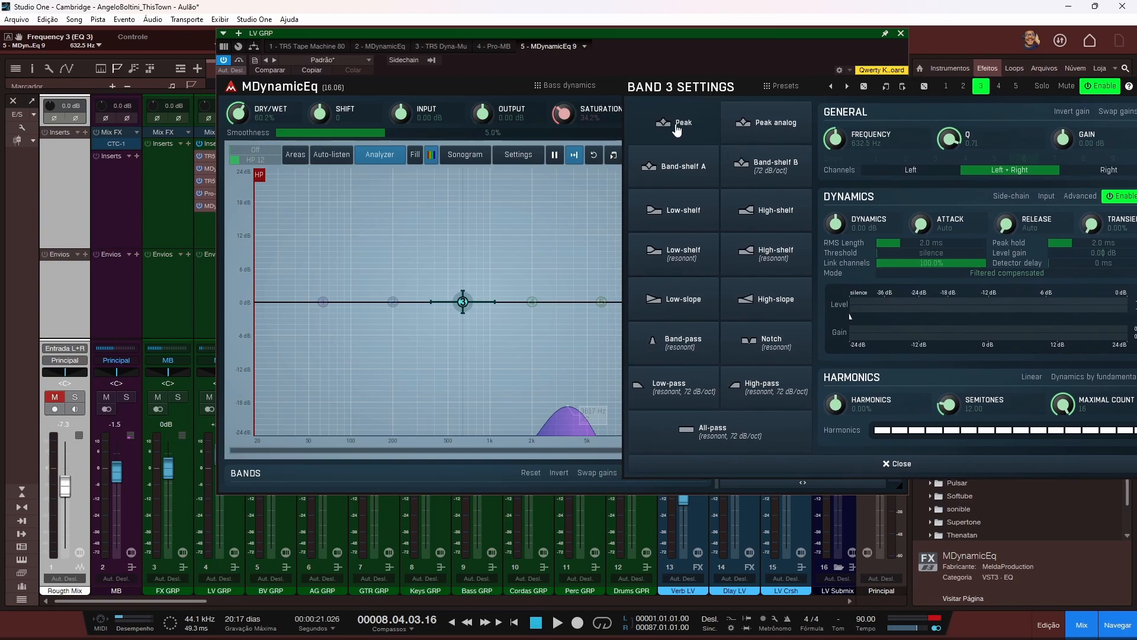
left_click_drag(463, 302, 464, 245)
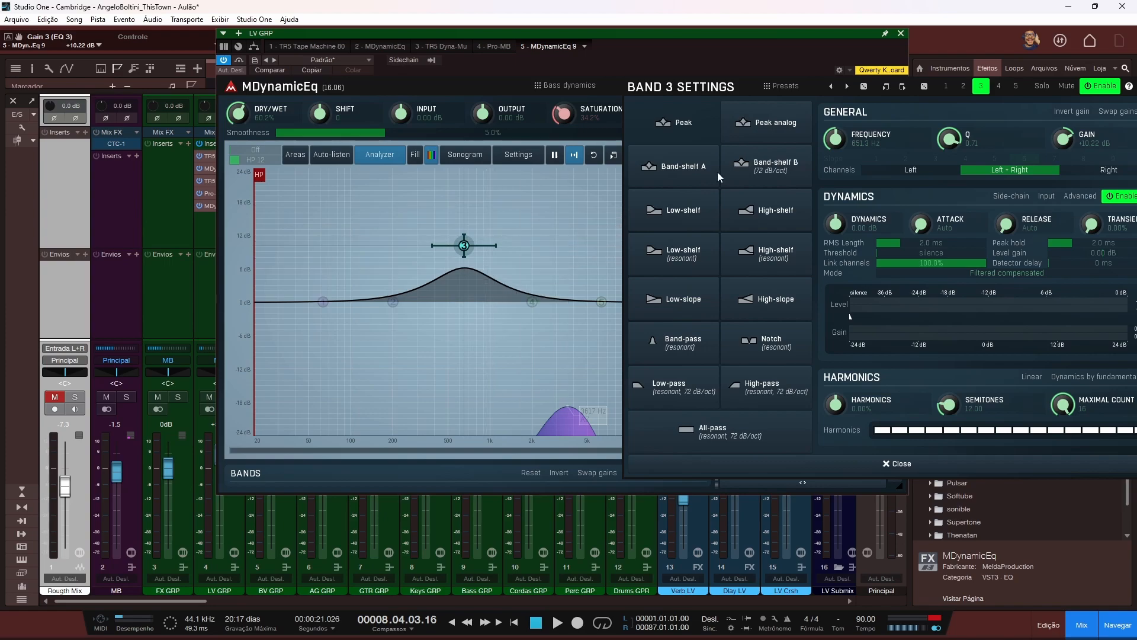
Step: Compare the Peak and Peak analog filter types on band 3, and reposition its settings window
left_click(767, 131)
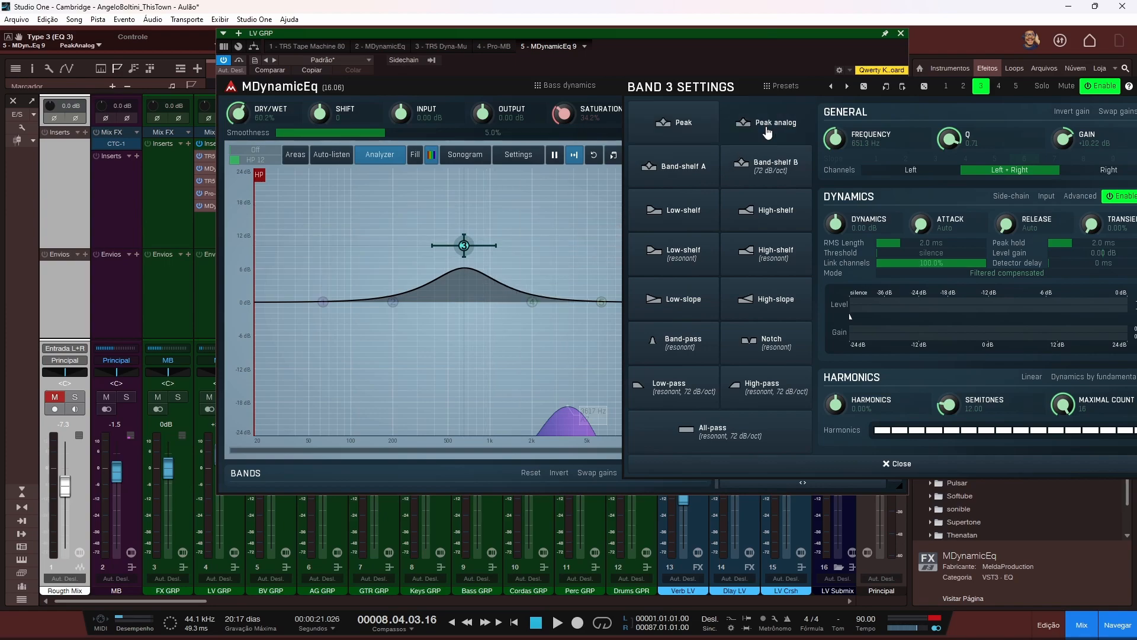
left_click(690, 128)
left_click(761, 126)
left_click(702, 126)
left_click(758, 126)
left_click(687, 127)
left_click(749, 124)
left_click_drag(671, 89, 703, 211)
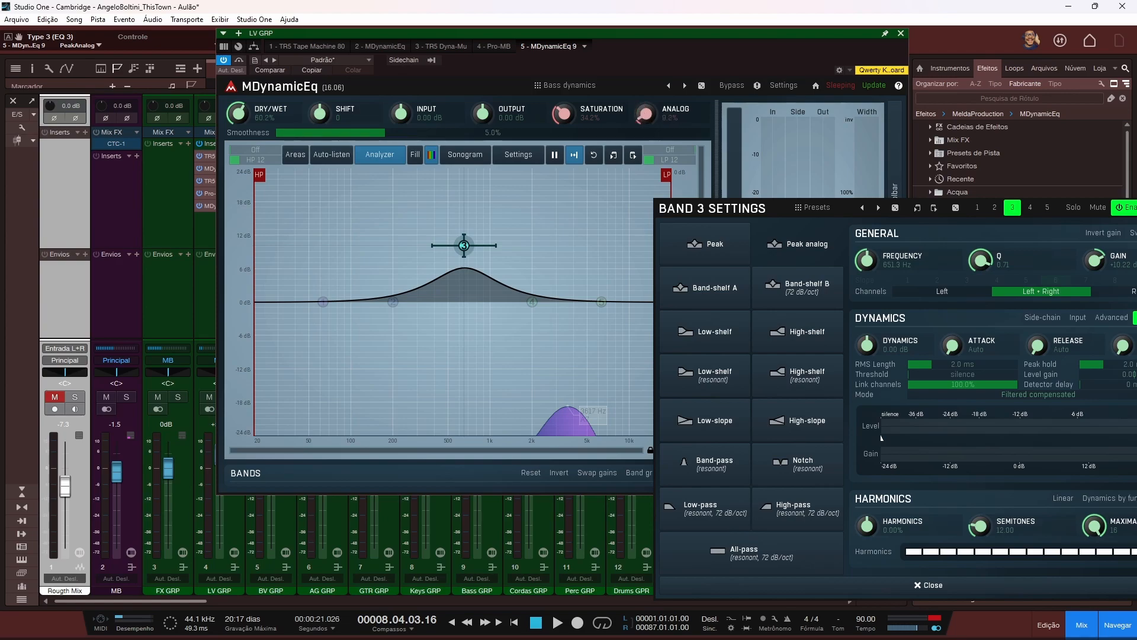
left_click_drag(738, 210, 641, 91)
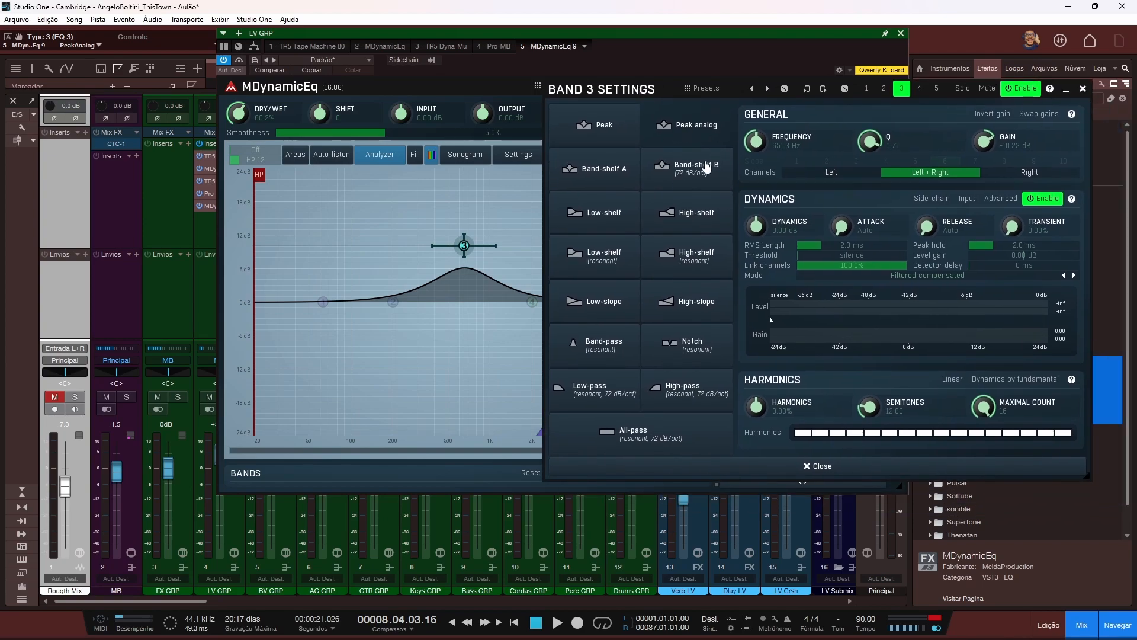
Step: Compare the Band-shelf A and Band-shelf B filter types on band 3, and leave Band-shelf B selected
left_click(627, 176)
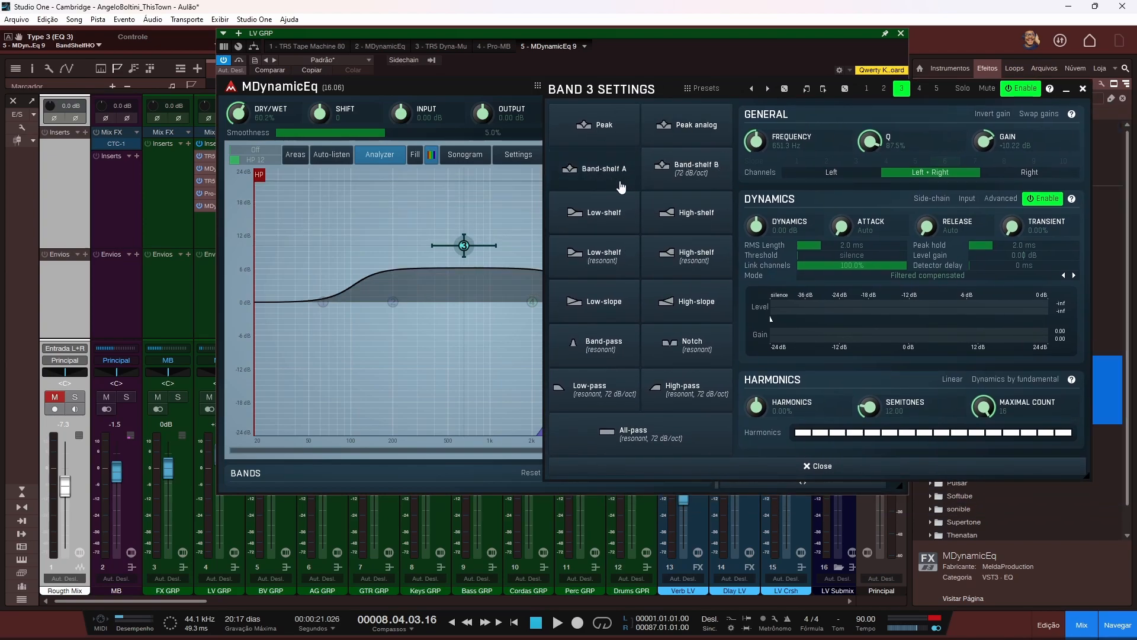
left_click_drag(550, 95, 613, 96)
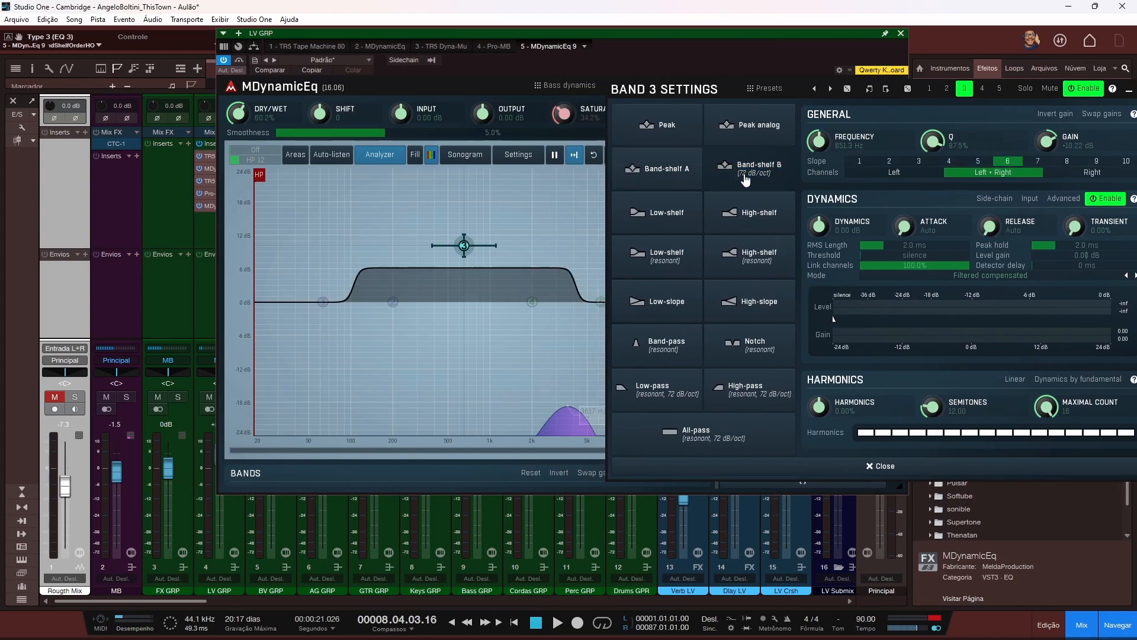
left_click(672, 173)
left_click(759, 171)
left_click(665, 170)
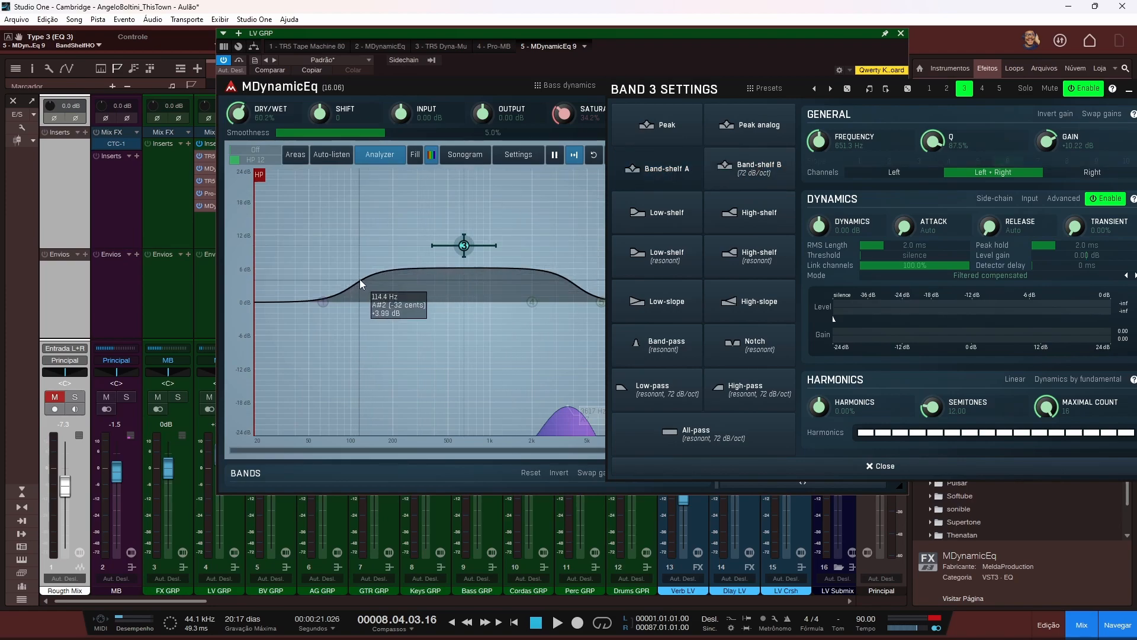
left_click(771, 169)
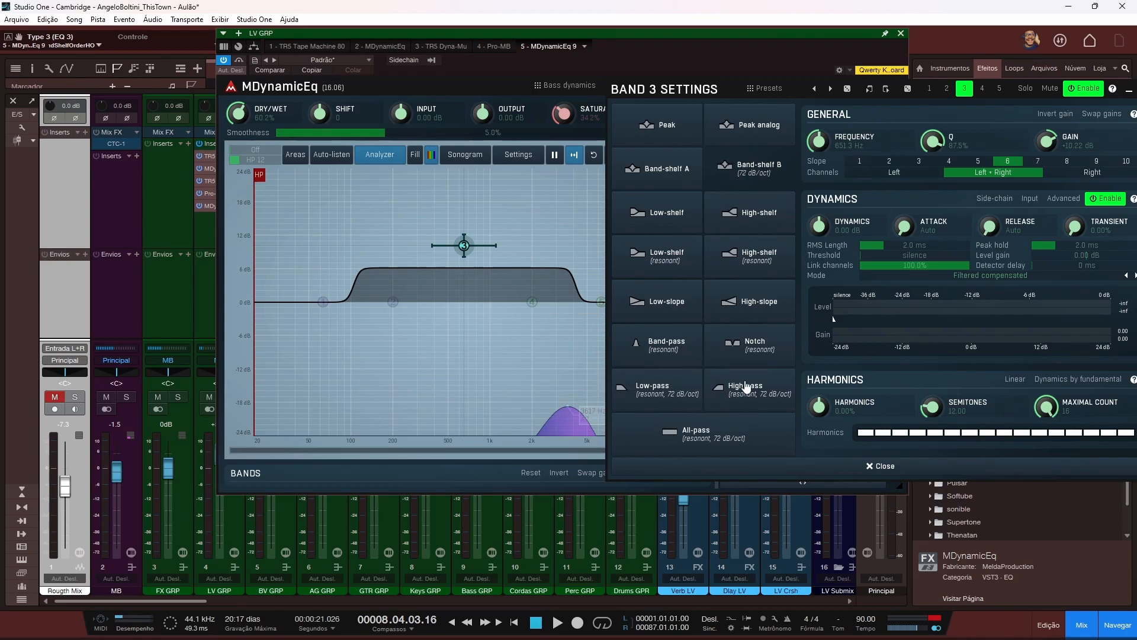
Step: Step band 3's slope through the values from 1 to 9 and back, and set the slope to 1
left_click(858, 163)
left_click(890, 163)
left_click(921, 164)
left_click(953, 164)
left_click(983, 164)
left_click(1014, 164)
left_click(1041, 162)
left_click(1068, 161)
left_click(1097, 163)
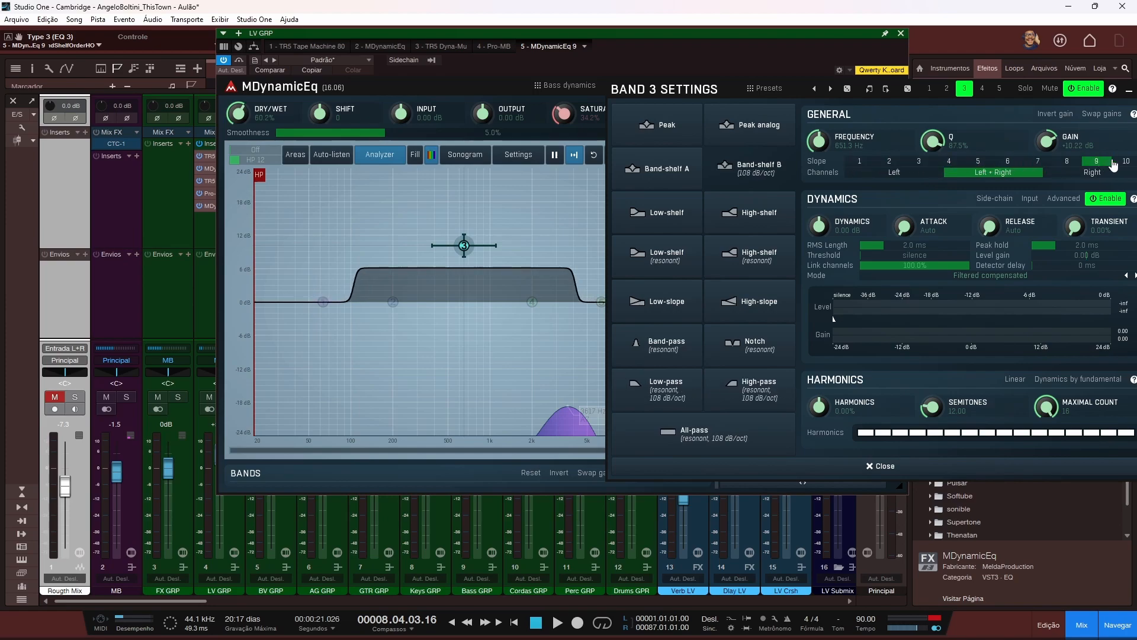
left_click(1096, 166)
left_click(1067, 166)
left_click(1038, 167)
left_click(1021, 169)
left_click(979, 165)
left_click(945, 165)
left_click(868, 164)
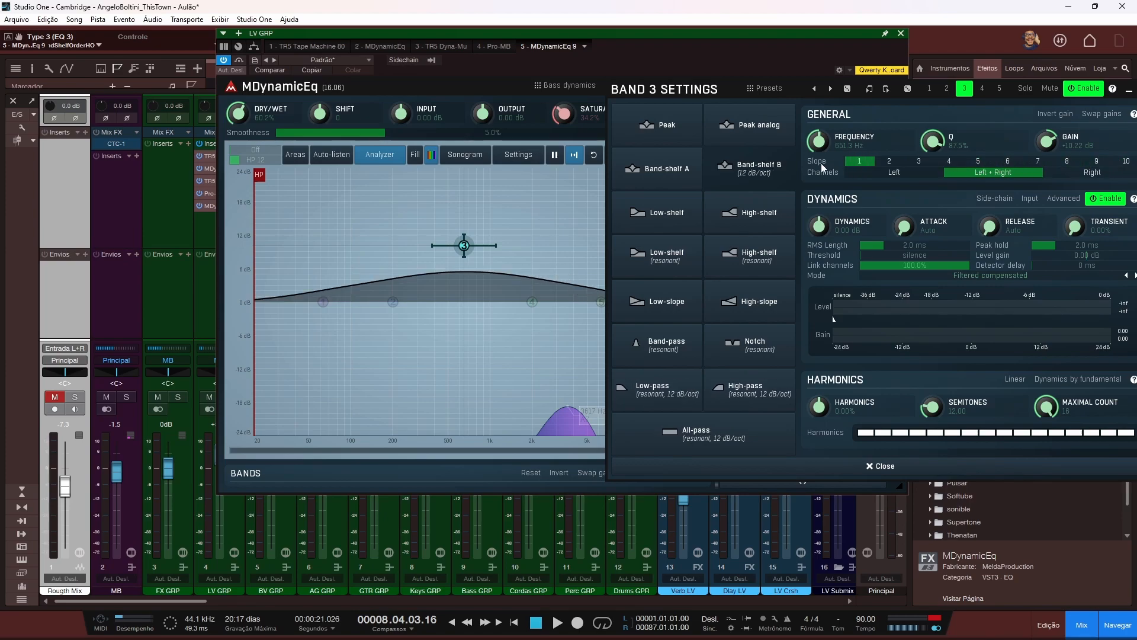
Step: Try the Left and Right channel options for band 3, and restore Left + Right
left_click(899, 175)
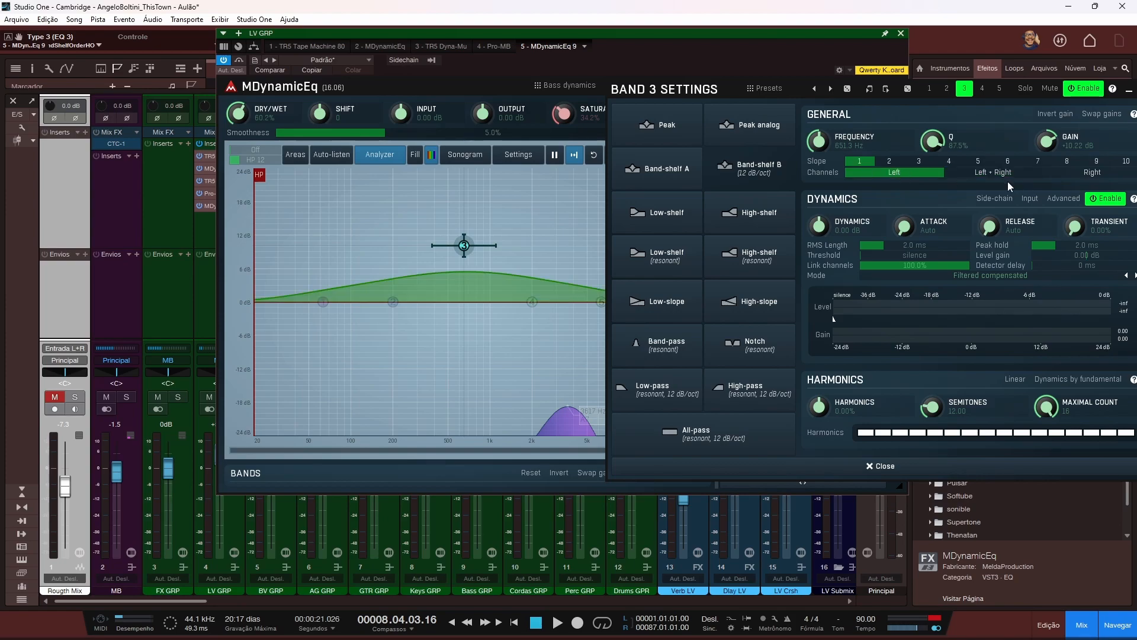
left_click(1097, 178)
left_click(1002, 177)
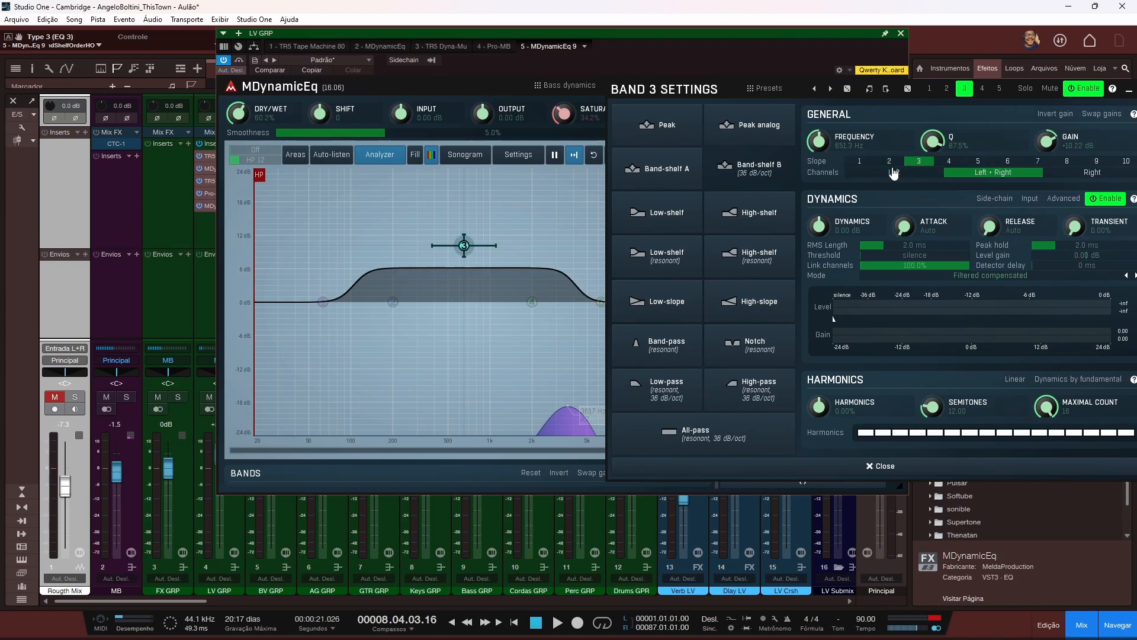
Step: Try the shelf, slope, Band-pass, Notch and Low-pass filter types on band 3
left_click(676, 220)
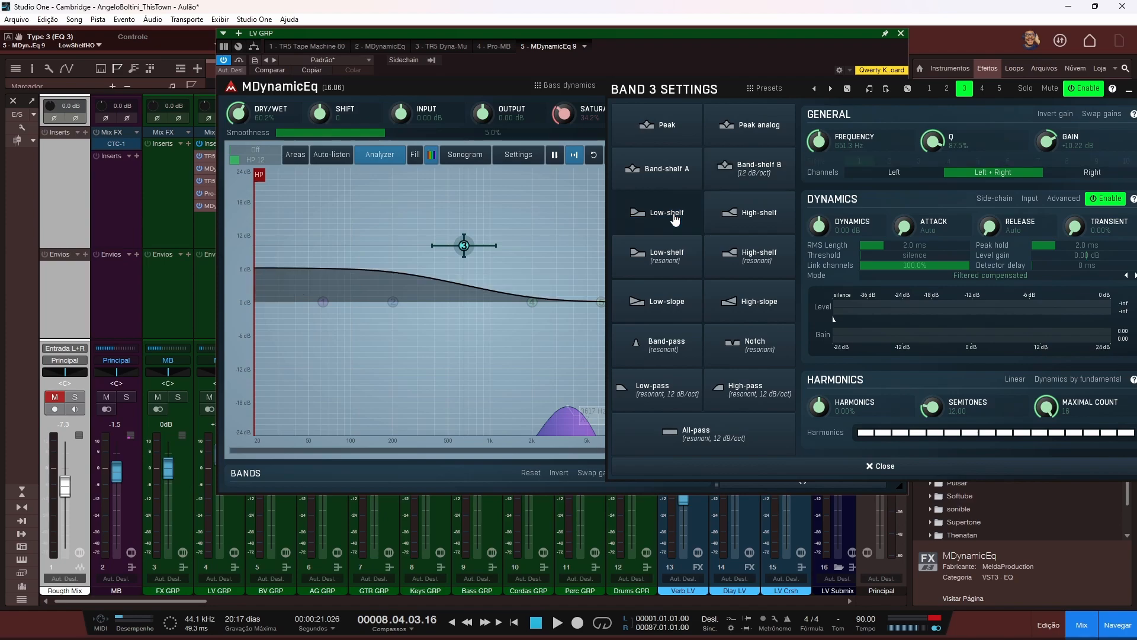
left_click(745, 218)
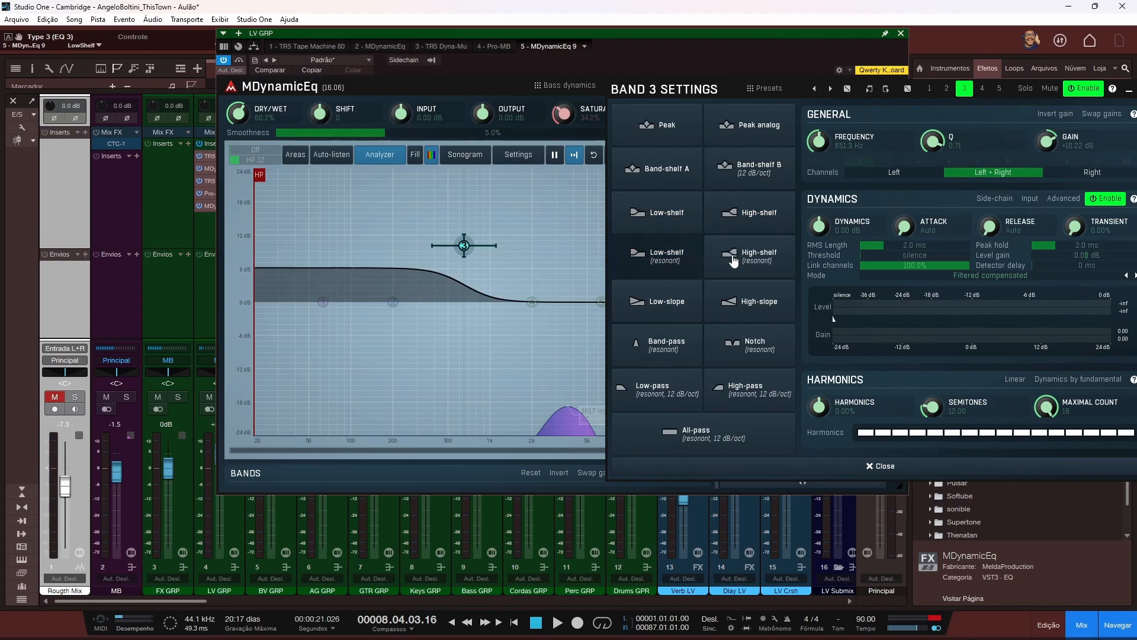
left_click(730, 304)
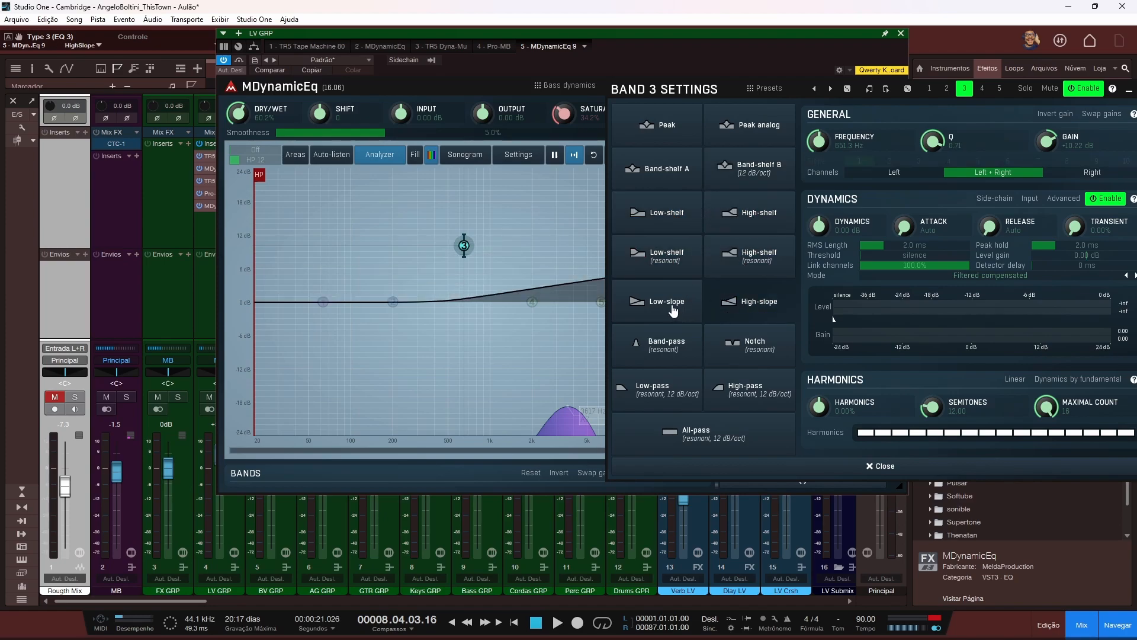
left_click(674, 309)
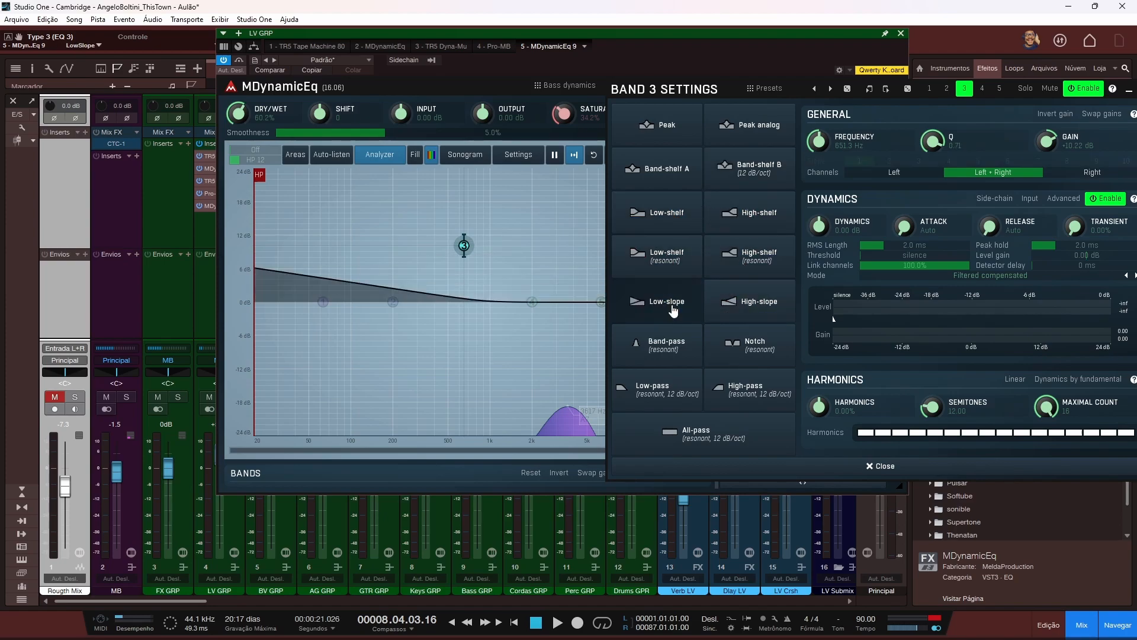
left_click(674, 353)
left_click(747, 345)
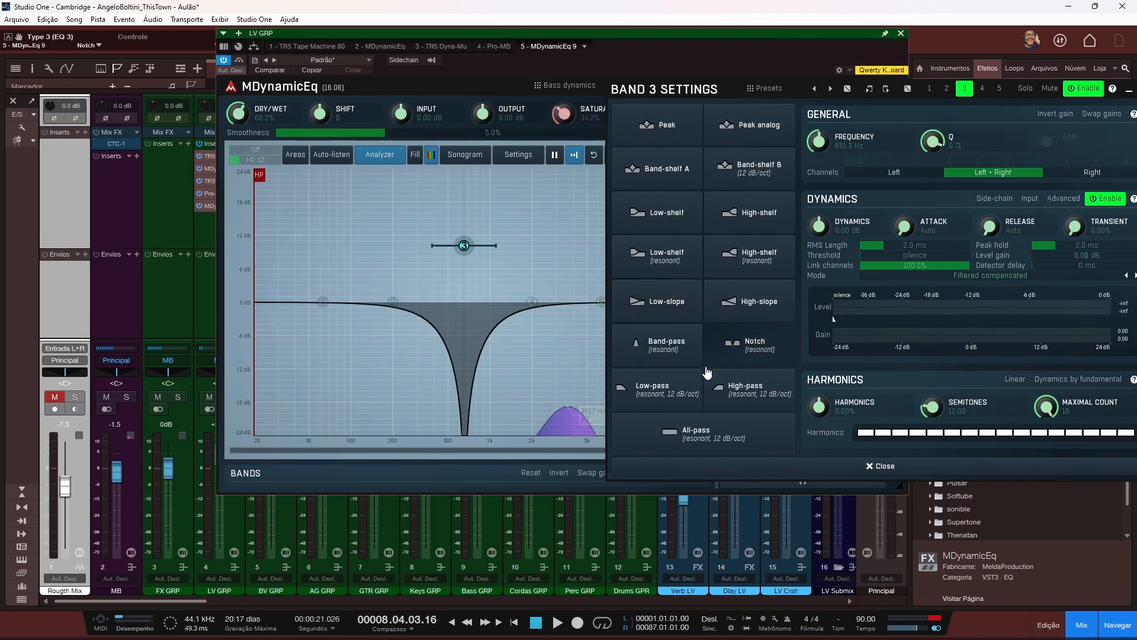
left_click(675, 396)
Step: Set band 3's frequency to 284.3 Hz, its filter type to Peak and its Q to about 0.95
left_click(657, 168)
mouse_move(817, 156)
left_mouse_down()
mouse_move(716, 157)
mouse_move(779, 158)
mouse_move(751, 142)
mouse_move(867, 142)
mouse_move(761, 142)
mouse_move(804, 142)
left_mouse_up()
left_click(687, 129)
mouse_move(933, 142)
left_mouse_down()
mouse_move(941, 137)
mouse_move(933, 147)
left_mouse_up()
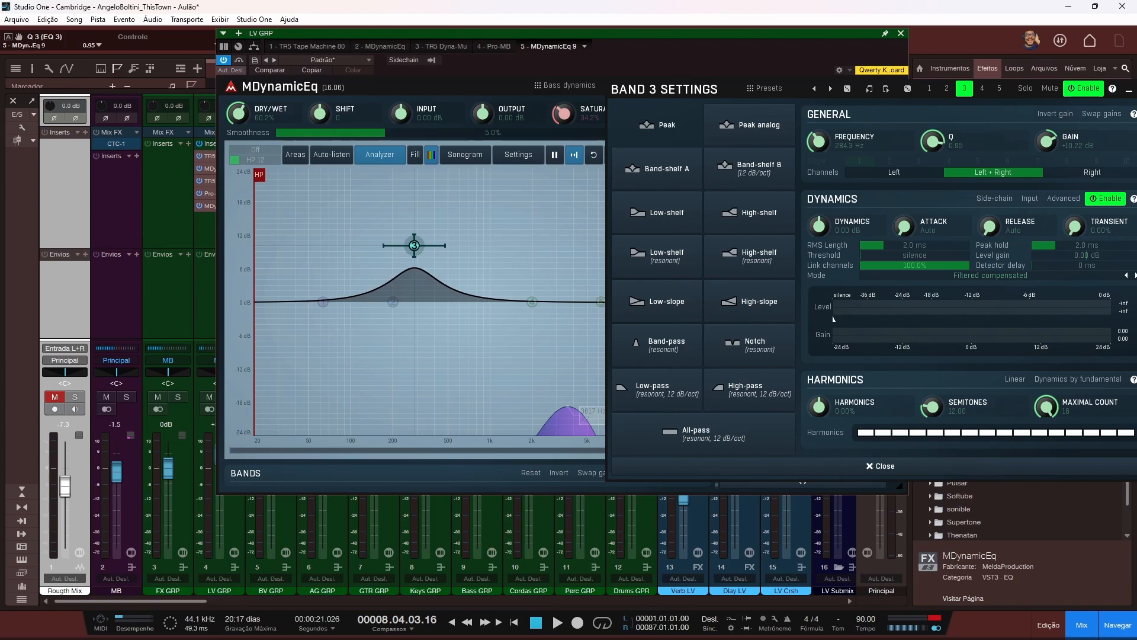
Step: Set band 3's gain to -9.17 dB, and try its Invert gain and Swap gains functions
left_click_drag(1054, 141, 1054, 160)
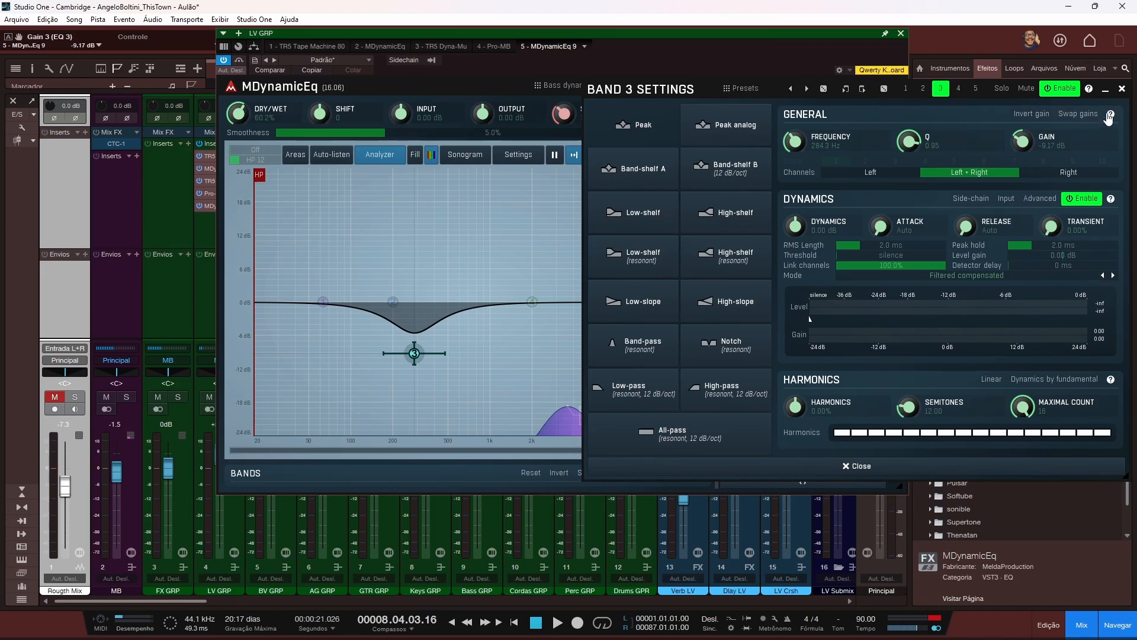
left_click(1031, 118)
left_click(1032, 118)
left_click(1032, 118)
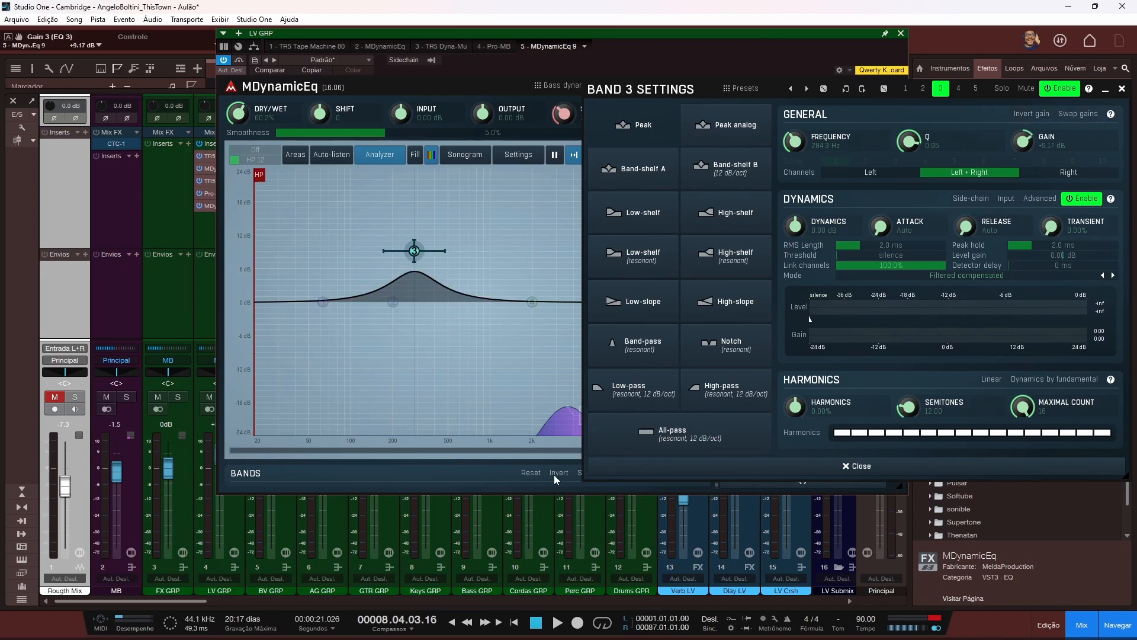
left_click(1069, 115)
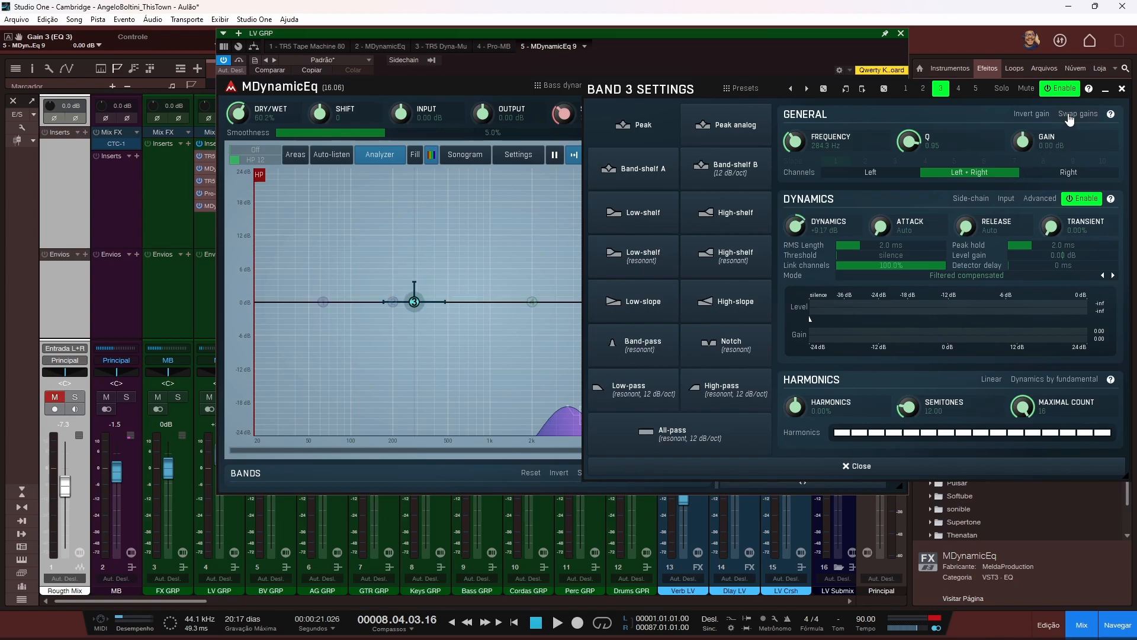
left_click(1070, 116)
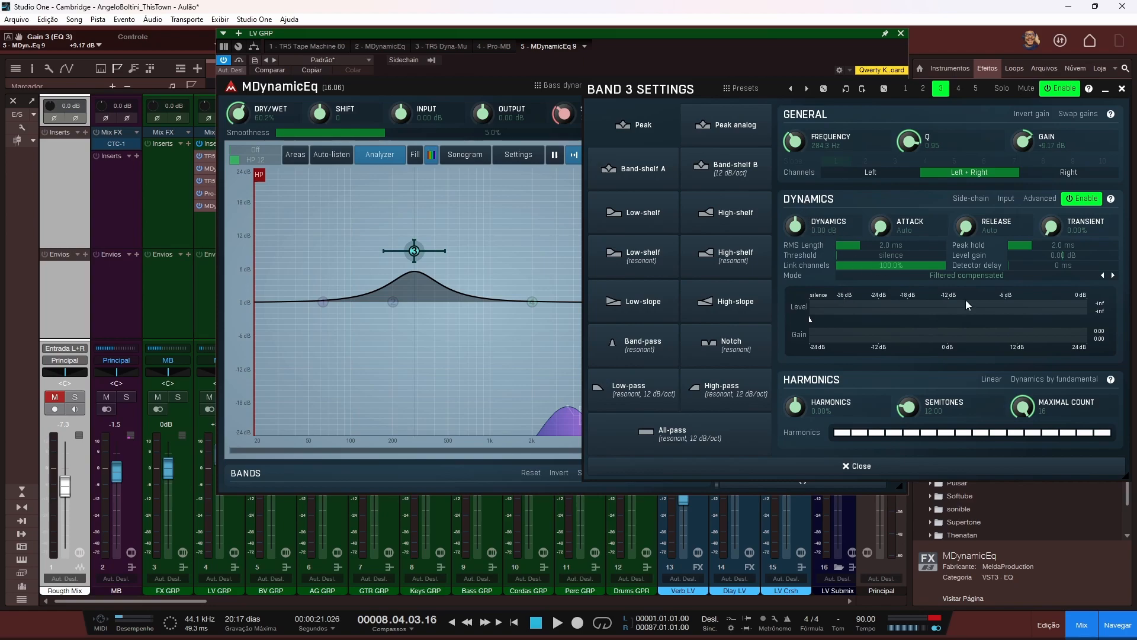
Step: Move band 3 to about 292.8 Hz with near-zero gain, start playback, and set its dynamics to -12.29 dB
left_click_drag(414, 250, 415, 301)
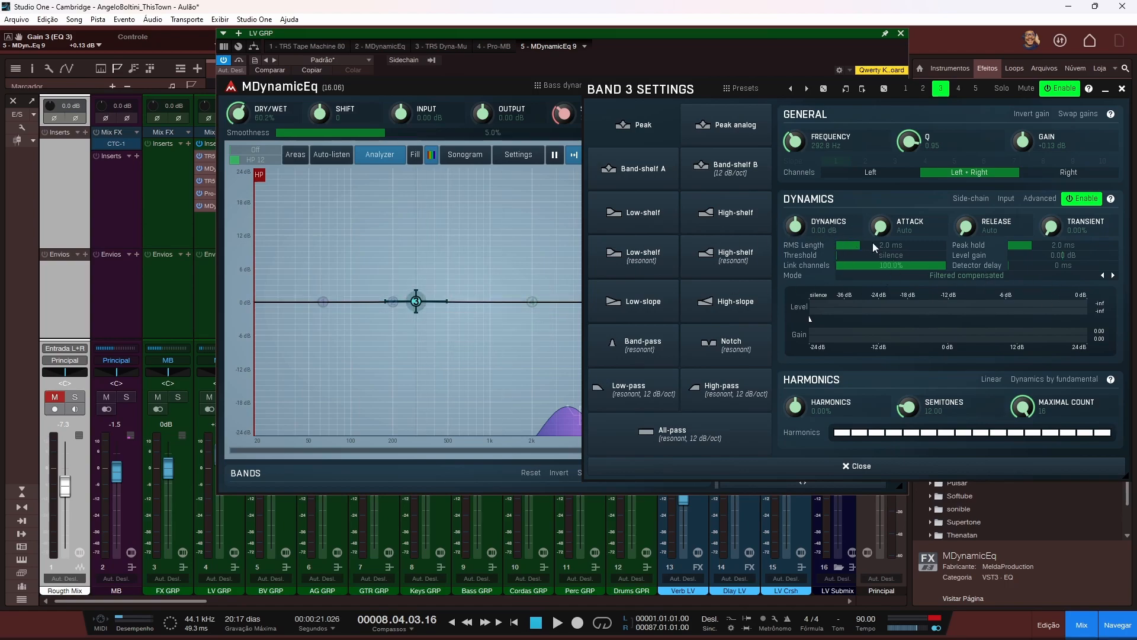
key("space")
left_click_drag(795, 226, 796, 259)
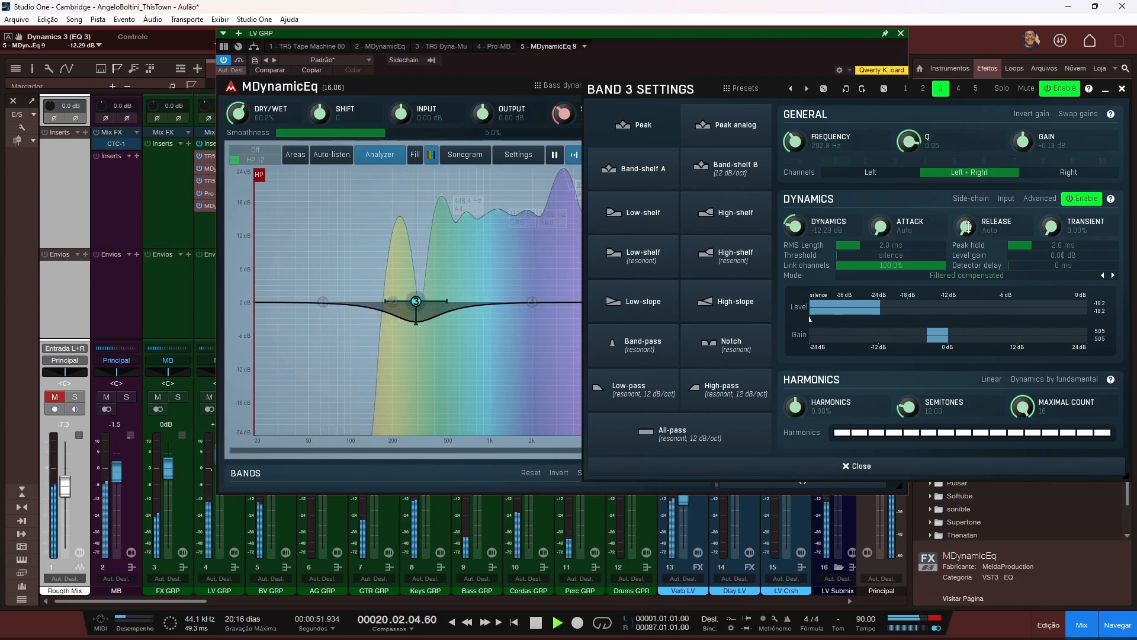
Step: Try band 3's attack and release controls, keep both at Auto, and toggle its Side-chain and Input options on and off
left_click_drag(891, 231, 890, 234)
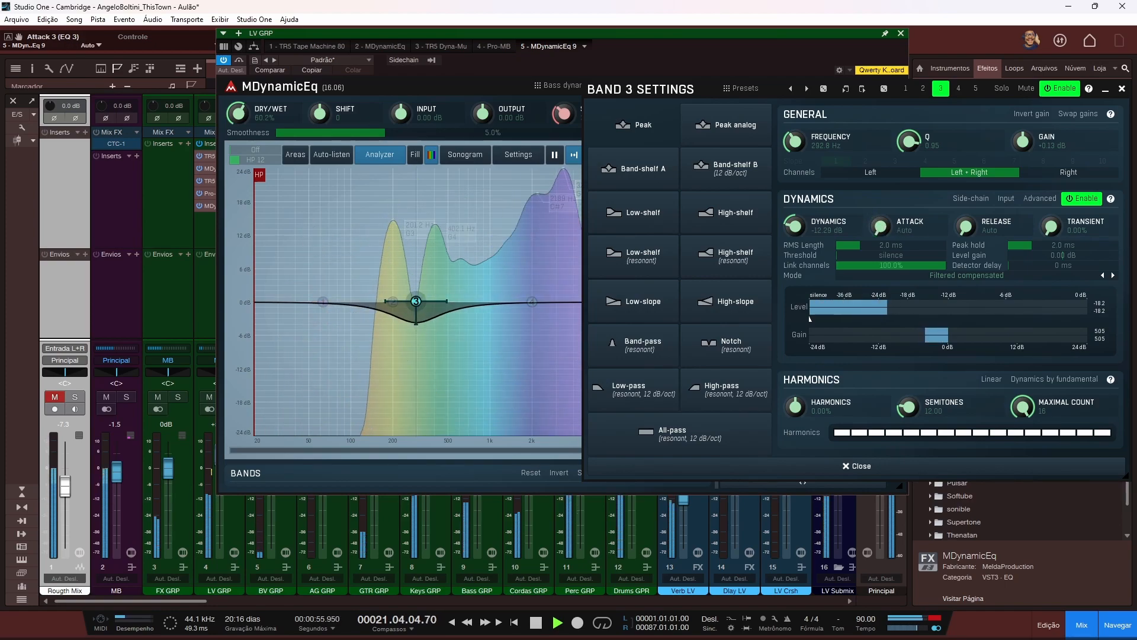
left_click_drag(968, 228, 969, 218)
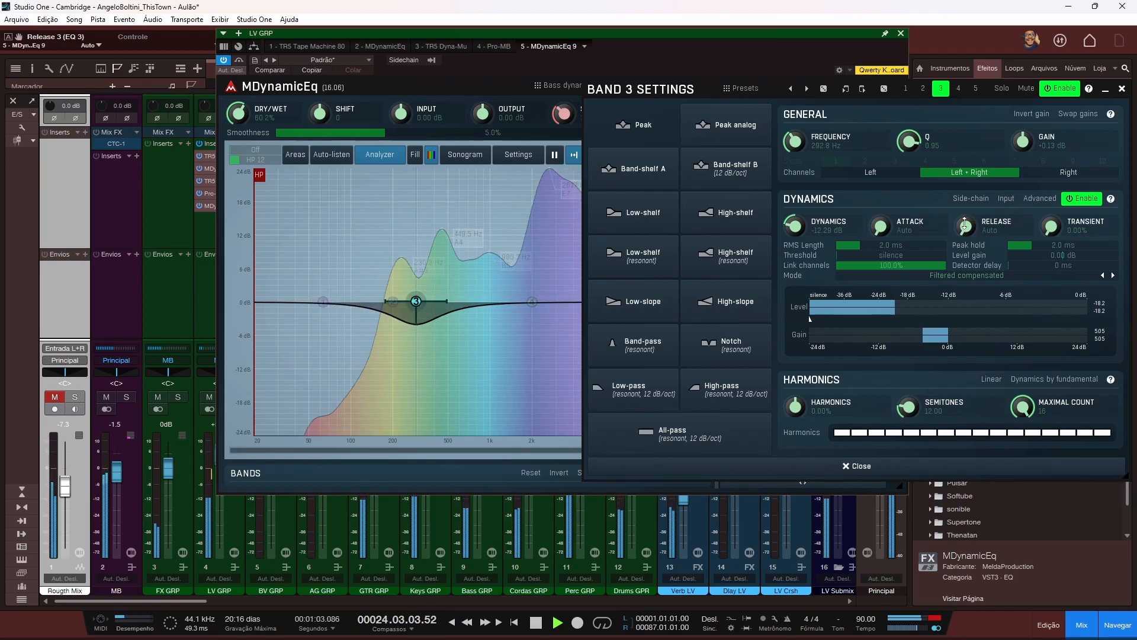
left_click(970, 199)
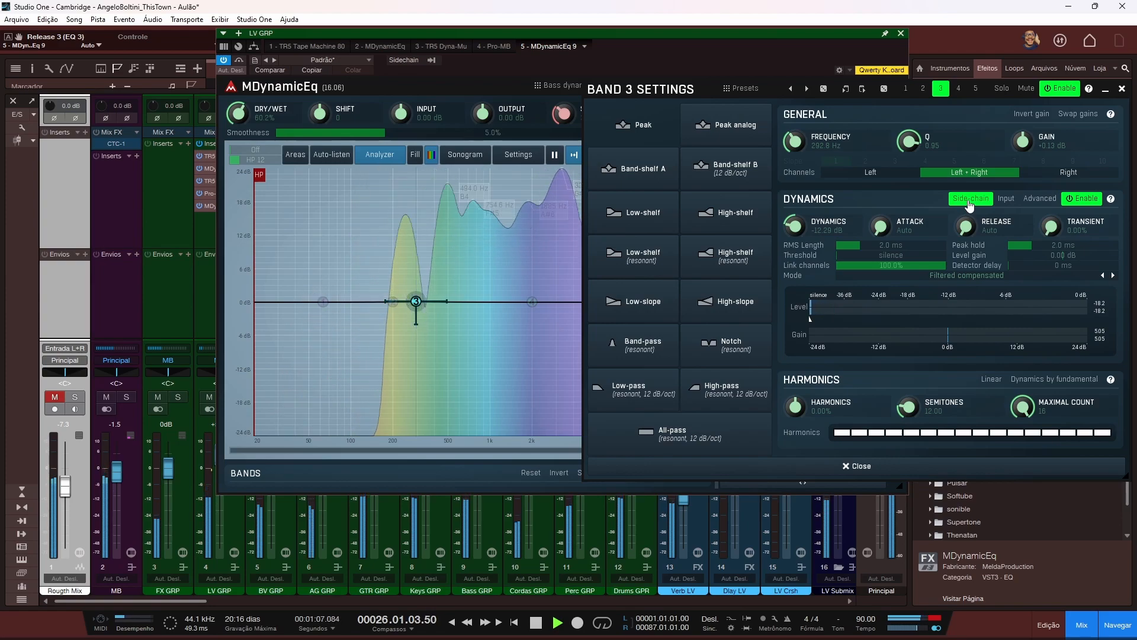
left_click(970, 199)
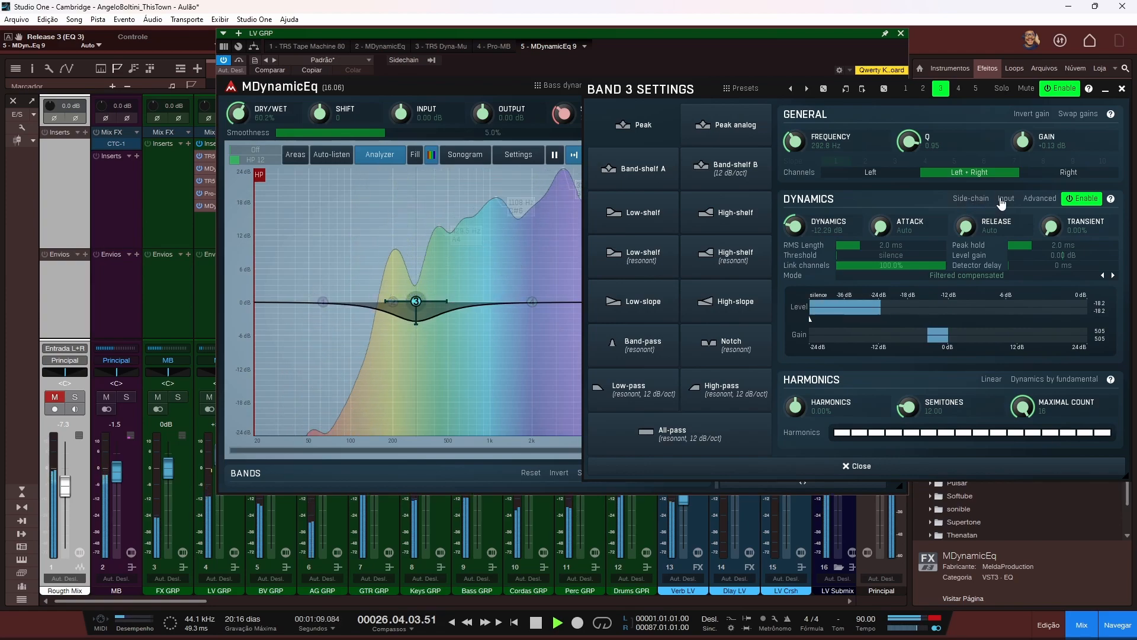
left_click(1002, 200)
left_click(1003, 200)
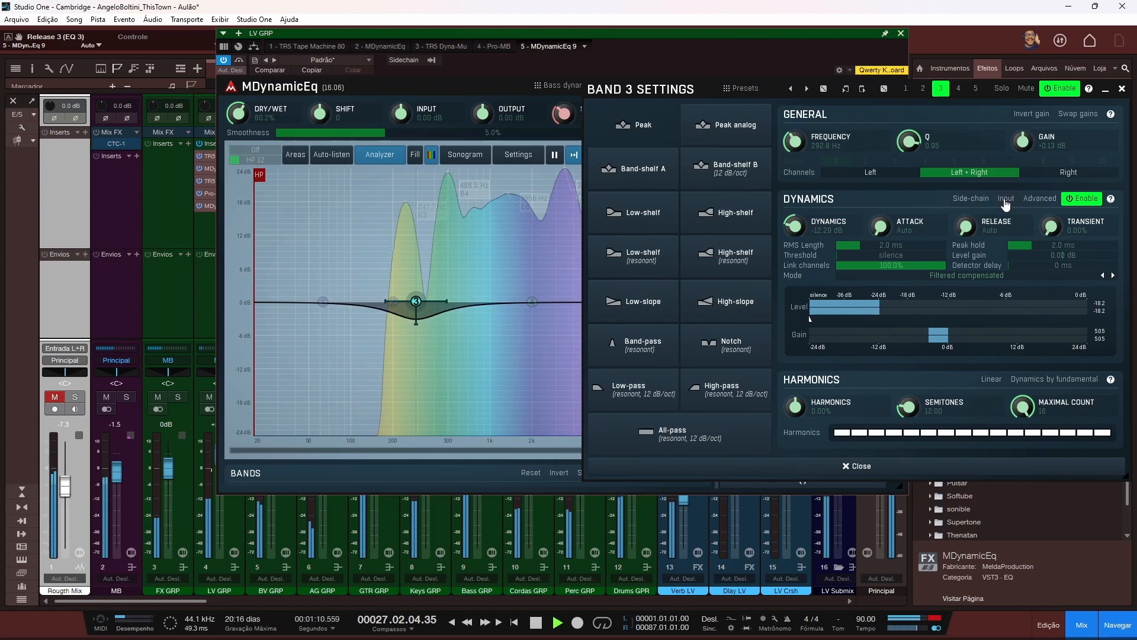
Step: In band 3's advanced settings, enable Band-pass with Low-pass at 308.3 Hz, and move the band to about 1006 Hz
left_click(1041, 200)
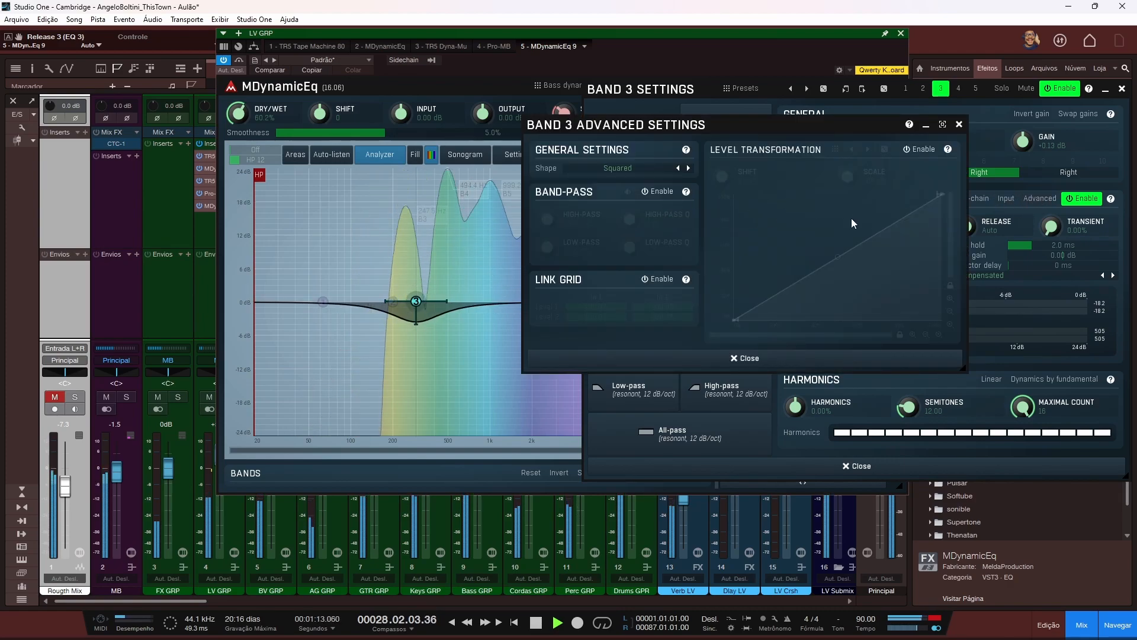
left_click(648, 198)
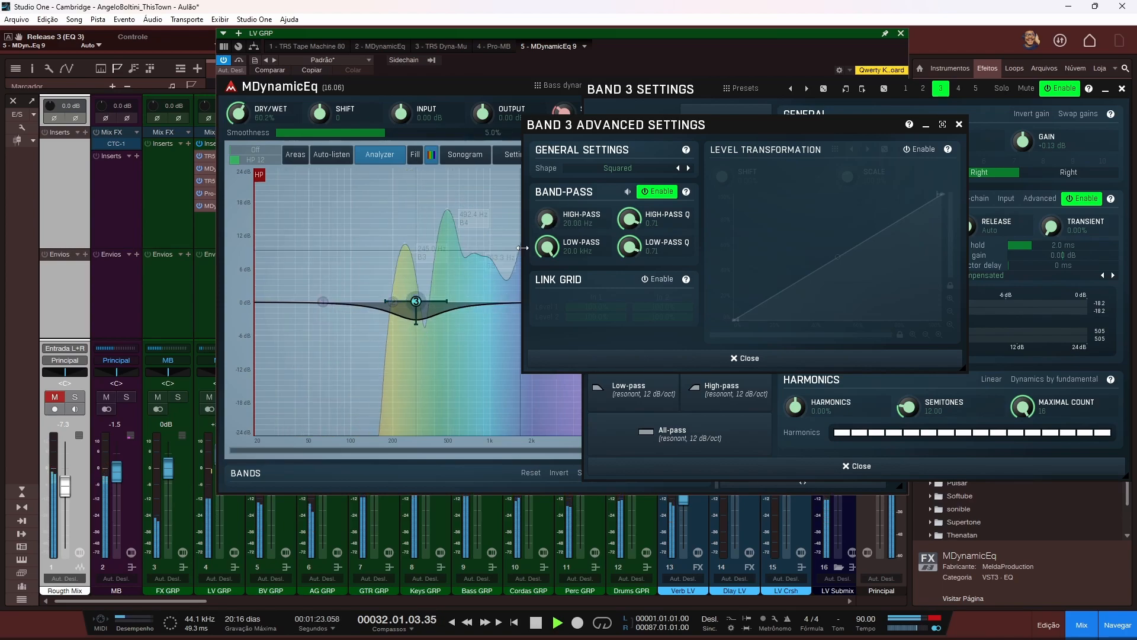
left_click_drag(551, 244, 551, 288)
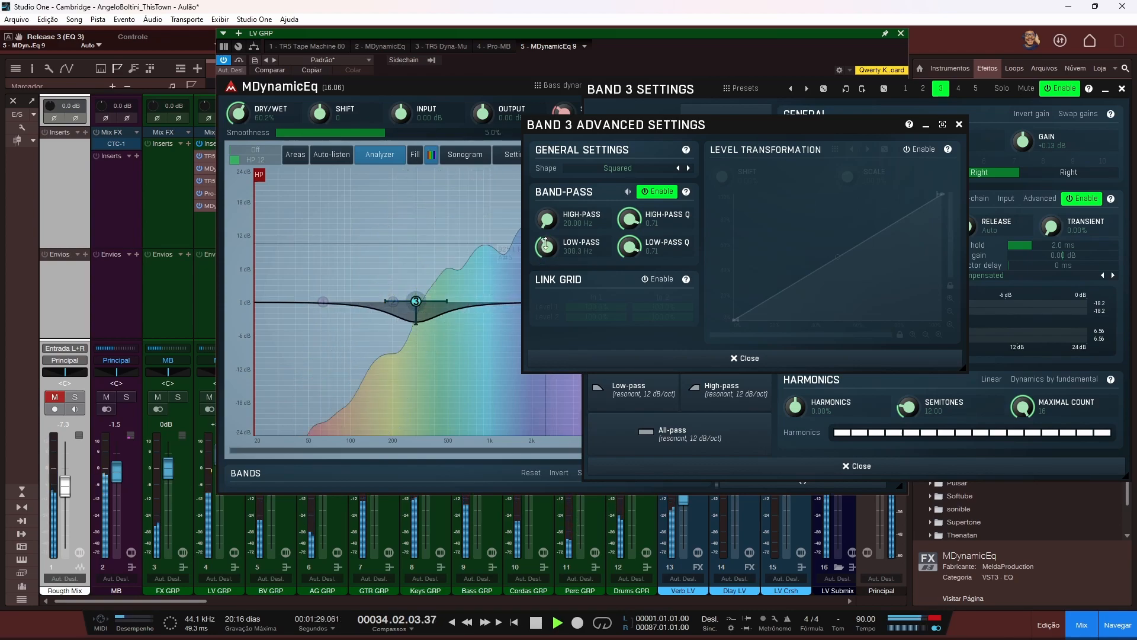
left_click_drag(416, 301, 488, 303)
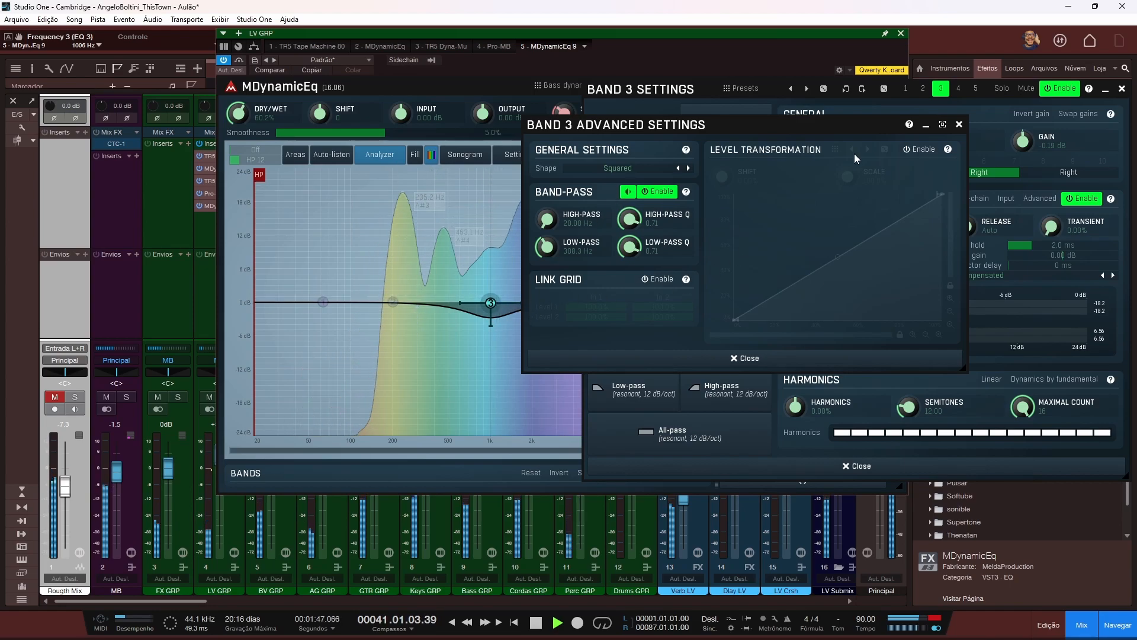
Step: Turn off Band-pass in band 3's advanced settings and return to the full equalizer view
left_click(958, 125)
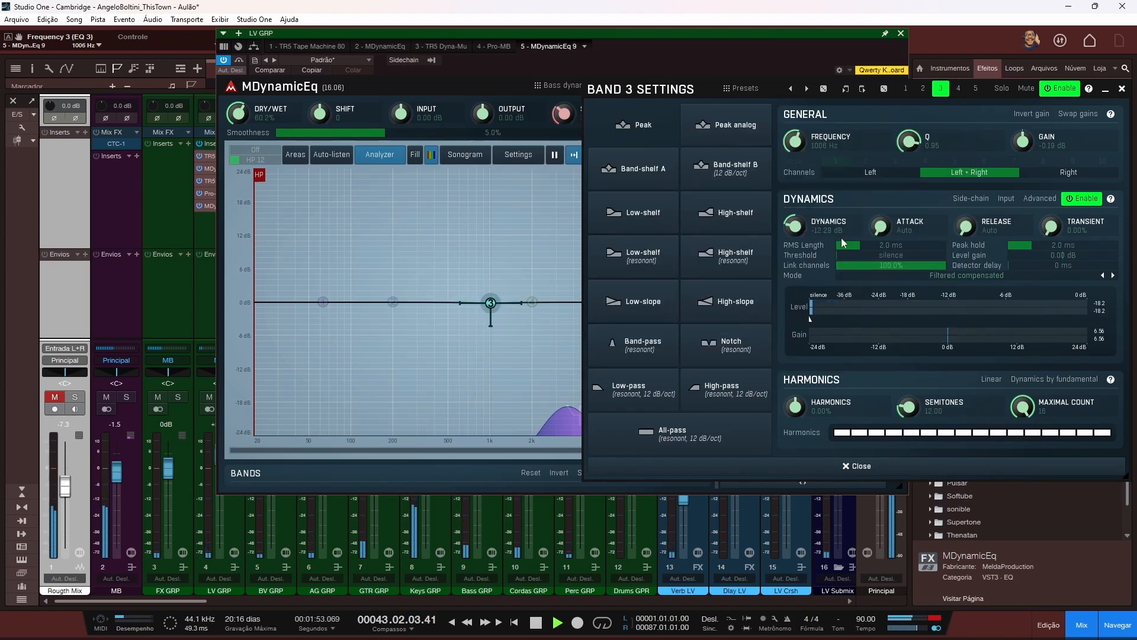
left_click(1122, 89)
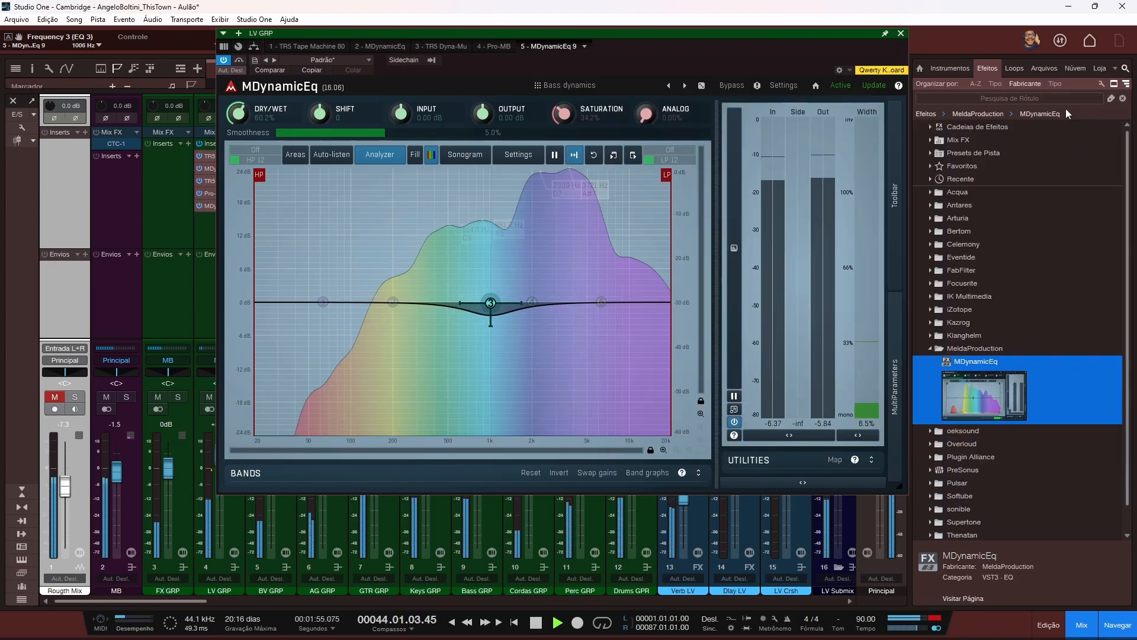
double_click(491, 304)
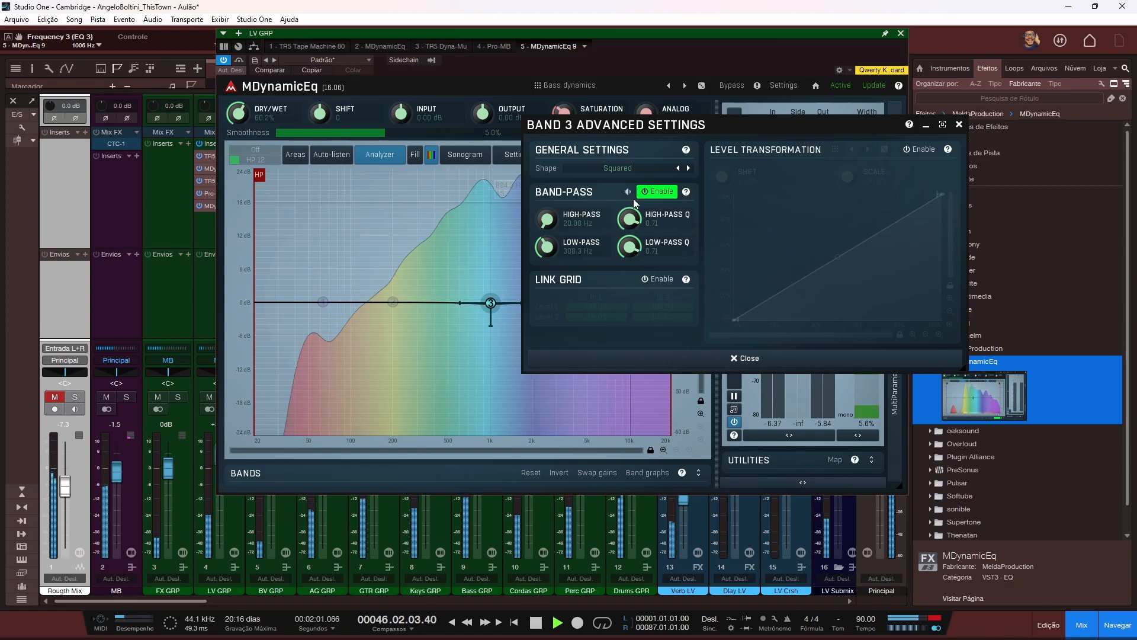
left_click(656, 191)
left_click(959, 125)
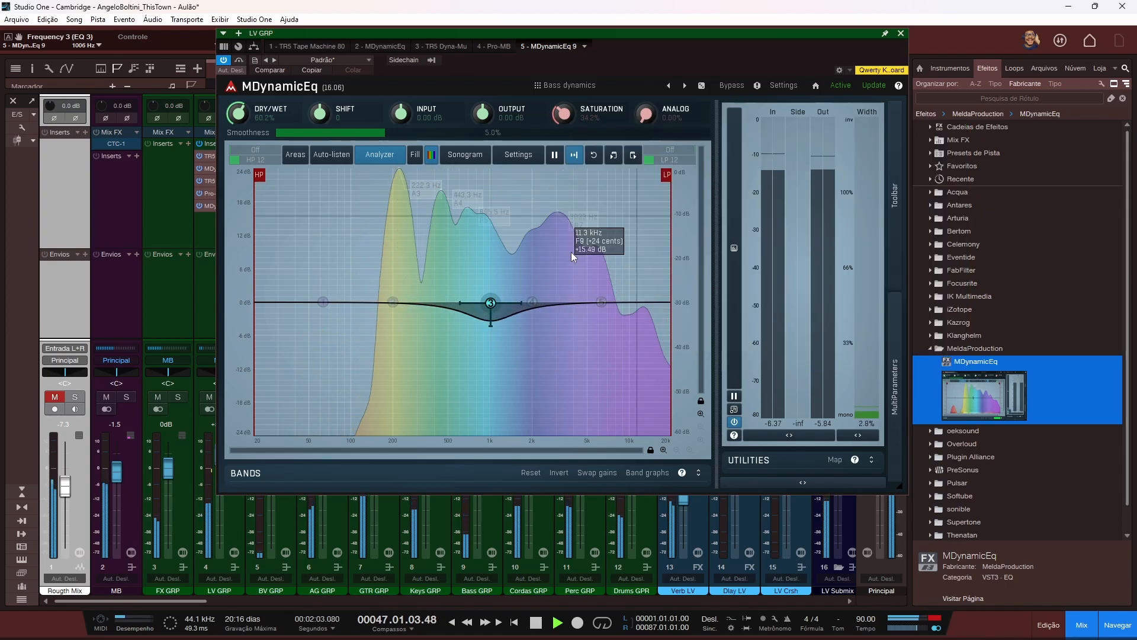
Step: Toggle band 3's dynamics off and on, try the RMS length at 0 ms, and set it to 2.5 ms
double_click(491, 304)
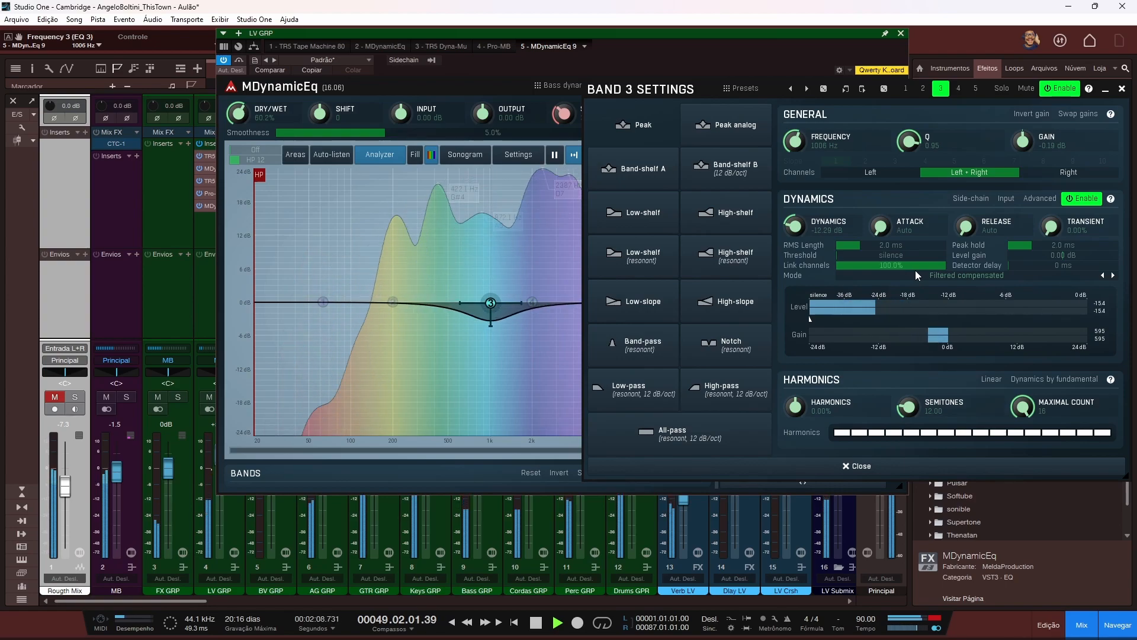
left_click(1090, 200)
left_click(1090, 199)
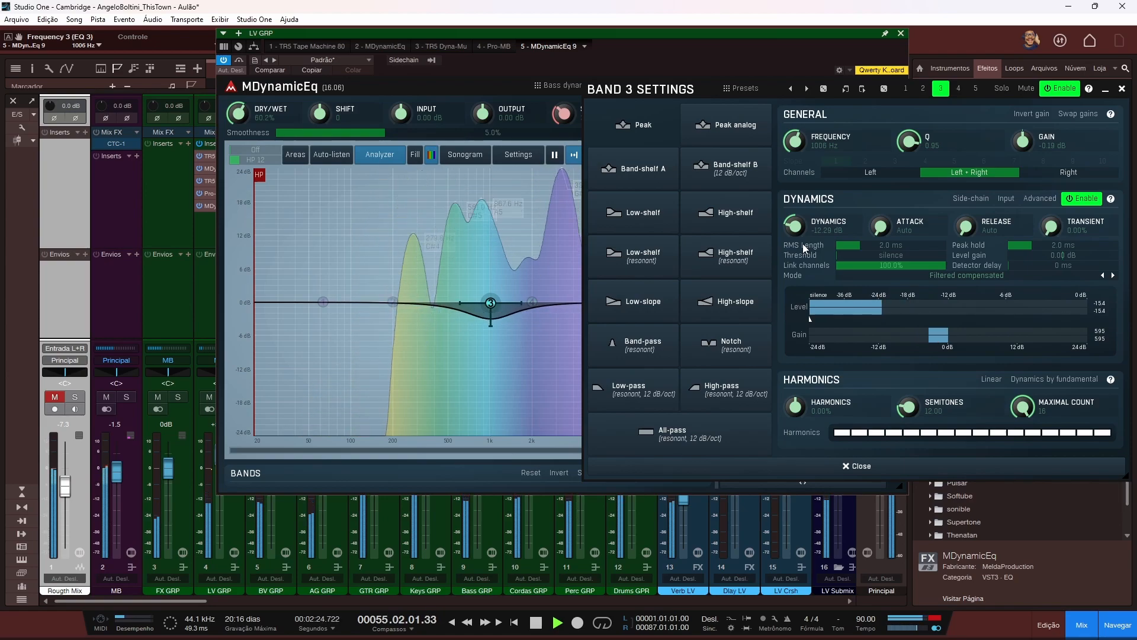
left_click_drag(860, 245, 836, 246)
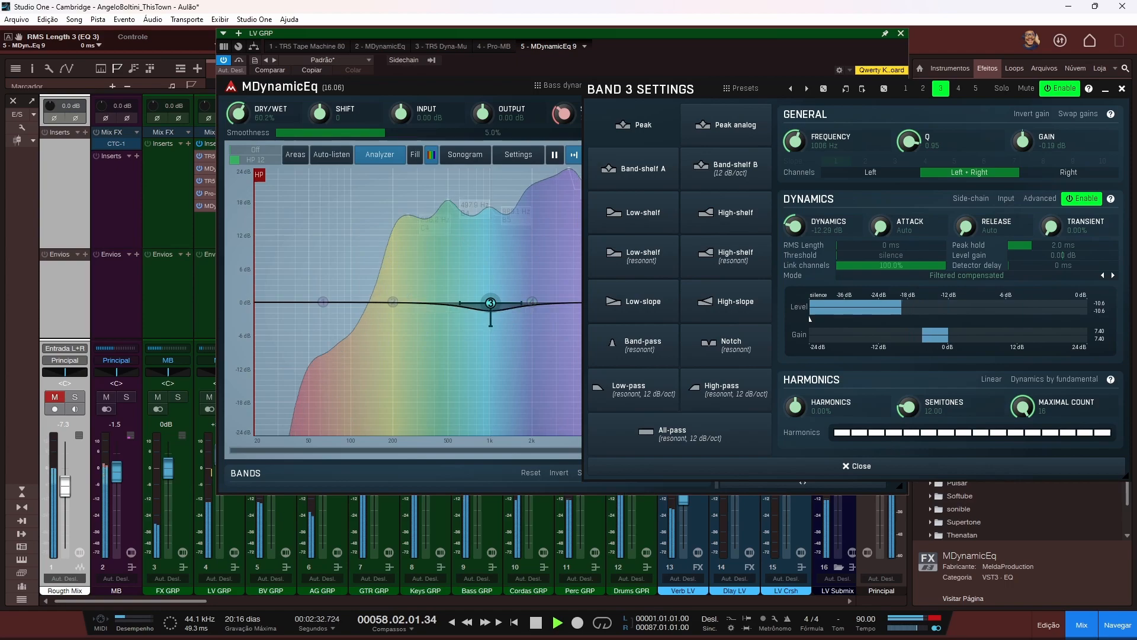
left_click_drag(837, 245, 862, 245)
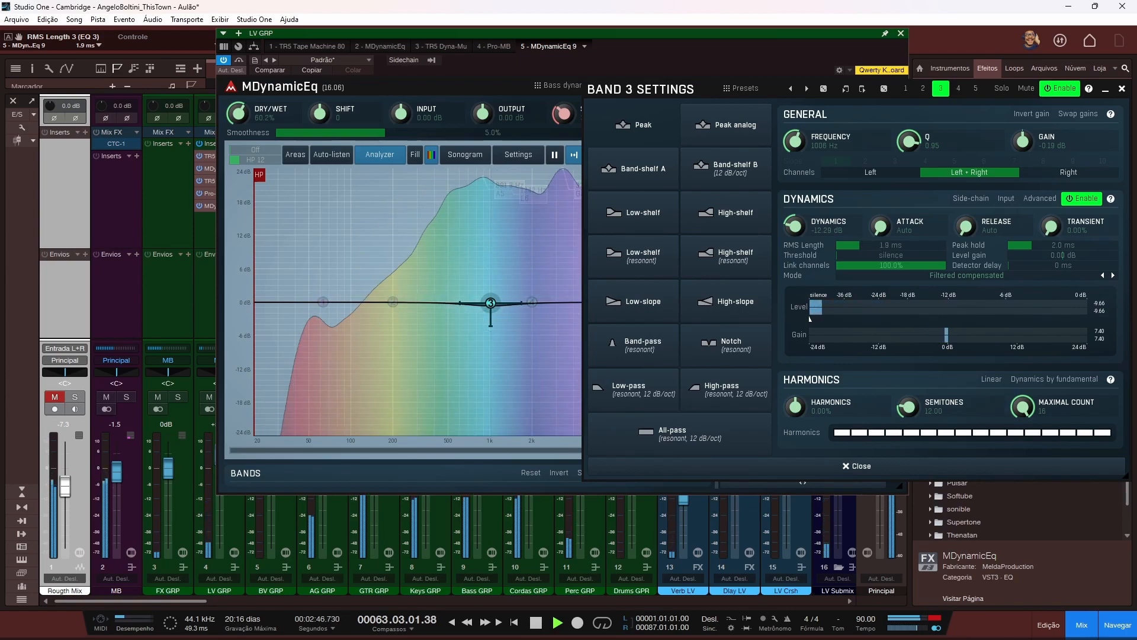
mouse_move(866, 245)
left_mouse_down()
mouse_move(863, 272)
mouse_move(937, 266)
mouse_move(905, 245)
mouse_move(868, 247)
left_mouse_up()
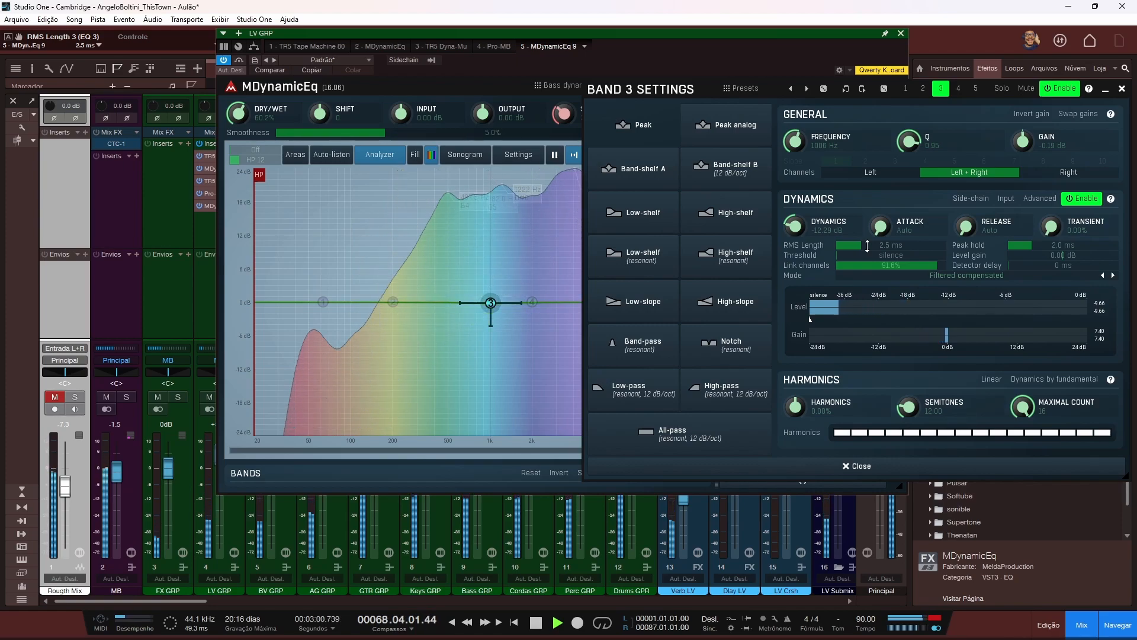
Step: Set band 3's threshold to -26.3 dB, and try Link channels at 0% before setting it to 100%
left_click_drag(851, 256, 851, 254)
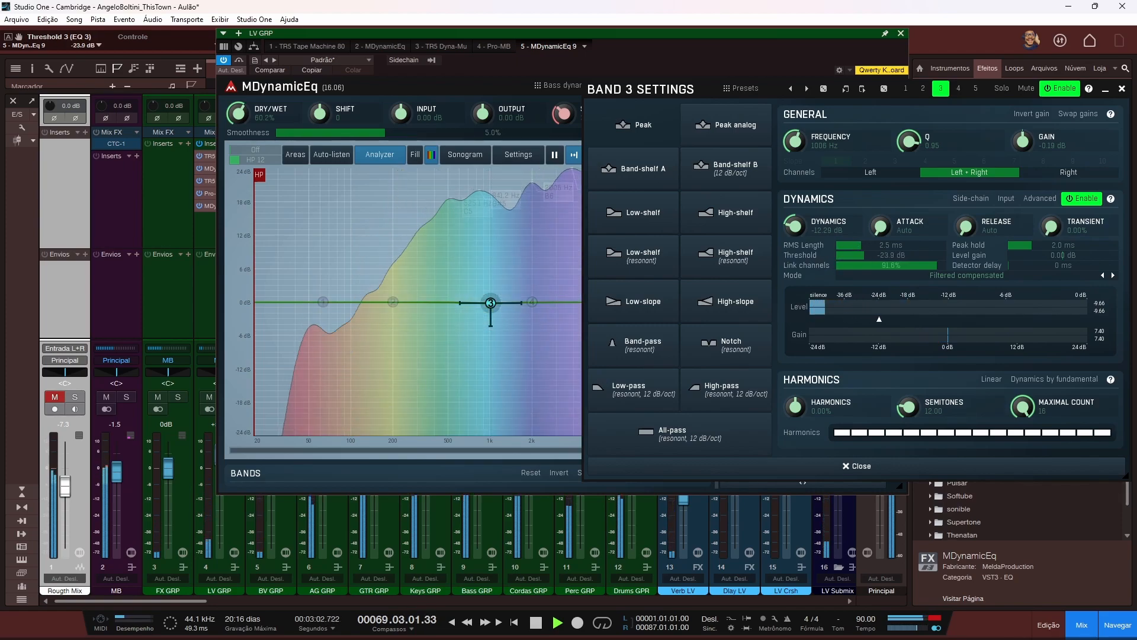
double_click(851, 255)
left_click(1013, 269)
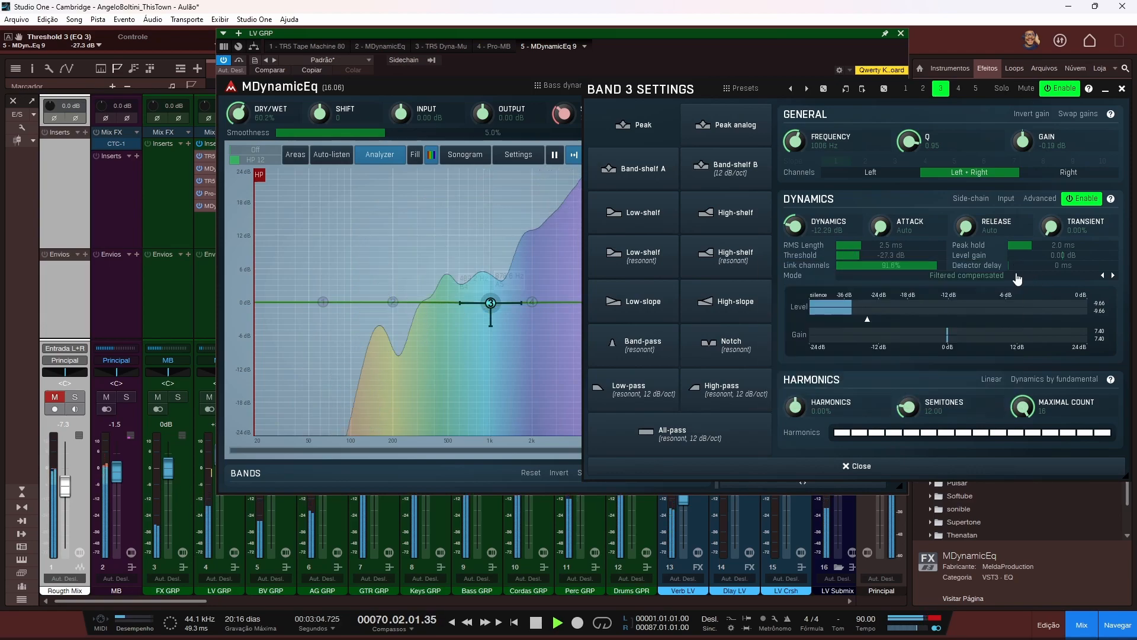
mouse_move(868, 320)
left_mouse_down()
mouse_move(886, 320)
mouse_move(866, 319)
left_mouse_up()
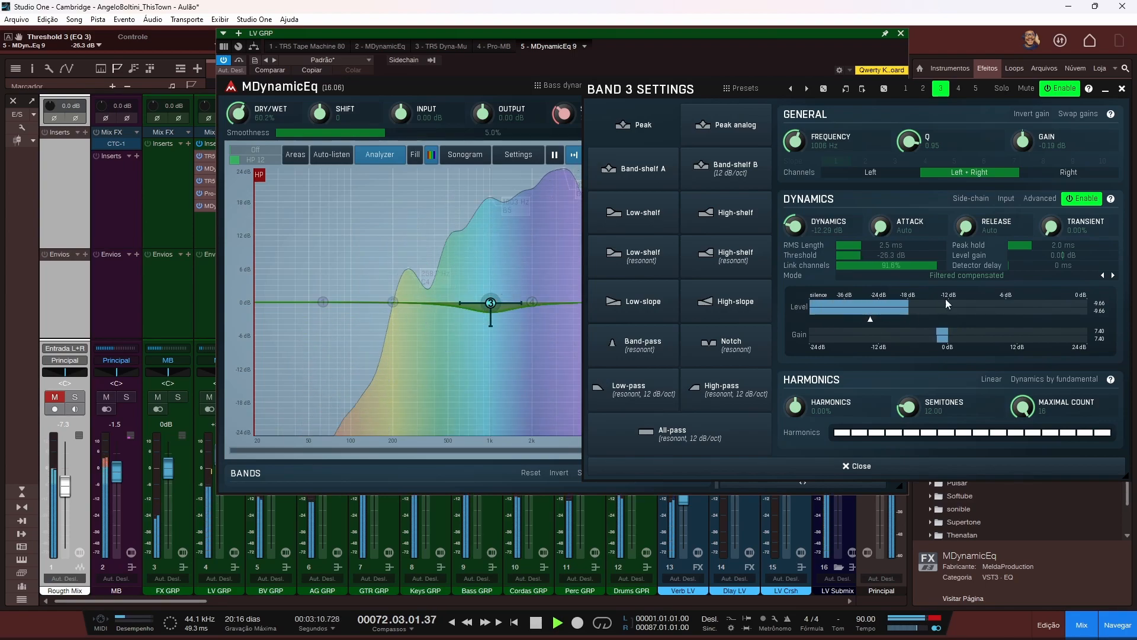
mouse_move(815, 266)
left_mouse_down()
mouse_move(752, 265)
mouse_move(829, 266)
left_mouse_up()
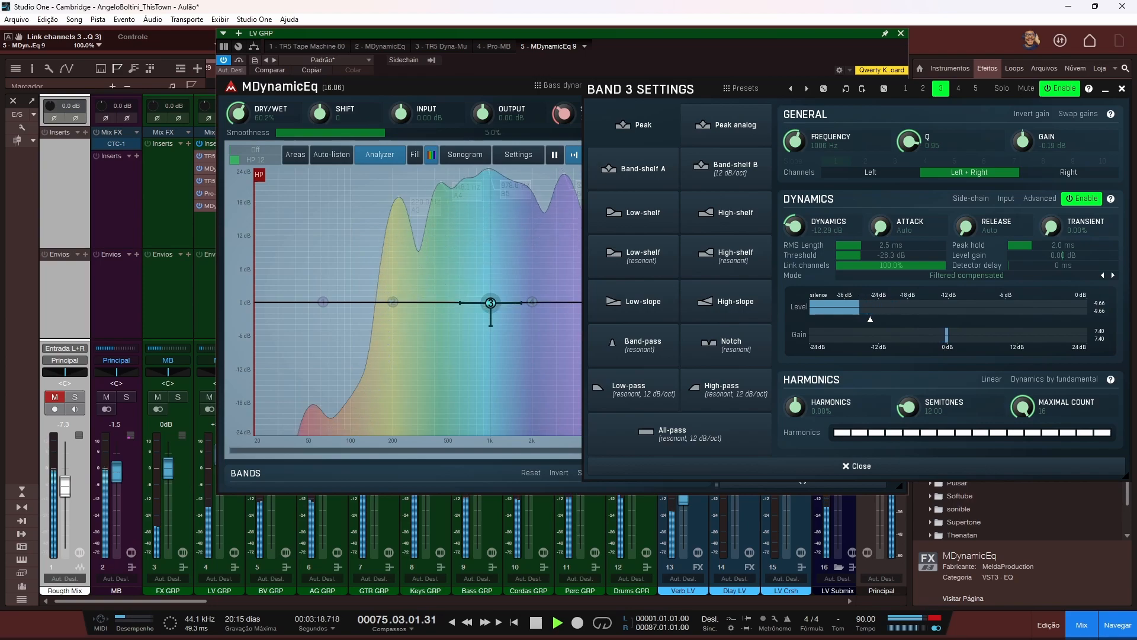
left_click_drag(829, 266, 719, 265)
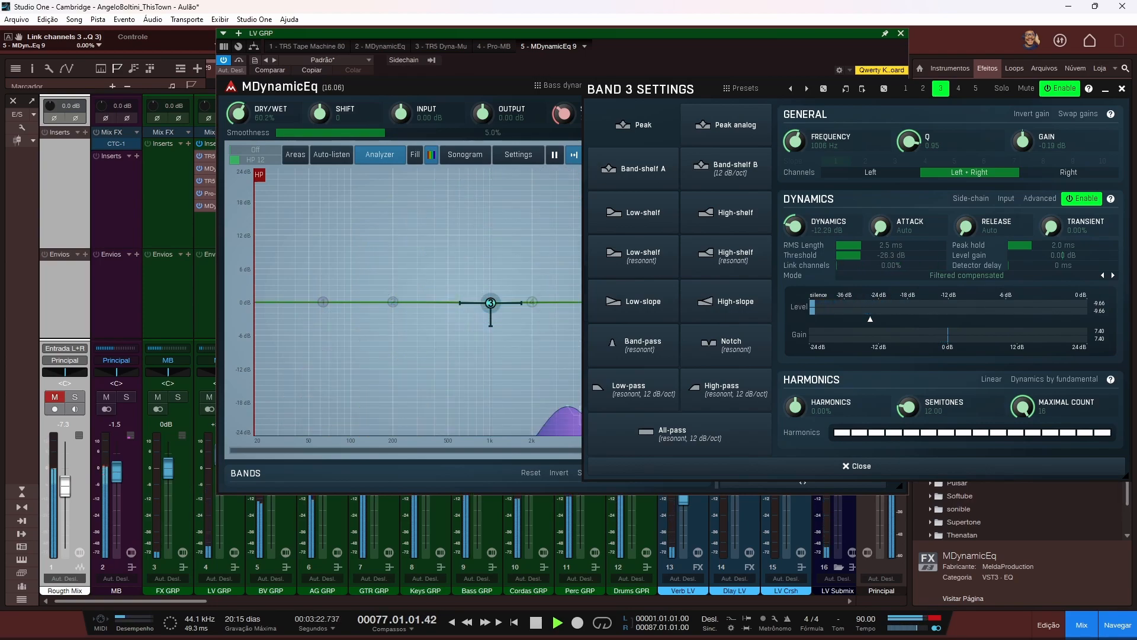
left_click_drag(838, 265, 964, 263)
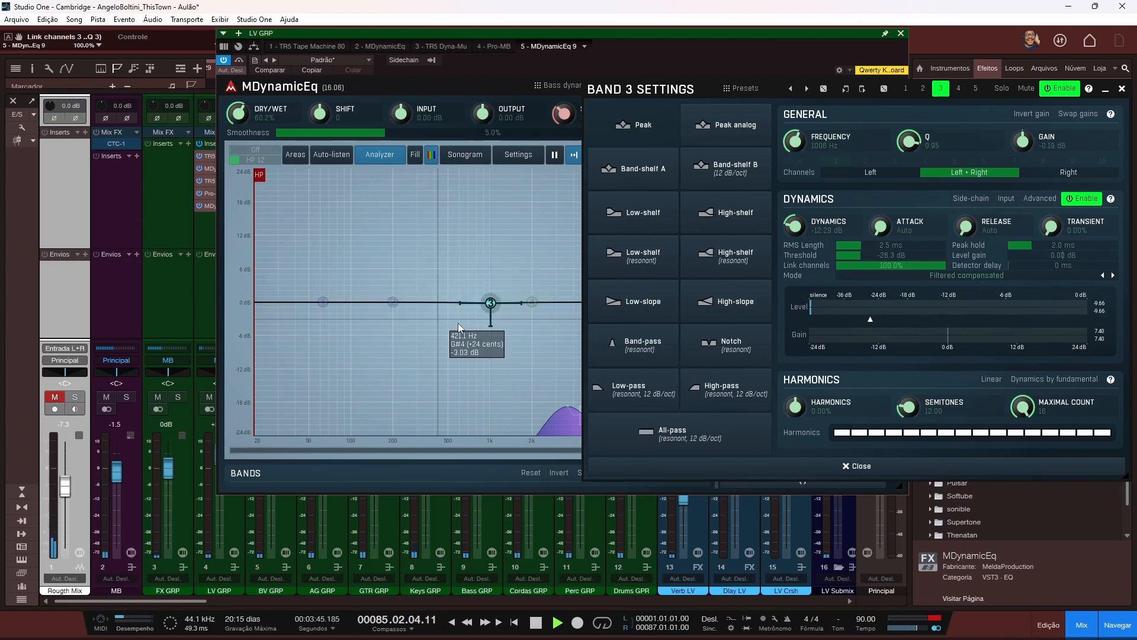
Step: Try a +12.29 dB level gain on band 3, set it back to 0, and keep the detector delay at 0 ms
left_click_drag(1058, 255, 1058, 244)
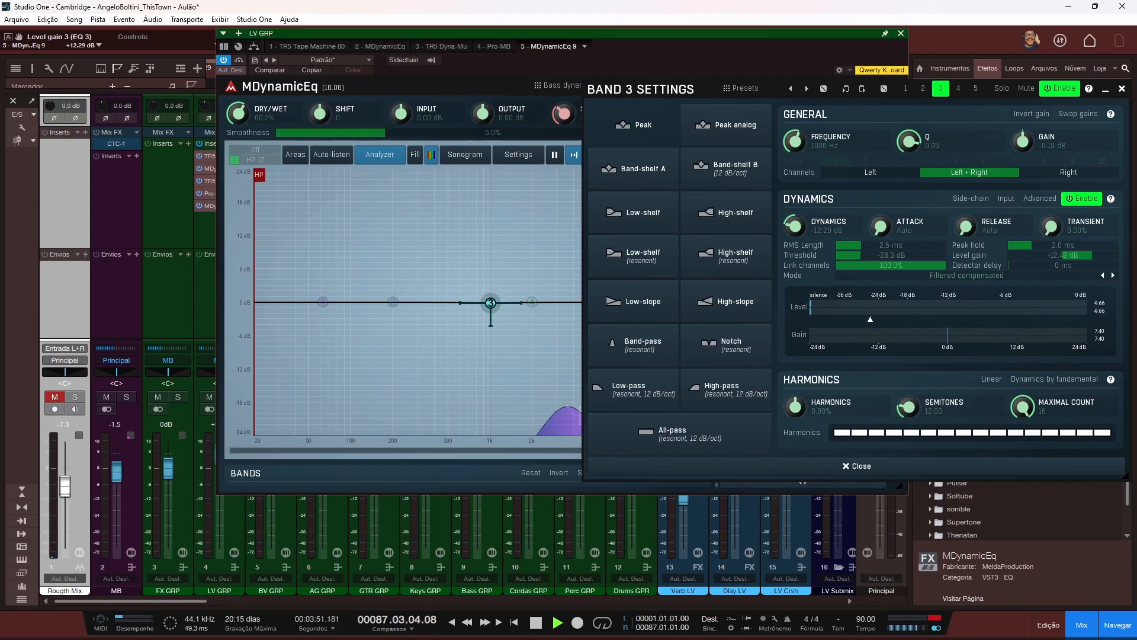
double_click(1057, 255)
type("0")
key("Return")
mouse_move(1009, 265)
left_mouse_down()
mouse_move(1022, 266)
mouse_move(1007, 265)
left_mouse_up()
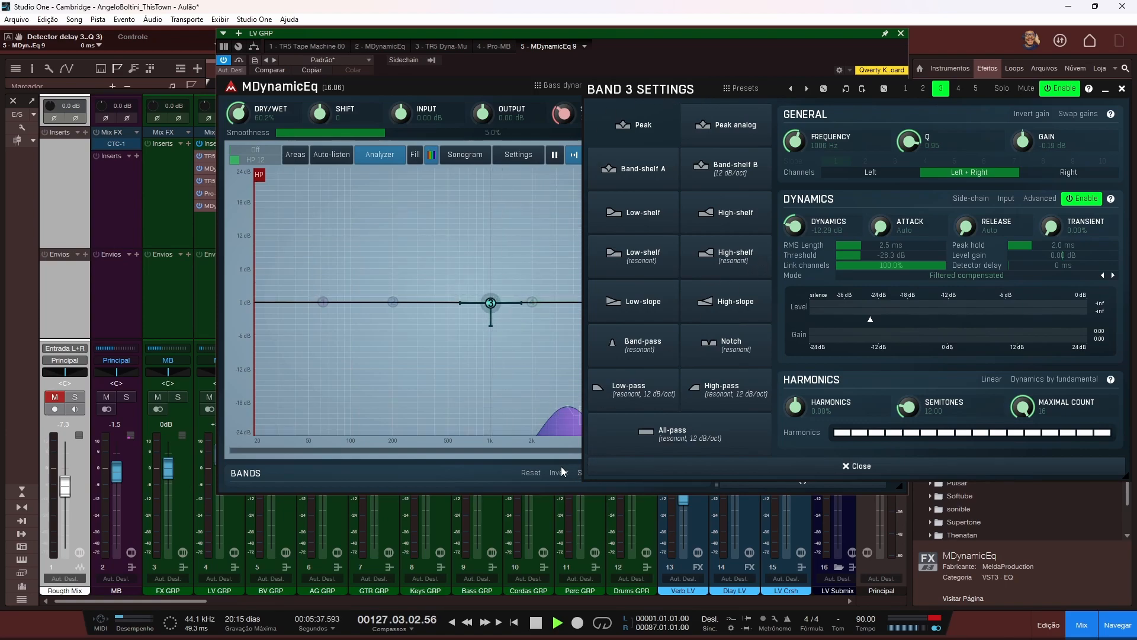
Step: Reset the bands, raise band 3 to about +7.88 dB at 101.2 Hz, and narrow its Q to about 2.8
left_click(522, 475)
left_click_drag(463, 302, 351, 258)
scroll(409, 258, "up", 6)
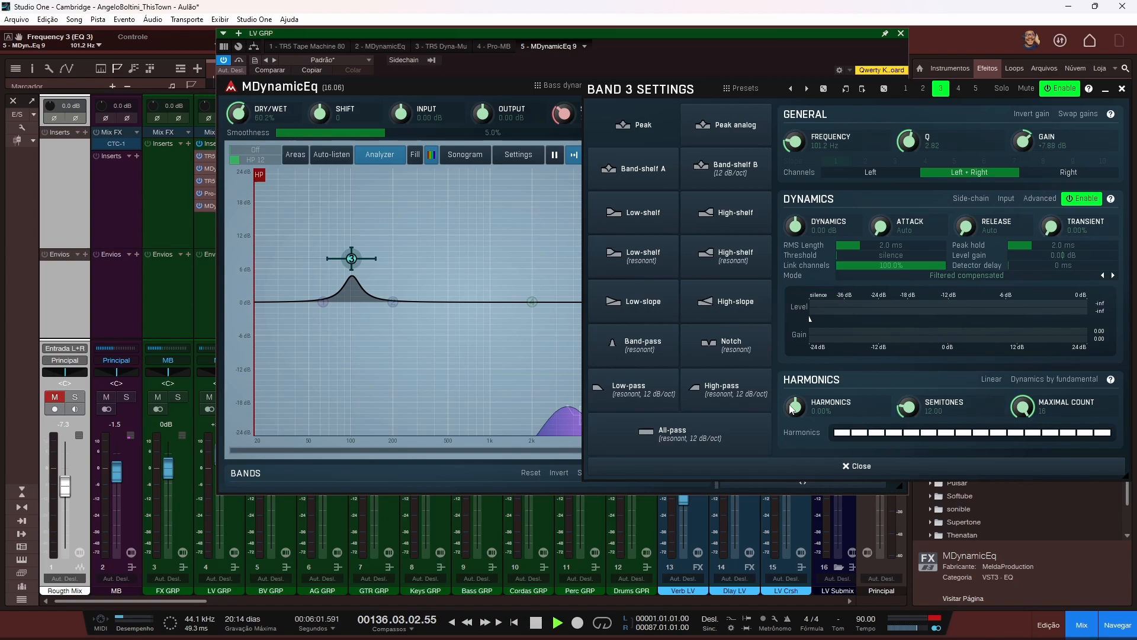
Step: Set band 3's harmonics to 100%, try Linear spacing on and off, and set the harmonic spacing to 12 semitones
left_click_drag(795, 407, 796, 344)
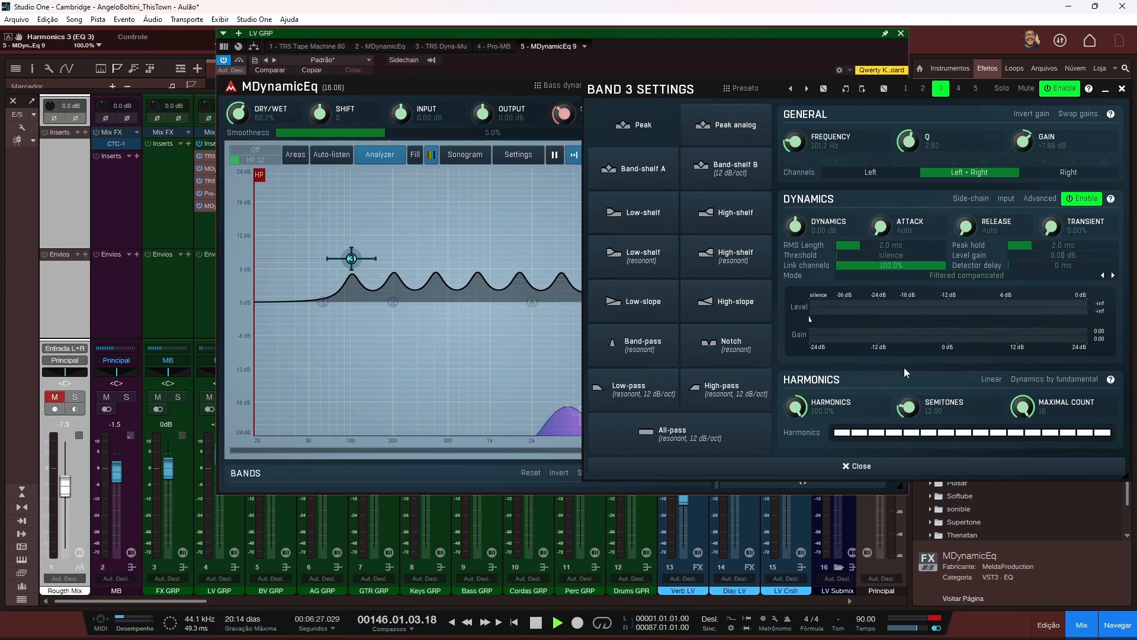
left_click(991, 379)
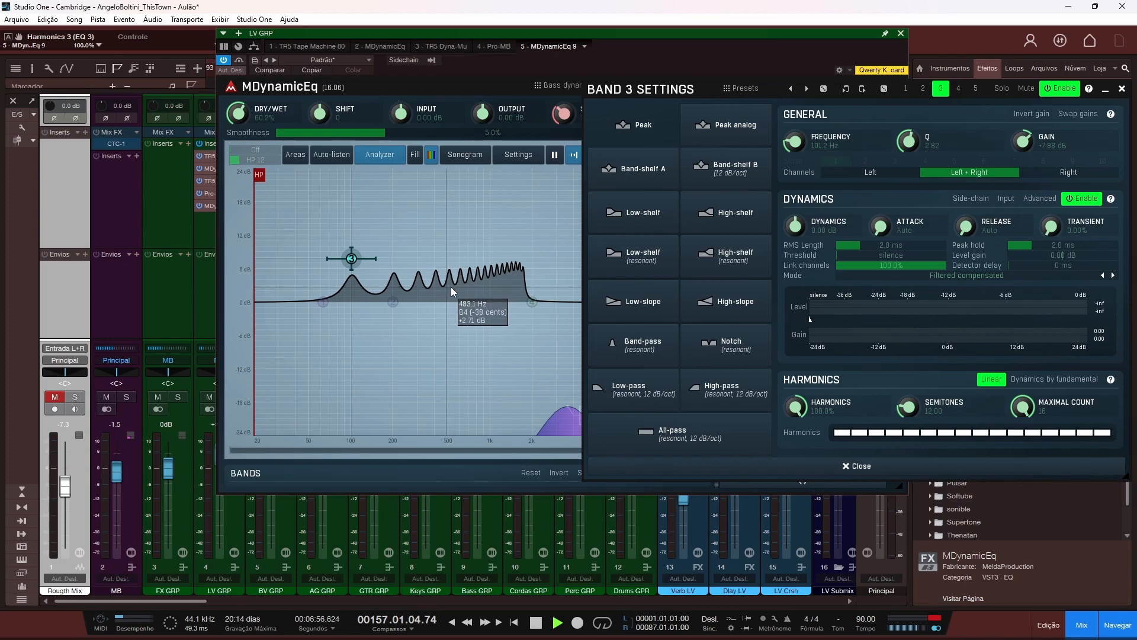
left_click(1007, 382)
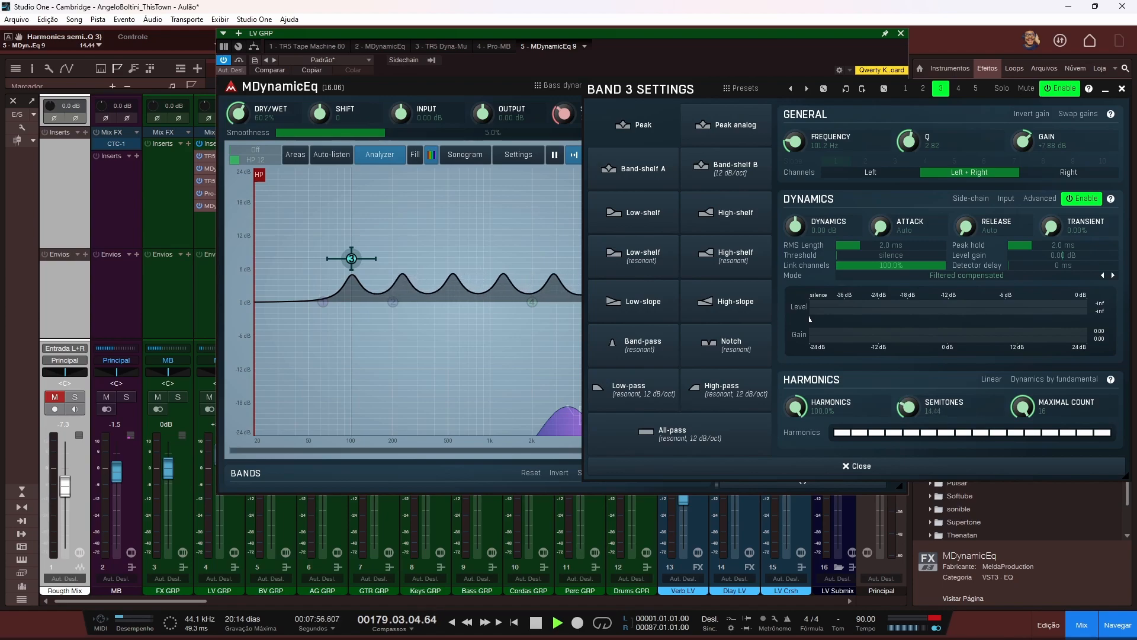
double_click(915, 413)
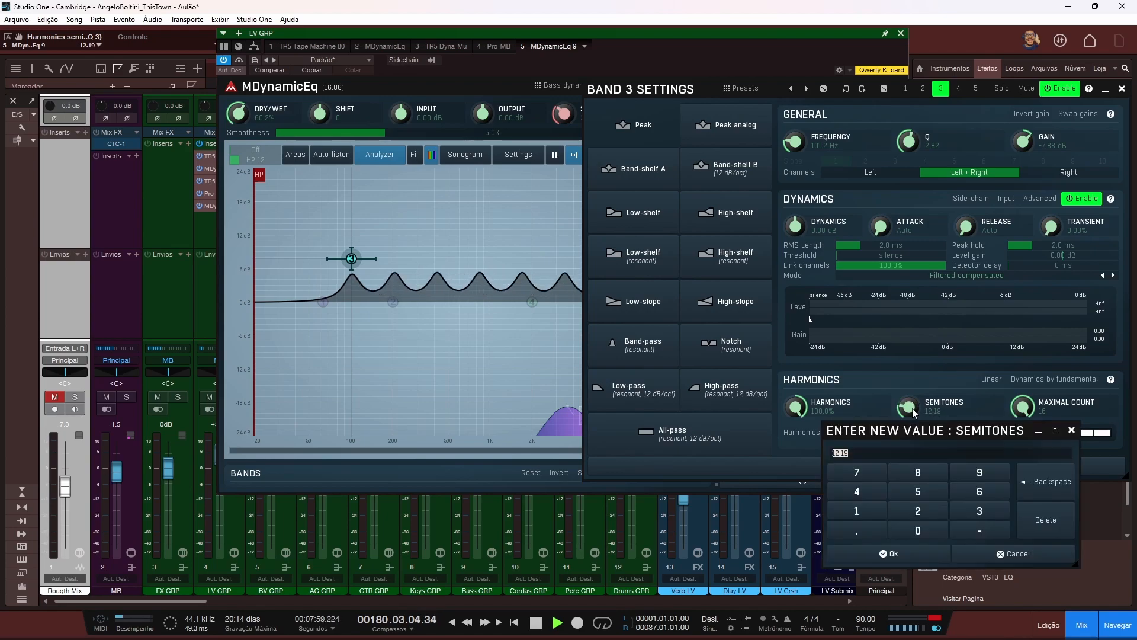
type("12")
key("Return")
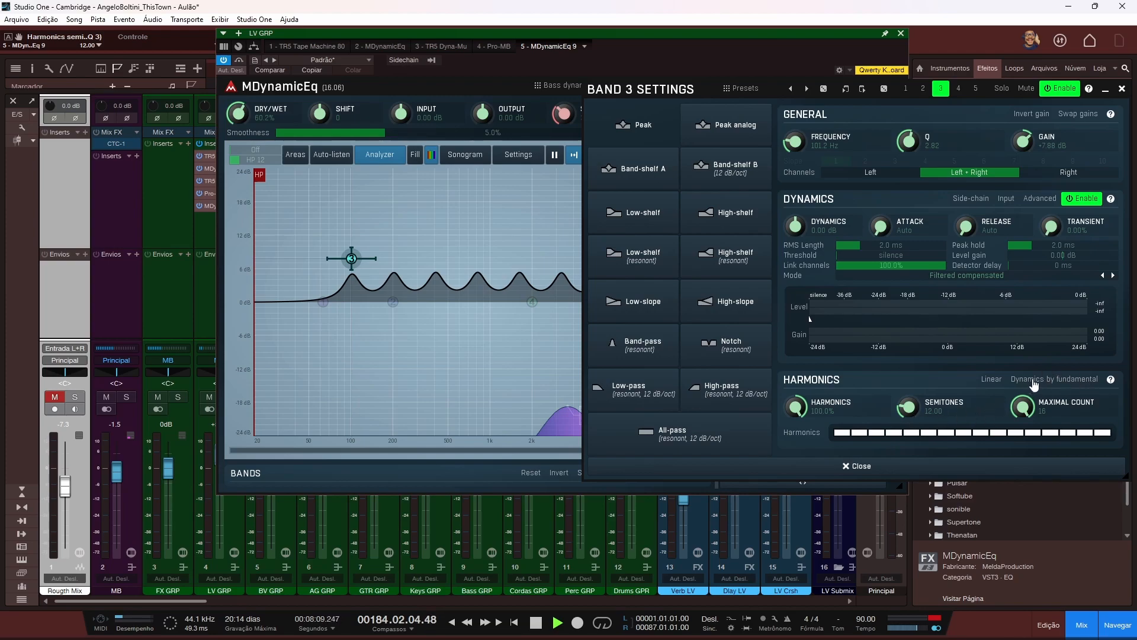
Step: Reset the bands, move band 3 to 129.3 Hz at 0 dB gain with -8.64 dB dynamics, and start playback
left_click(1122, 89)
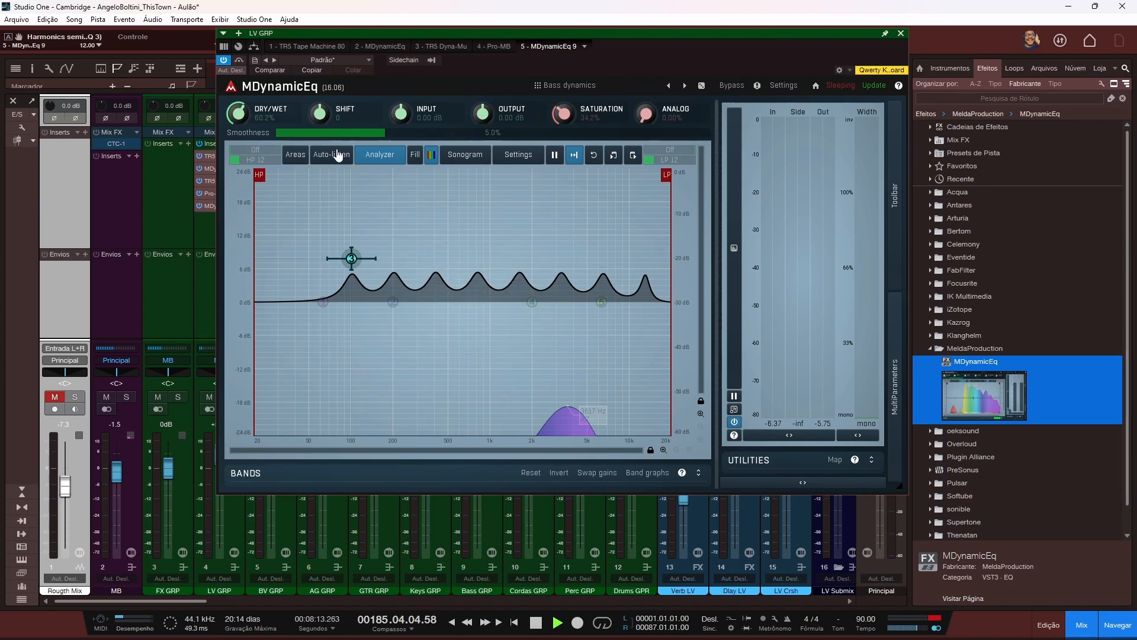
left_click(530, 474)
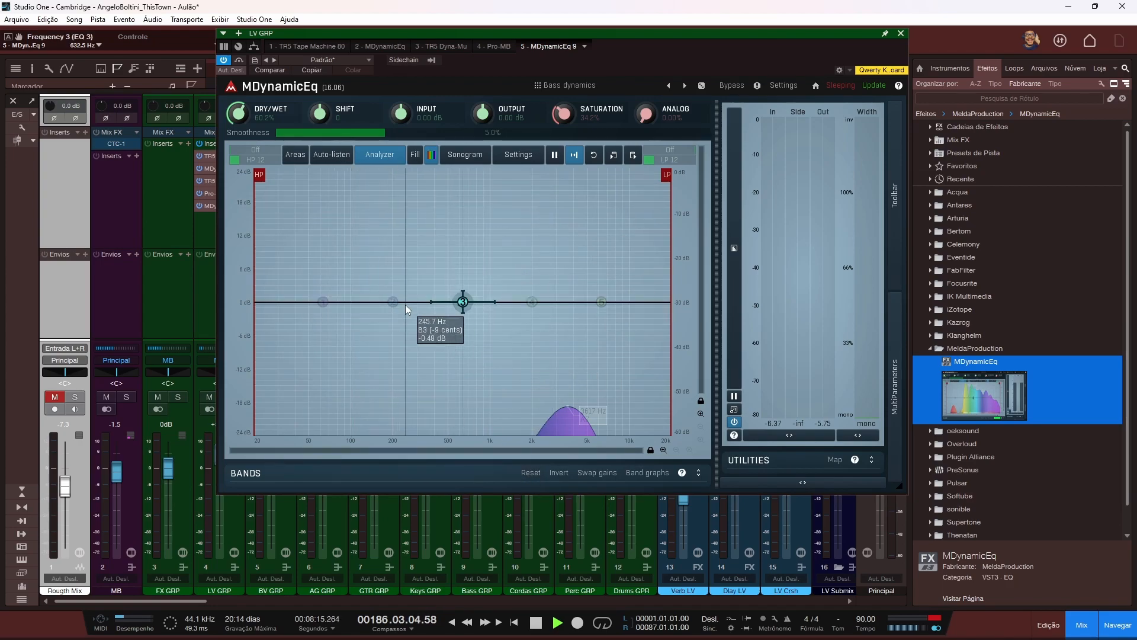
left_click_drag(465, 302, 380, 302)
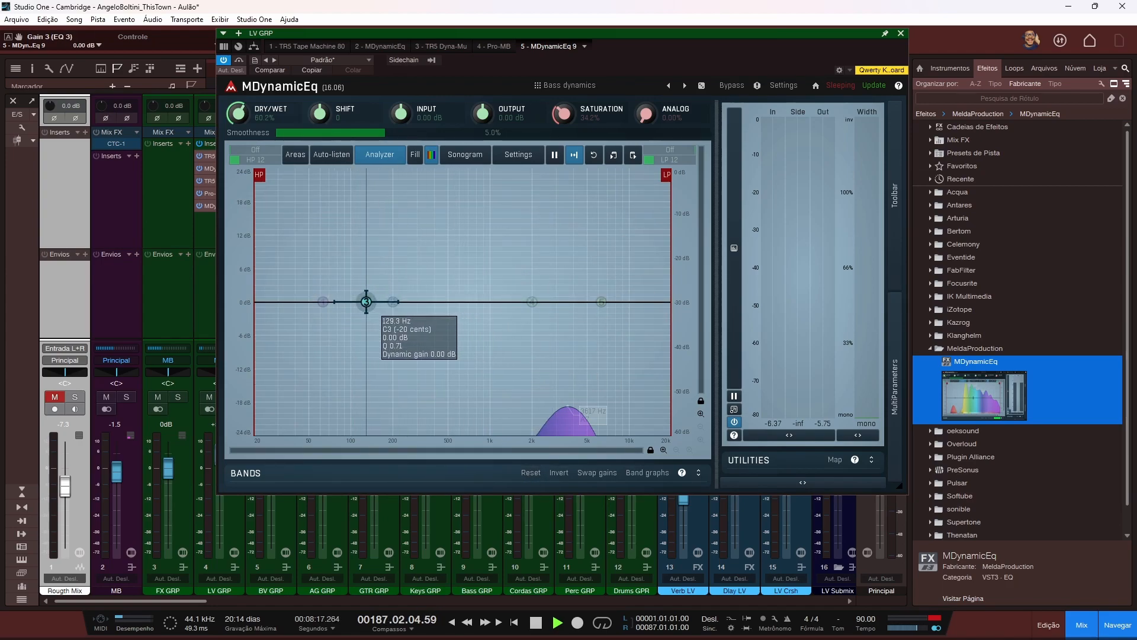
double_click(366, 303)
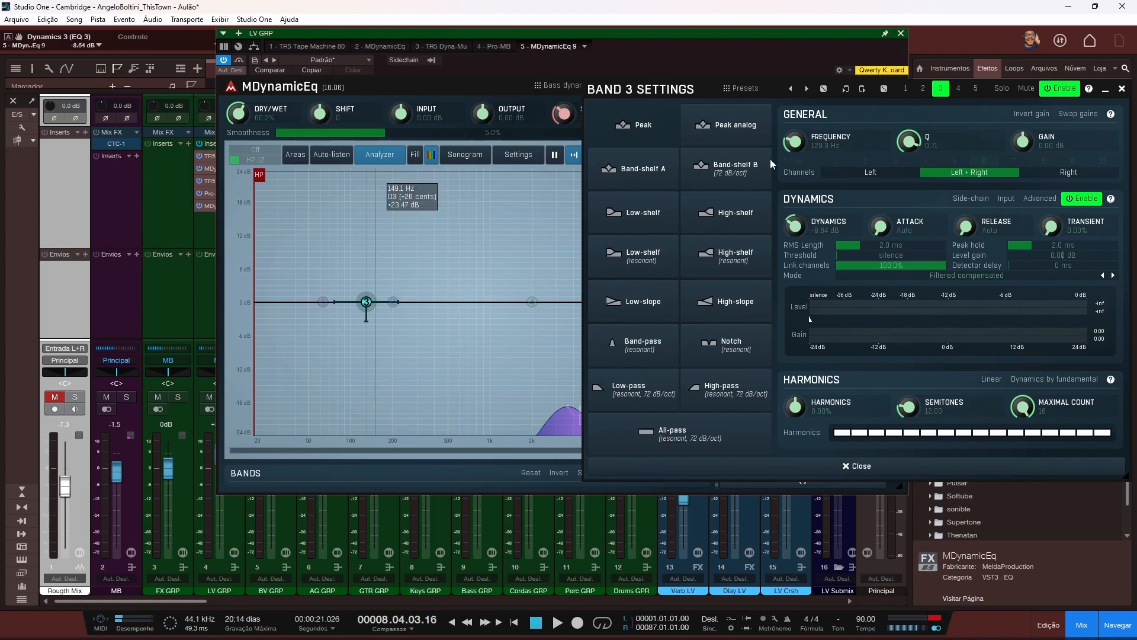
key("space")
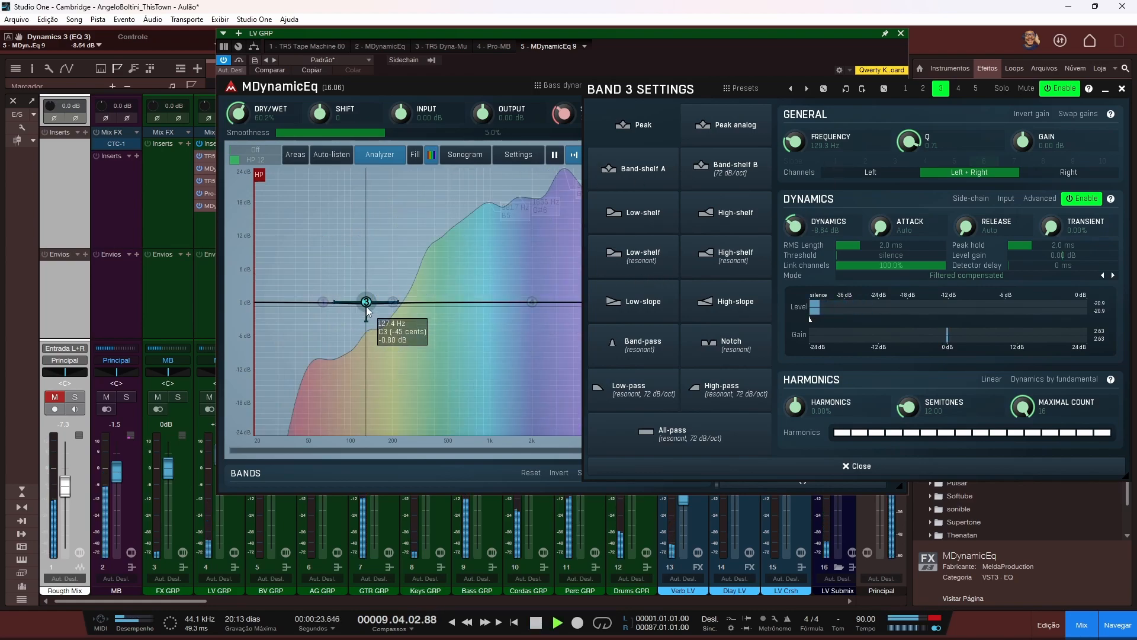
Step: Set band 3's Q to 8.29, dynamics to -17.09 dB and harmonics to 76.8%, try Dynamics by fundamental, and close its settings
left_click_drag(911, 144, 911, 113)
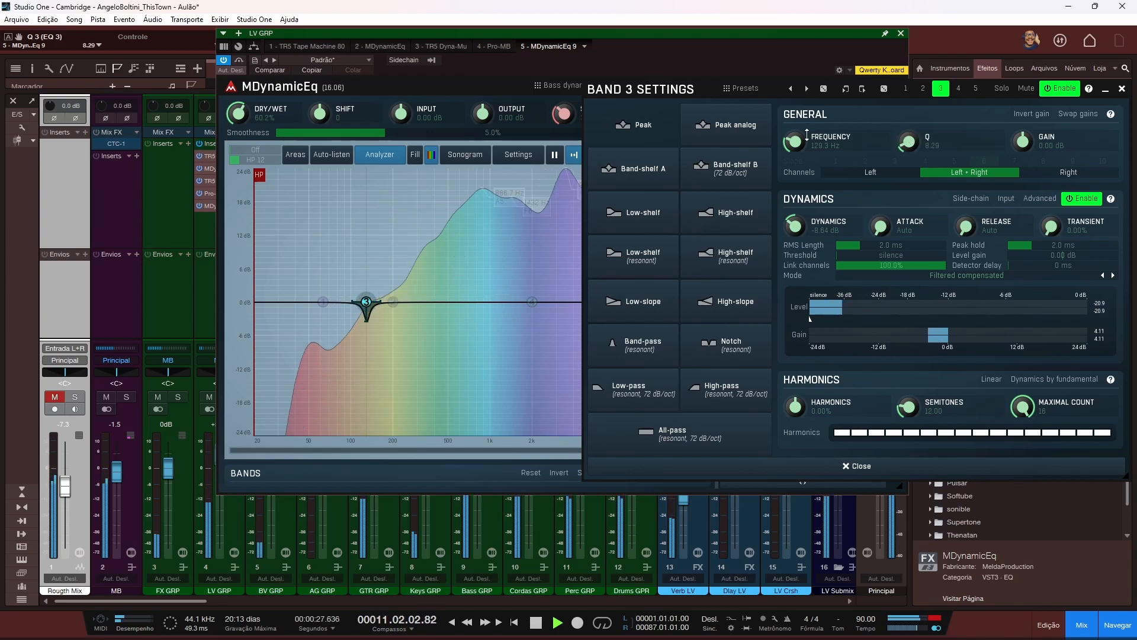
left_click_drag(795, 224, 796, 246)
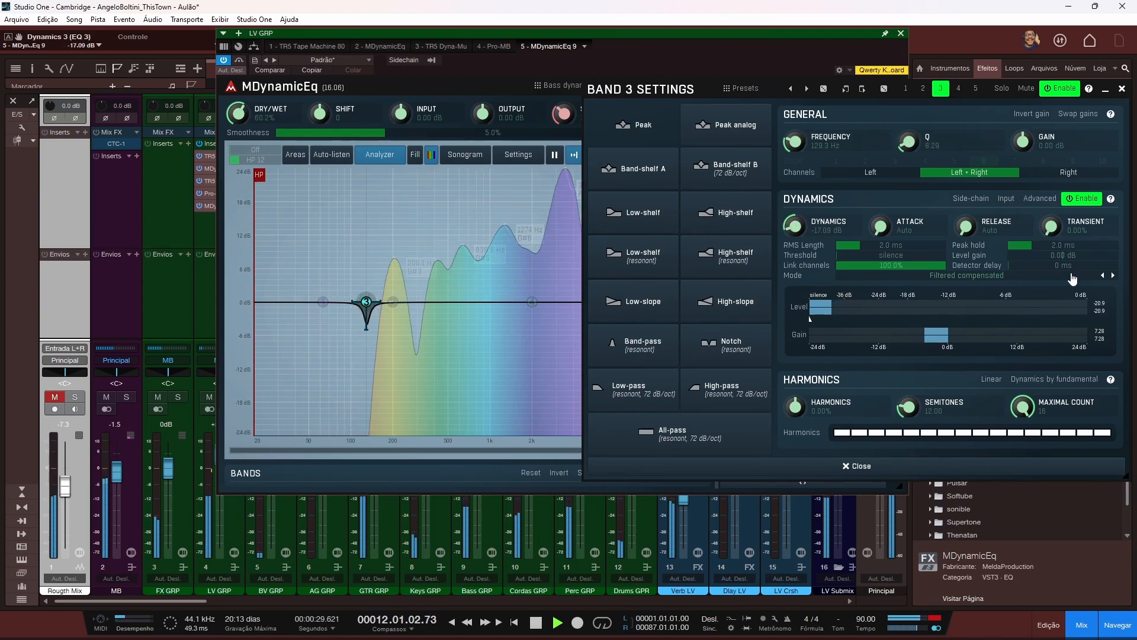
left_click_drag(822, 412, 822, 383)
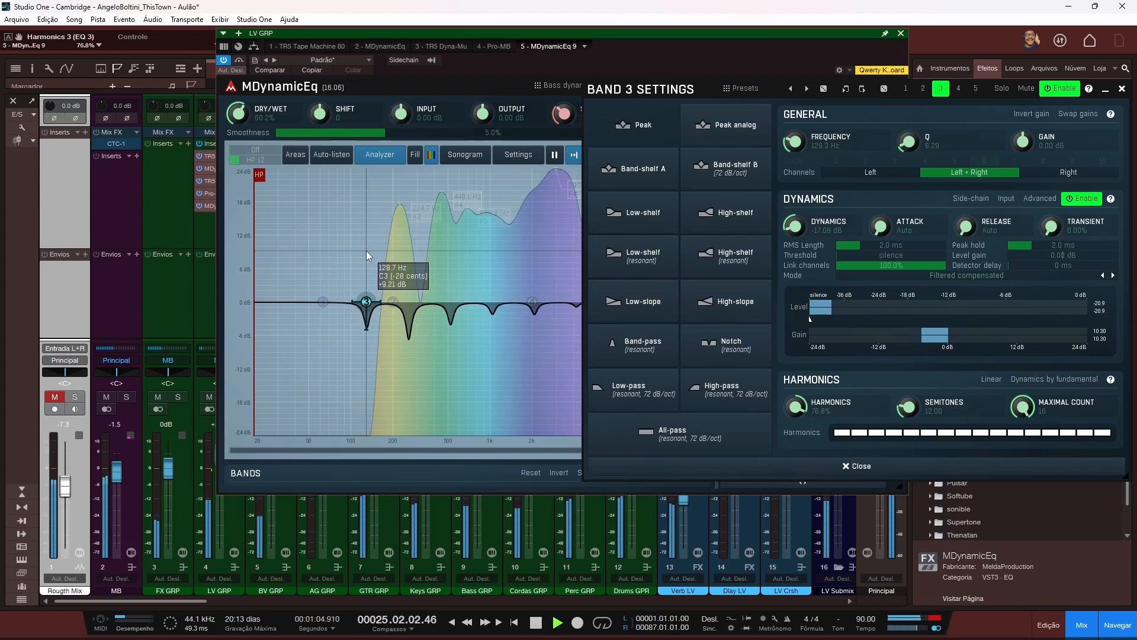
left_click(1055, 380)
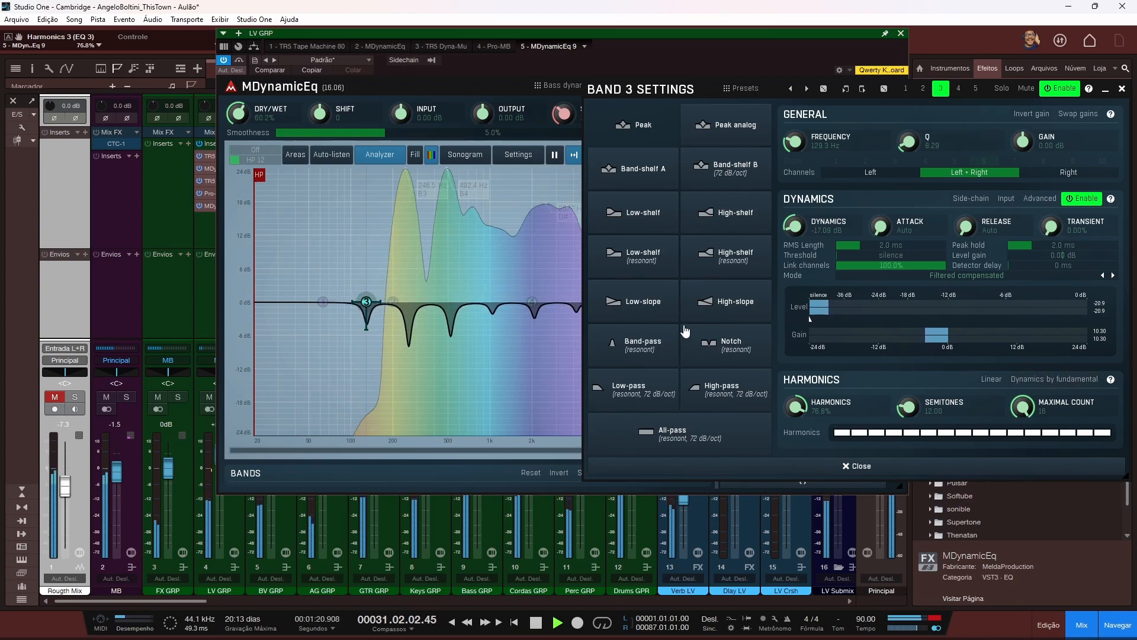
left_click(1122, 89)
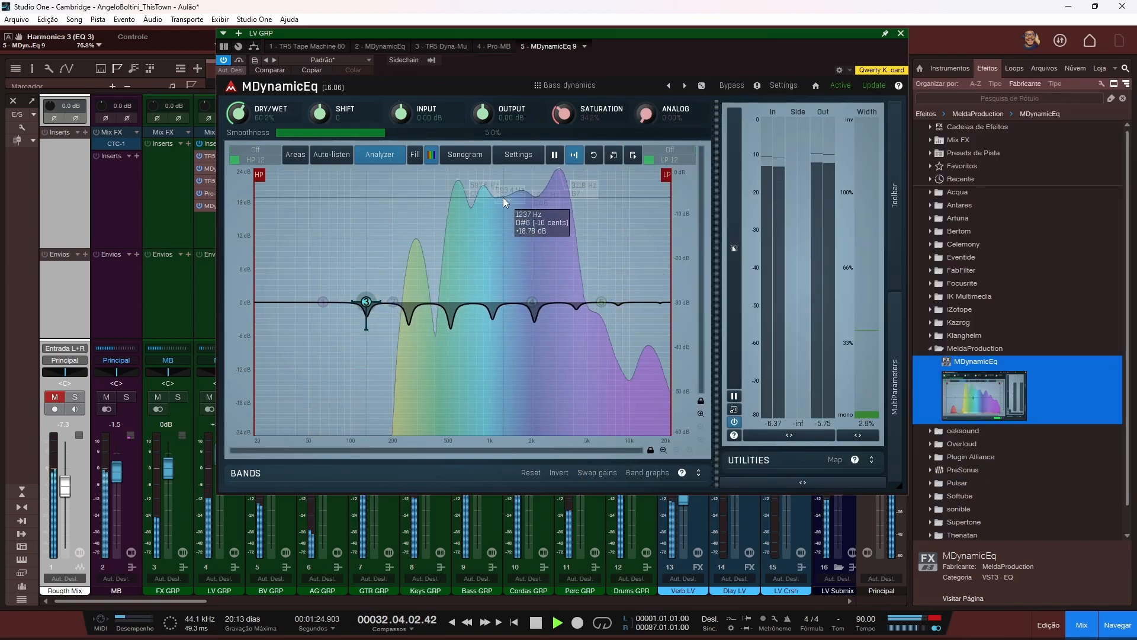